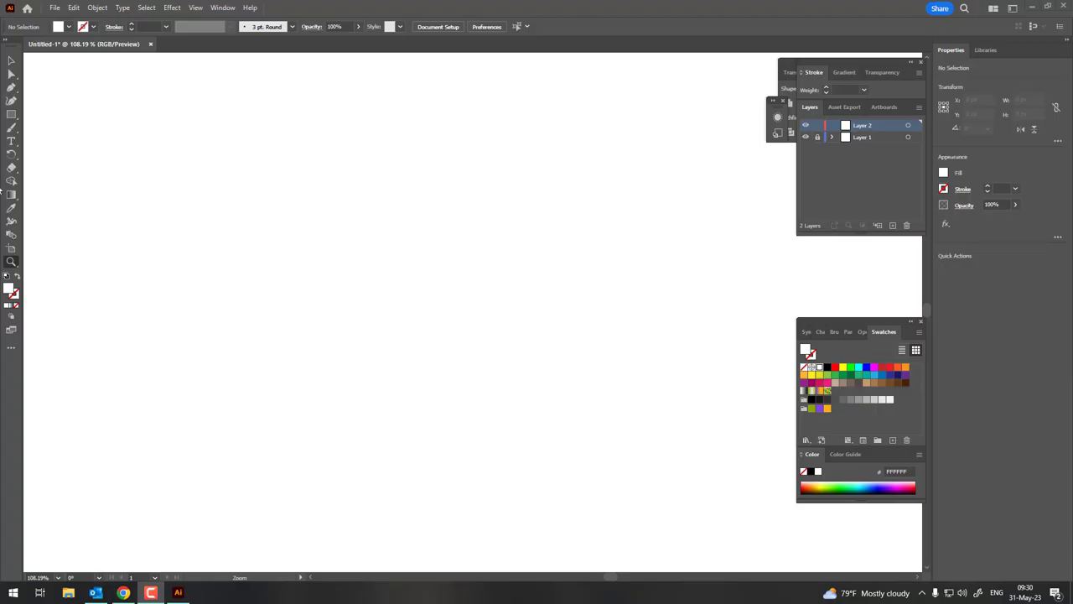
Draw a straight horizontal line across the middle of the page with the Pen tool.
click(10, 91)
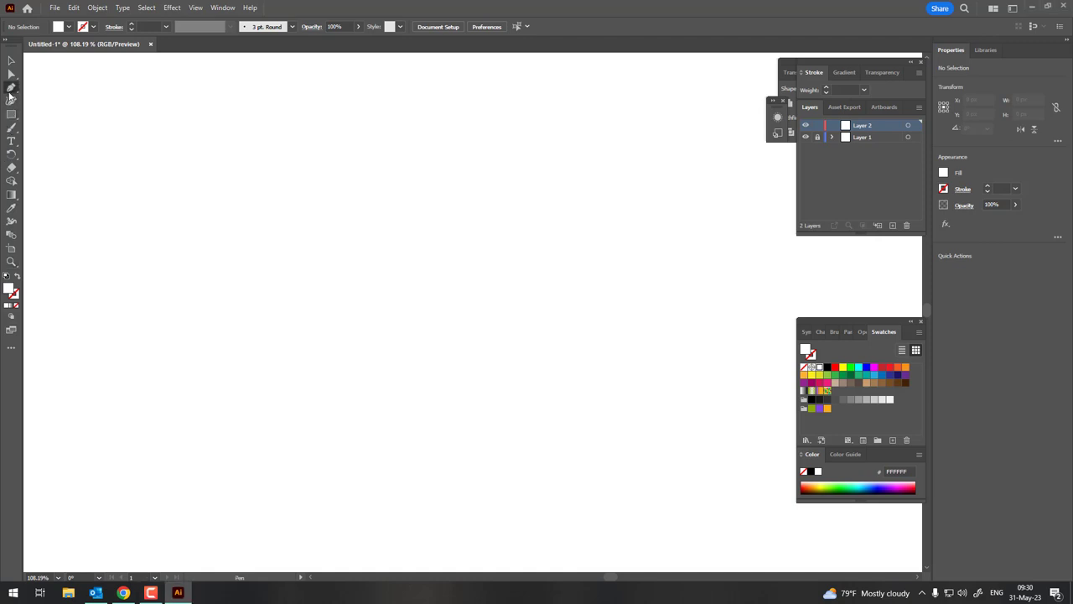
click(313, 346)
click(605, 346)
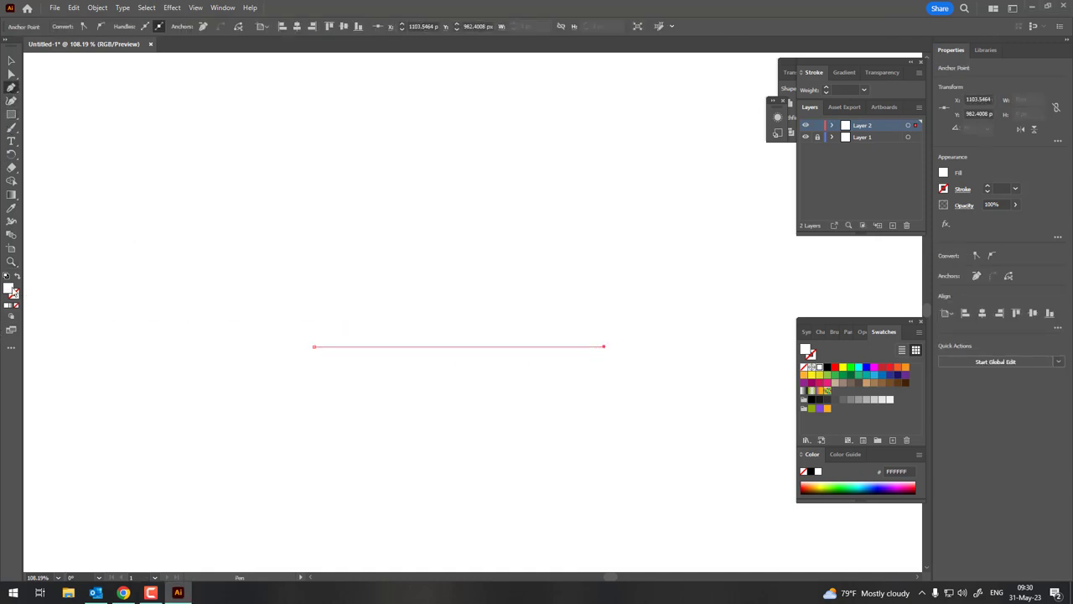
Give the line a light orange fill of FCC56B.
double_click(943, 172)
drag(877, 272, 877, 282)
click(795, 156)
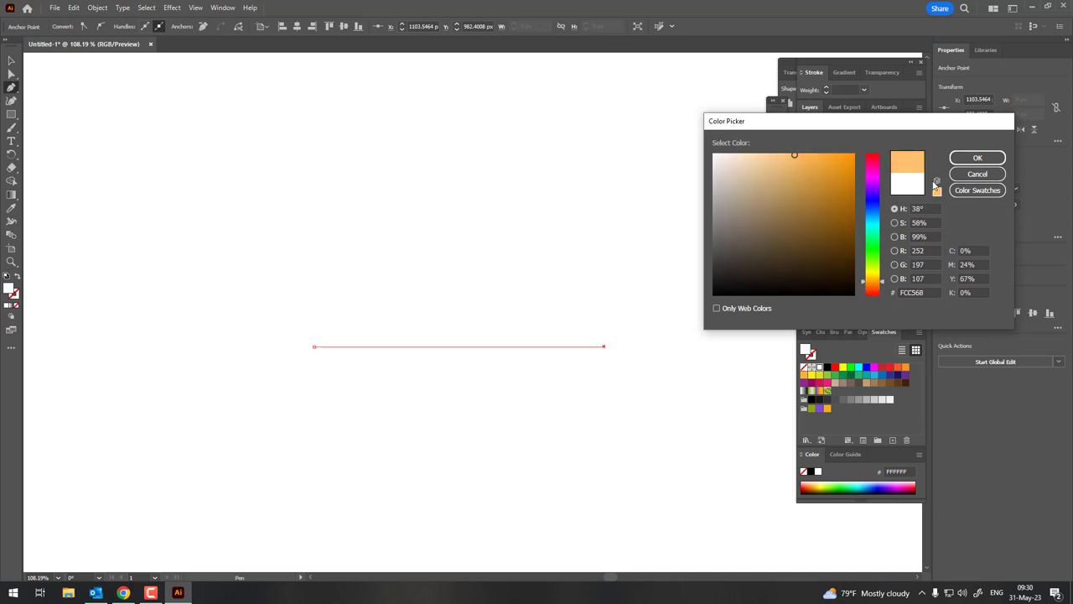
key(Return)
key(v)
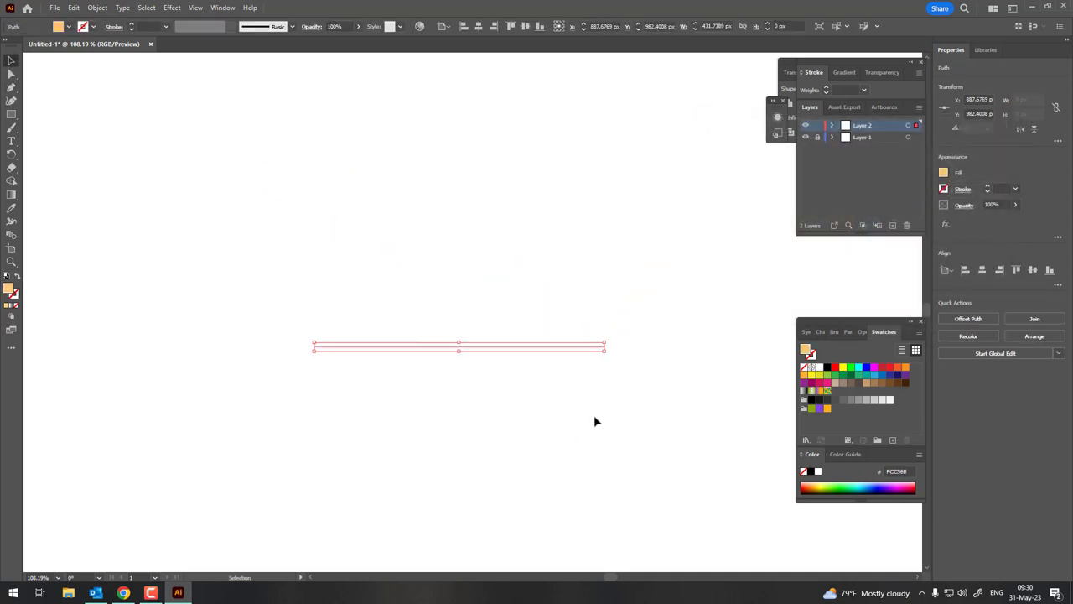
Swap fill and stroke so the line becomes a thick 89 pt orange stroke.
click(133, 24)
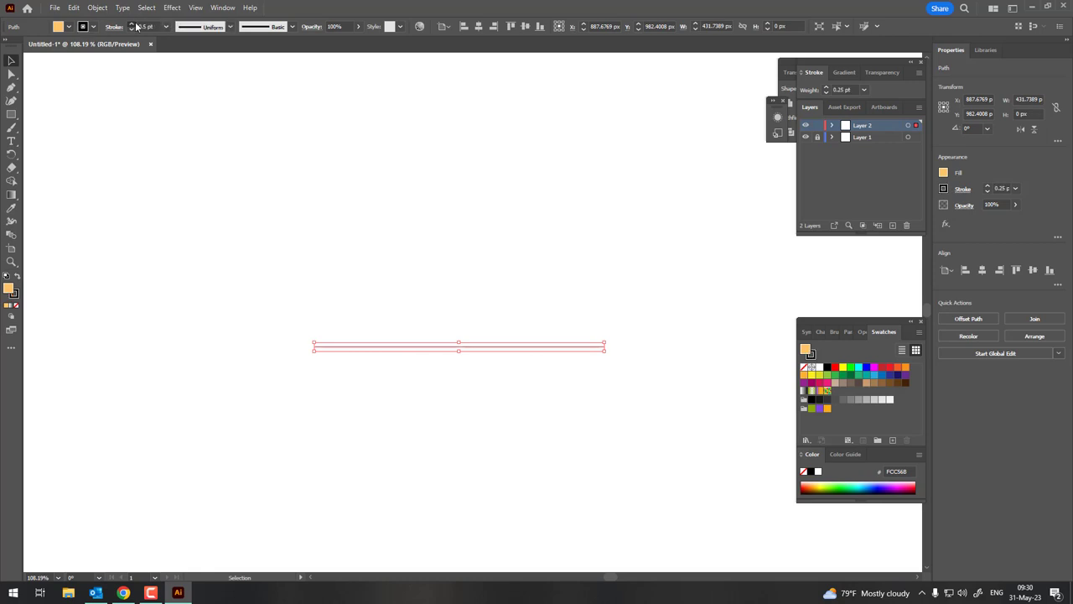
text(18)
click(17, 278)
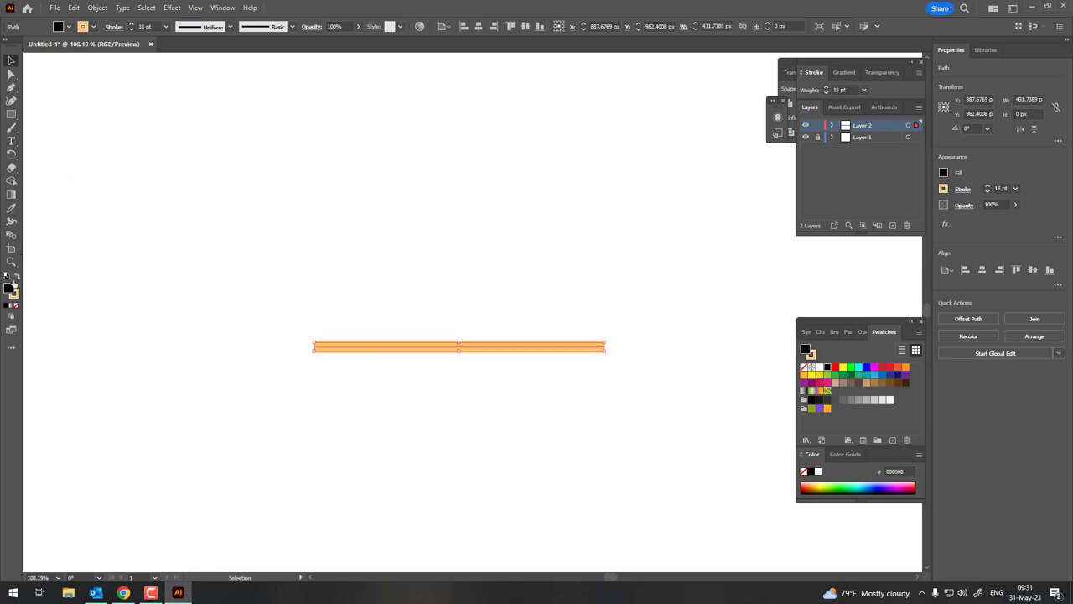
click(132, 26)
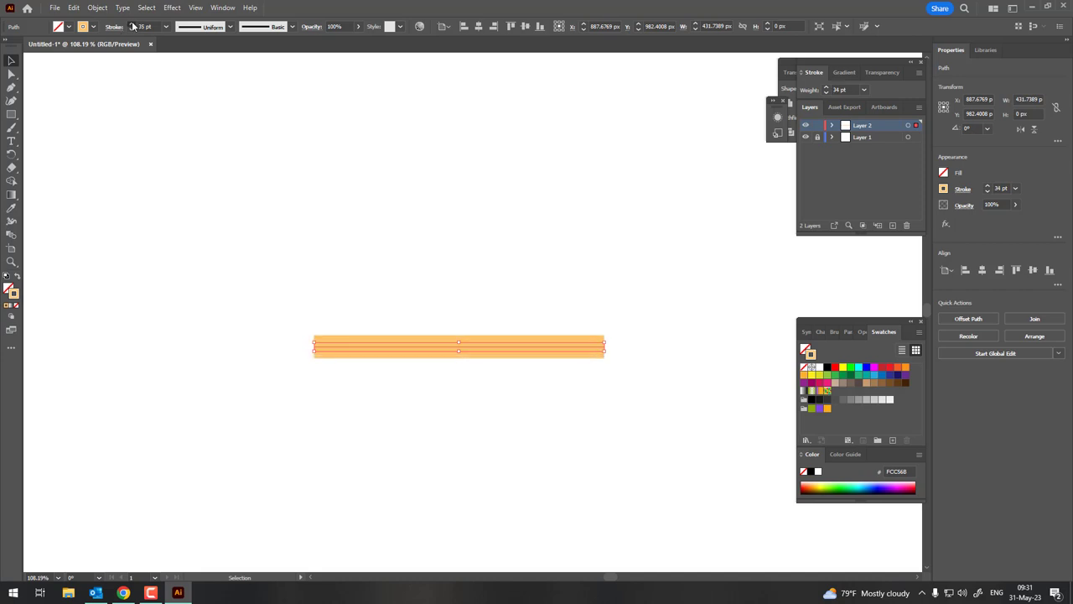
click(133, 26)
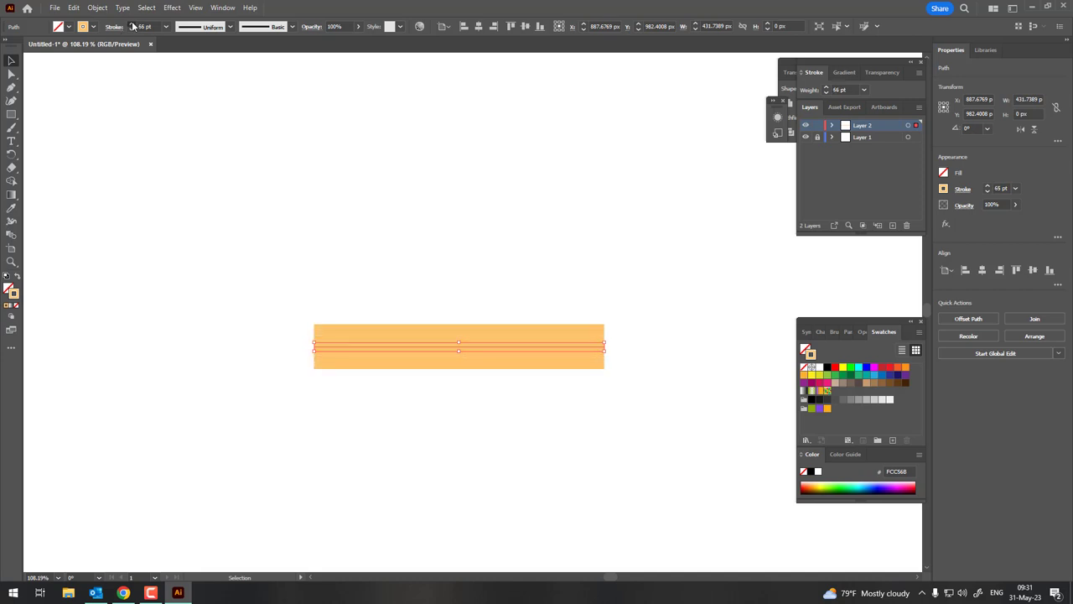
click(133, 25)
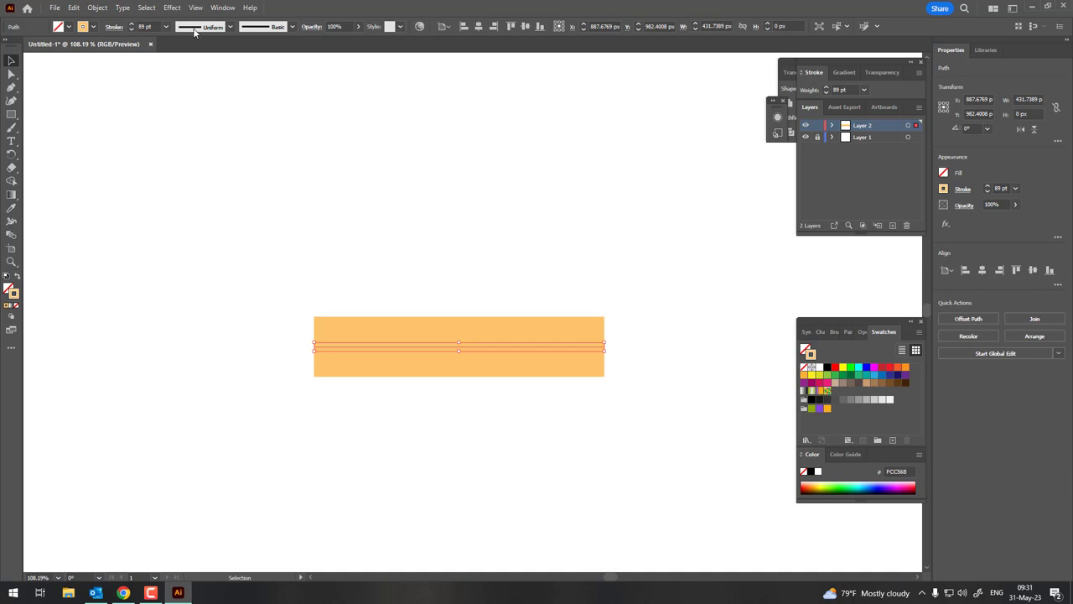
Give the stroke round caps, shorten it from the right end, and thicken it further.
click(194, 32)
click(116, 31)
click(119, 30)
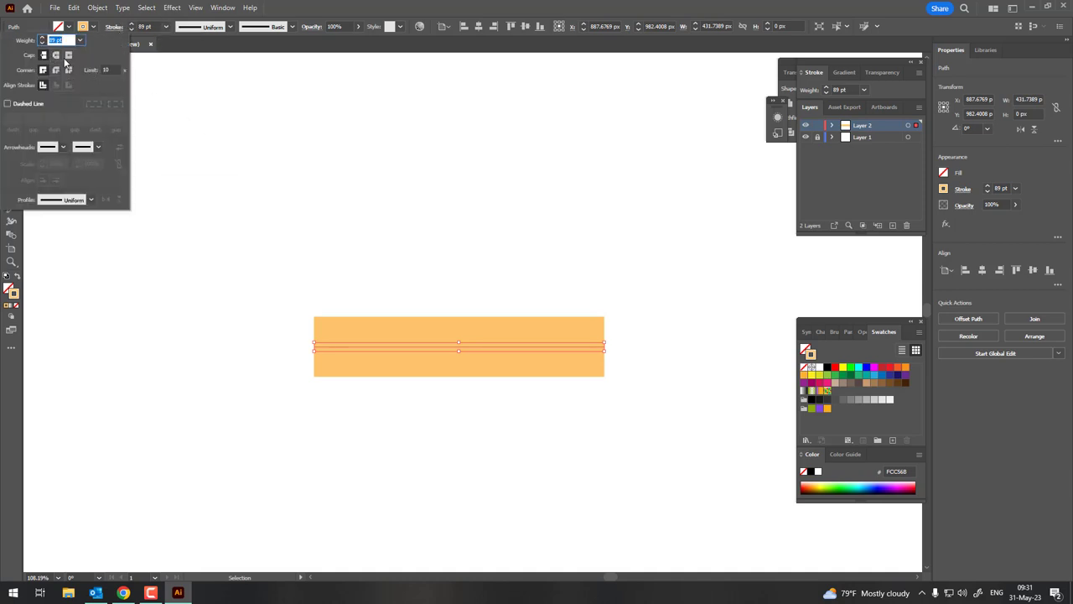
click(55, 55)
drag(609, 347, 483, 348)
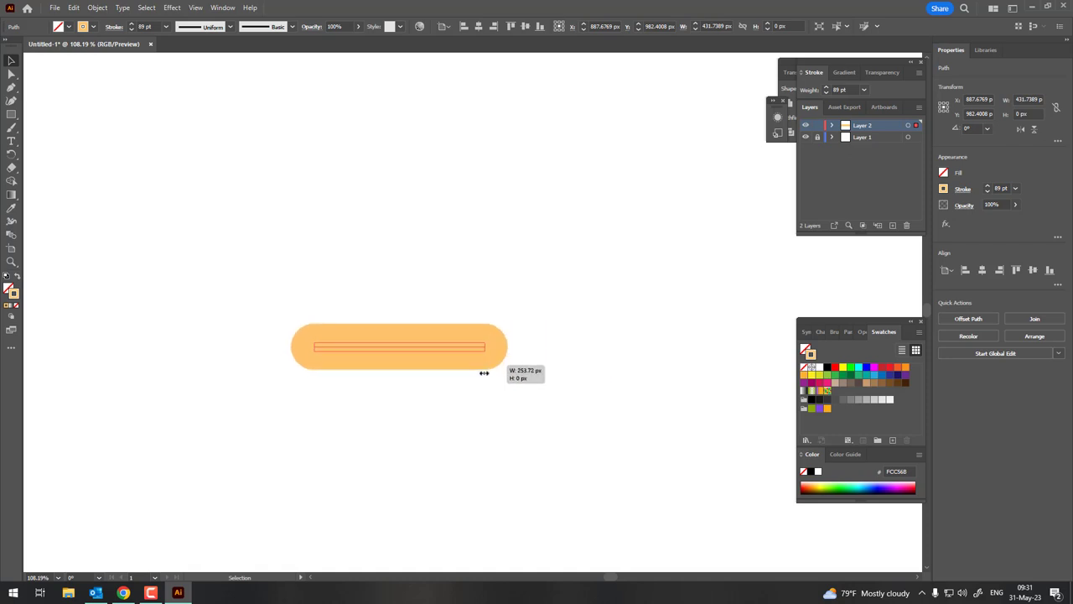
click(132, 25)
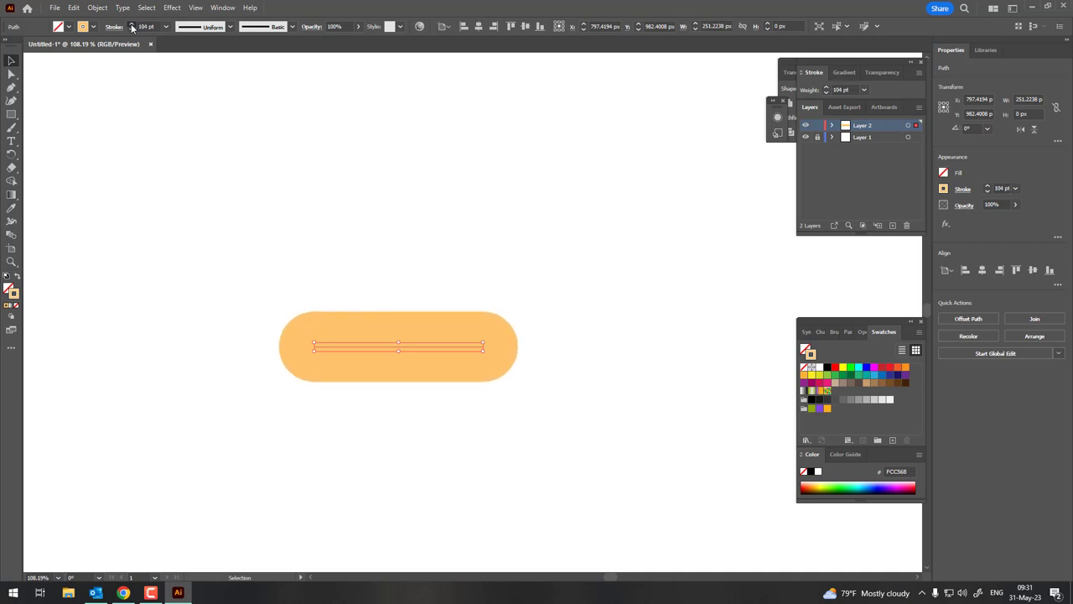
Bend the pill downward in the middle with the Curvature tool, keeping the ends unchanged.
click(10, 100)
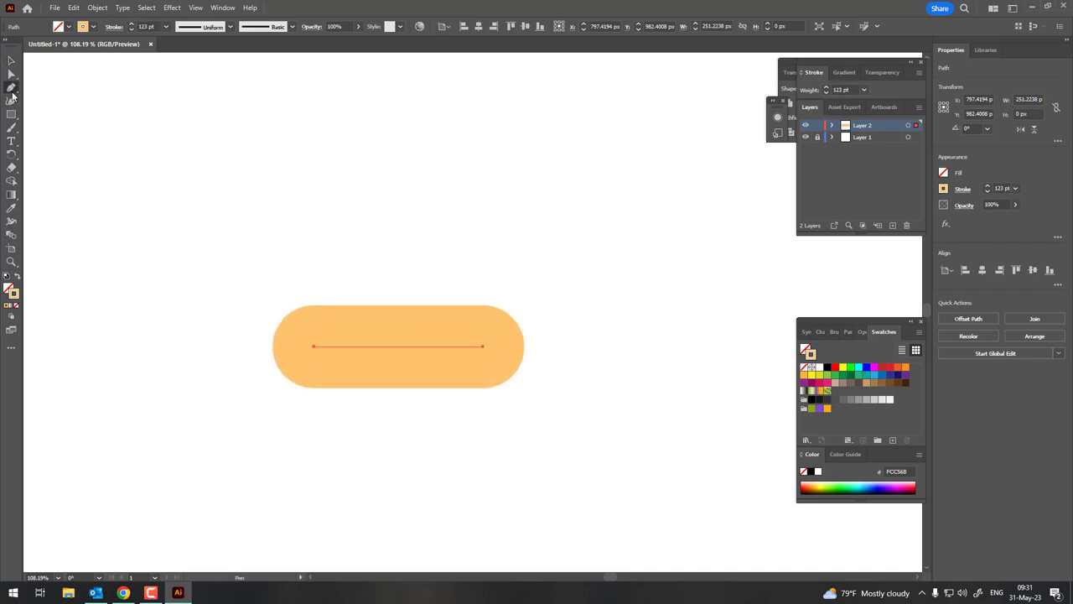
drag(403, 347, 412, 364)
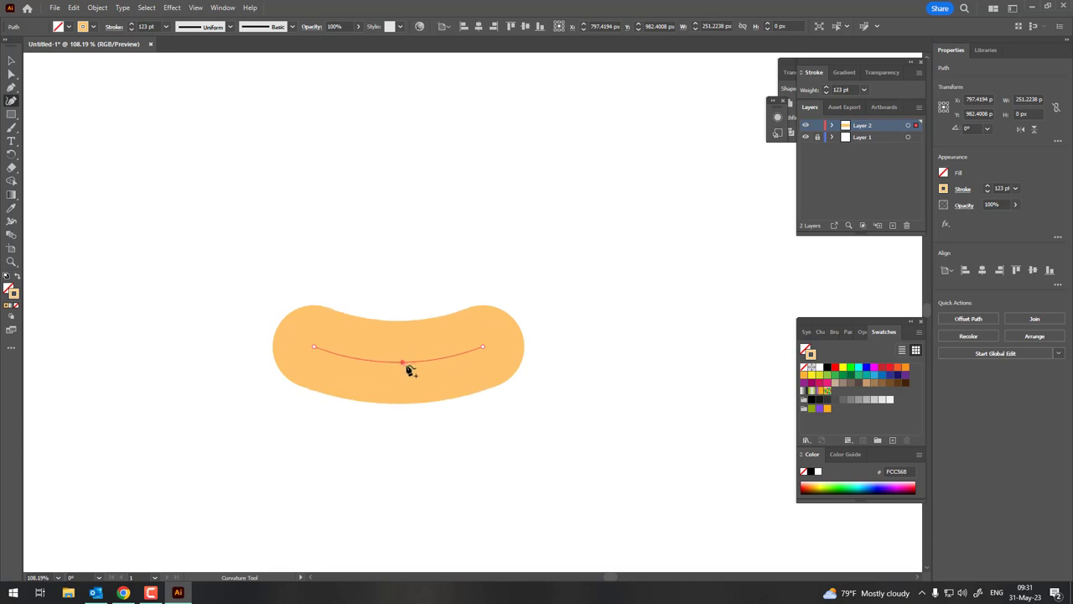
drag(480, 348, 504, 357)
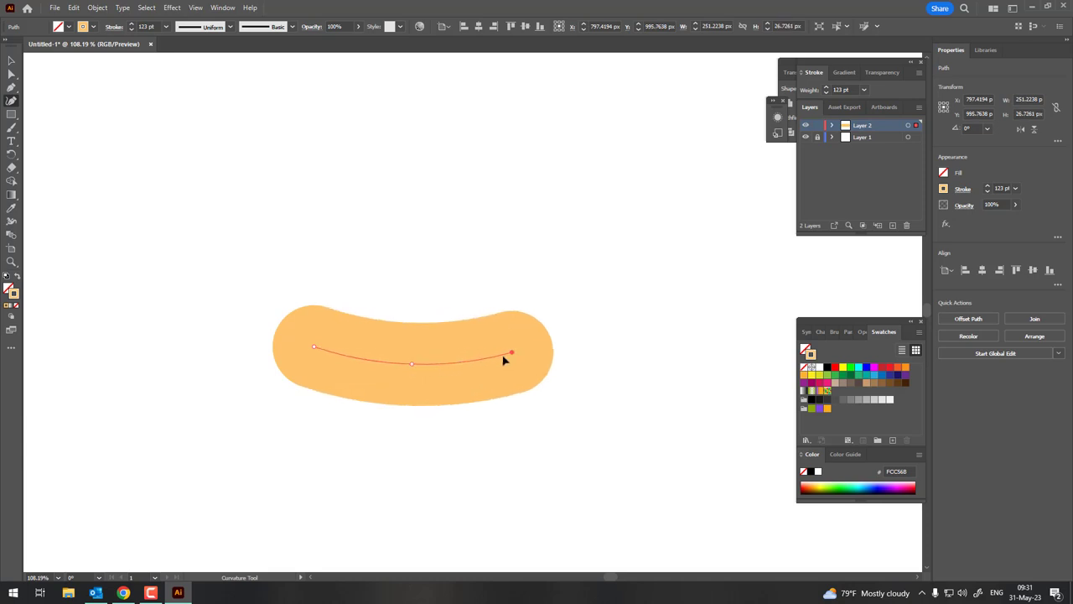
drag(412, 369, 424, 374)
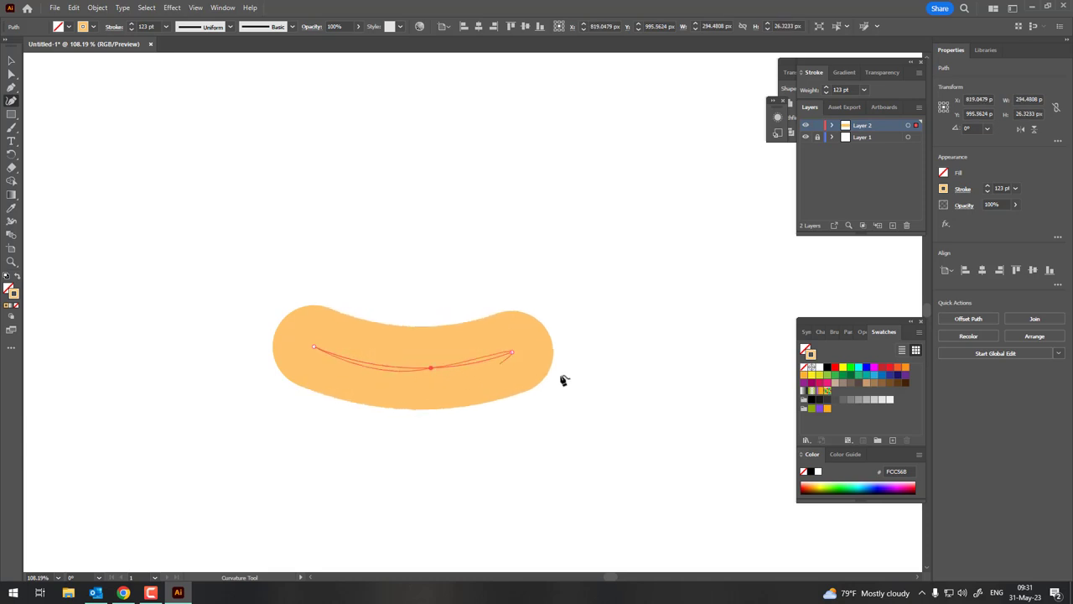
key(ctrl+z)
Move the curved sausage path to the right and zoom in on it.
click(10, 74)
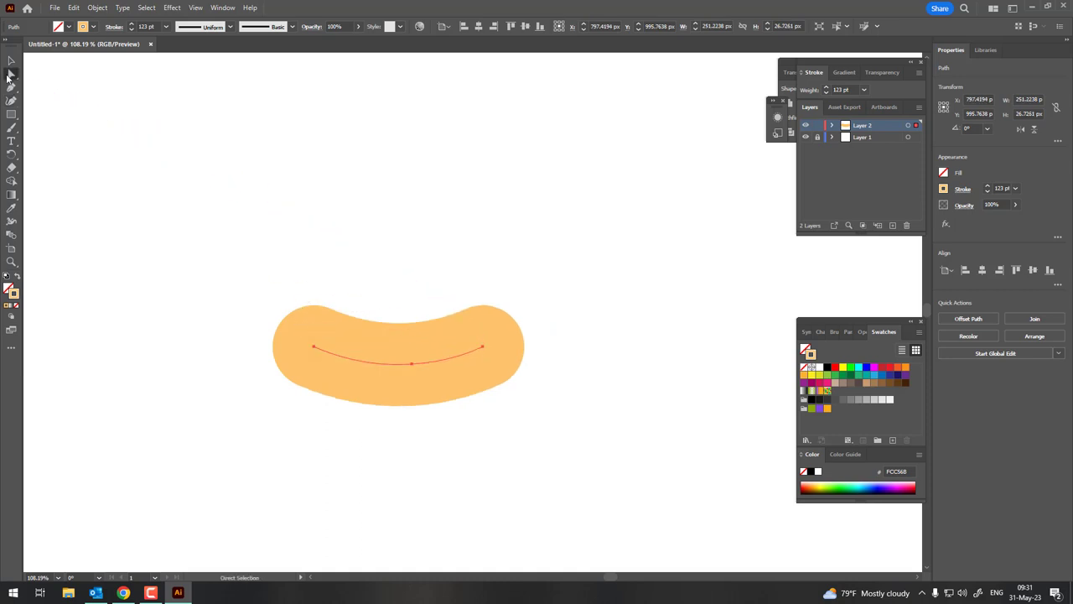
mouse_move(487, 349)
mouse_down()
mouse_move(554, 352)
mouse_move(632, 416)
mouse_move(568, 347)
mouse_up()
key(ctrl+shift+a)
key(z)
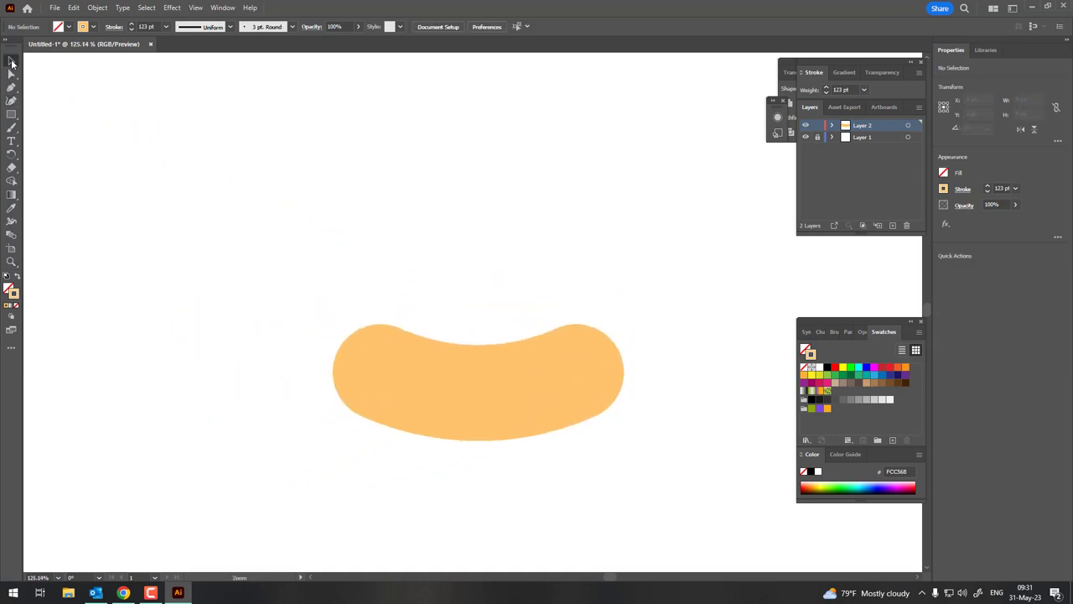
Nudge the sausage left and up and recolour its stroke a deeper orange (F9AA53).
click(11, 61)
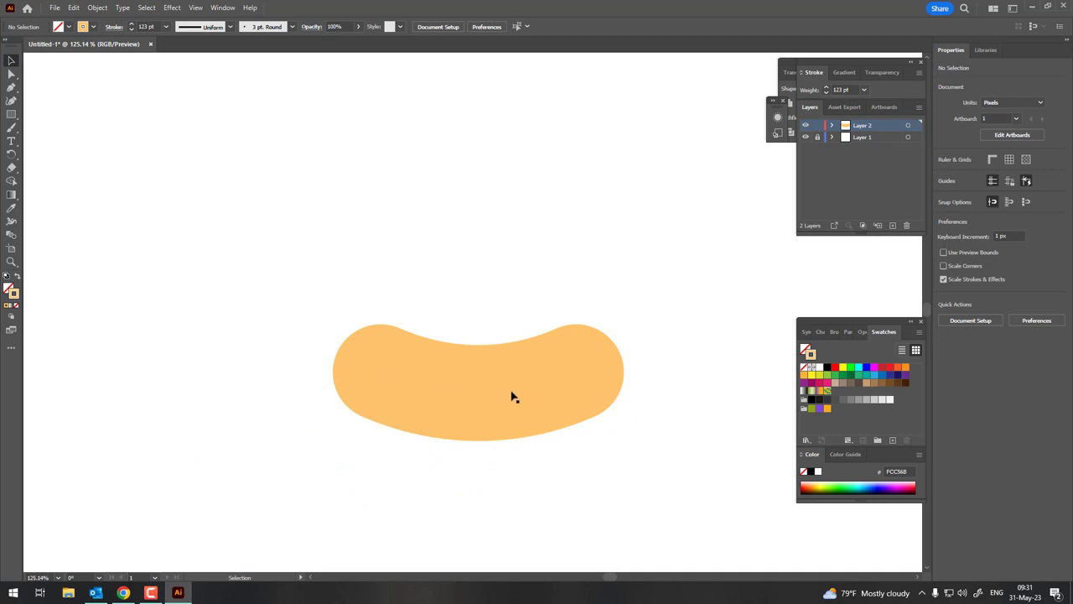
click(513, 397)
key(shift+Left)
key(shift+Left)
key(shift+Up)
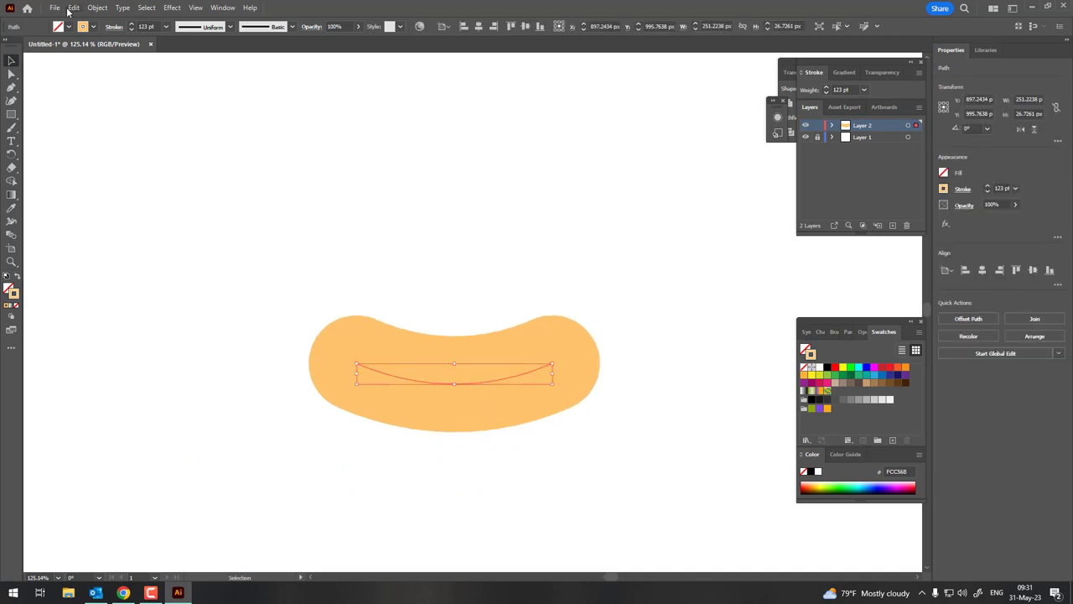
double_click(14, 295)
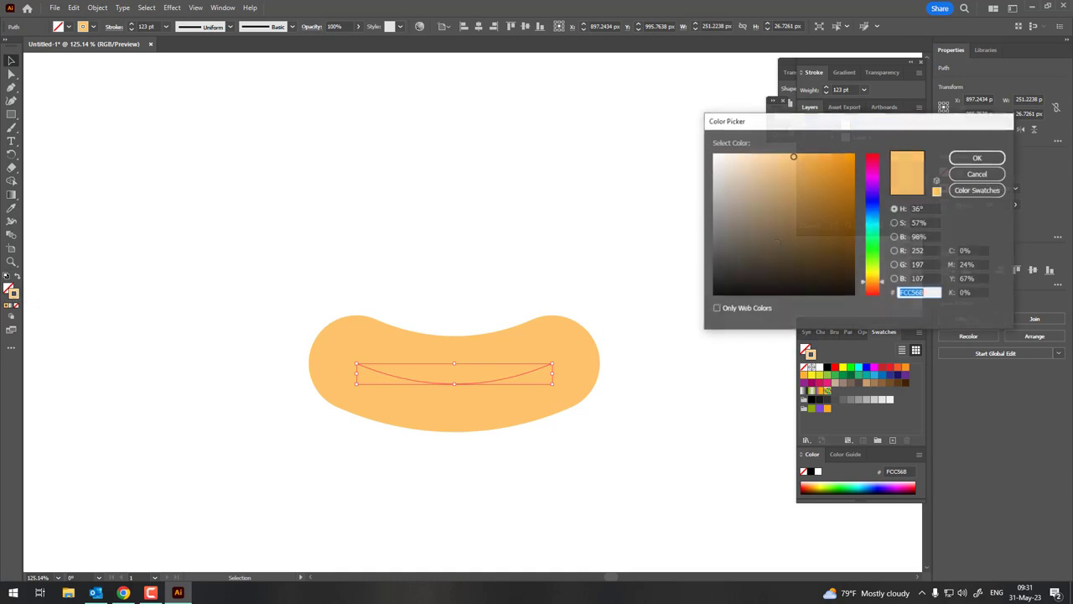
drag(878, 286, 876, 288)
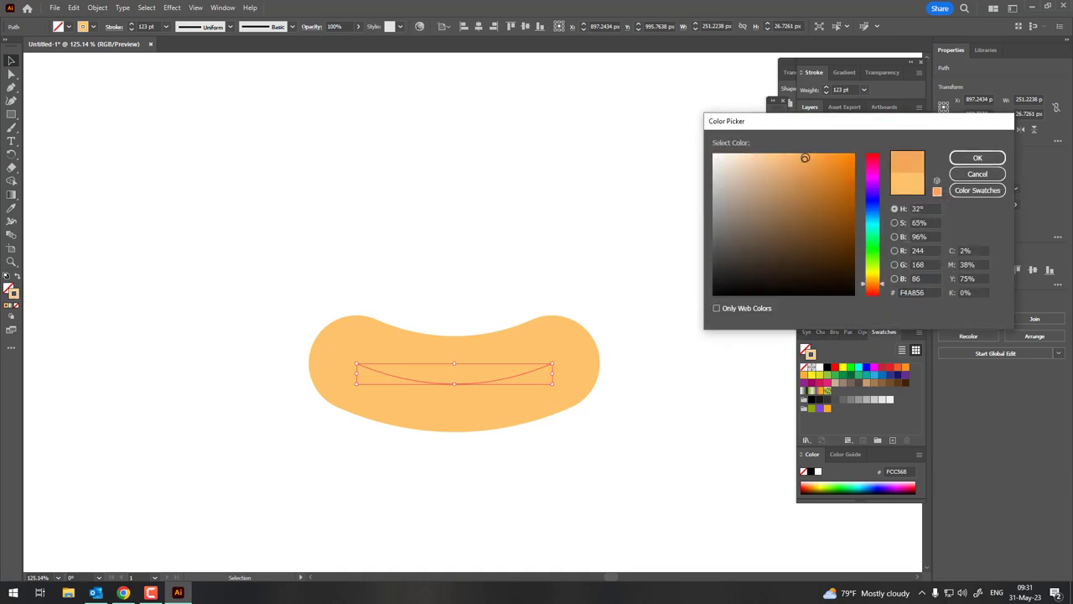
click(977, 157)
Zoom in closer on the sausage and reselect it for copying.
click(562, 246)
scroll(467, 283, right, 2)
scroll(430, 301, up, 1)
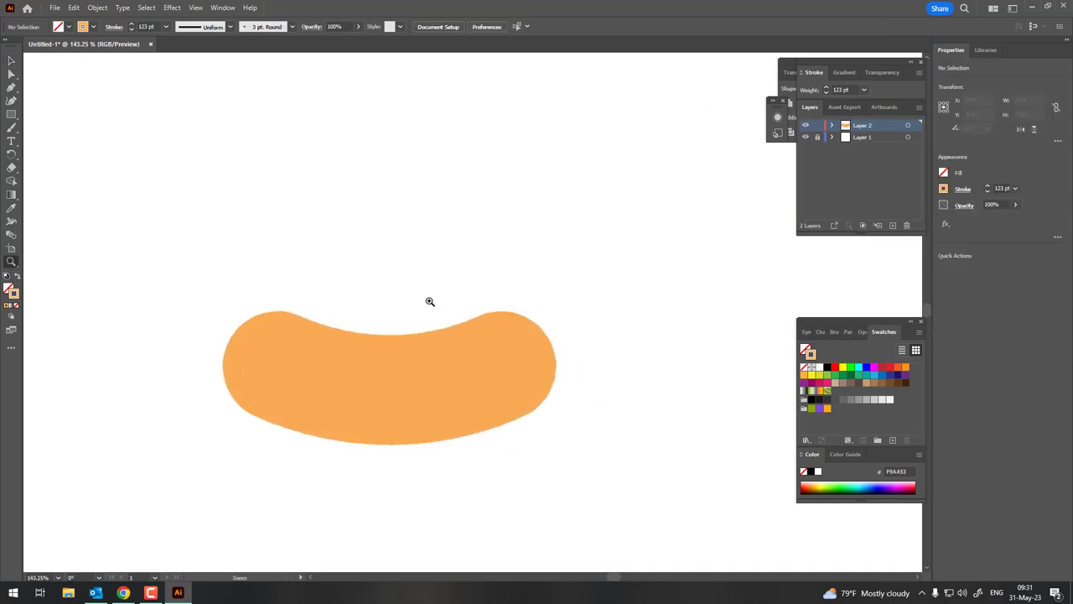
drag(429, 301, 429, 278)
click(10, 58)
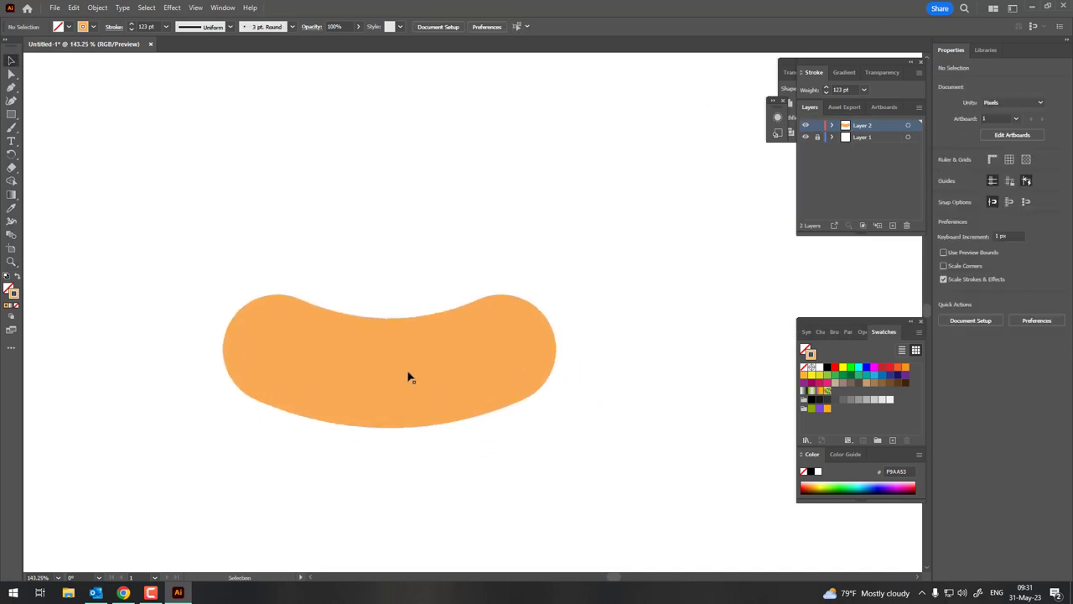
click(462, 382)
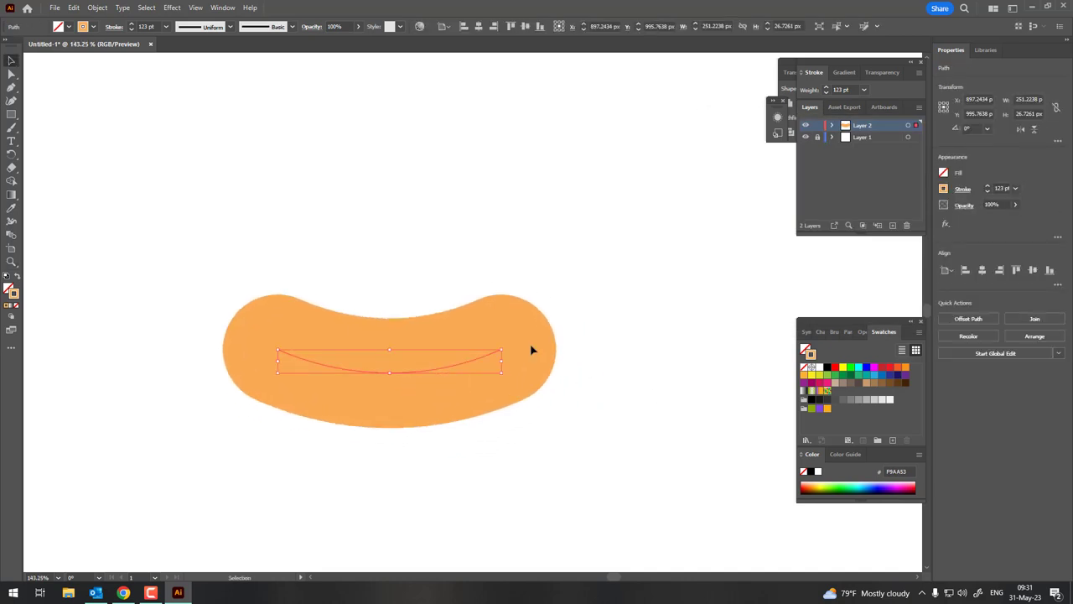
click(74, 8)
Copy the sausage, paste it in back, and enlarge the pasted copy.
click(105, 62)
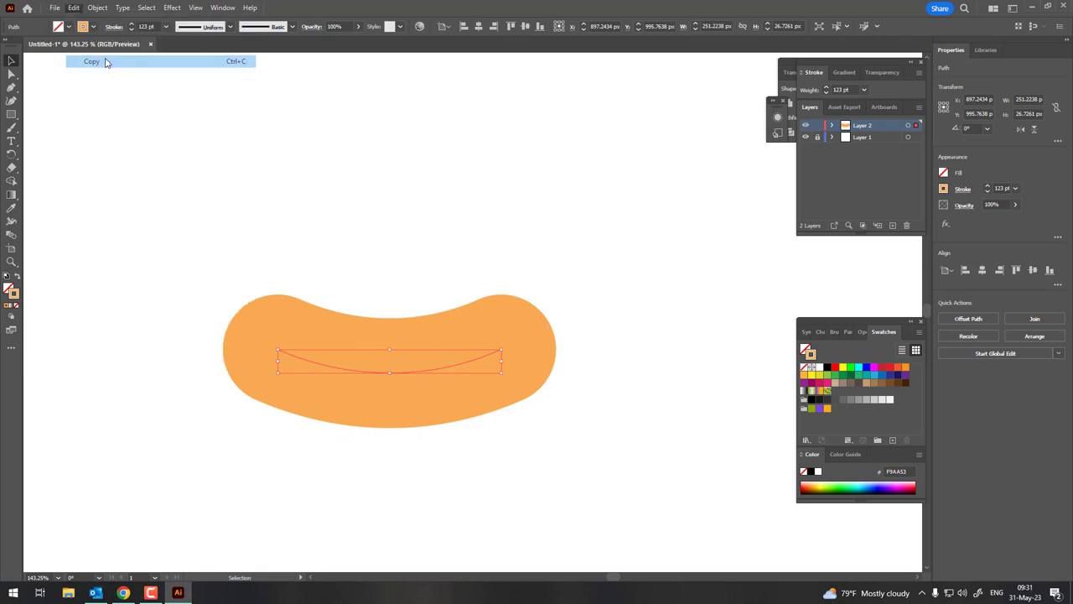
click(76, 8)
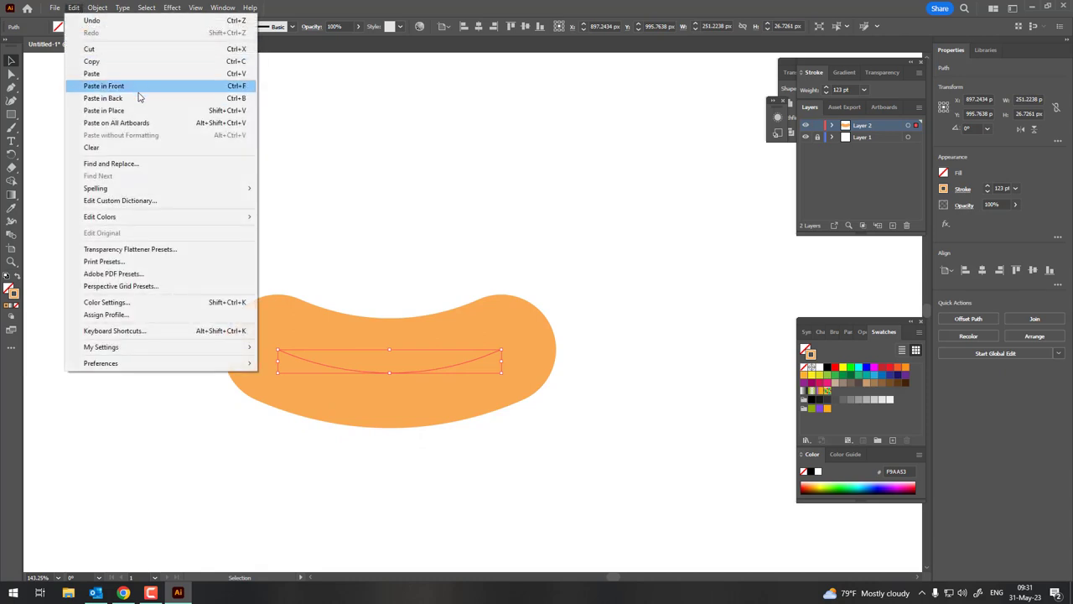
click(139, 98)
drag(501, 373, 545, 400)
Recolour the enlarged back copy's stroke red (F22A2A).
double_click(13, 293)
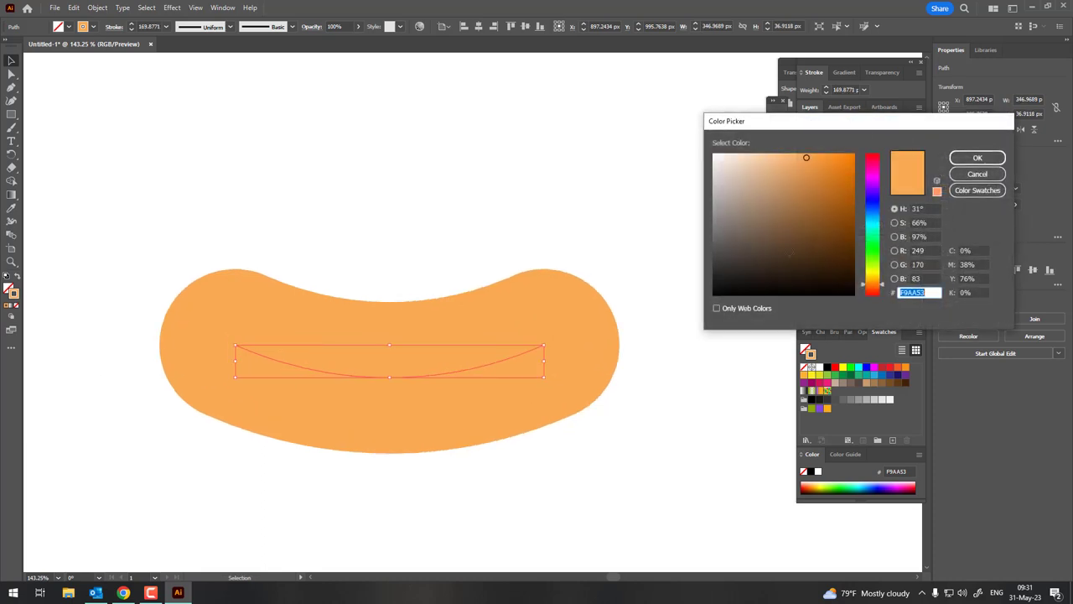
drag(877, 169, 877, 160)
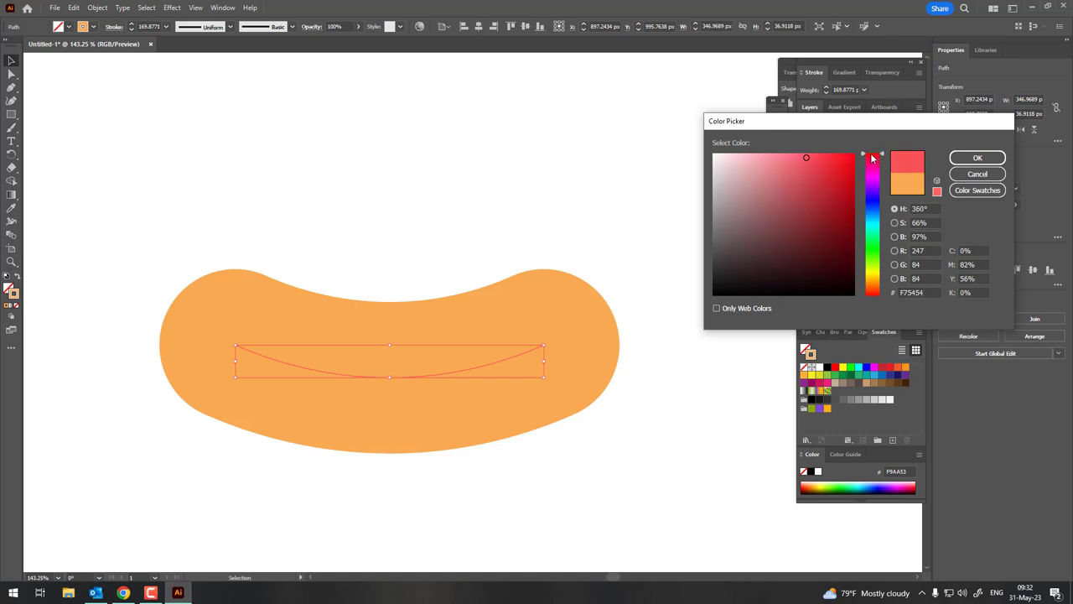
click(977, 158)
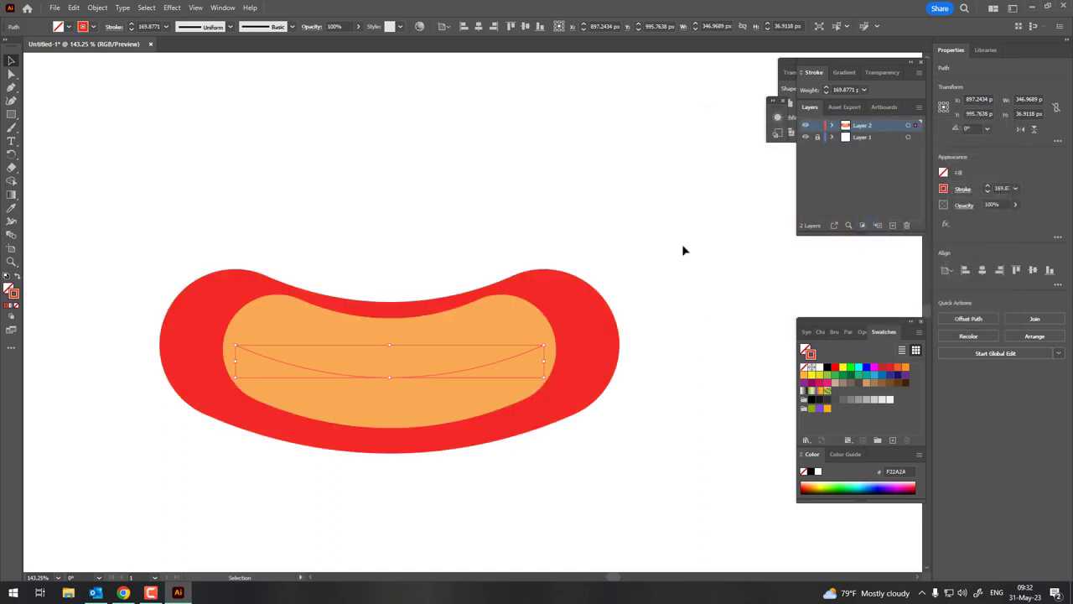
Move the red shape upward and thin its stroke to 110 pt.
drag(499, 365, 500, 326)
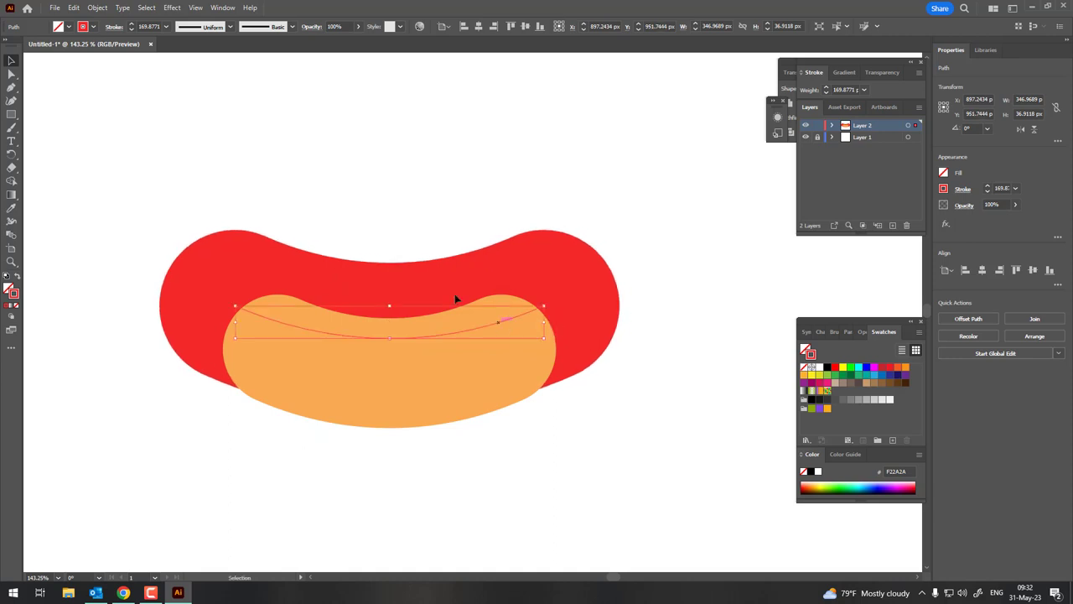
click(131, 30)
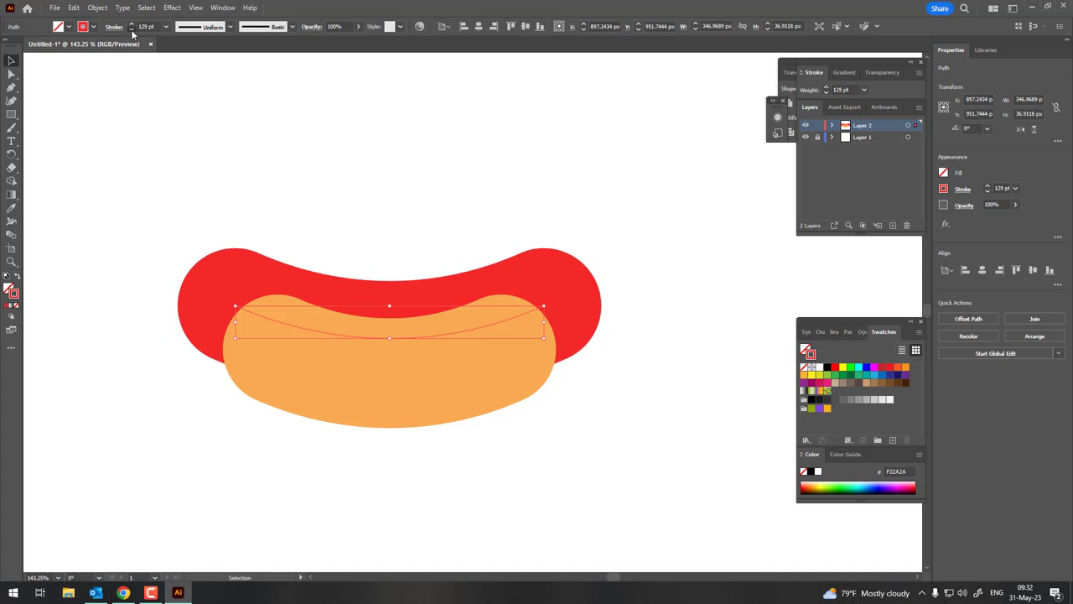
click(131, 30)
click(131, 31)
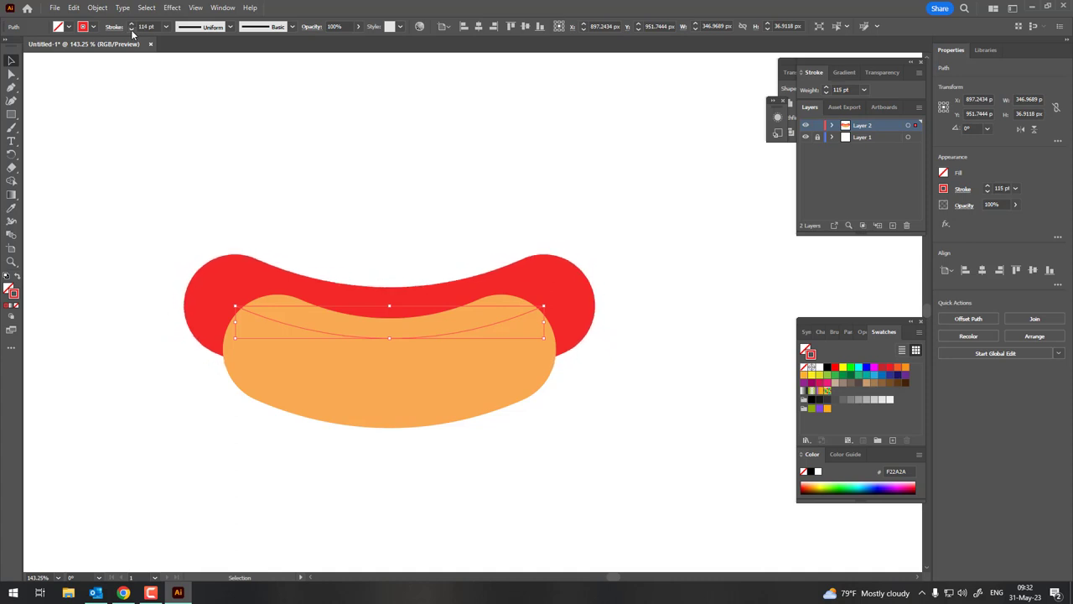
scroll(474, 298, up, 2)
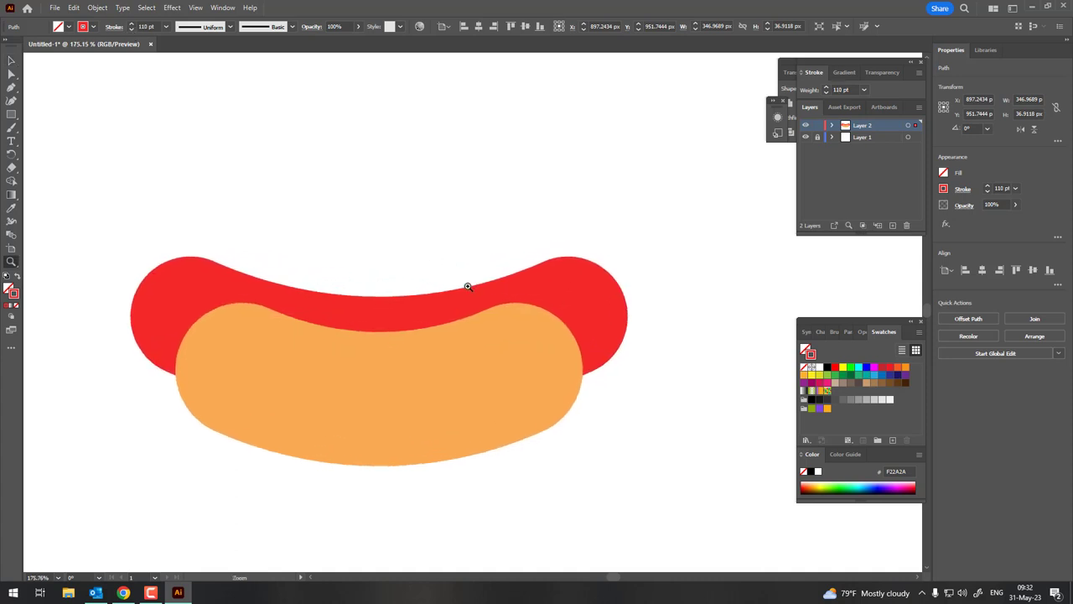
Centre the sausage and bun curves horizontally on the artboard.
click(11, 61)
drag(654, 344, 241, 216)
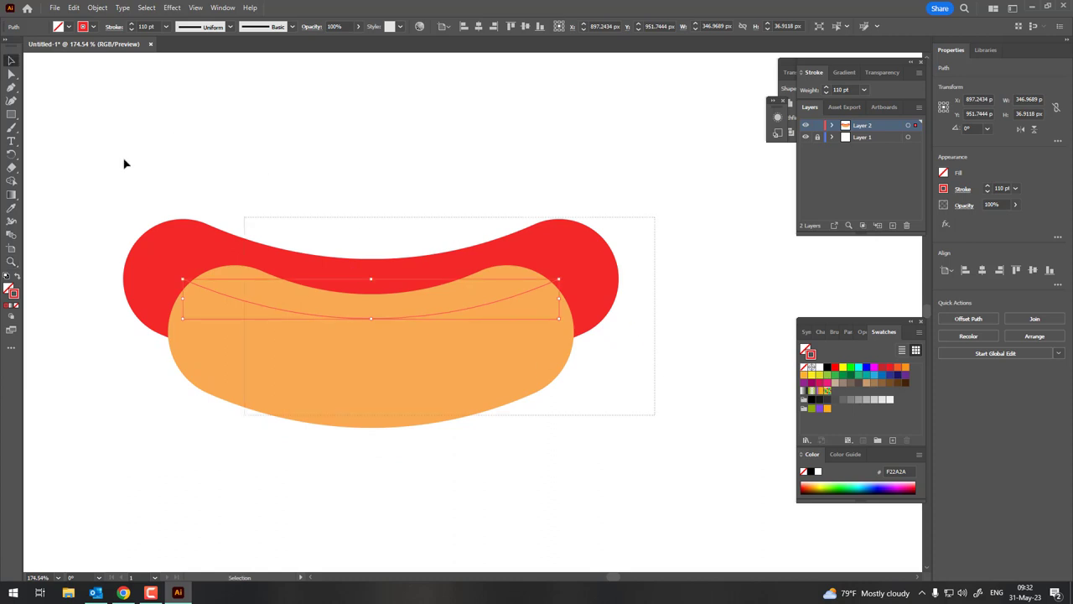
click(449, 27)
click(462, 69)
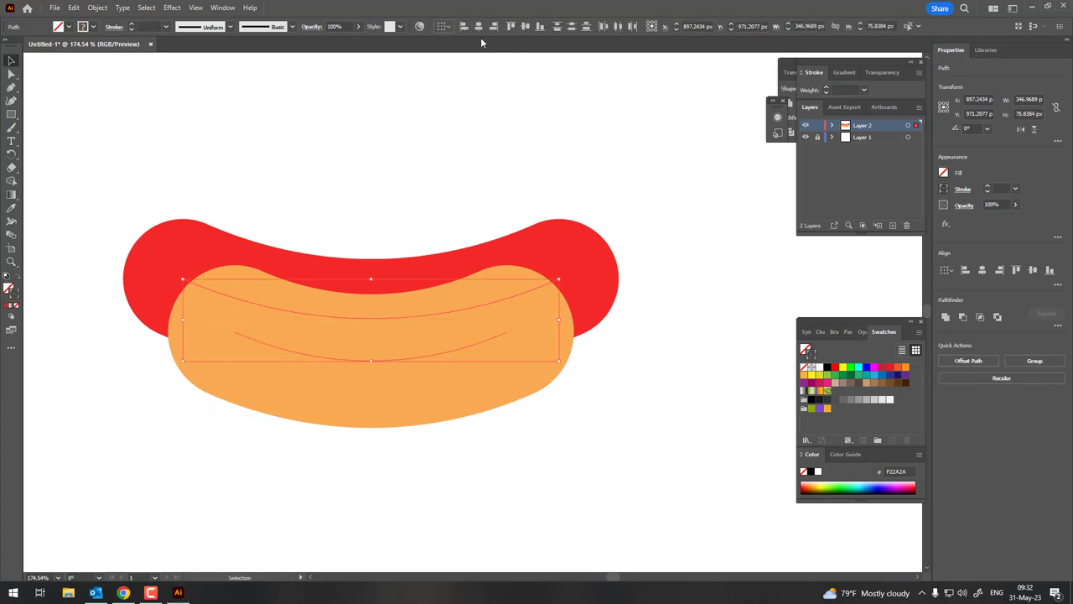
click(478, 26)
click(601, 154)
drag(601, 155, 433, 154)
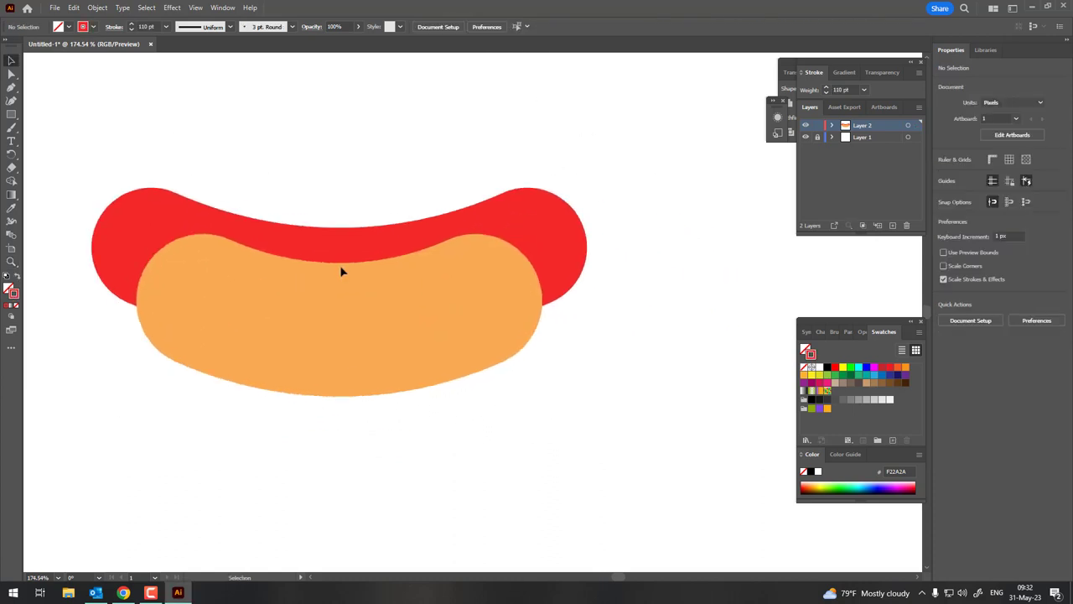
Reposition the red sausage slightly and thin its stroke to about 97 pt.
click(557, 224)
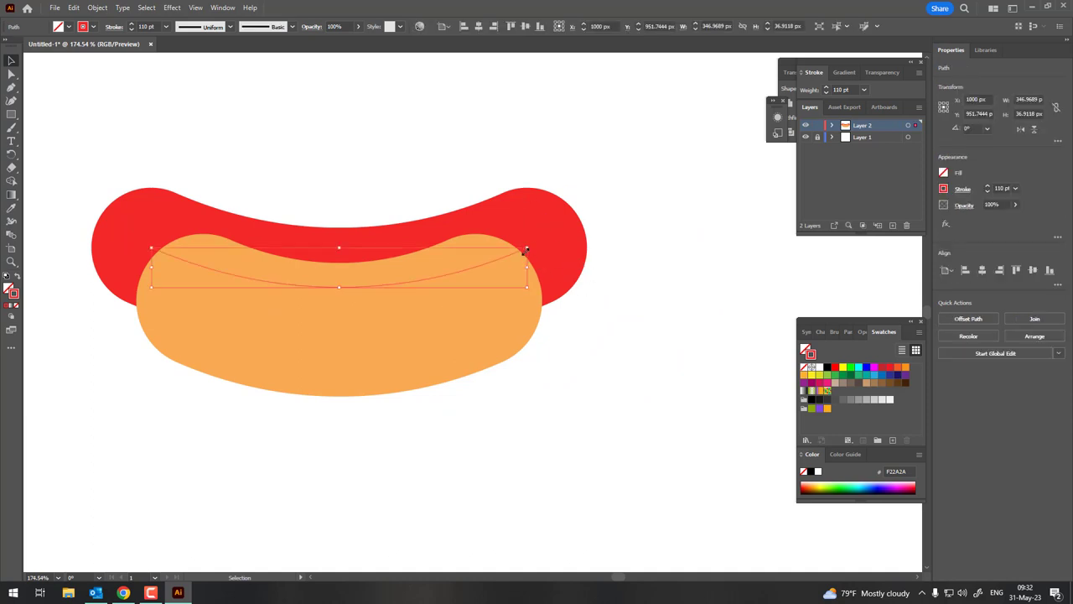
drag(520, 251, 514, 246)
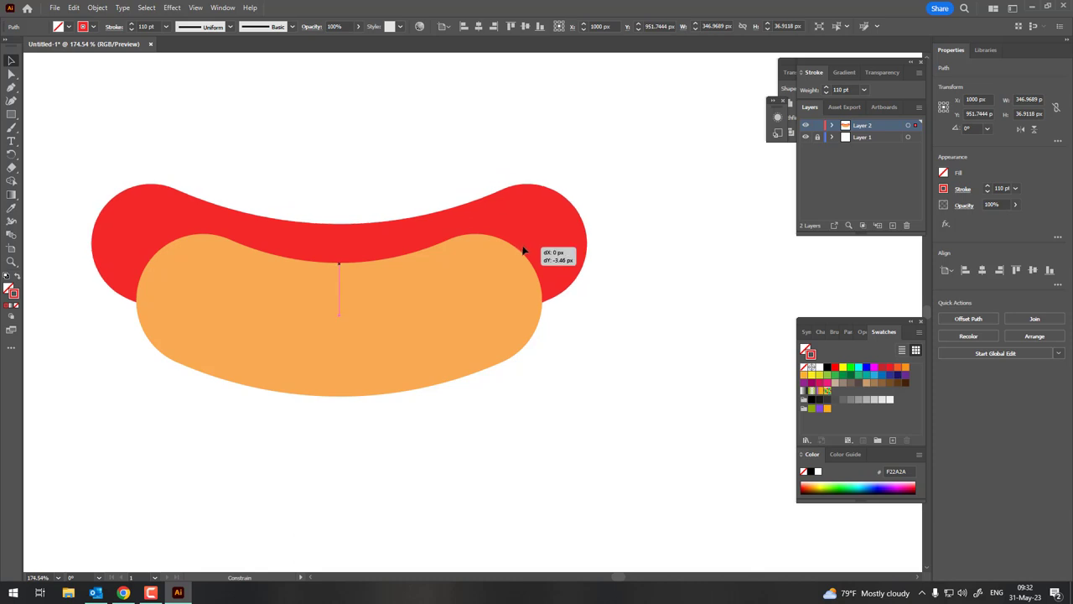
drag(514, 246, 523, 244)
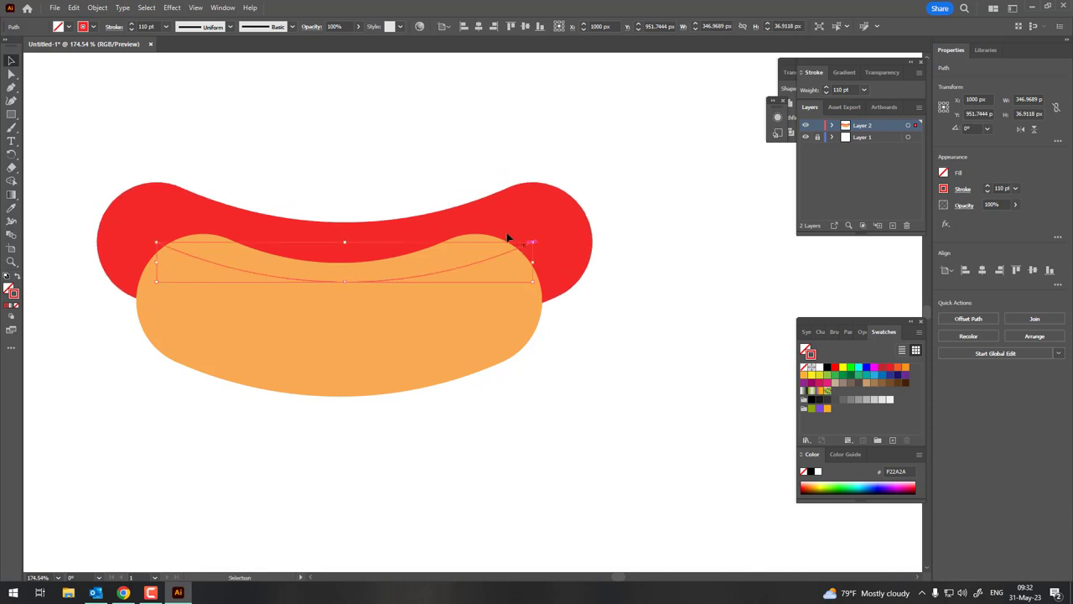
click(131, 31)
click(131, 31)
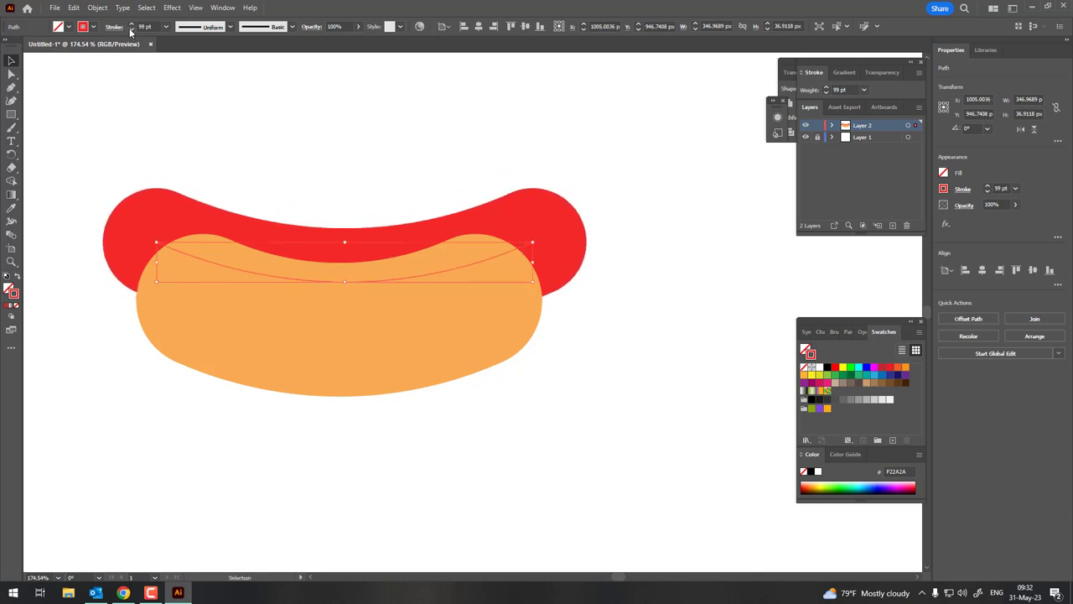
click(131, 31)
click(131, 31)
click(131, 31)
Select both curves and centre the sausage horizontally over the bun.
click(289, 133)
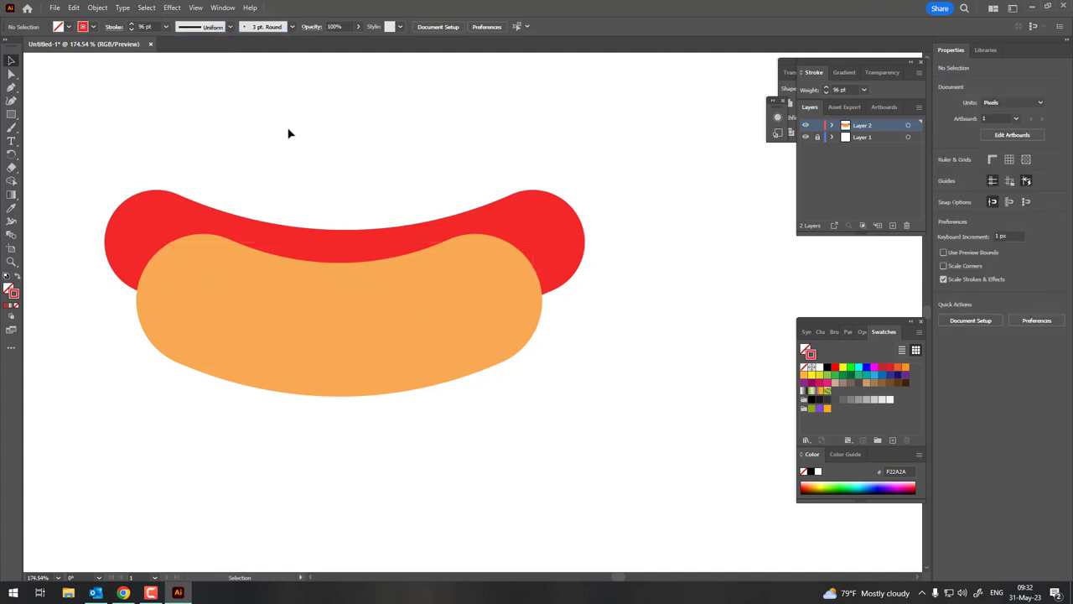
click(452, 299)
click(495, 383)
click(489, 319)
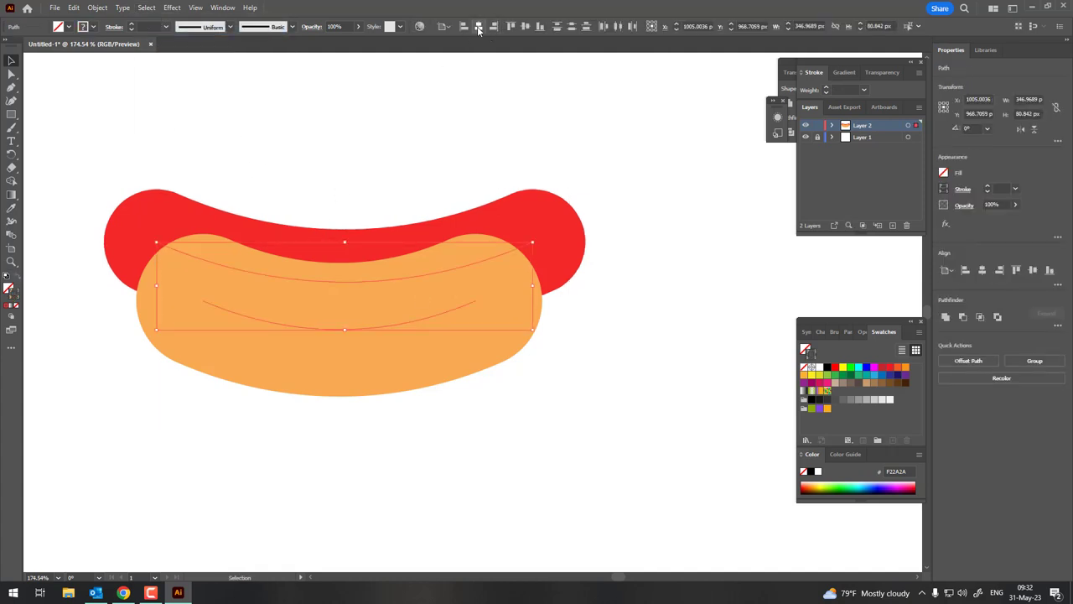
click(478, 26)
click(690, 307)
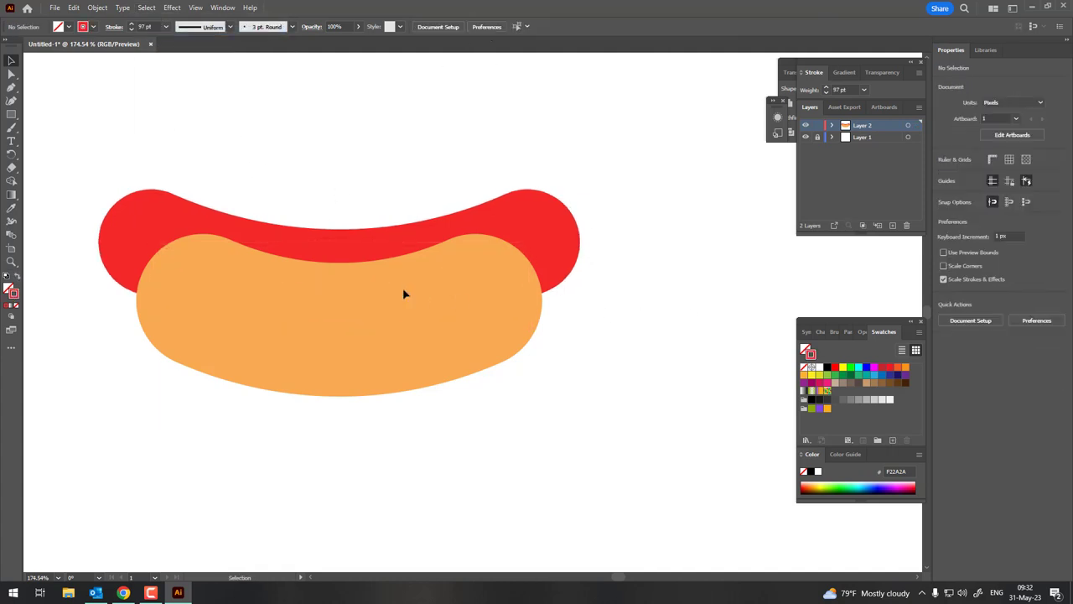
Reshape the red sausage's curve with the Curvature tool and reframe the view.
click(523, 247)
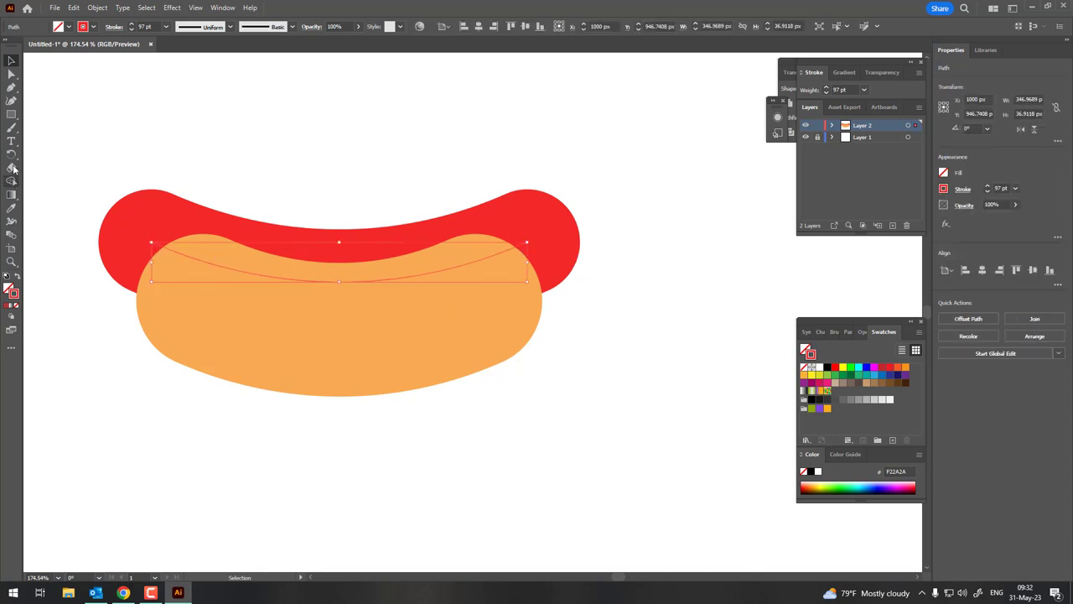
click(11, 100)
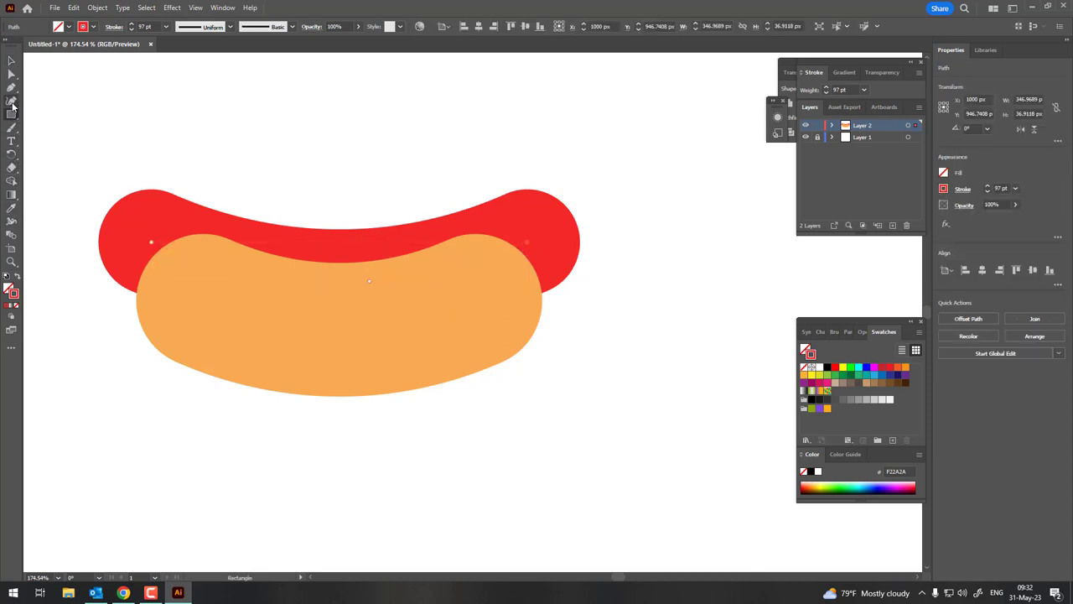
drag(369, 285, 332, 273)
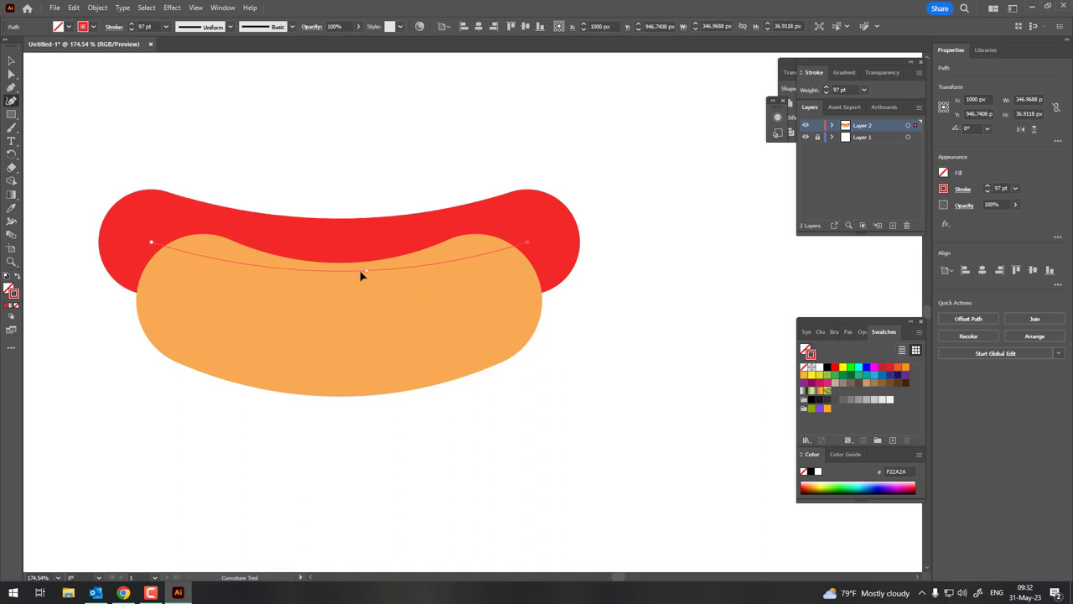
click(11, 60)
click(697, 456)
drag(696, 455, 711, 492)
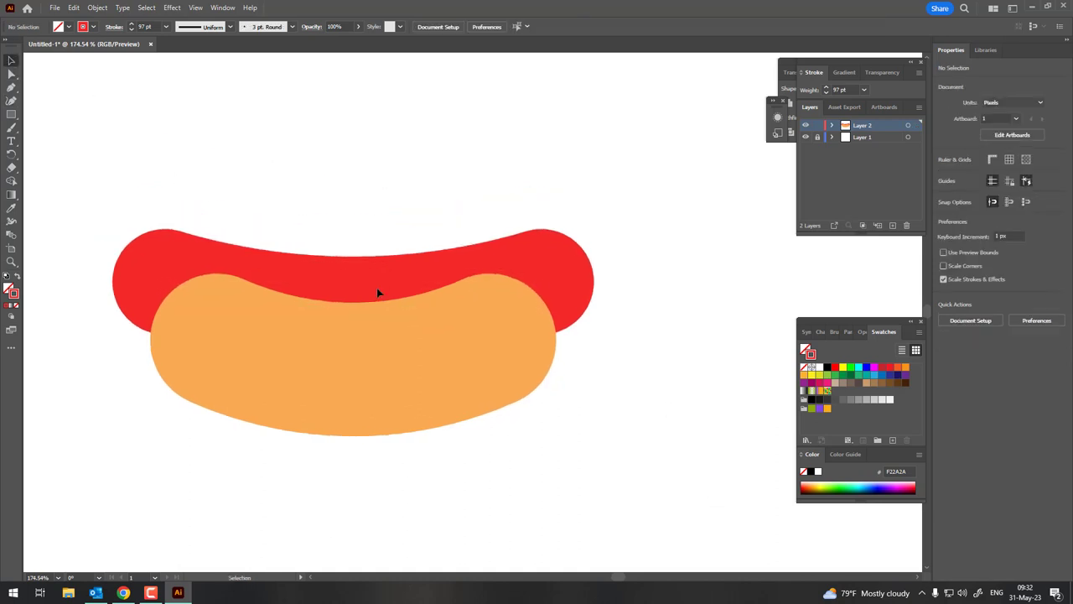
drag(622, 450, 619, 469)
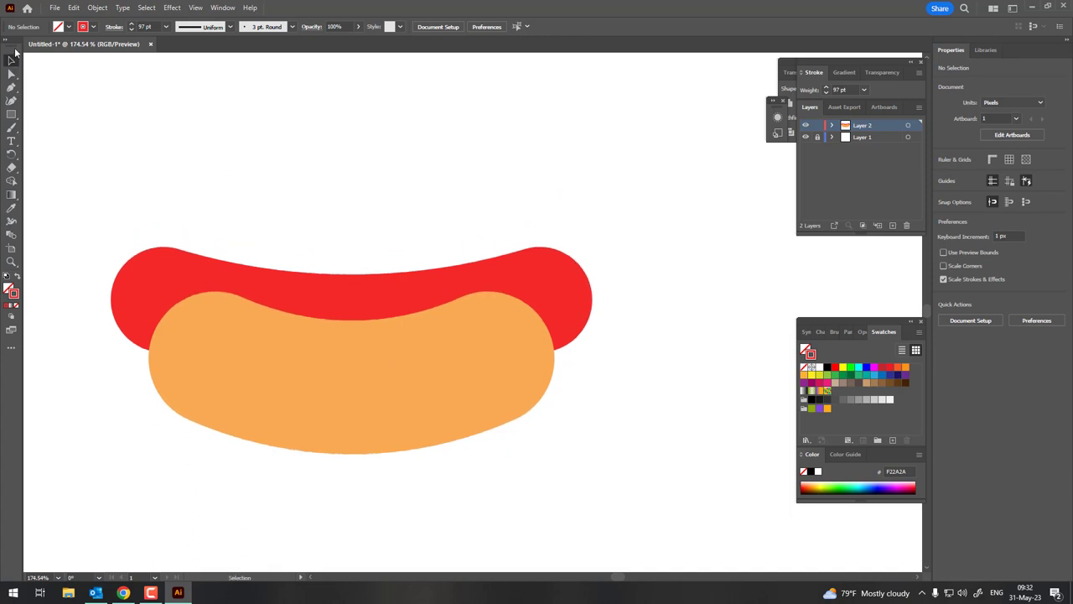
Copy the bun curve, paste it in back, and nudge the copy upward.
click(351, 382)
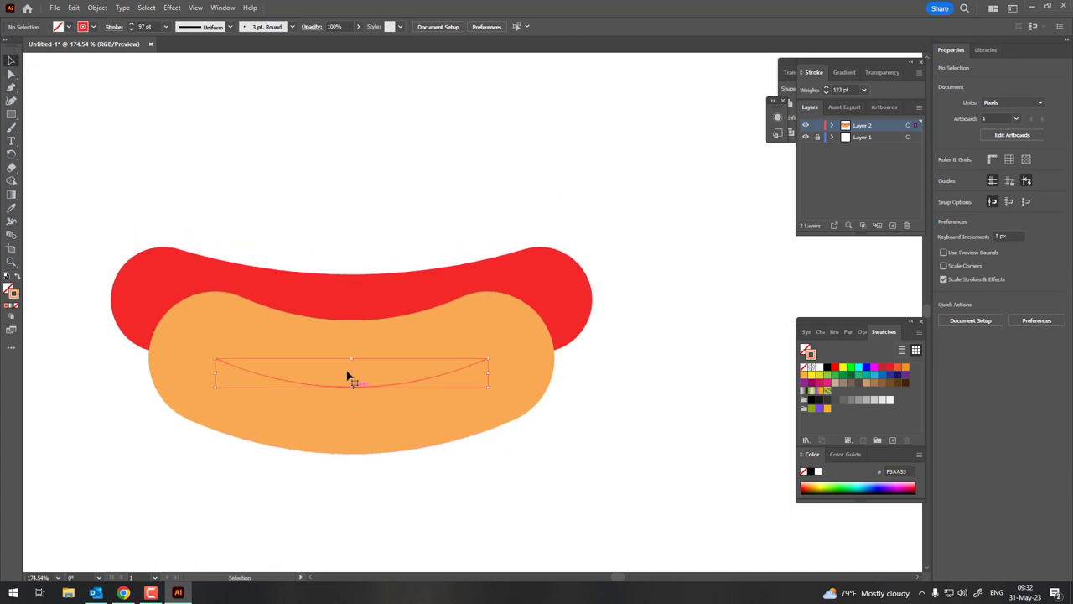
click(74, 7)
click(93, 61)
click(74, 8)
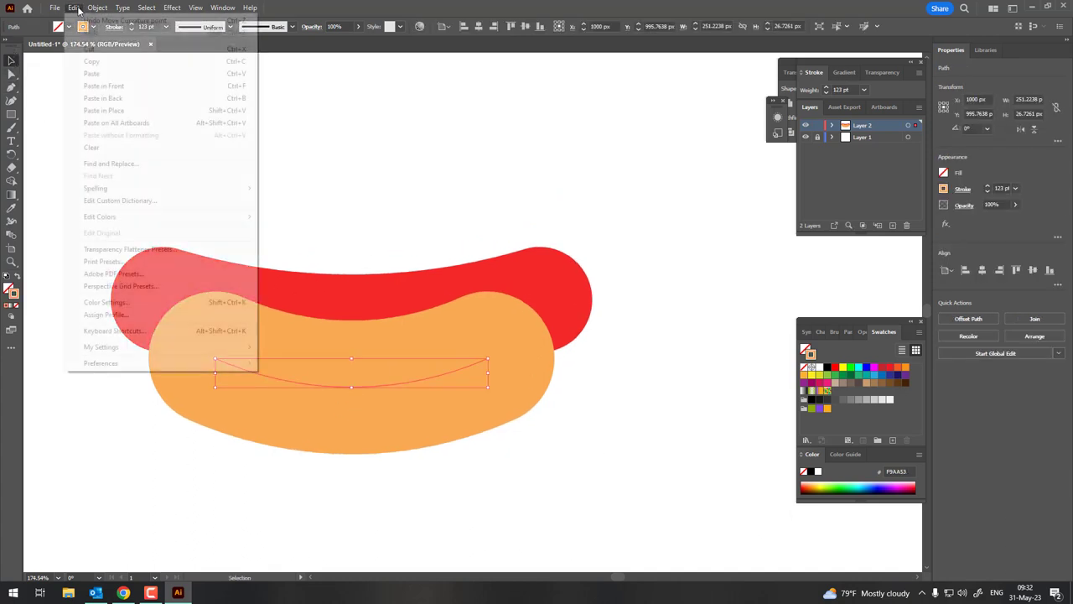
click(130, 101)
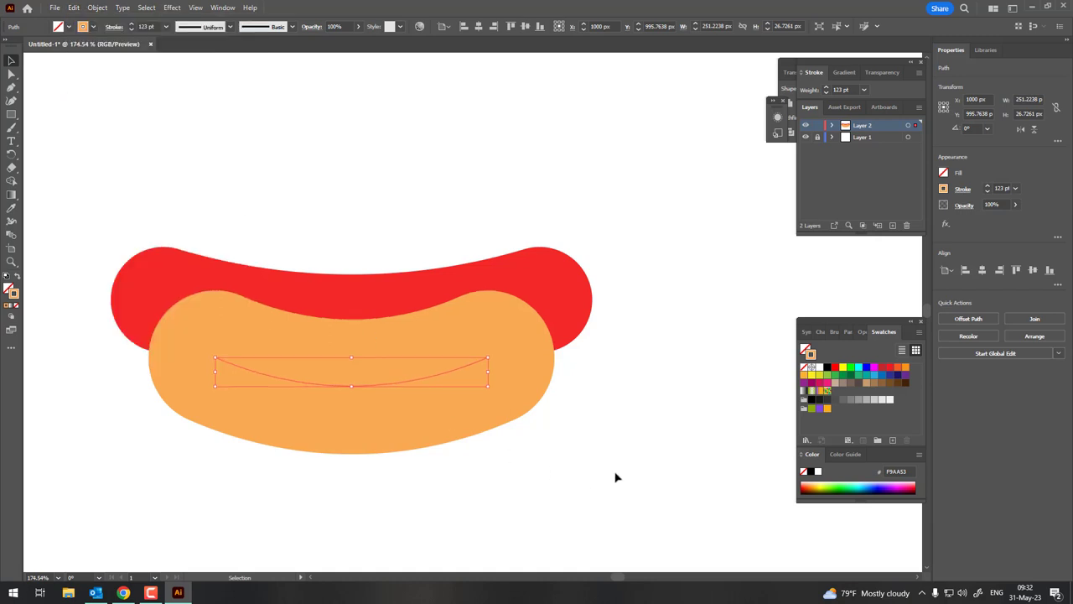
key(Up)
key(Up)
key(Up)
key(Up)
key(Up)
key(Up)
key(Up)
key(Up)
key(Up)
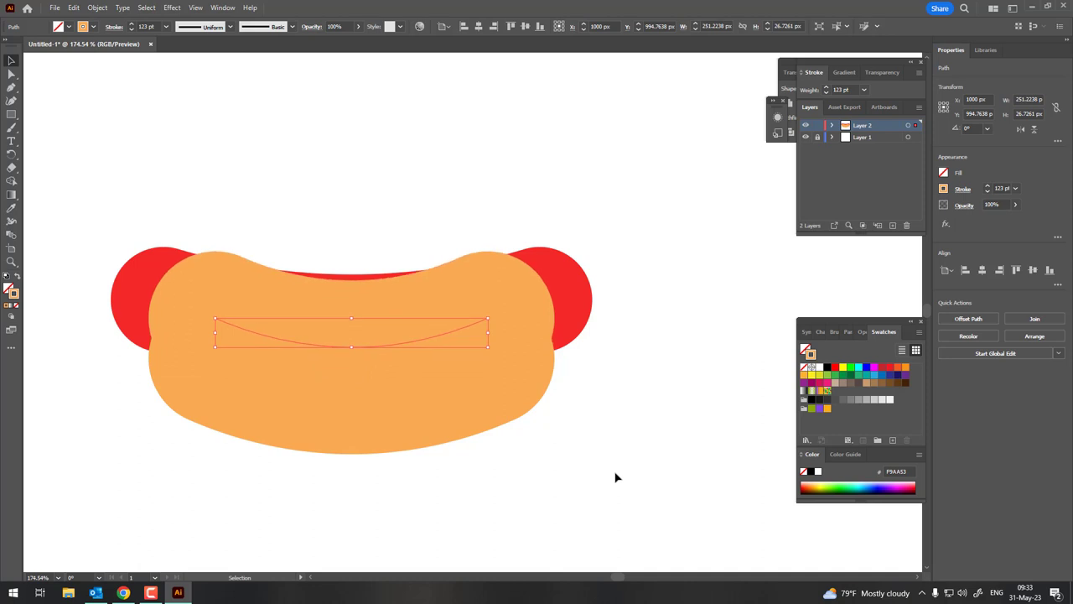
key(Up)
key(Up)
key(Up)
key(Up)
key(Up)
key(Up)
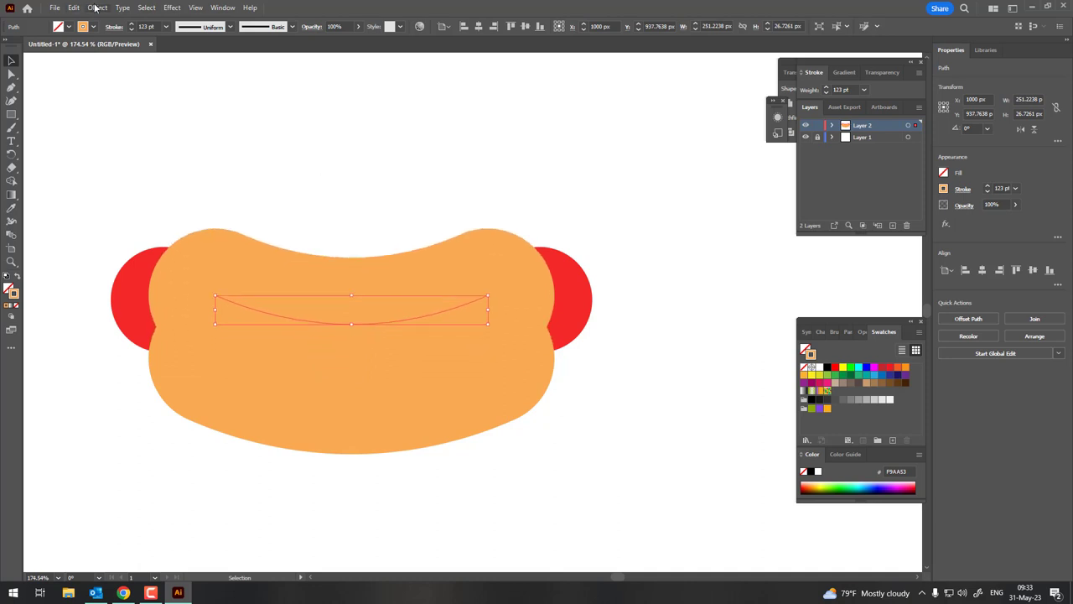
Send the bun copy behind the sausage, nudge it up, and make it narrower.
click(97, 8)
click(348, 69)
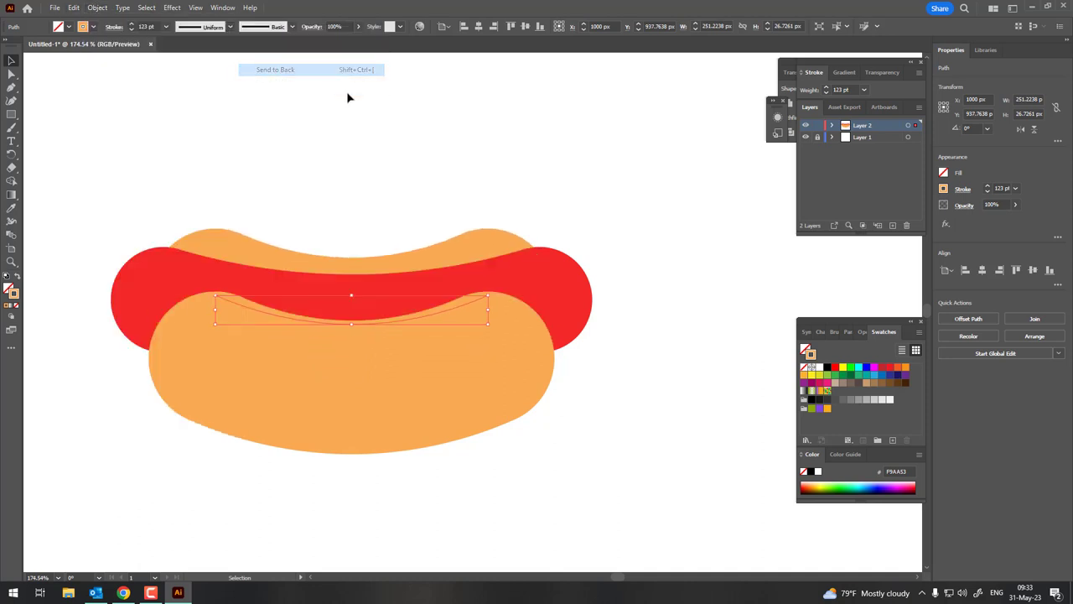
key(Up)
key(Up)
key(Up)
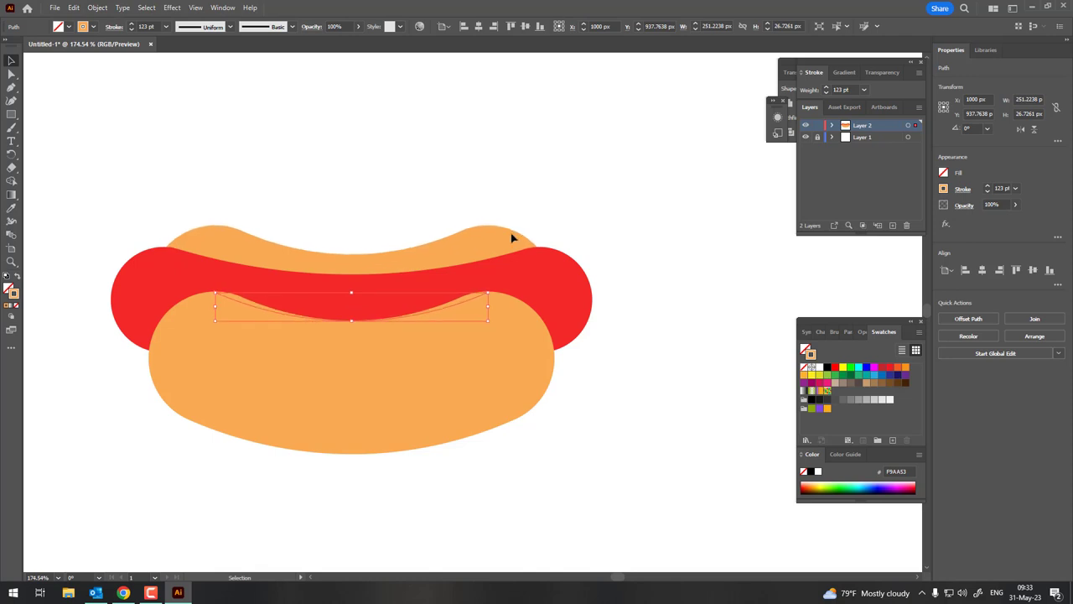
key(Up)
key(Up)
key(Up)
drag(488, 321, 463, 313)
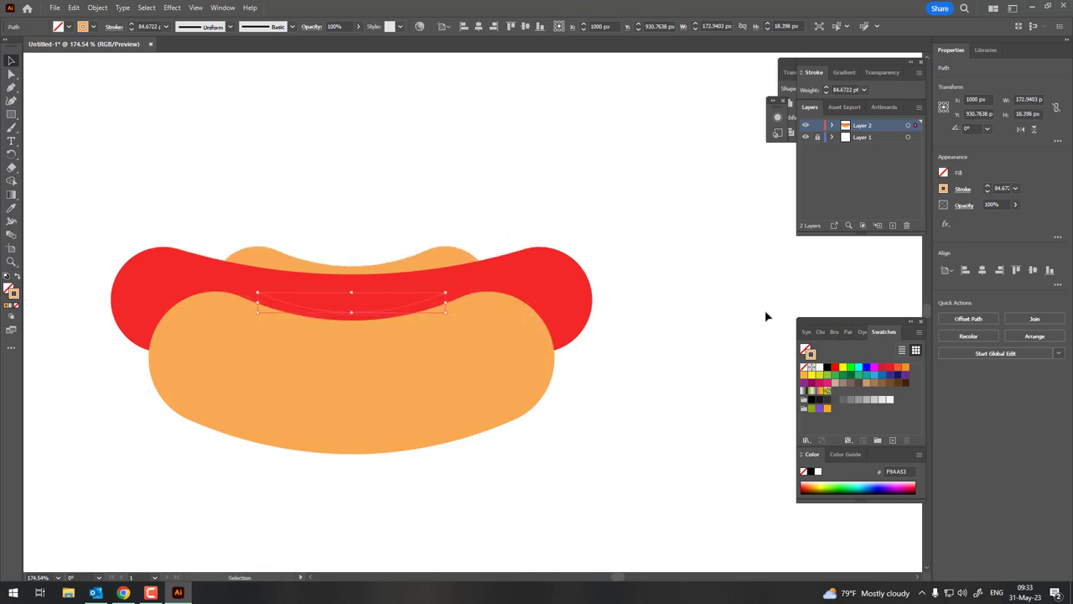
key(Up)
key(Up)
key(Up)
key(Up)
key(Up)
key(Up)
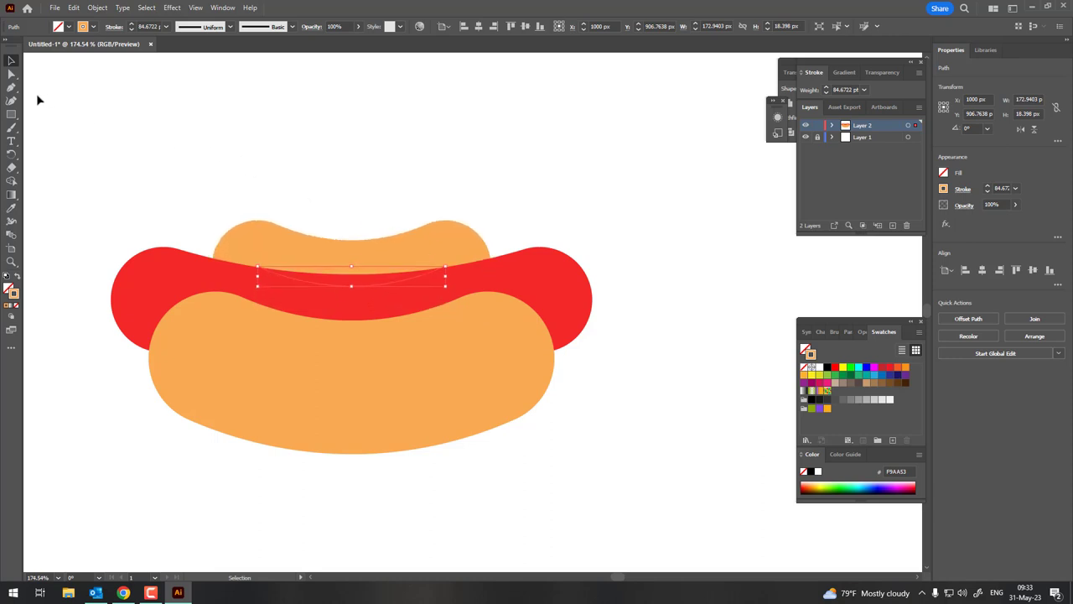
Lift the middle of the back bun curve with the Curvature tool.
click(11, 101)
drag(367, 287, 363, 283)
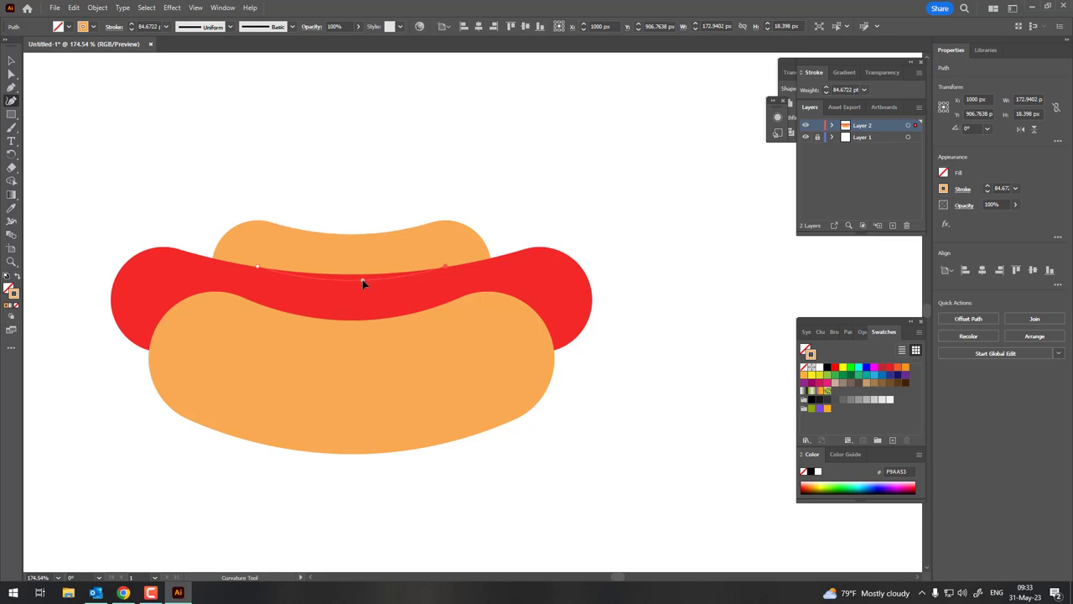
key(v)
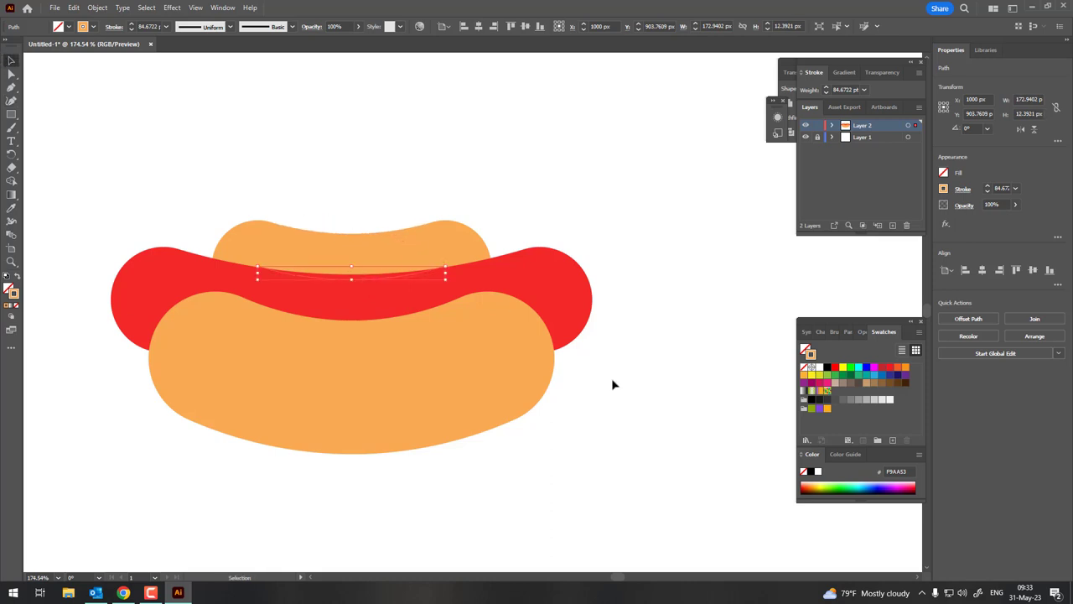
drag(636, 481, 576, 442)
Expand the bun's curve artwork into plain shapes with Object > Expand.
click(452, 384)
click(98, 7)
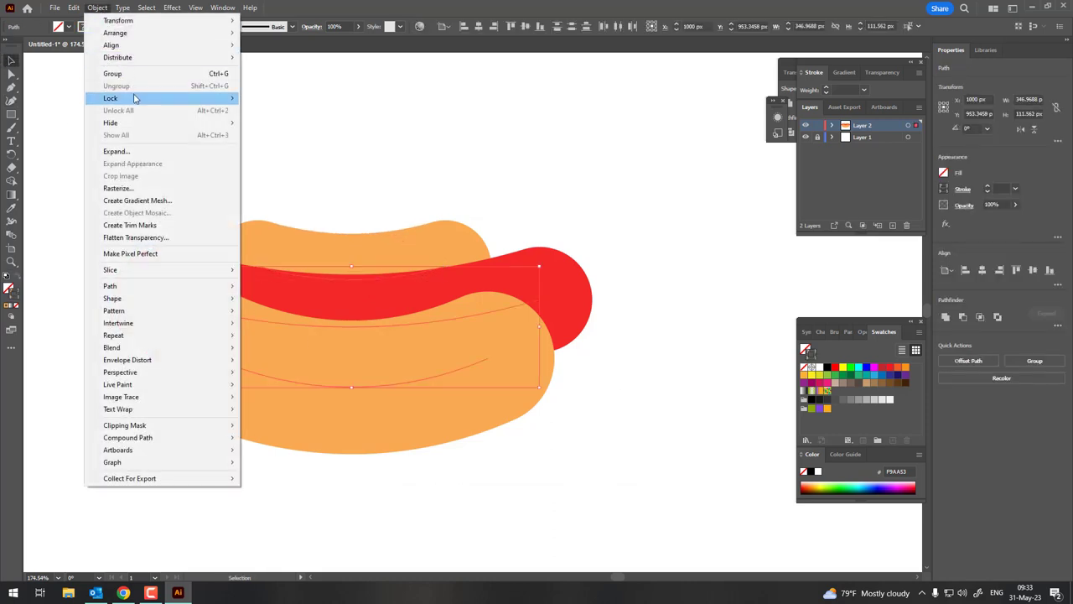
click(130, 151)
click(140, 316)
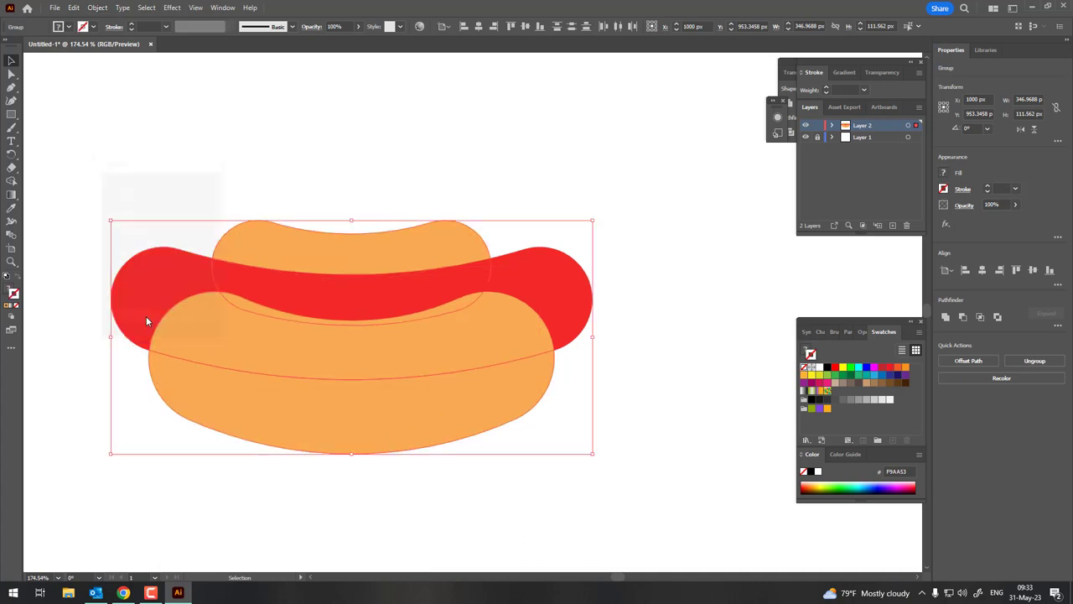
Zoom in and nudge the red sausage straight up slightly.
click(545, 103)
key(z)
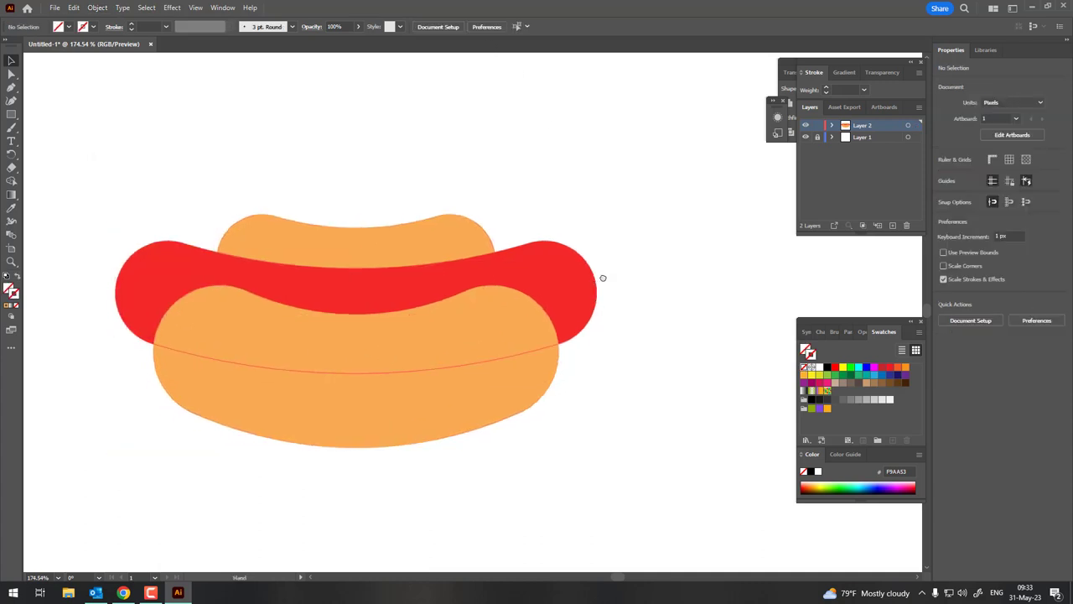
mouse_move(598, 275)
mouse_down()
mouse_move(495, 335)
mouse_move(538, 377)
mouse_up()
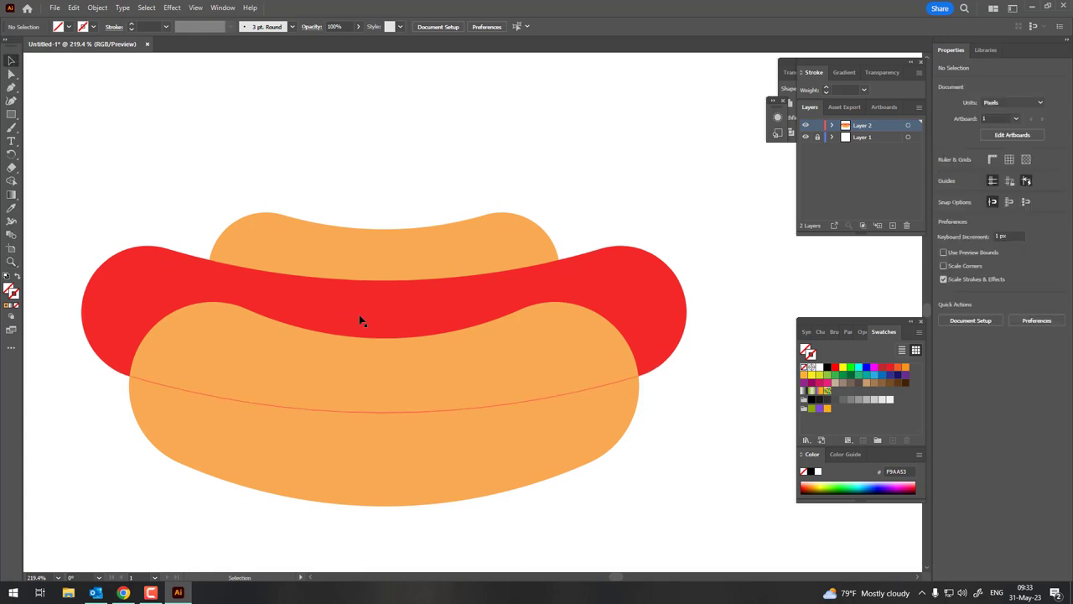
drag(359, 318, 379, 293)
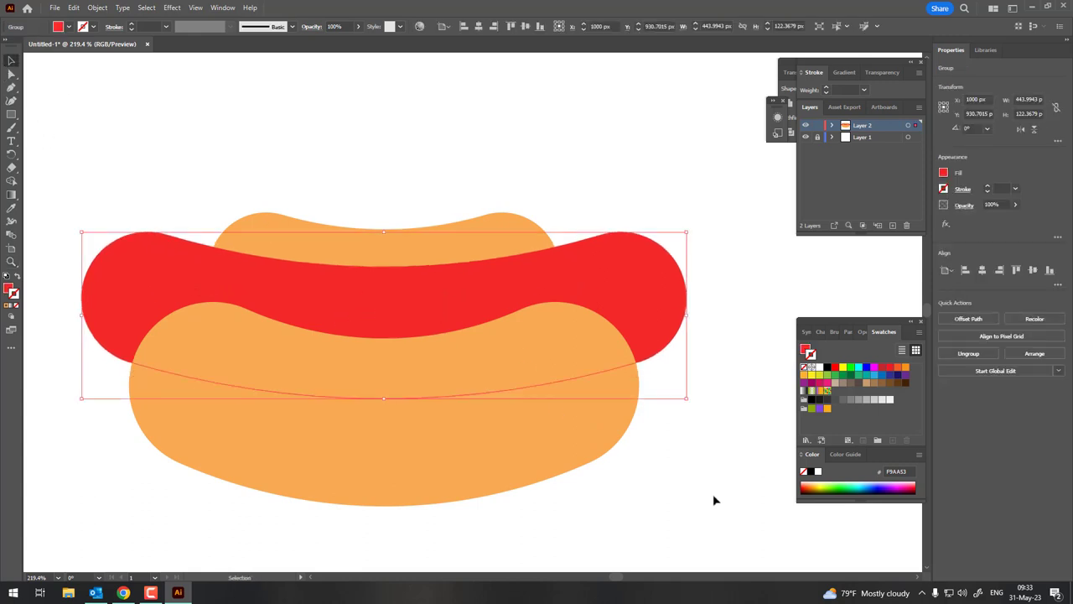
click(714, 498)
mouse_move(503, 370)
mouse_down()
mouse_move(509, 348)
mouse_move(506, 376)
mouse_up()
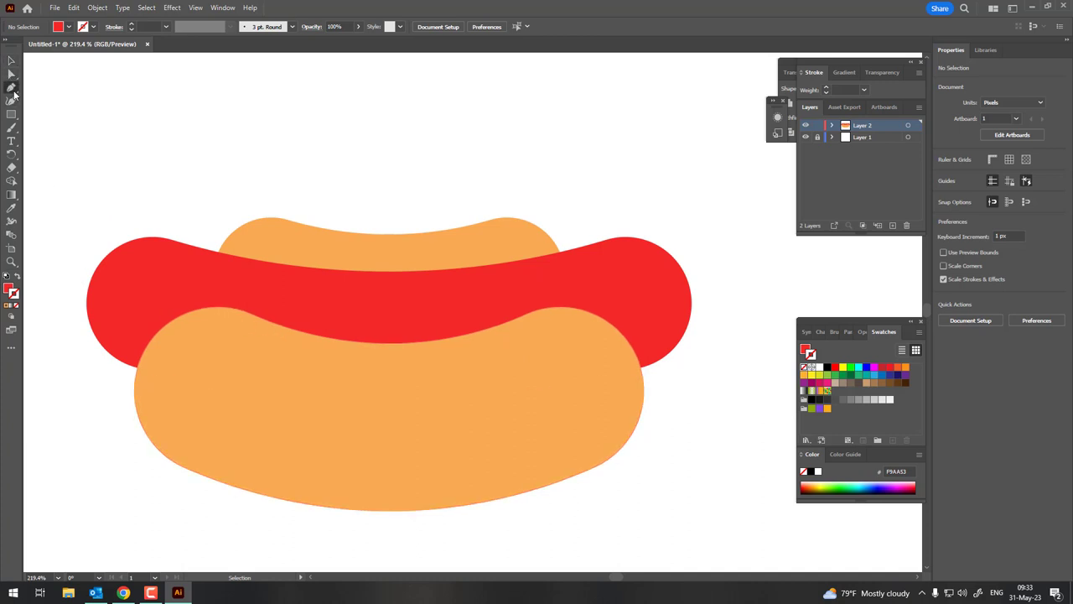
Pen-draw a closed curved shape over the lower bun, from the sausage's left end around the bottom.
click(11, 87)
scroll(306, 347, down, 2)
click(127, 213)
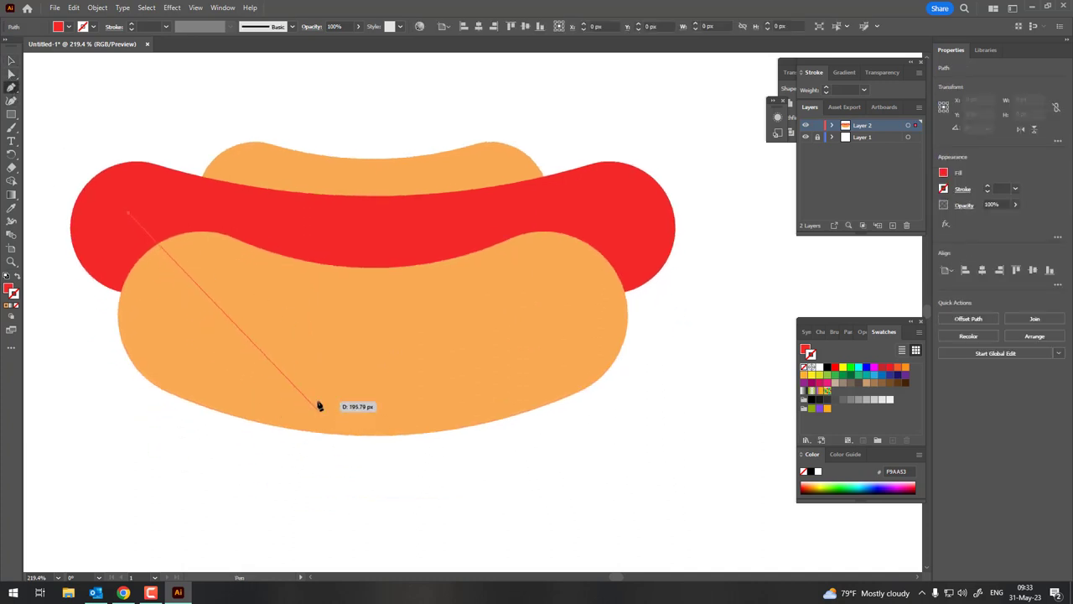
drag(318, 401, 526, 404)
drag(636, 249, 670, 344)
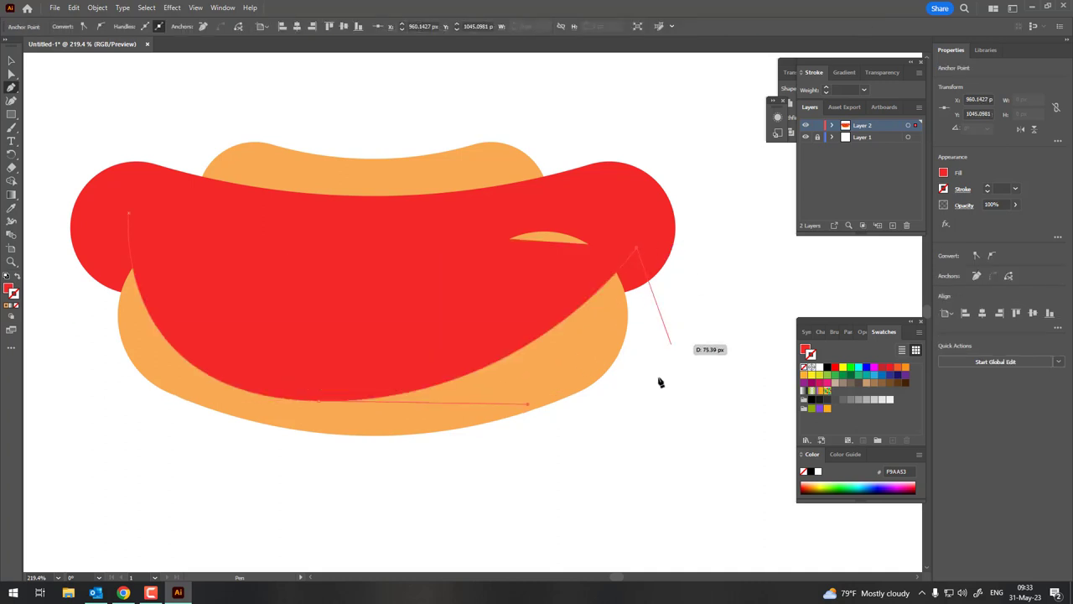
drag(347, 485, 80, 455)
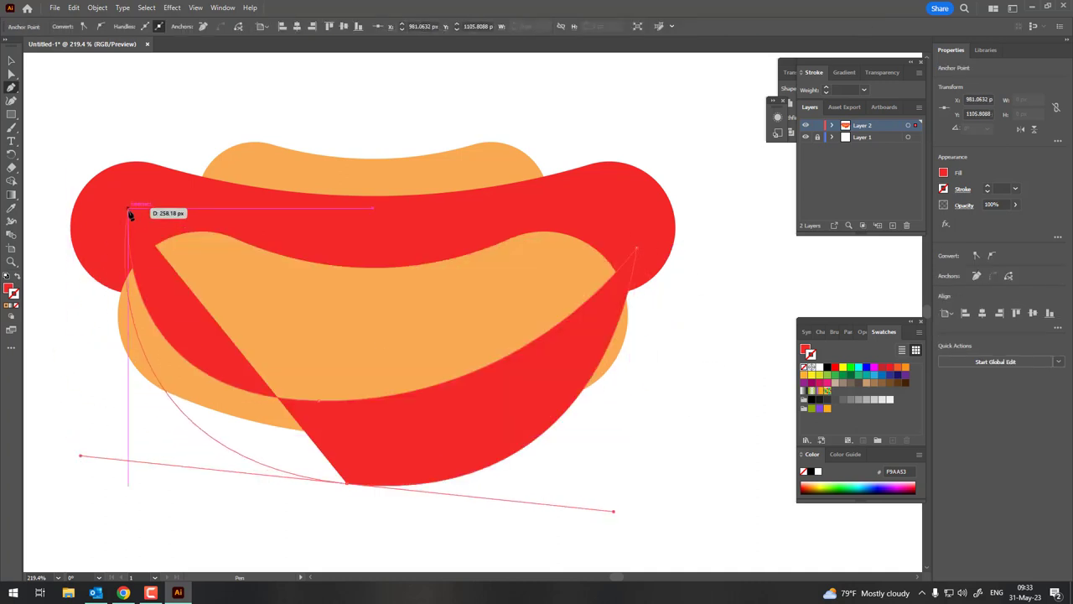
drag(128, 210, 286, 206)
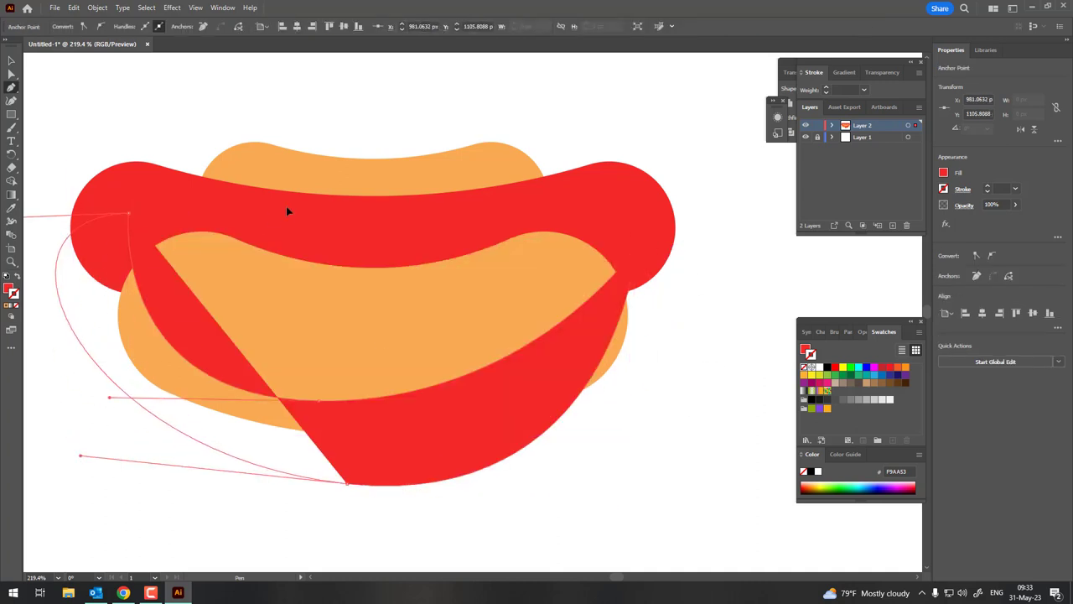
Widen the new shape's lower-right side and fill it with darker orange F28F46.
click(11, 101)
drag(587, 388, 646, 407)
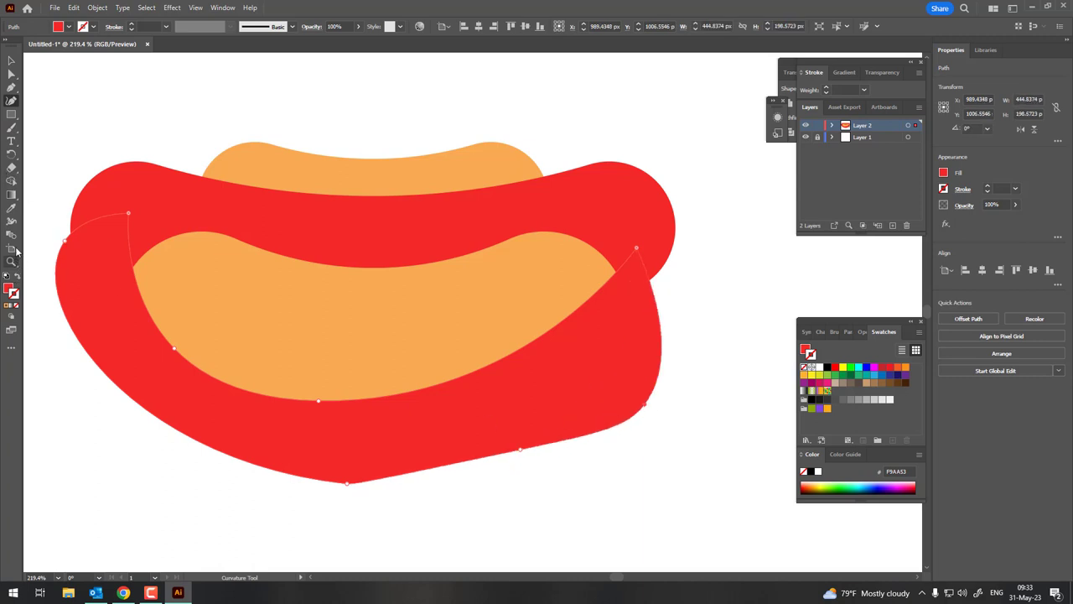
click(11, 208)
click(142, 277)
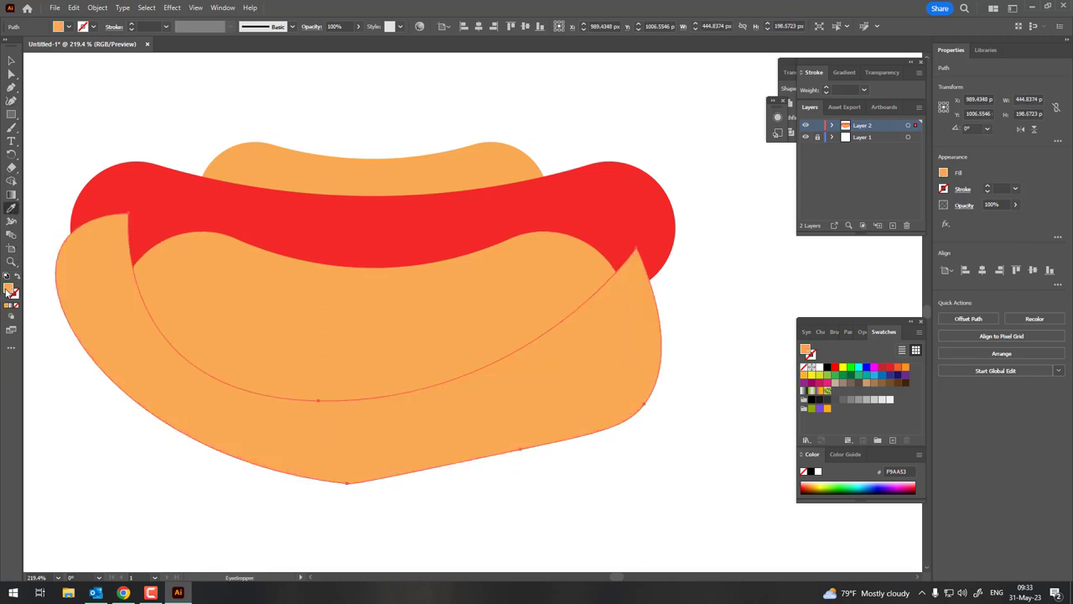
double_click(9, 290)
click(811, 158)
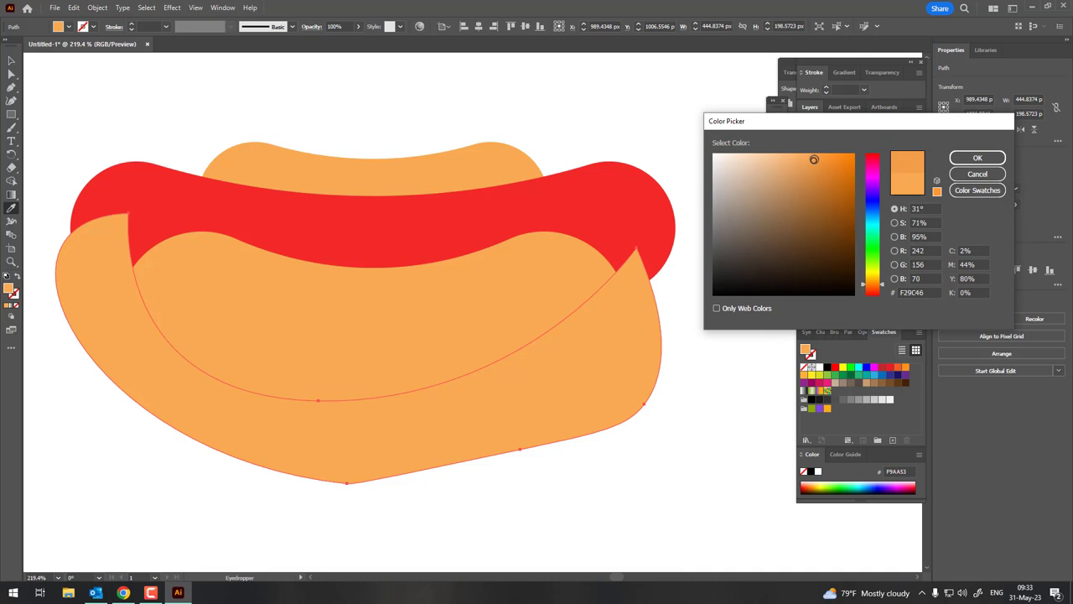
click(978, 158)
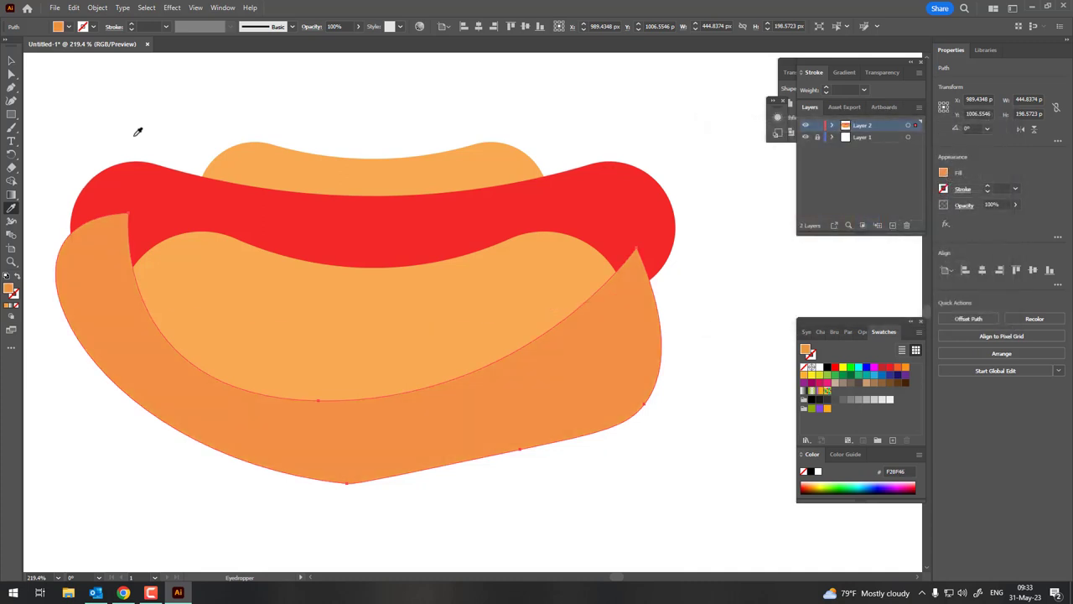
Reshape the shapes' bottom curve with the Curvature tool into a smooth upward edge.
click(11, 100)
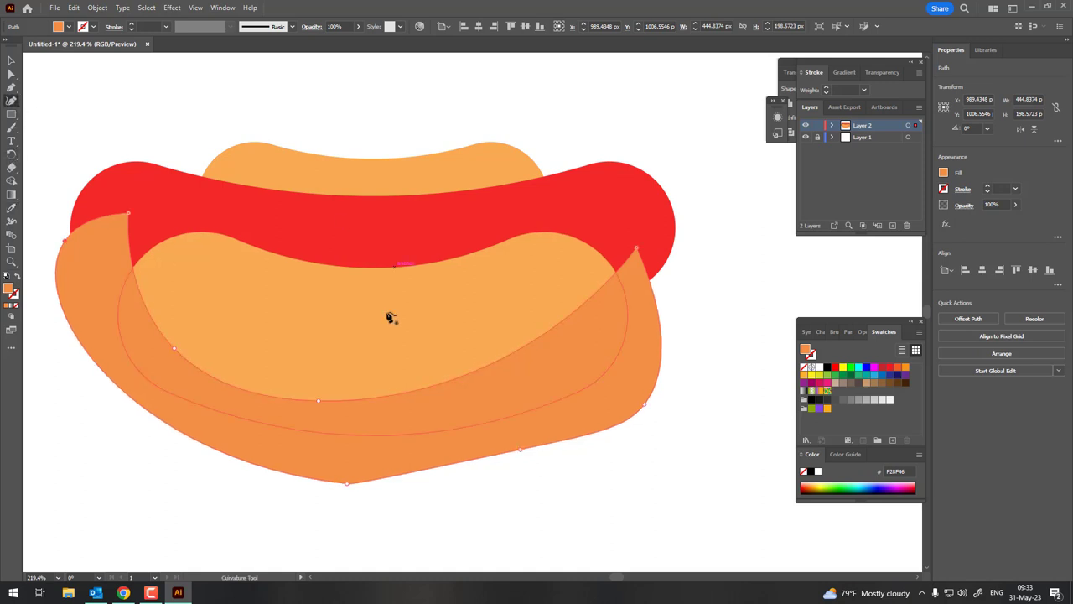
drag(332, 405, 565, 328)
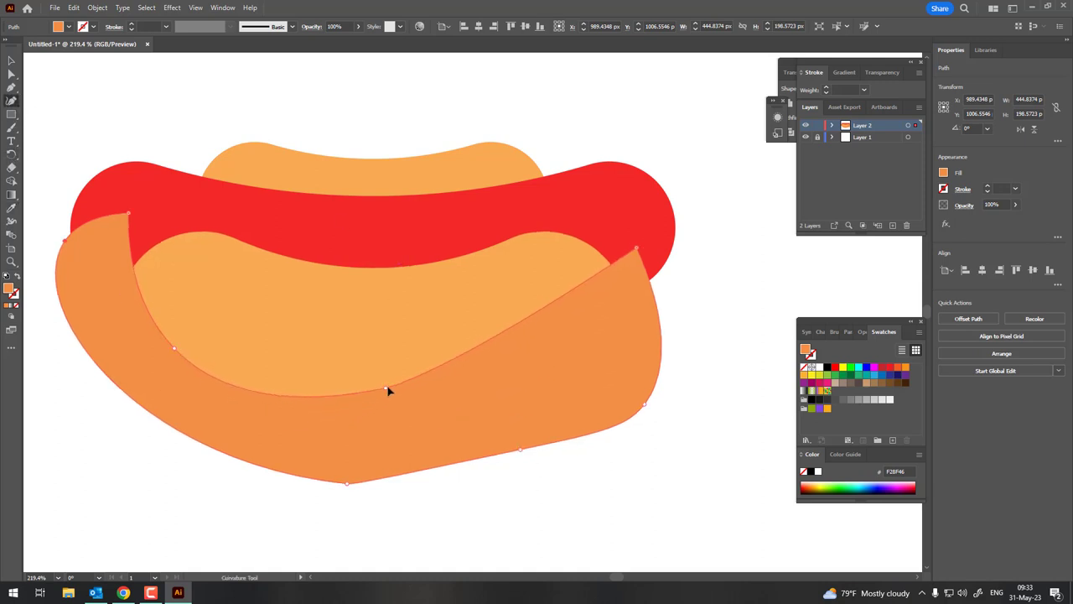
key(ctrl+z)
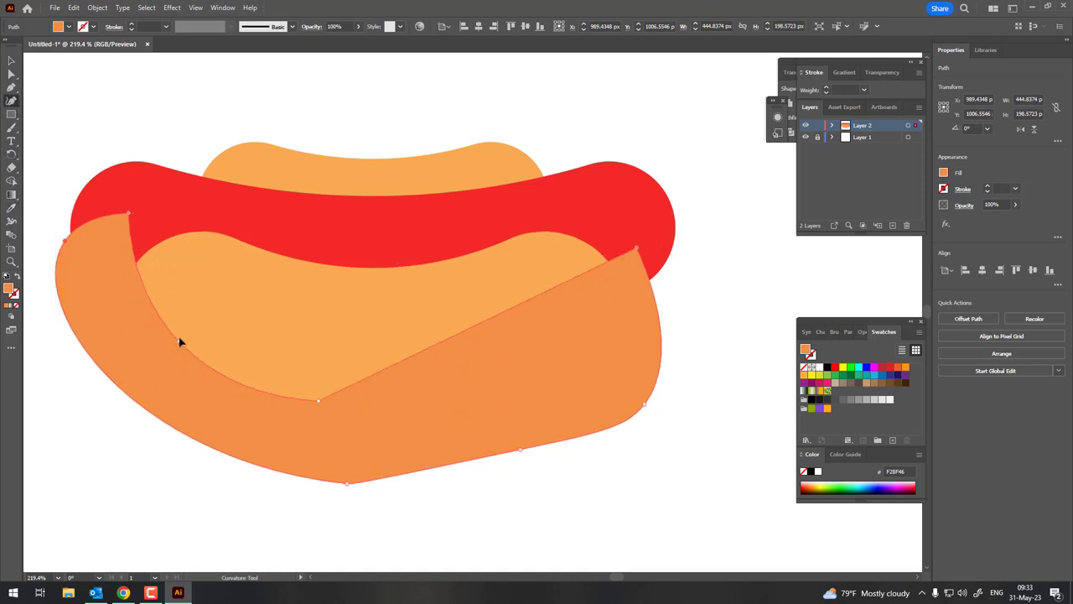
drag(320, 401, 603, 312)
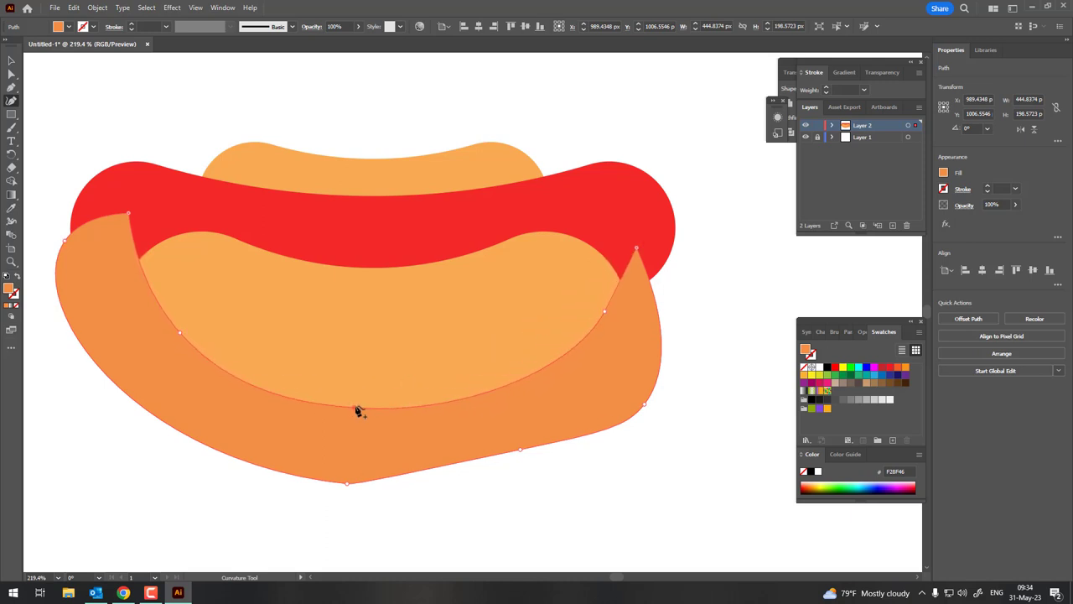
drag(360, 411, 373, 388)
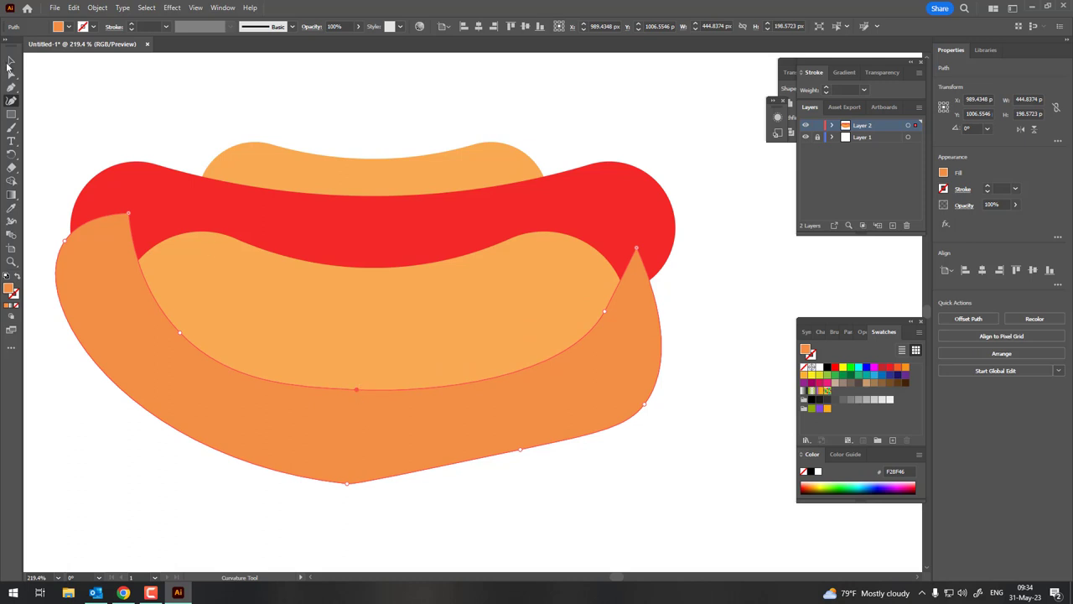
Divide the light and dark orange shapes with Pathfinder, ungroup, and delete the outer leftover piece.
click(11, 60)
click(277, 300)
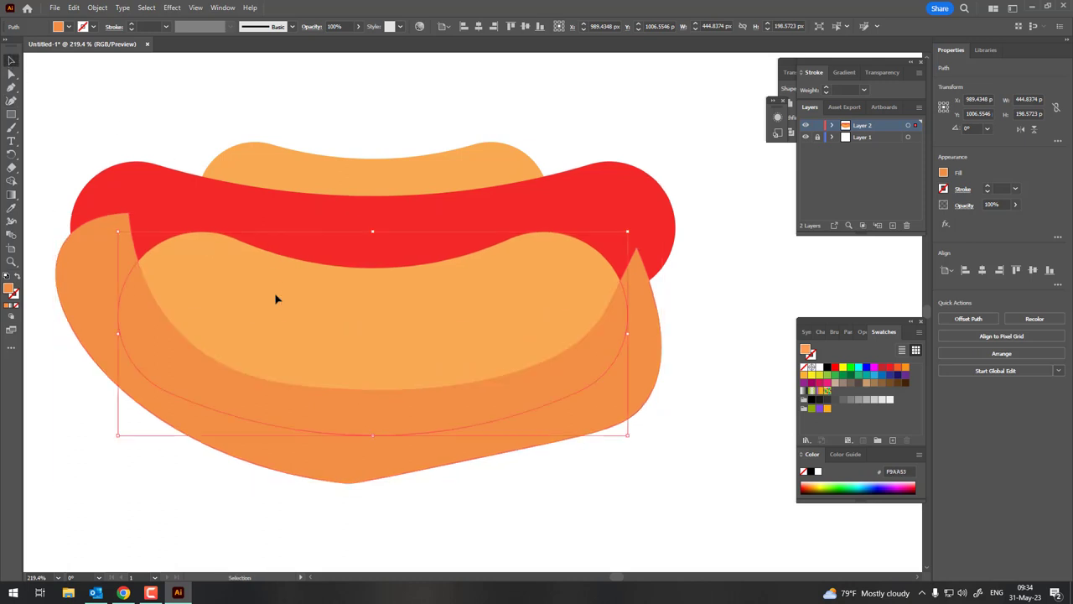
shift+click(628, 400)
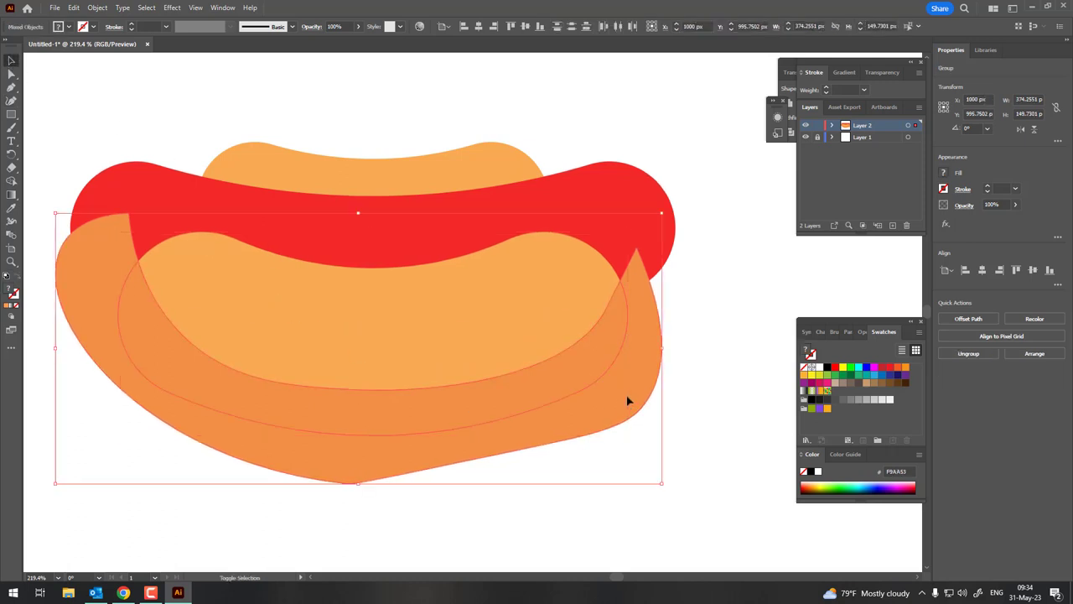
click(791, 134)
right_click(657, 252)
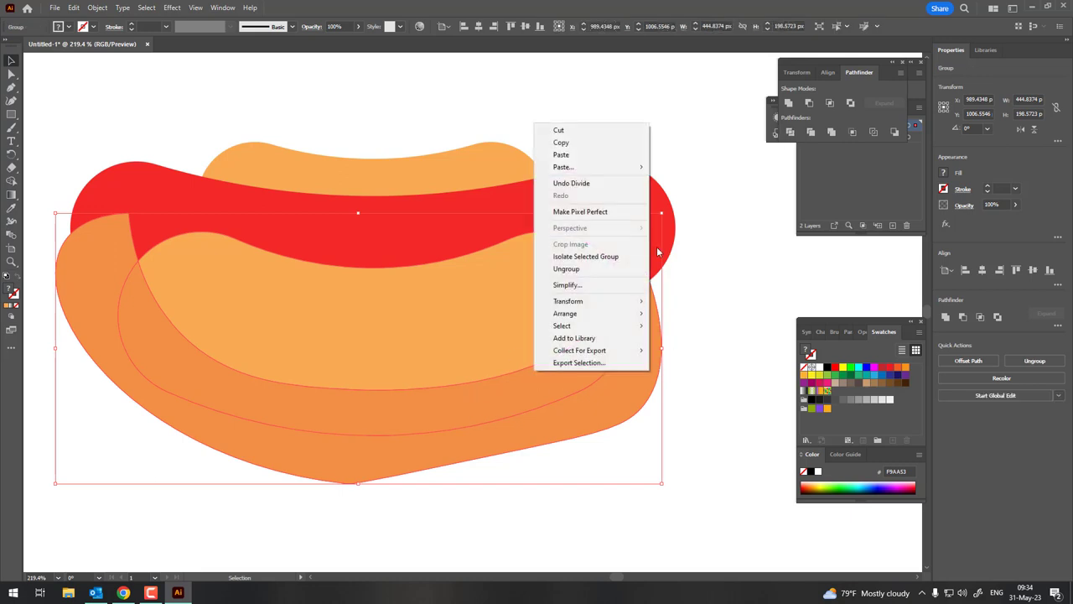
click(587, 269)
click(628, 388)
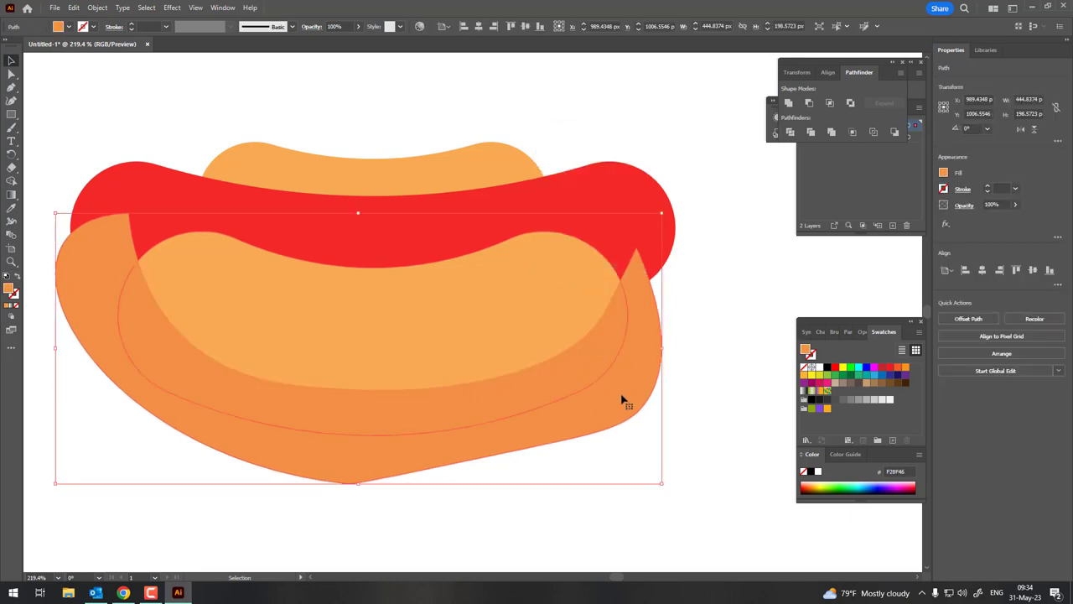
key(Delete)
Keep the top bun light orange after briefly sampling the darker orange onto it.
key(z)
drag(581, 423, 548, 362)
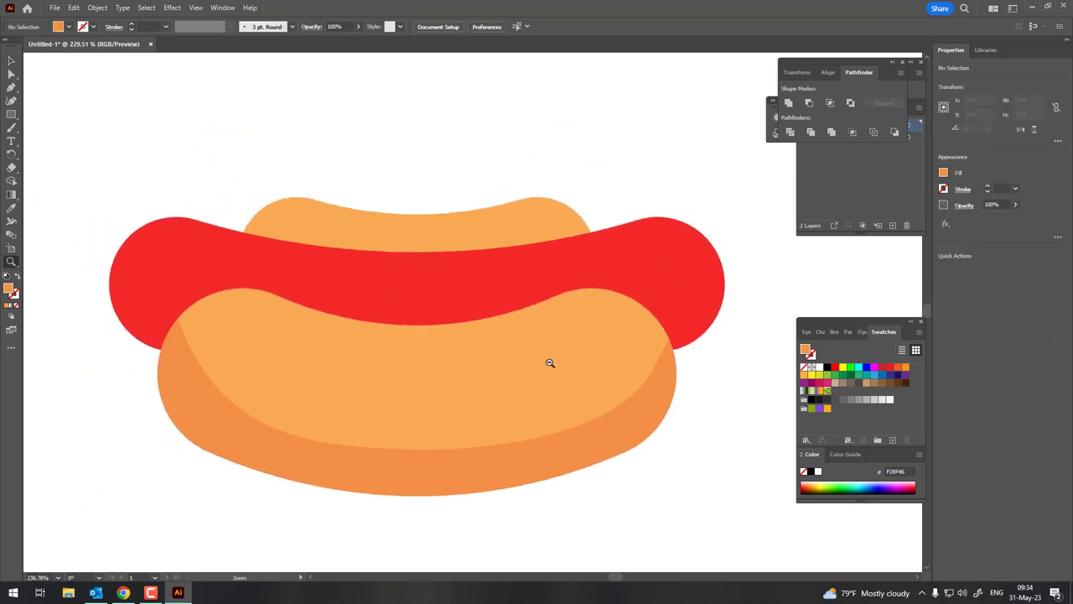
click(369, 217)
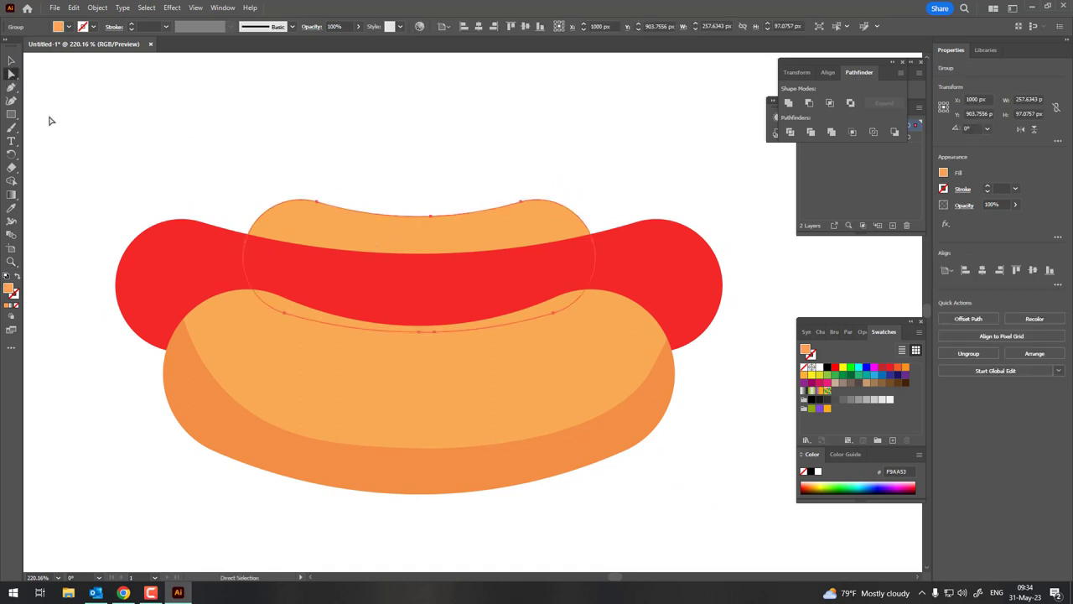
click(307, 436)
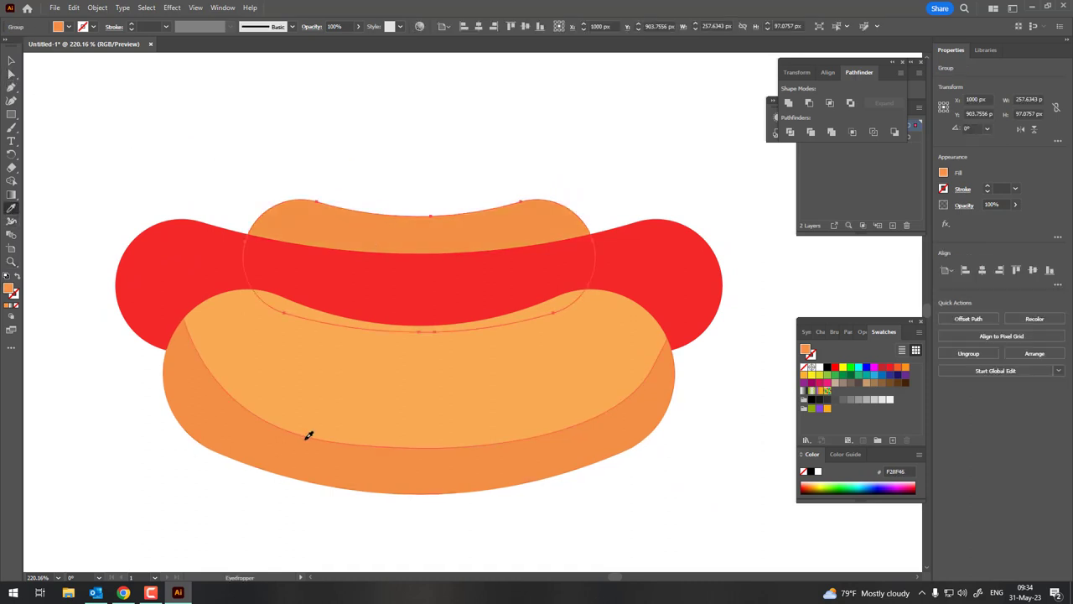
click(308, 329)
key(z)
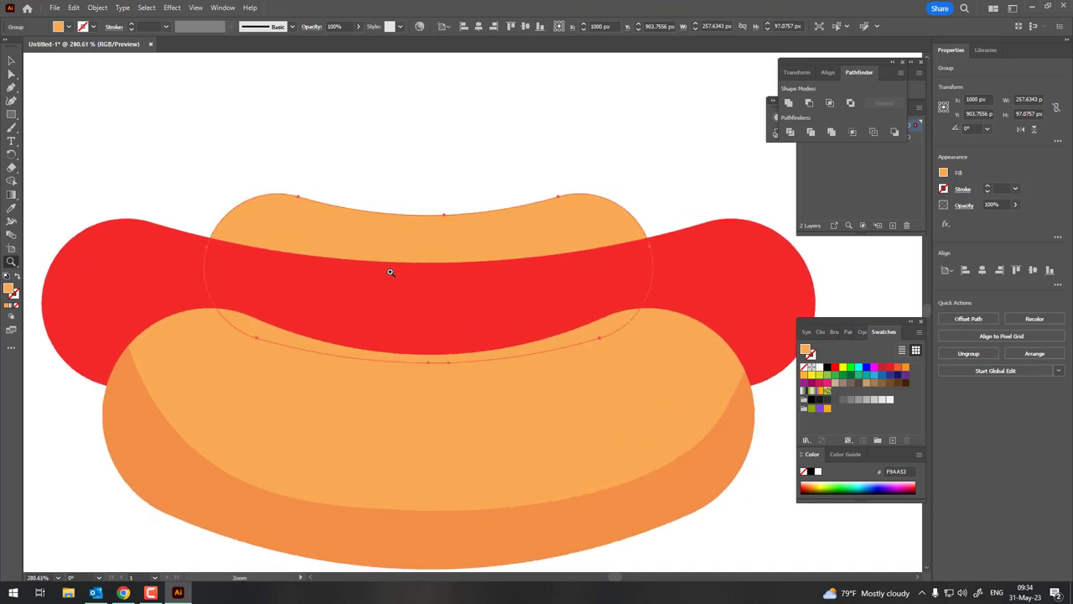
drag(420, 295, 177, 258)
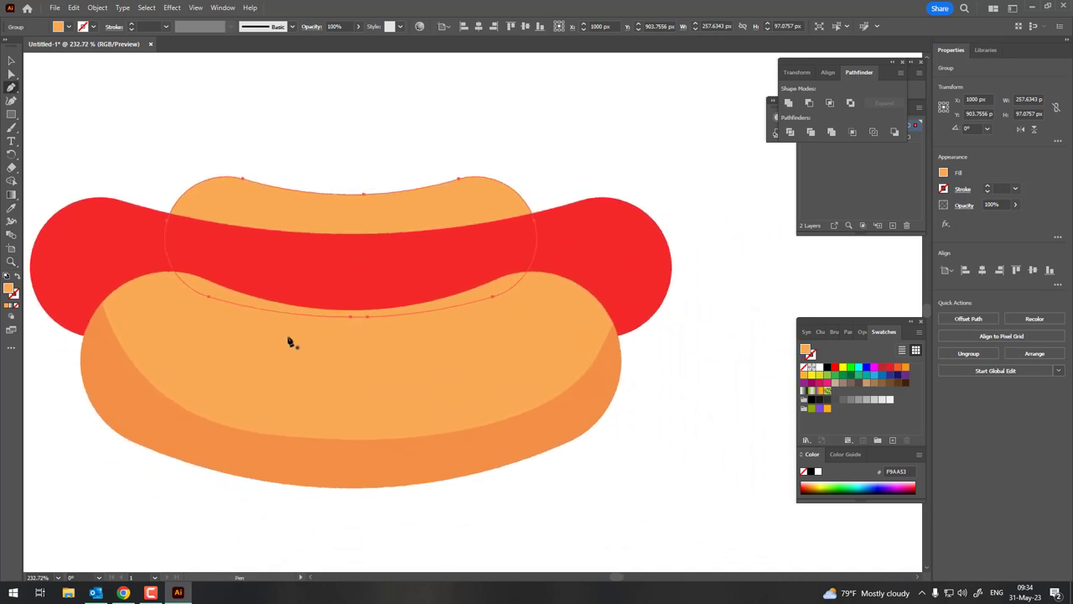
Pen-draw a highlight shape across the front bun and fill it with a lighter, yellower orange.
click(205, 317)
drag(513, 322, 642, 239)
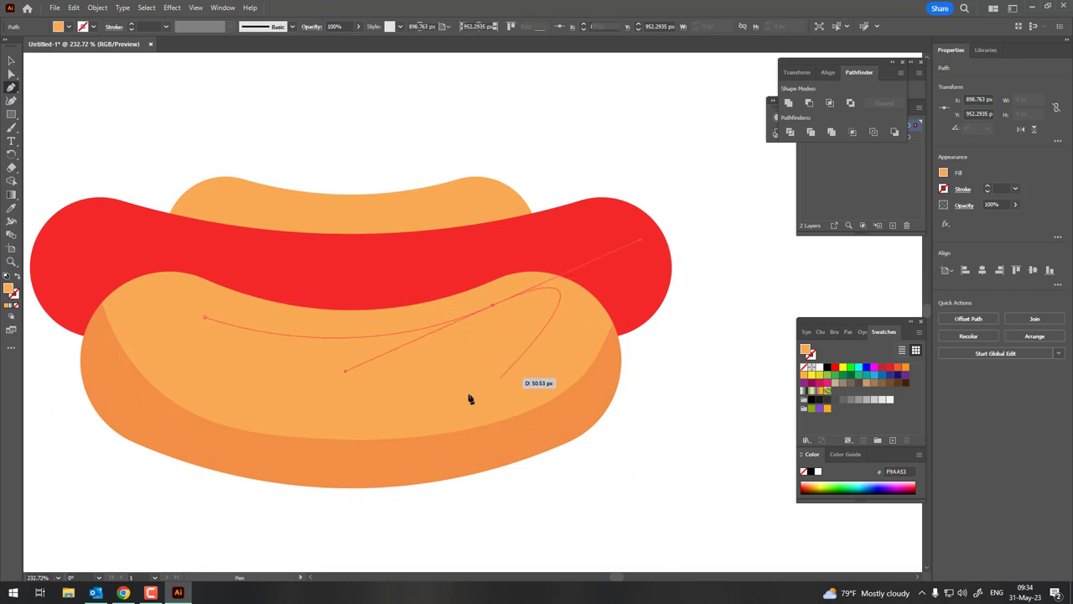
drag(306, 373, 151, 353)
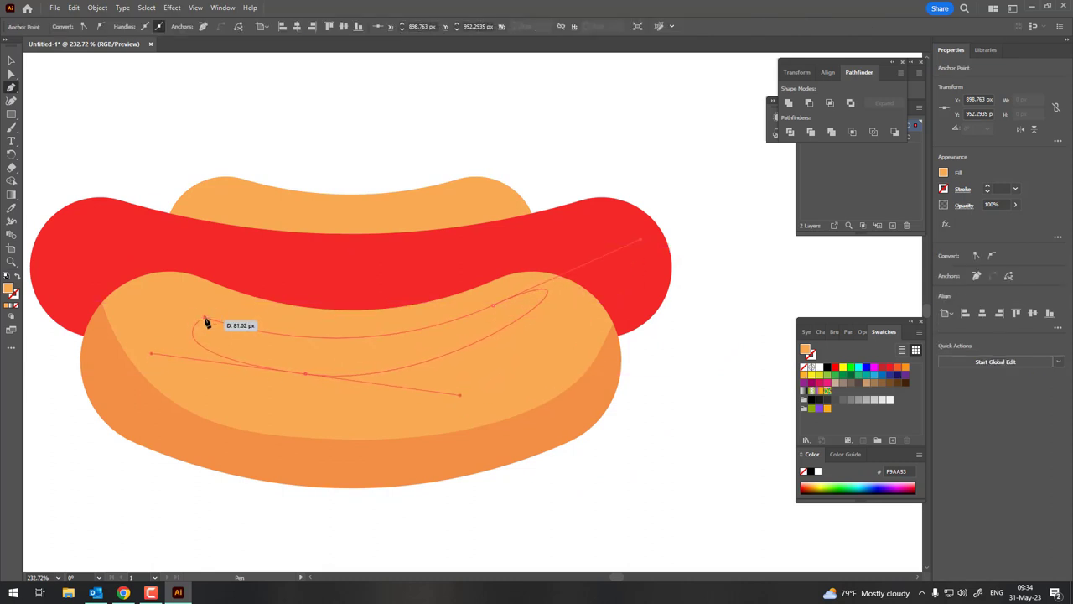
drag(205, 319, 281, 345)
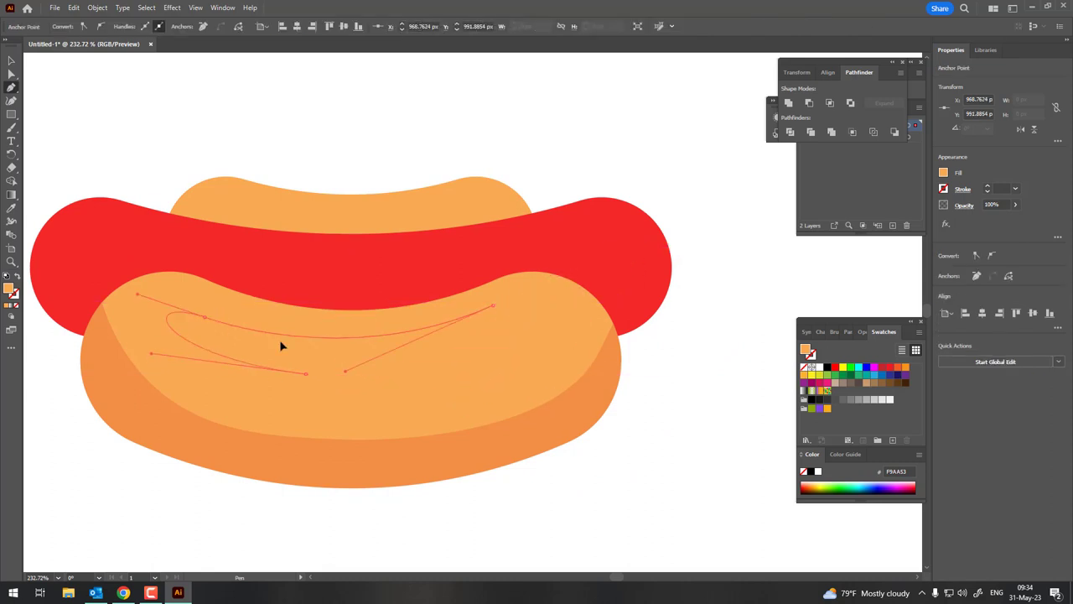
double_click(9, 288)
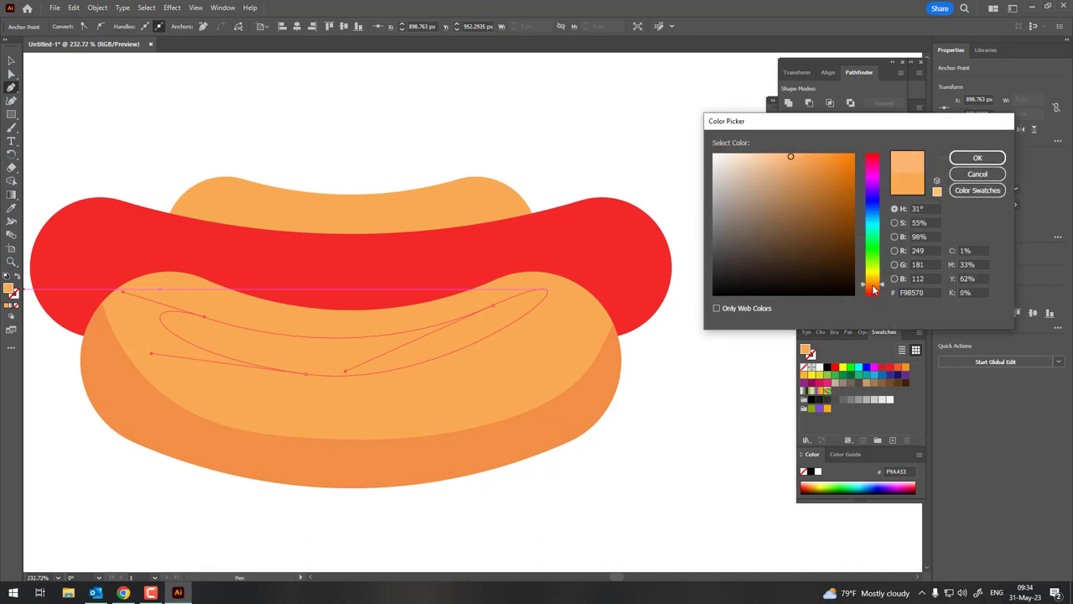
drag(875, 289, 876, 286)
click(985, 159)
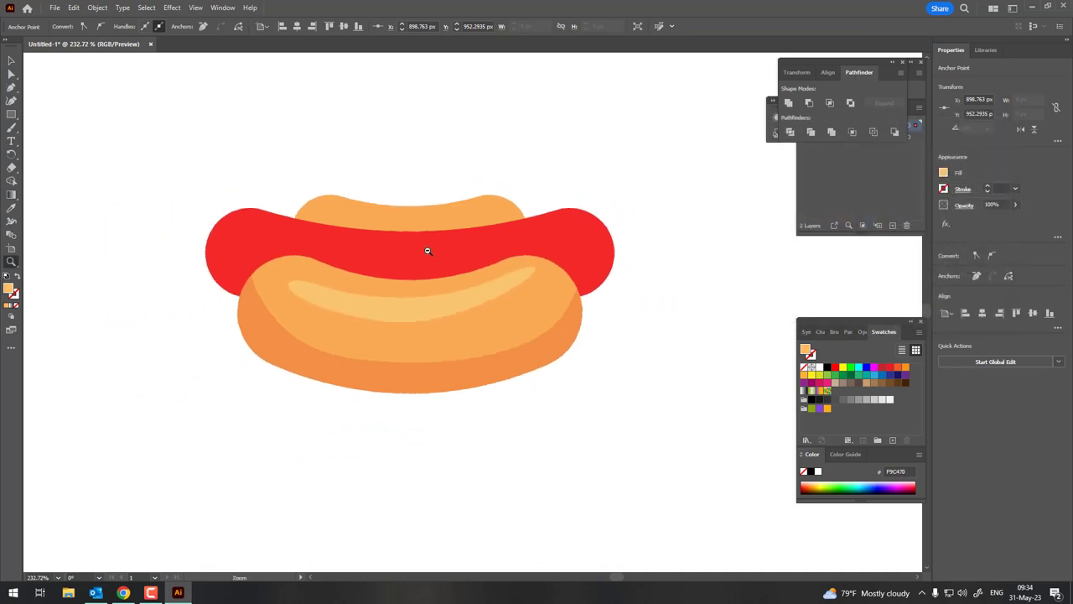
Narrow the front highlight into a slim crescent with the Curvature tool, with a sharp left corner.
click(11, 101)
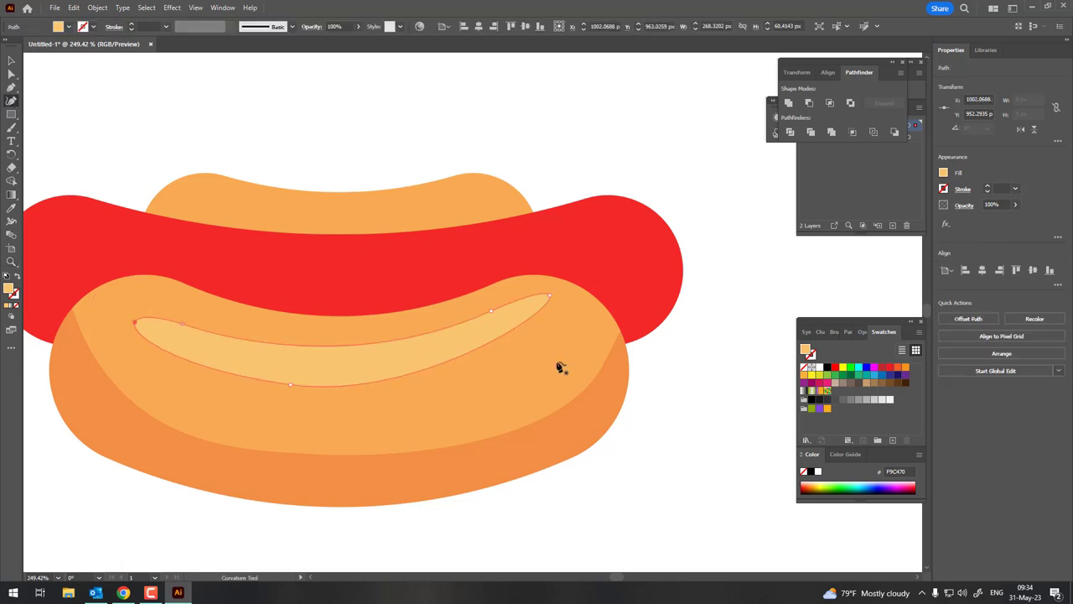
drag(550, 297, 543, 313)
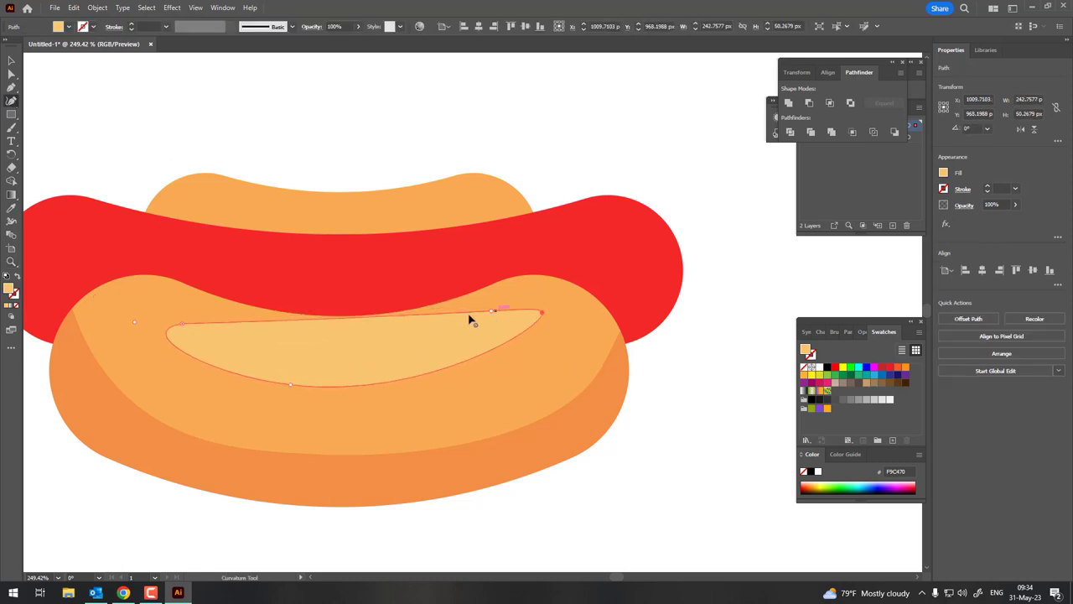
drag(320, 320, 322, 343)
click(451, 332)
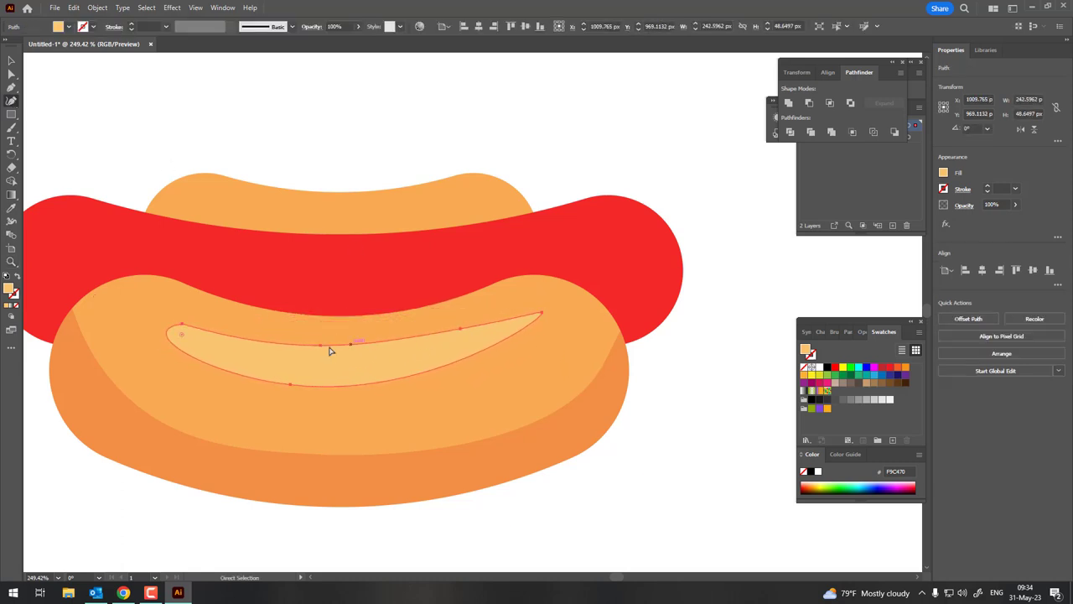
double_click(181, 332)
drag(263, 342, 266, 336)
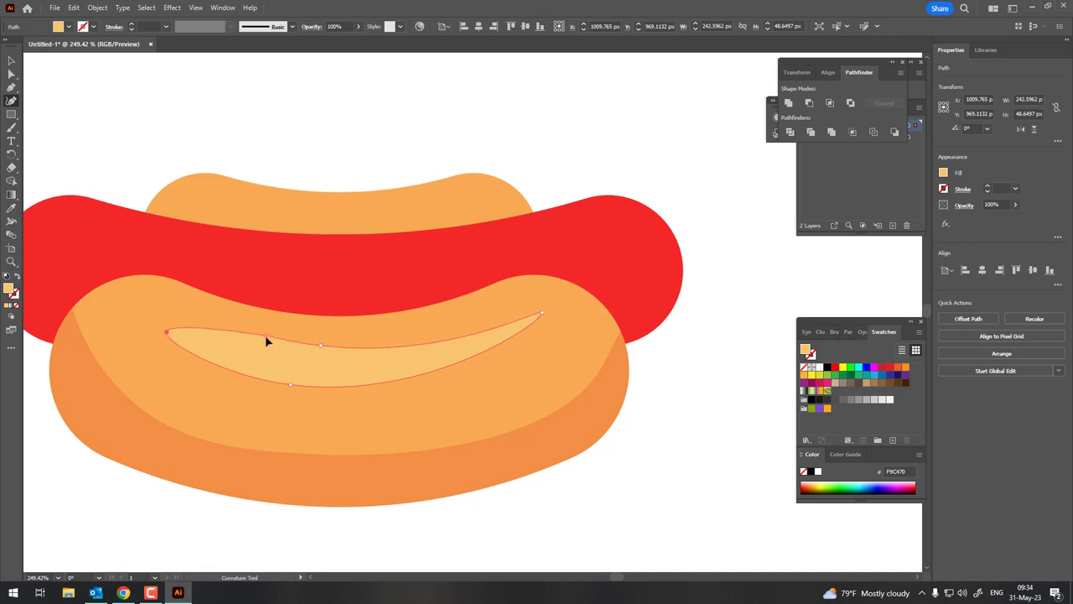
key(z)
drag(427, 344, 450, 445)
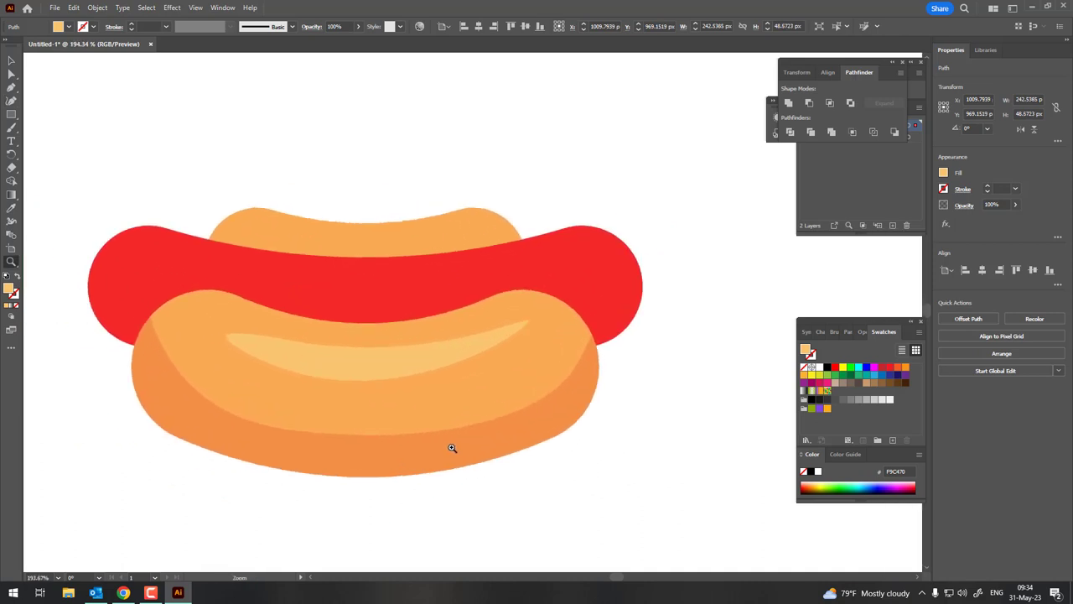
Pen-draw a matching light-orange crescent highlight across the back bun.
click(259, 208)
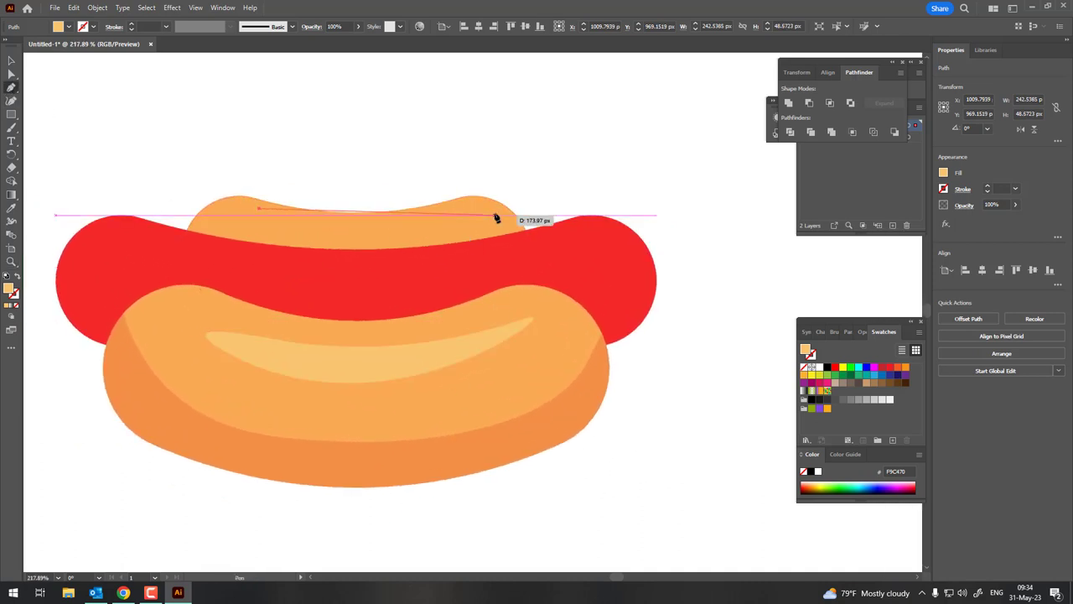
drag(531, 205, 562, 177)
drag(462, 208, 261, 211)
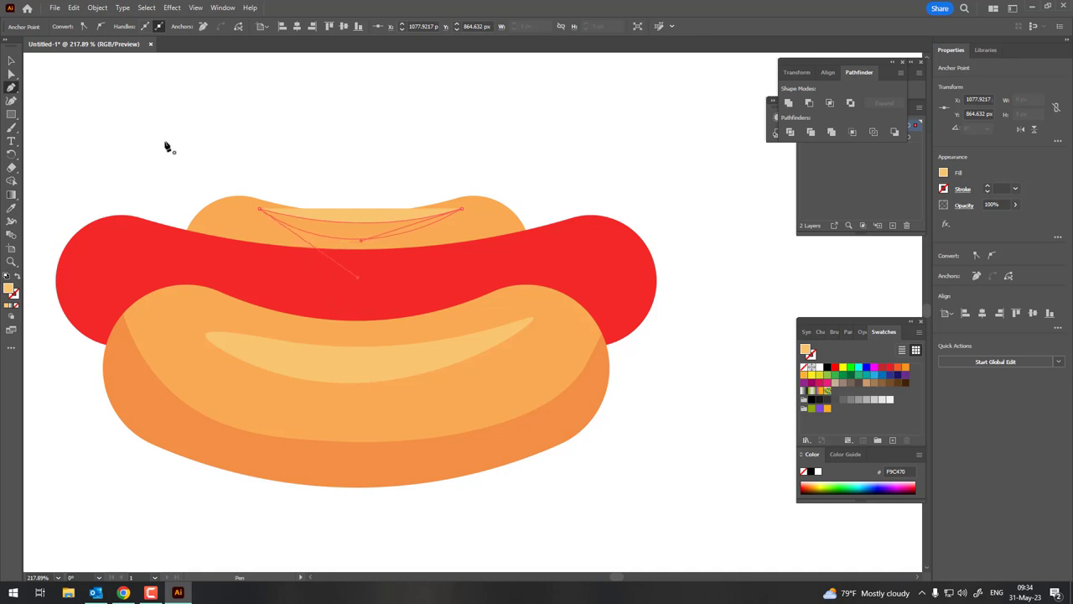
key(z)
scroll(288, 256, down, 5)
scroll(377, 343, up, 3)
scroll(419, 383, up, 2)
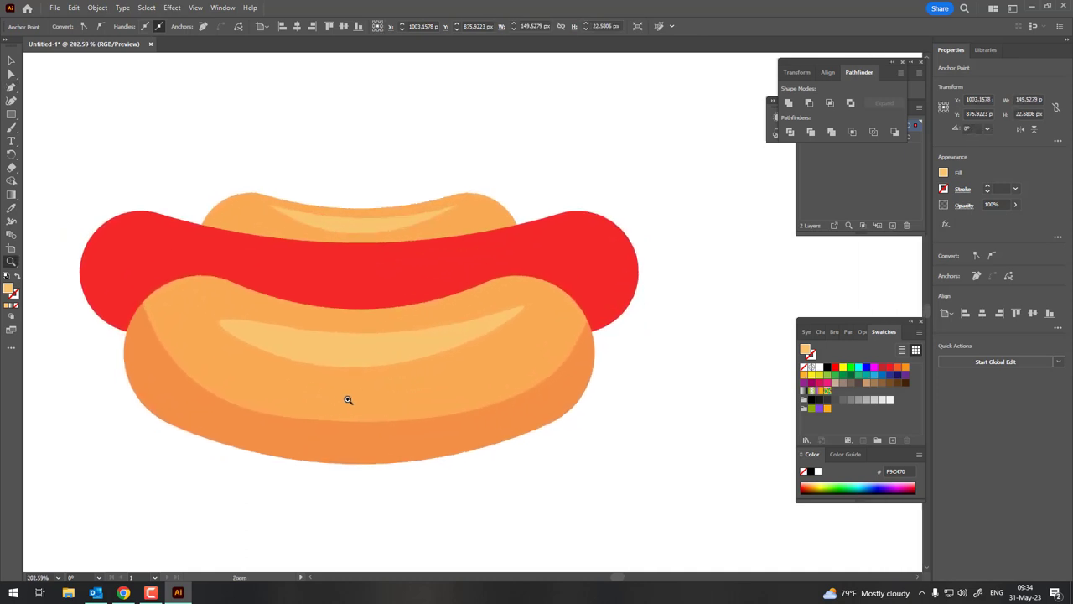
scroll(348, 399, up, 2)
scroll(420, 388, up, 1)
scroll(438, 376, down, 2)
scroll(421, 374, up, 1)
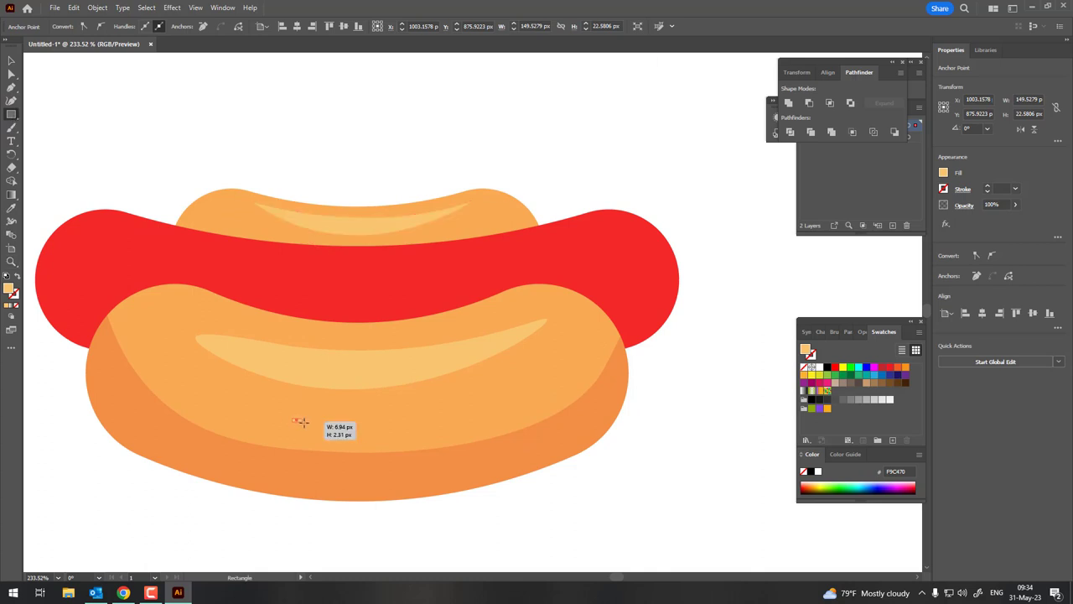
Draw a small rectangle on the front bun, round its corners, and expand it with Object > Expand.
drag(292, 409, 314, 419)
key(z)
scroll(288, 418, up, 3)
click(13, 75)
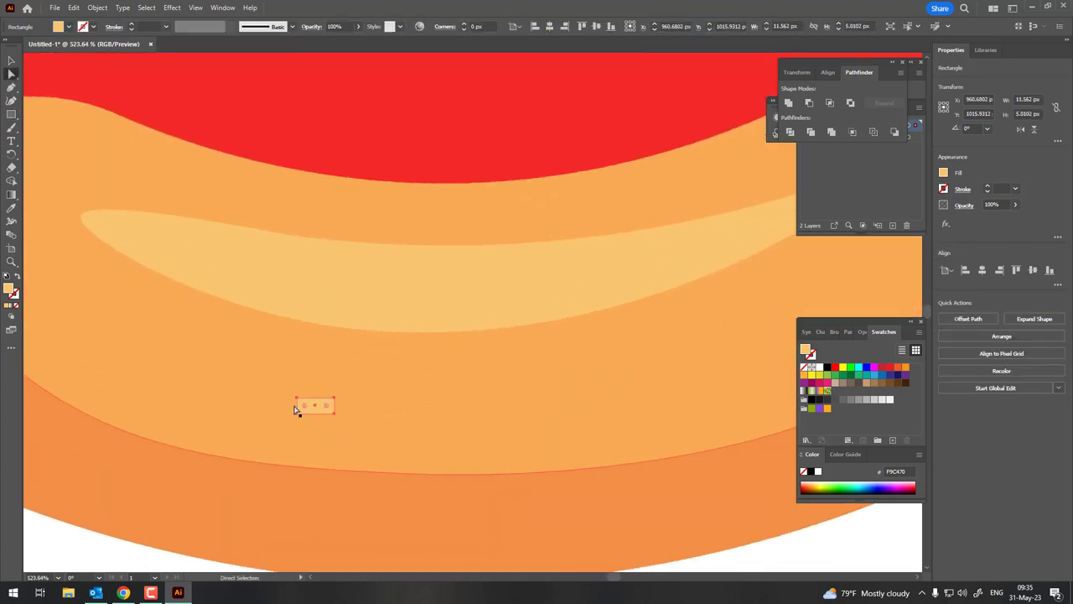
key(ctrl+0)
scroll(249, 472, up, 3)
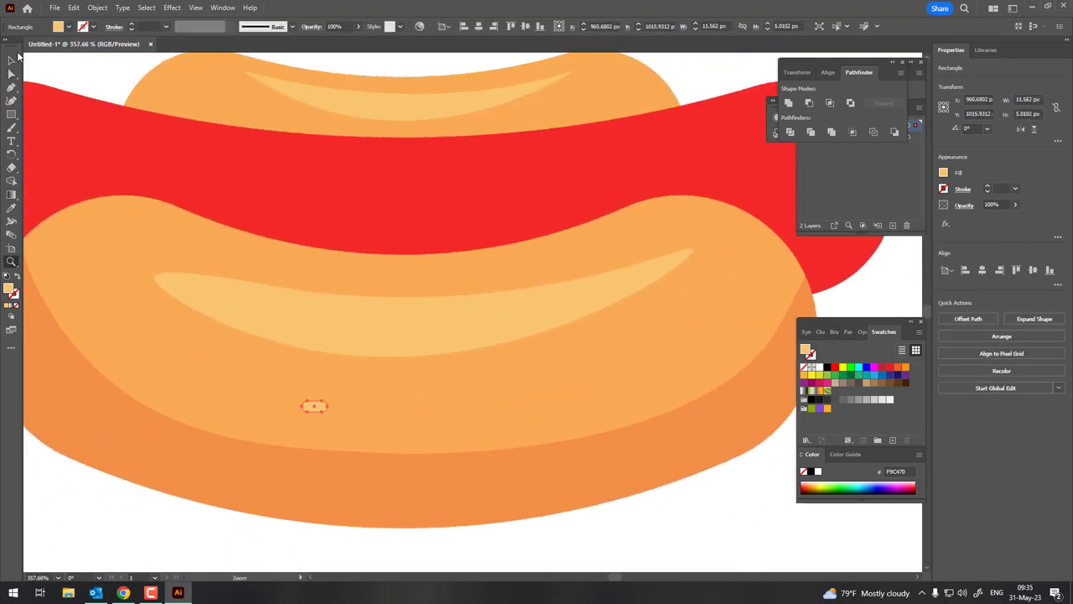
click(11, 61)
scroll(294, 409, up, 3)
scroll(344, 401, up, 1)
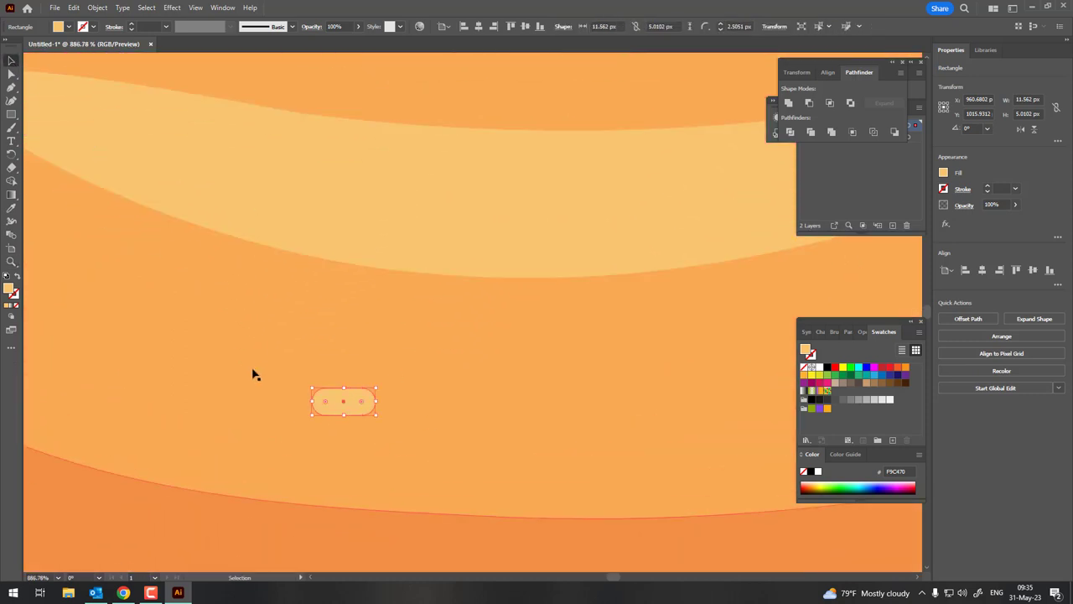
scroll(370, 343, down, 3)
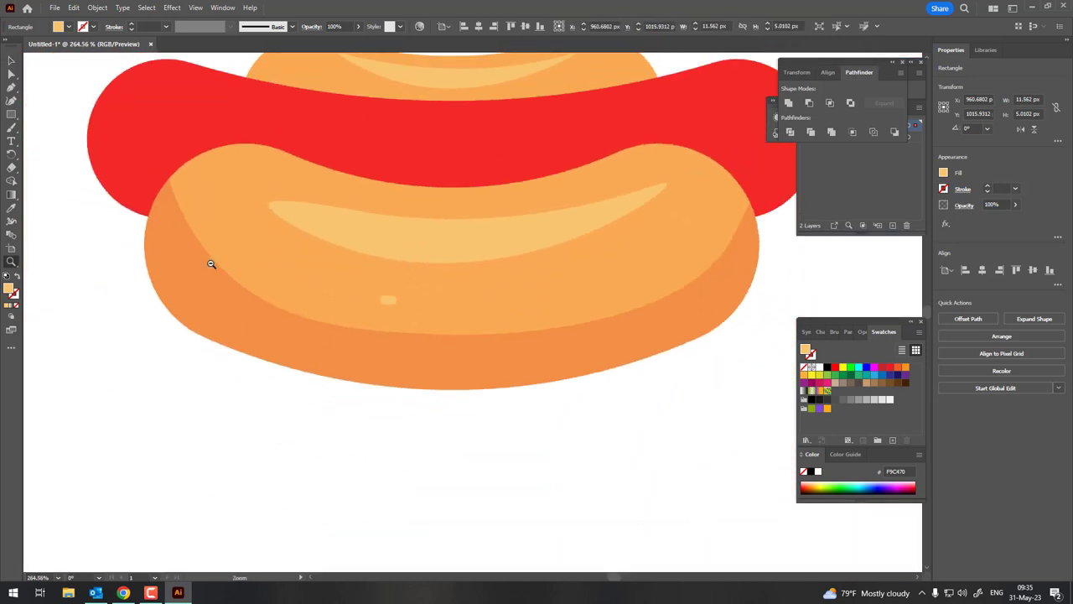
click(97, 8)
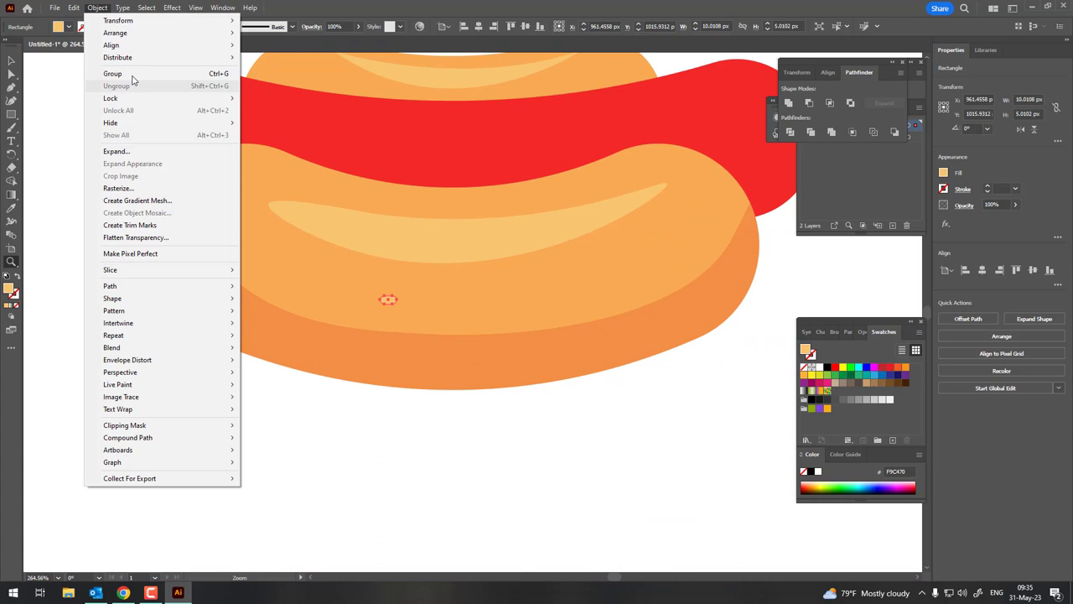
click(117, 151)
Alt-drag speck copies to the front bun's left, centre, upper right and right side.
scroll(570, 336, up, 1)
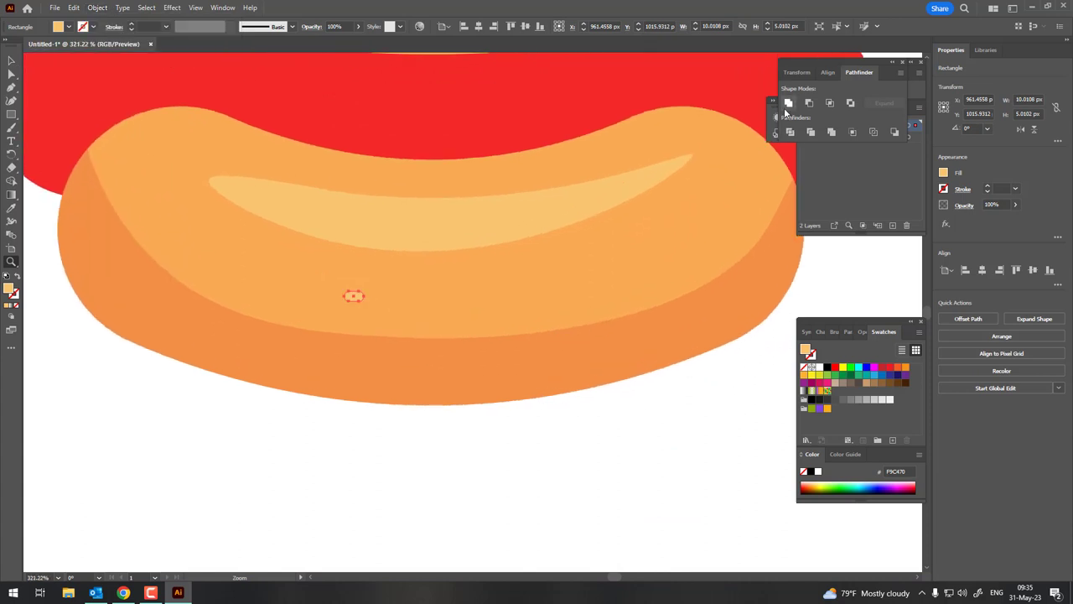
scroll(465, 277, up, 2)
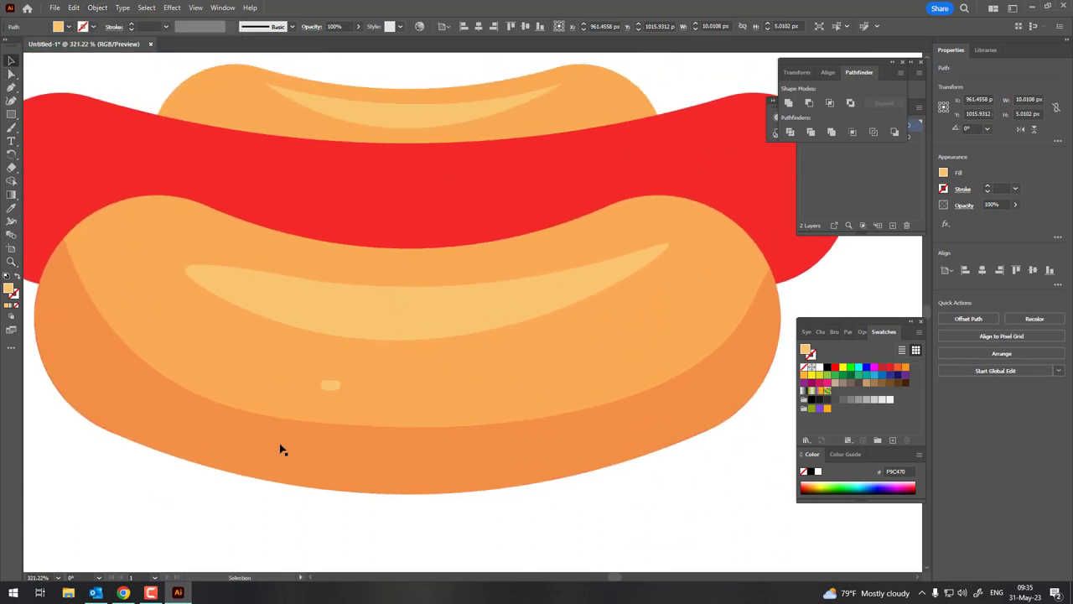
drag(329, 385, 217, 323)
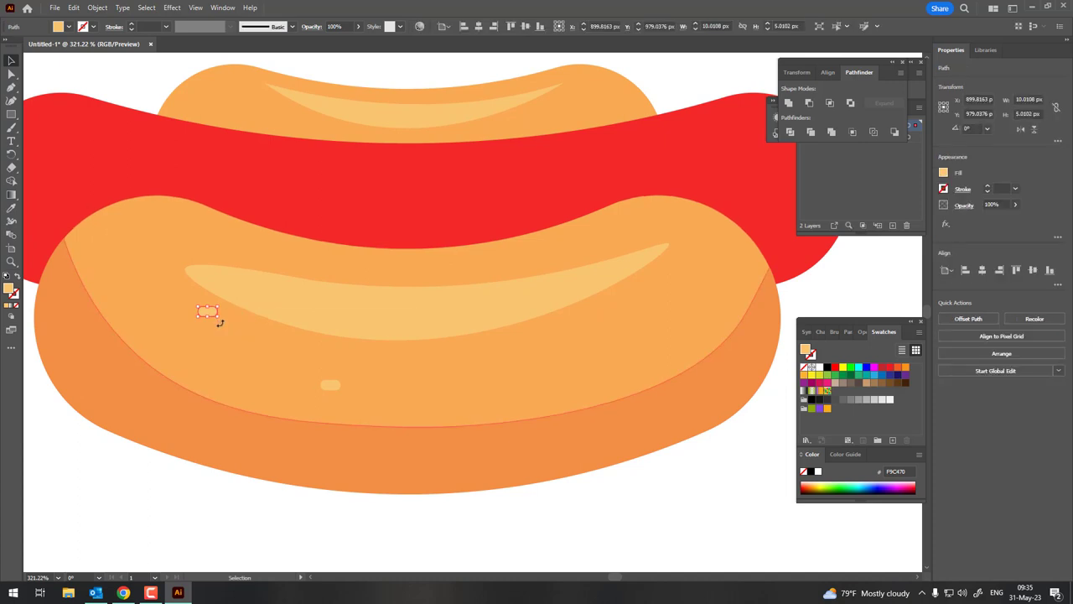
mouse_move(330, 387)
mouse_down()
mouse_move(490, 369)
mouse_move(491, 384)
mouse_up()
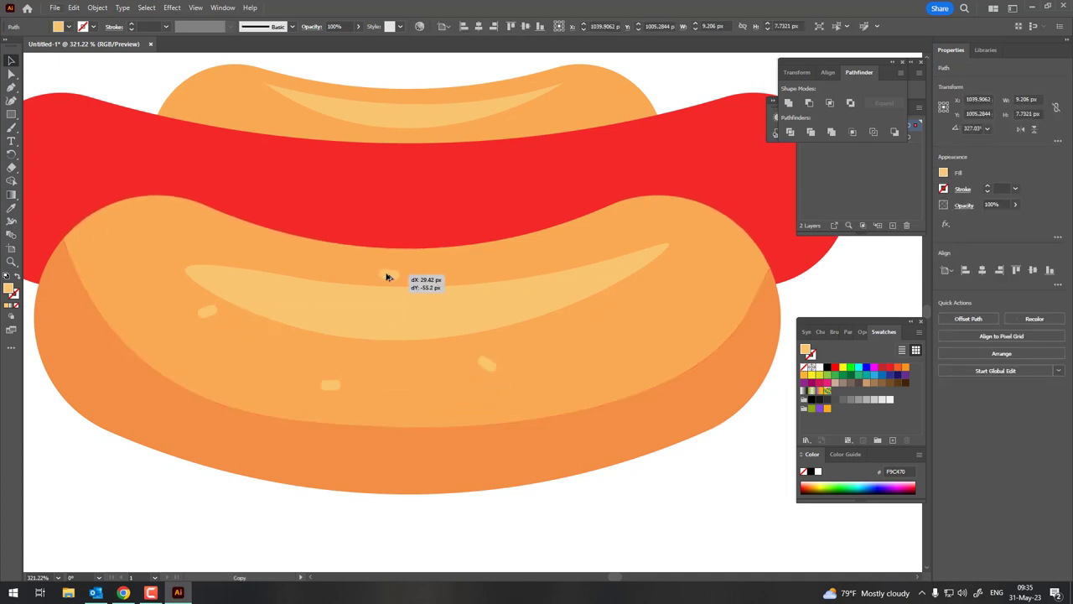
drag(388, 276, 389, 275)
drag(486, 364, 659, 223)
click(220, 313)
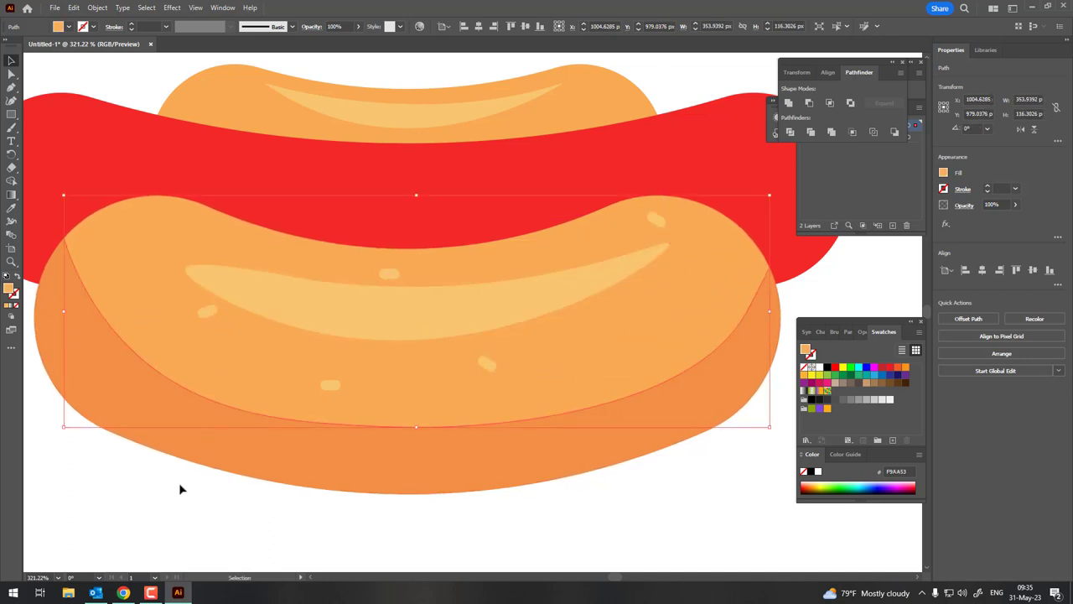
mouse_move(208, 311)
mouse_down()
mouse_move(596, 327)
mouse_move(417, 344)
mouse_up()
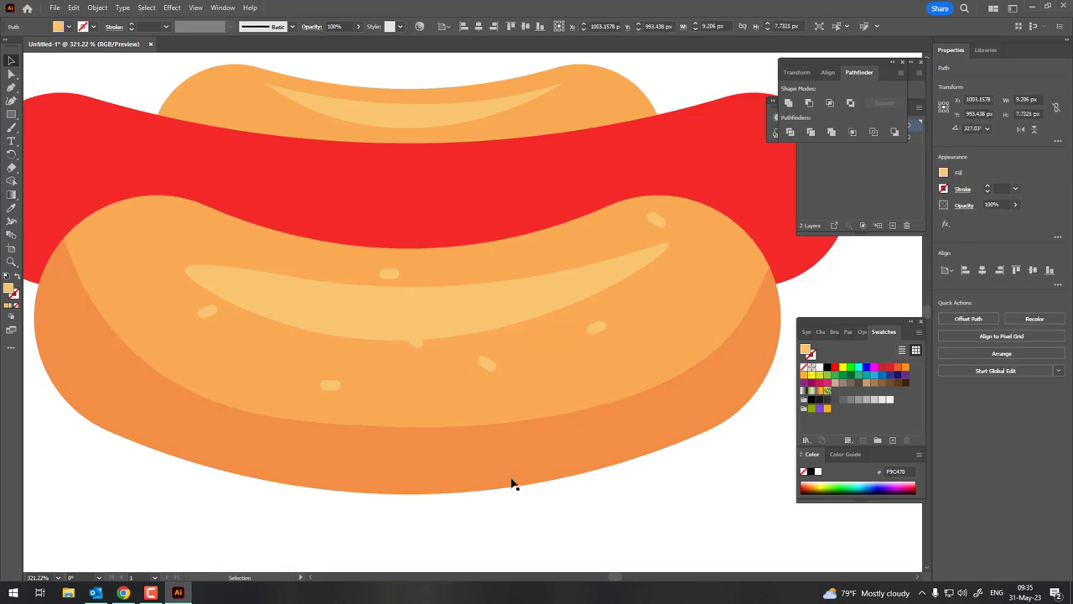
key(ctrl+shift+a)
Scatter more speck copies around the front bun's highlight, right side and lower part.
alt+drag(309, 279, 295, 335)
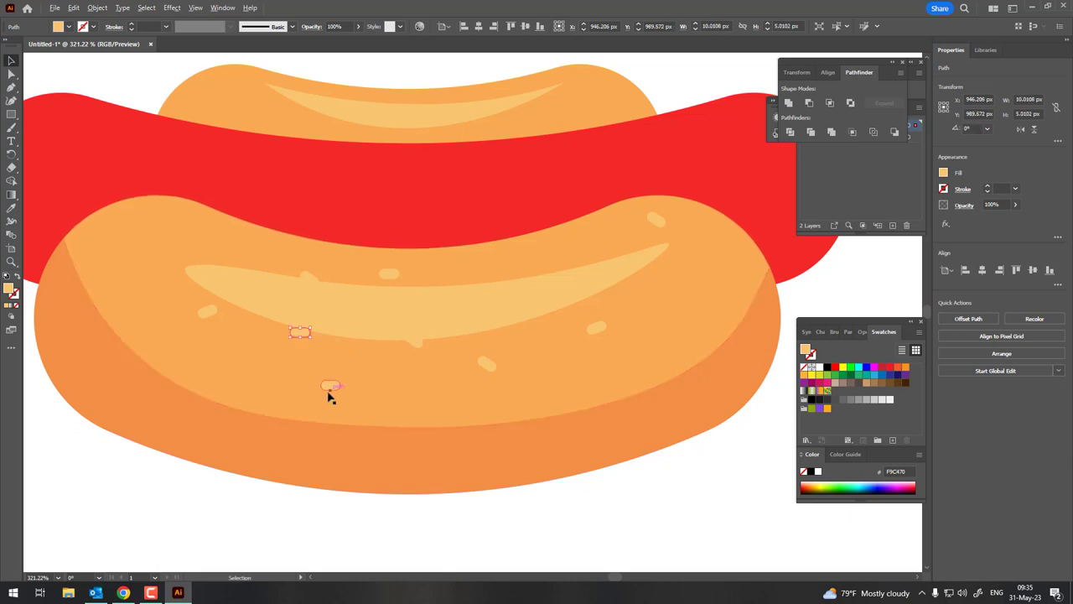
alt+drag(329, 388, 526, 338)
alt+drag(592, 334, 572, 387)
mouse_move(592, 347)
mouse_down()
mouse_move(549, 305)
mouse_move(476, 271)
mouse_up()
alt+drag(486, 363, 538, 262)
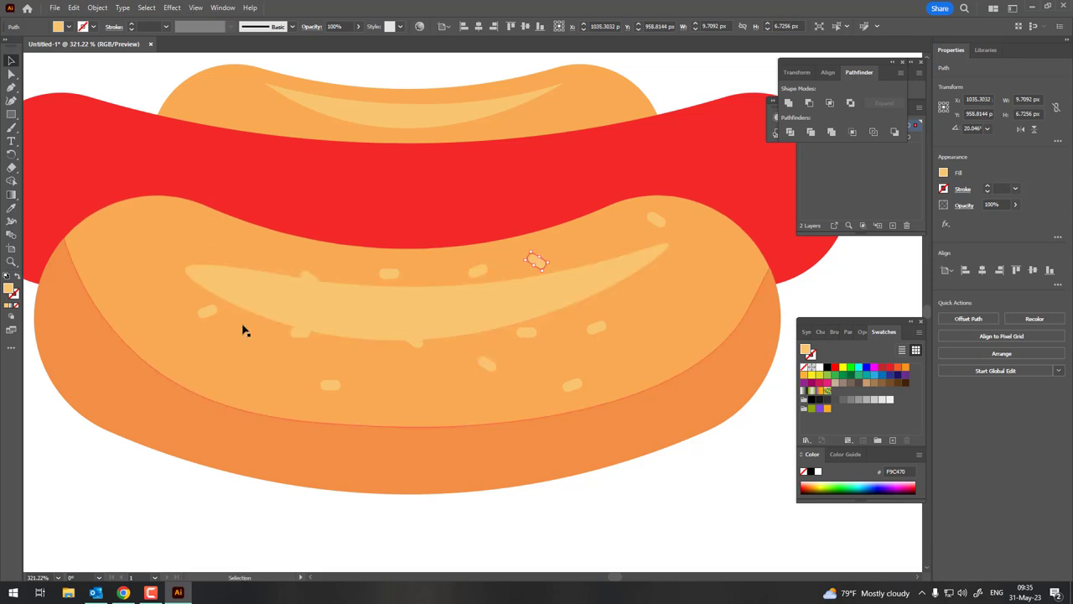
alt+drag(209, 313, 408, 392)
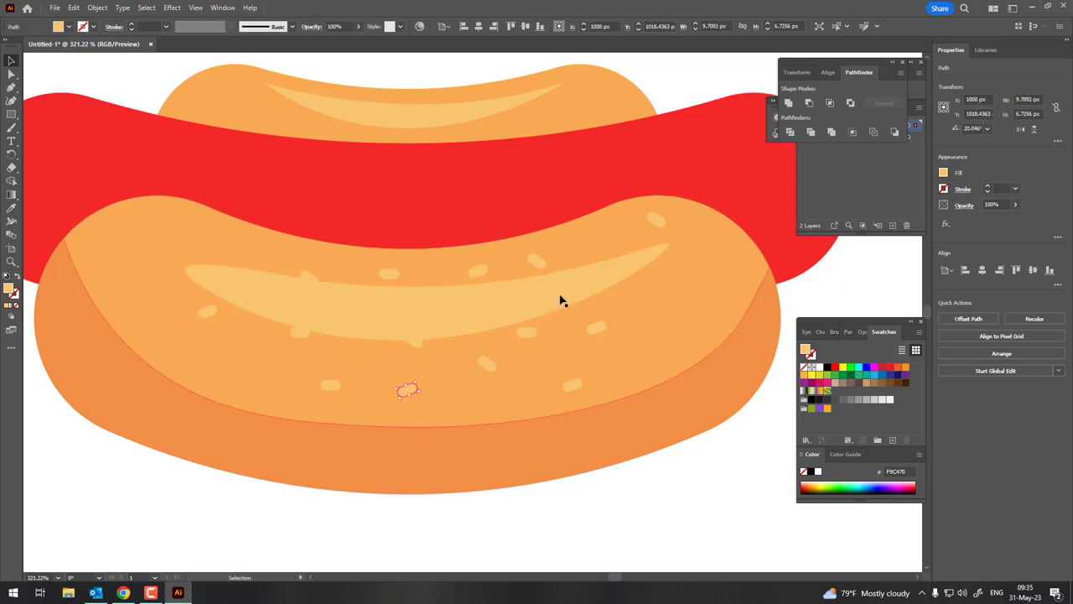
Copy five specks up onto the back bun.
key(z)
drag(560, 300, 408, 383)
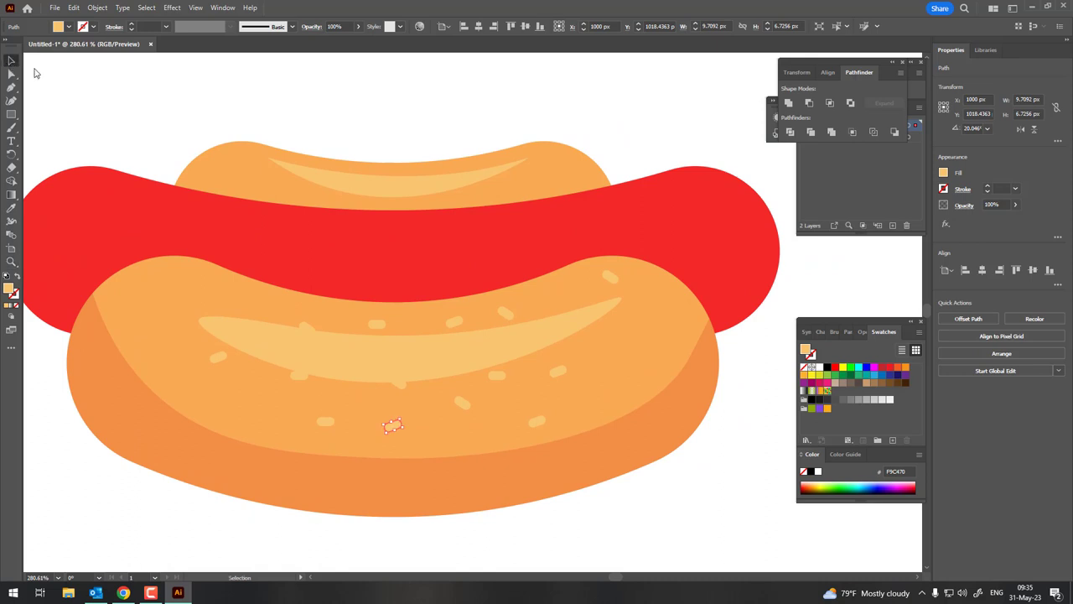
alt+drag(367, 317, 277, 176)
alt+drag(299, 378, 354, 200)
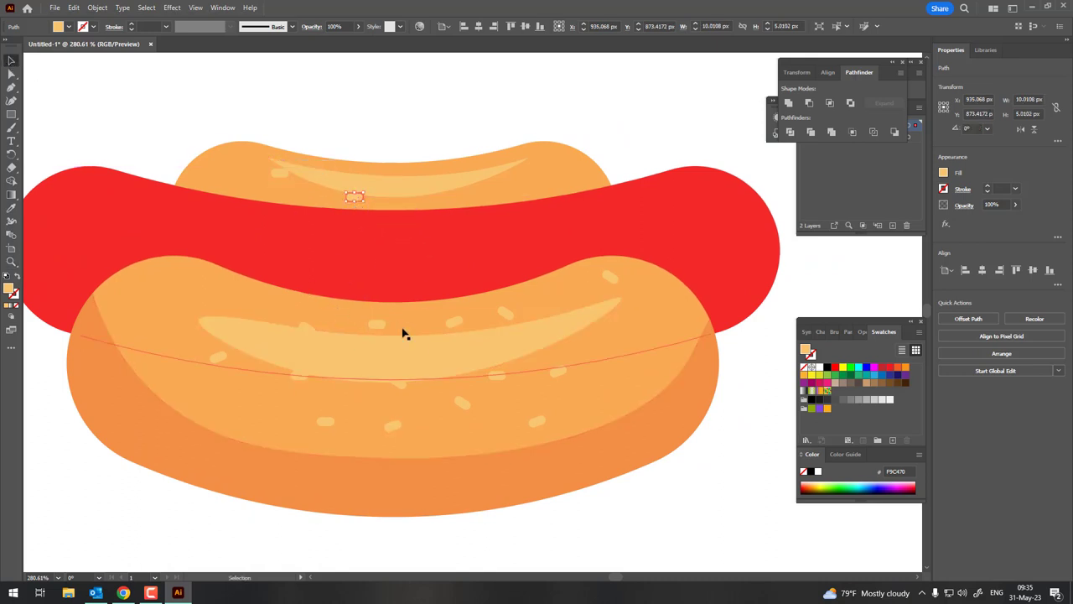
alt+drag(504, 314, 411, 177)
alt+drag(504, 315, 551, 176)
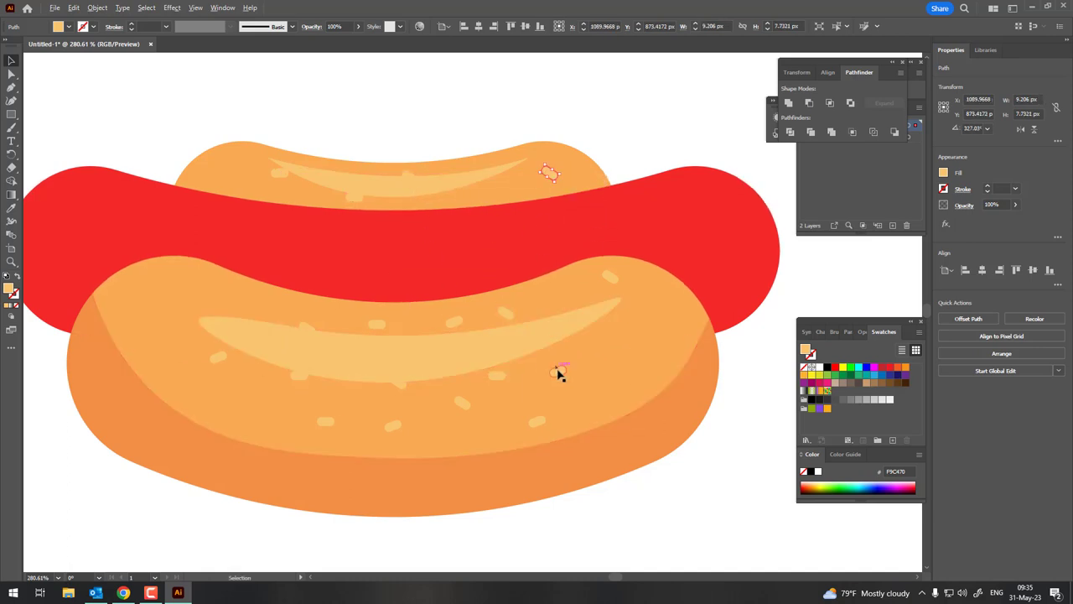
alt+drag(537, 420, 503, 205)
Zoom out to check the whole drawing, then select the red sausage.
key(z)
alt+click(315, 228)
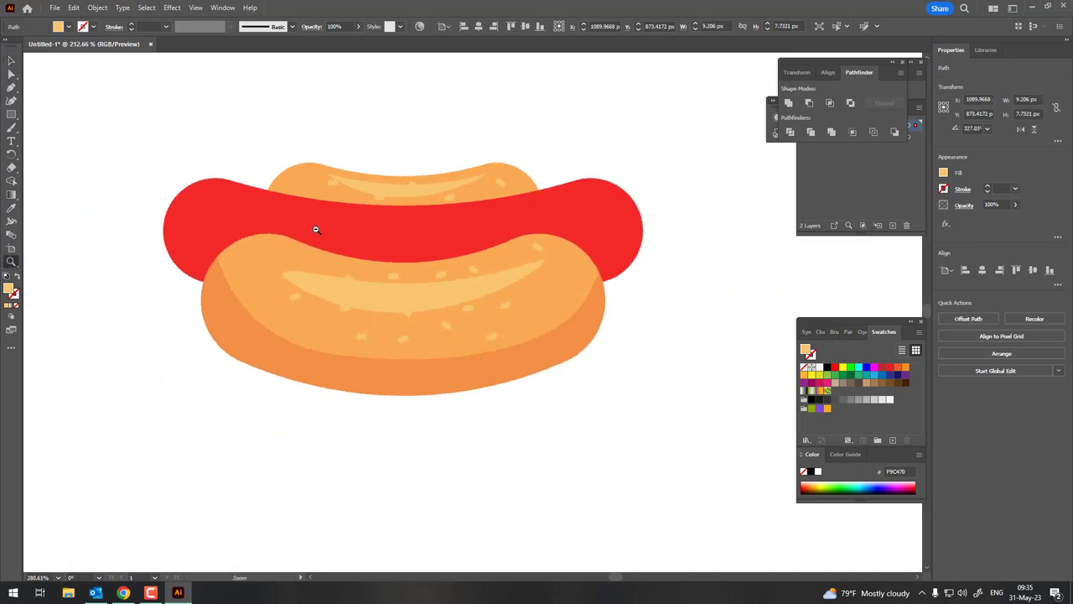
mouse_move(315, 229)
mouse_down()
mouse_move(212, 263)
mouse_move(244, 278)
mouse_up()
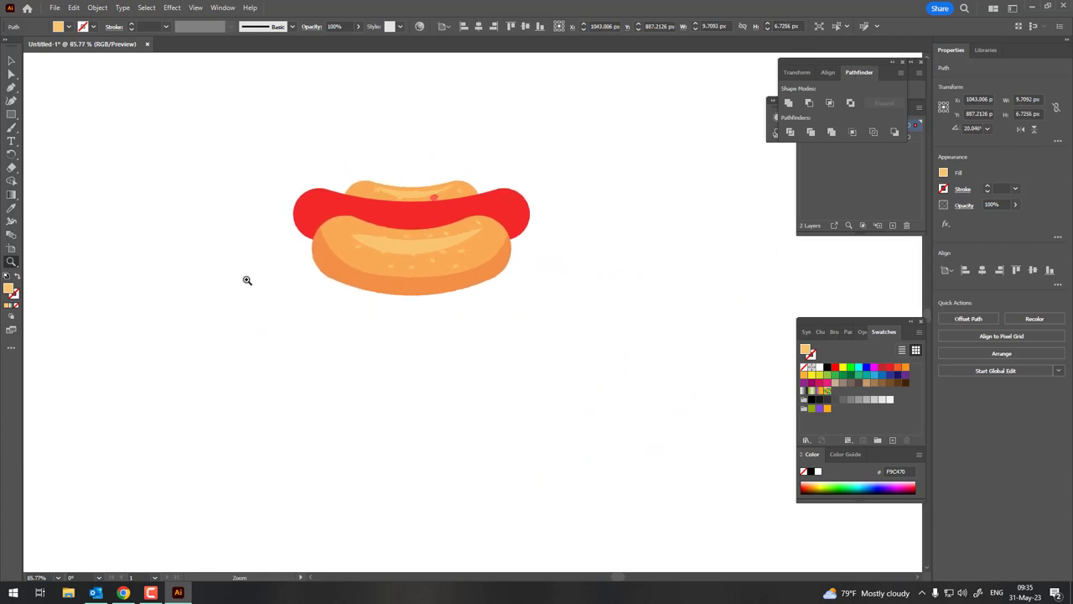
mouse_move(409, 250)
mouse_down()
mouse_move(508, 304)
mouse_move(528, 374)
mouse_move(503, 327)
mouse_move(375, 254)
mouse_up()
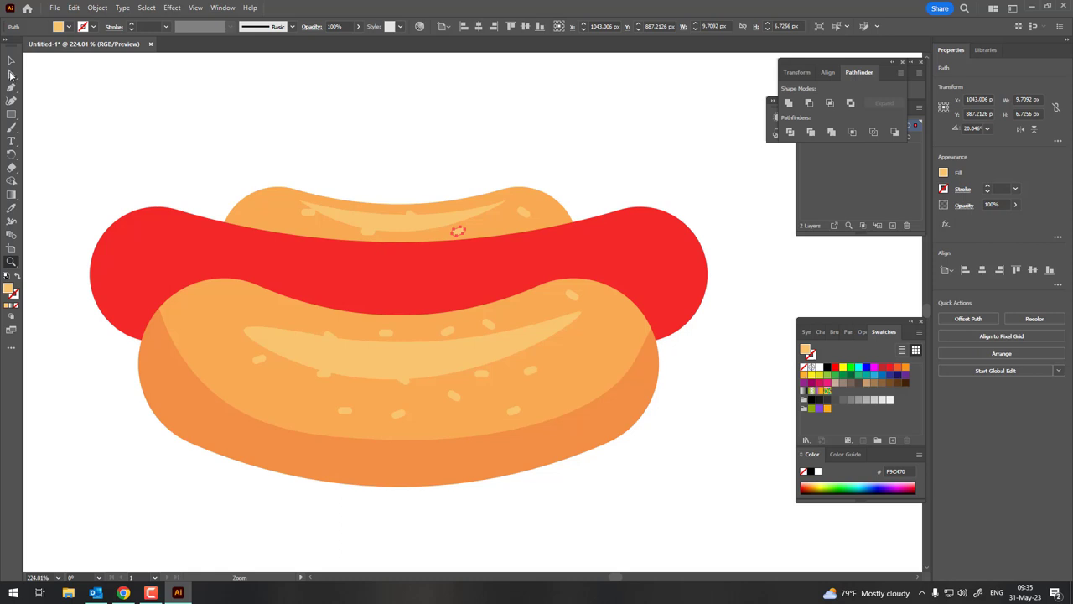
click(193, 219)
Copy the sausage, paste it in front, and fill the copy with darker red DB1E1E.
click(74, 7)
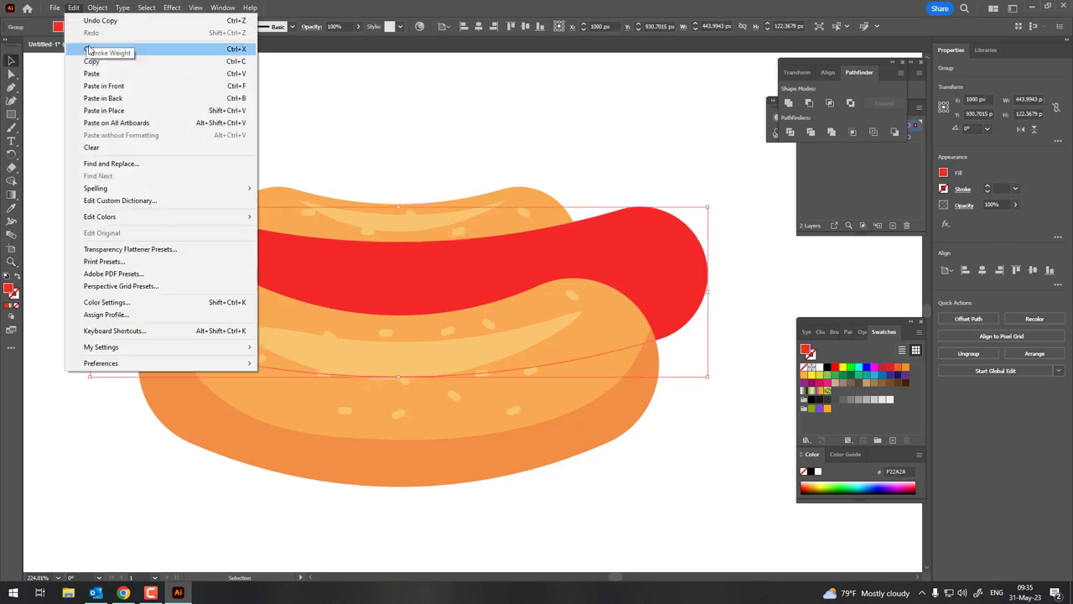
click(91, 61)
click(74, 8)
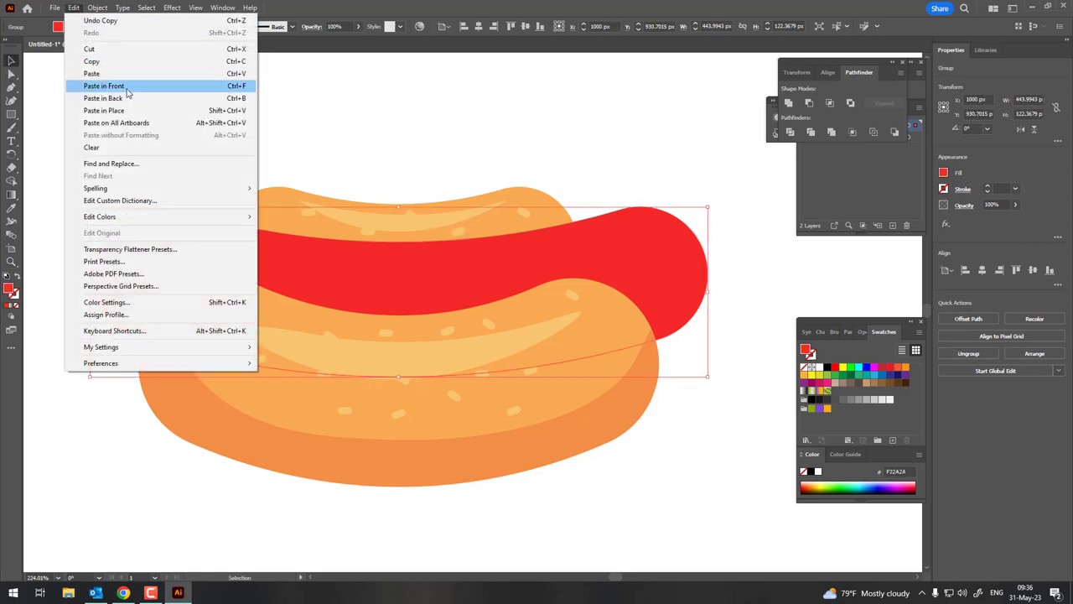
click(104, 86)
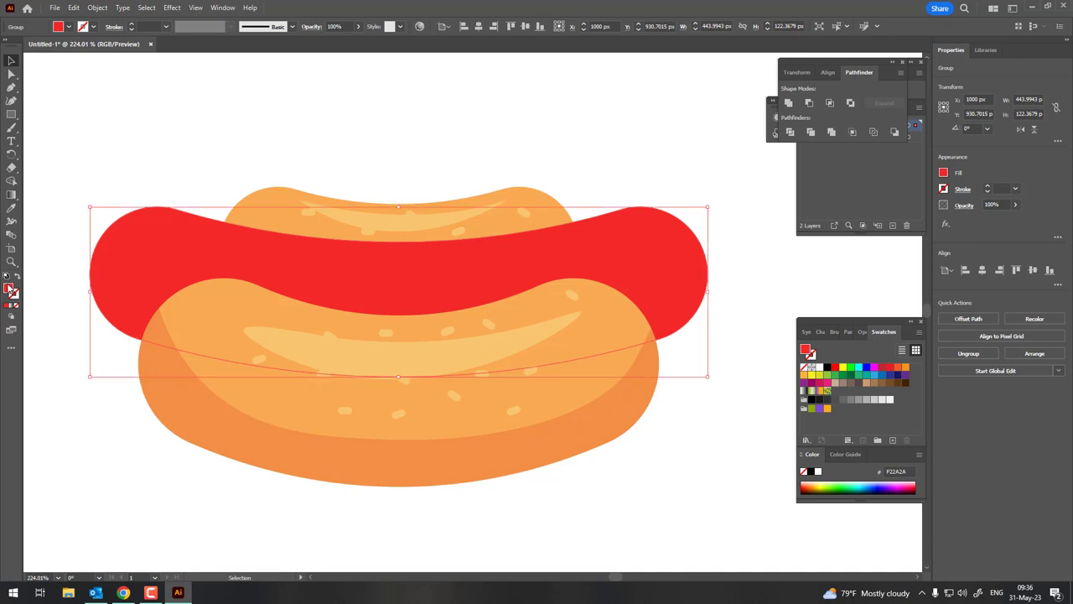
double_click(8, 289)
click(834, 174)
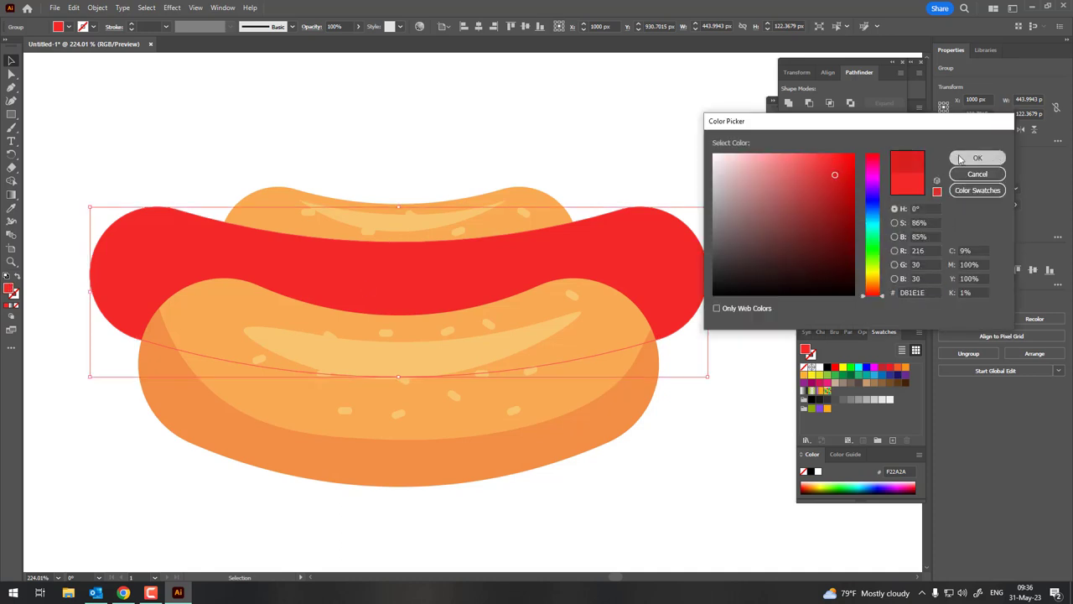
click(961, 159)
key(z)
drag(532, 182, 66, 134)
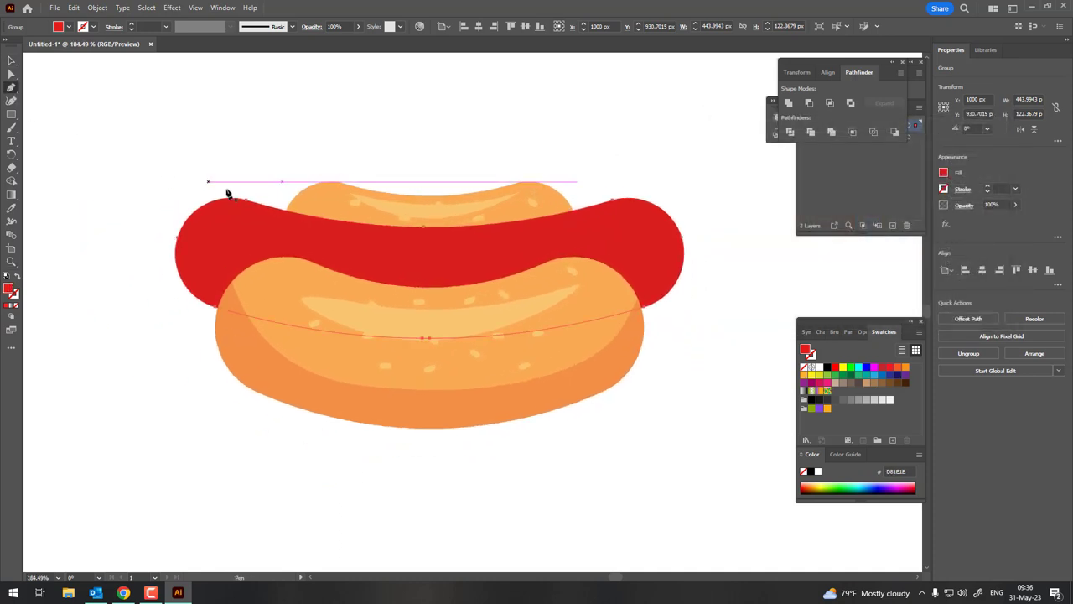
Pen-draw a curved shape over the sausage's top and send the red shapes backward.
click(192, 182)
drag(232, 264, 307, 293)
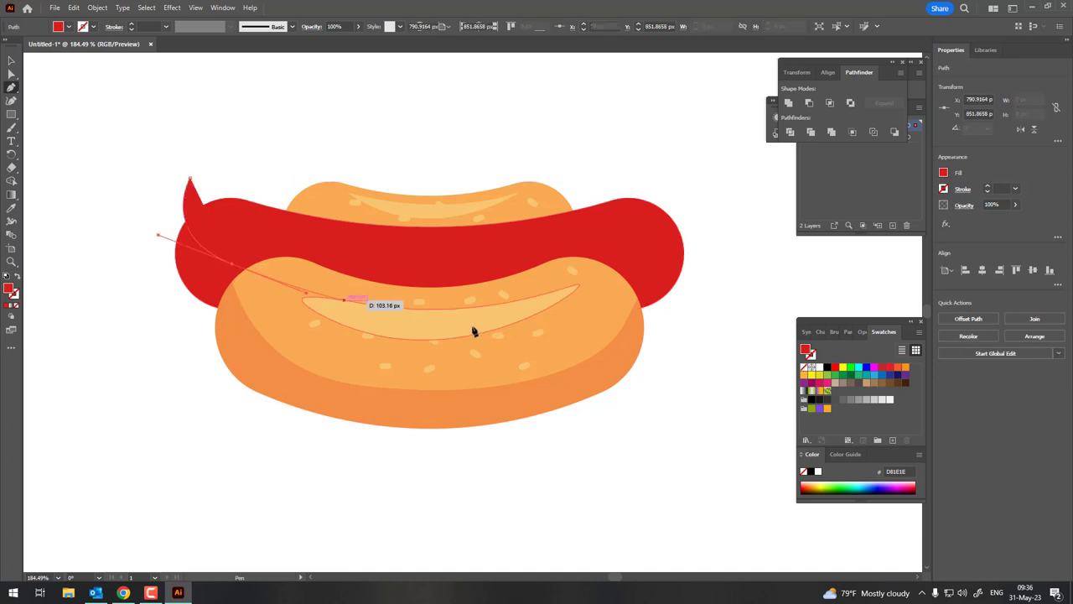
mouse_move(550, 238)
mouse_down()
mouse_move(665, 241)
mouse_move(702, 159)
mouse_up()
click(582, 121)
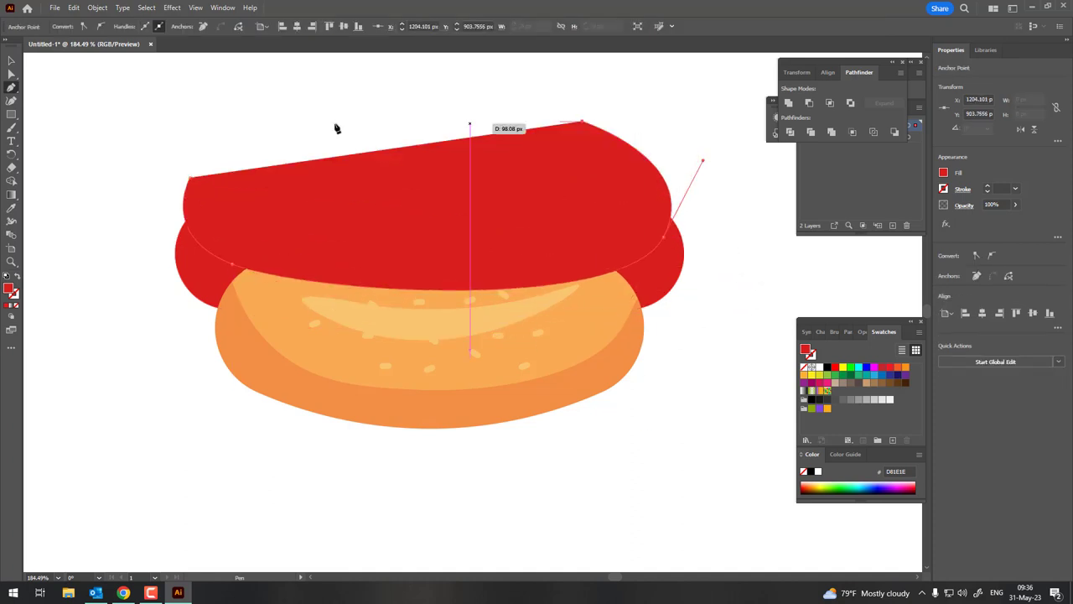
click(12, 61)
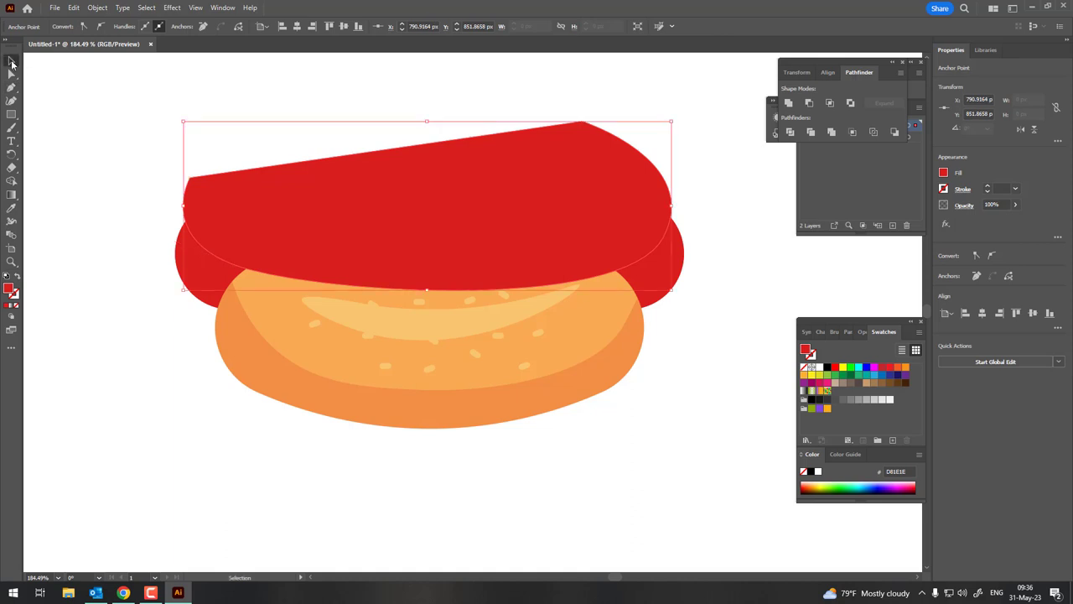
shift+click(658, 257)
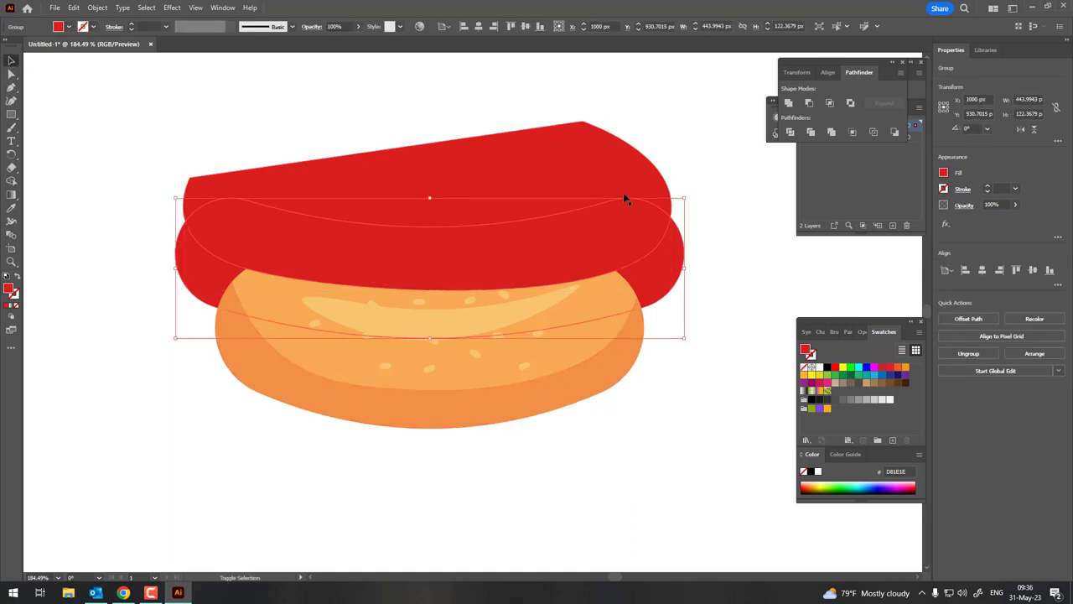
click(97, 8)
click(281, 57)
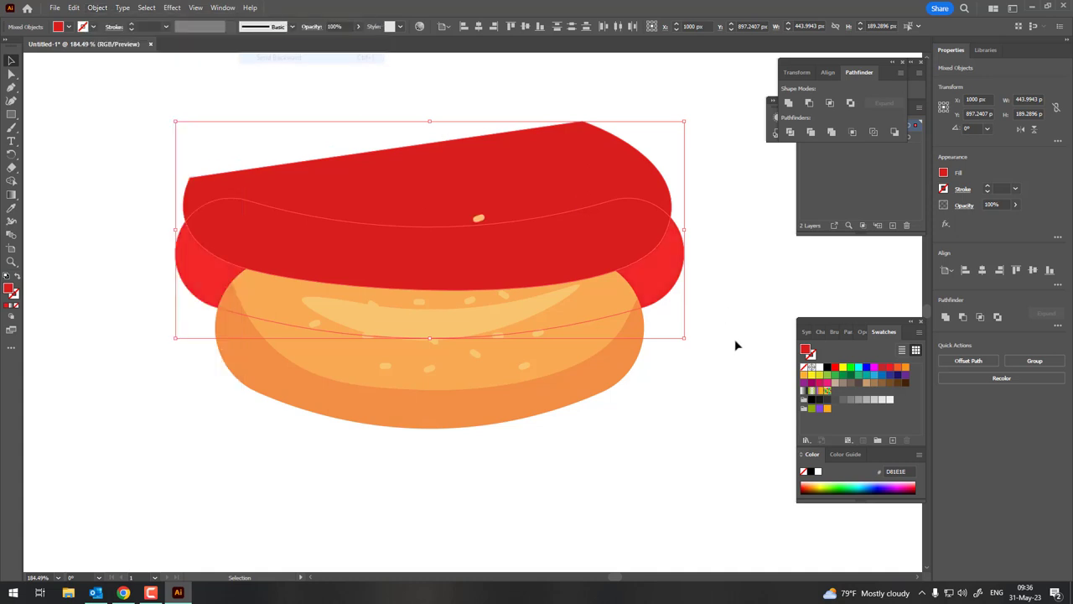
click(727, 351)
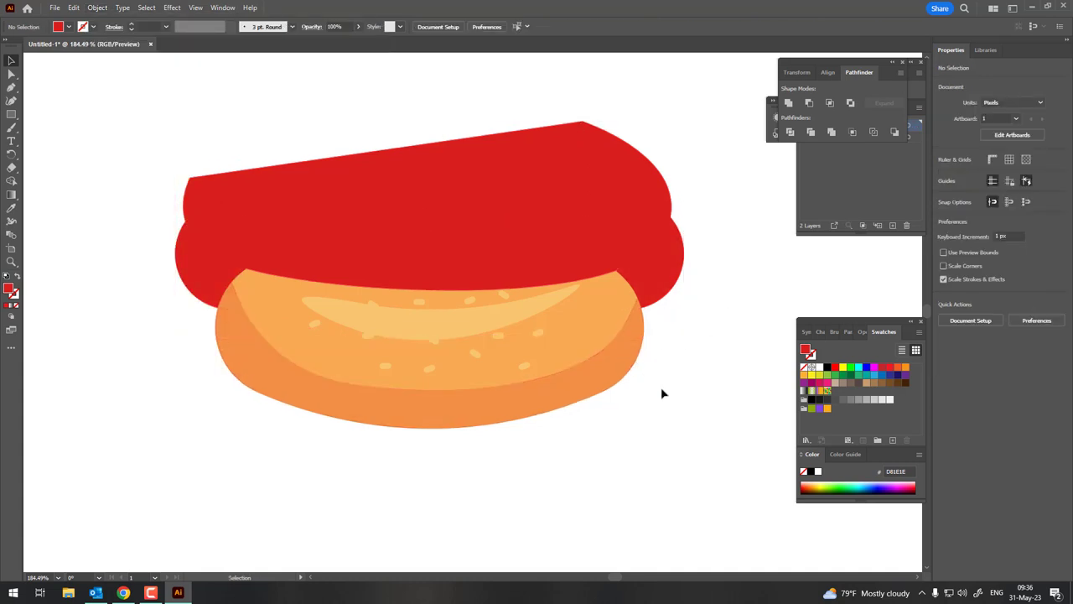
Remove the extra red shape and try selecting the bun pieces without the sausage.
click(607, 215)
key(ctrl+[)
drag(683, 450, 277, 331)
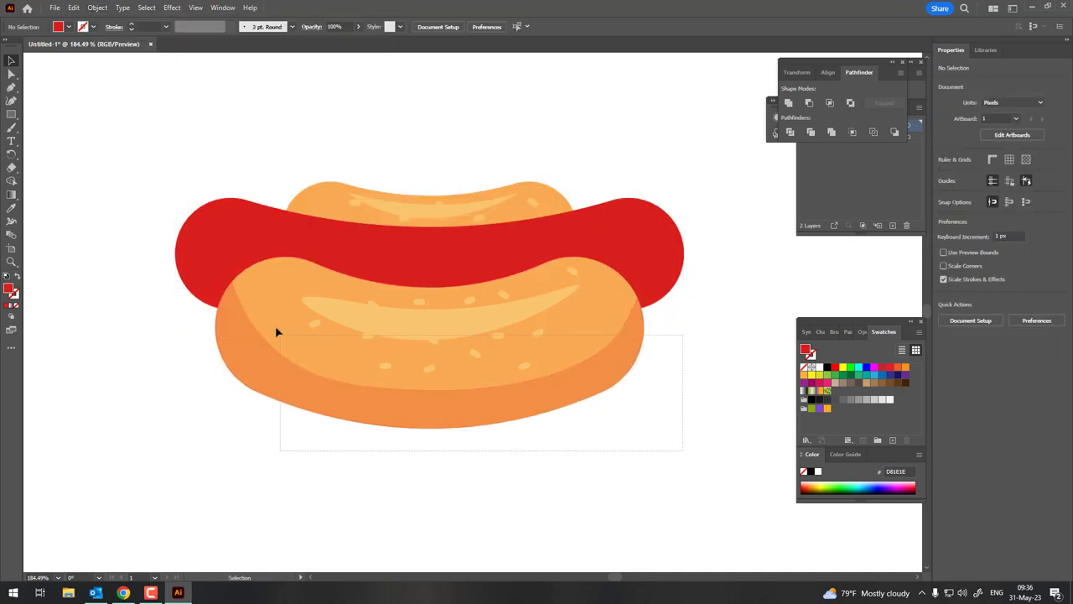
drag(231, 250, 228, 243)
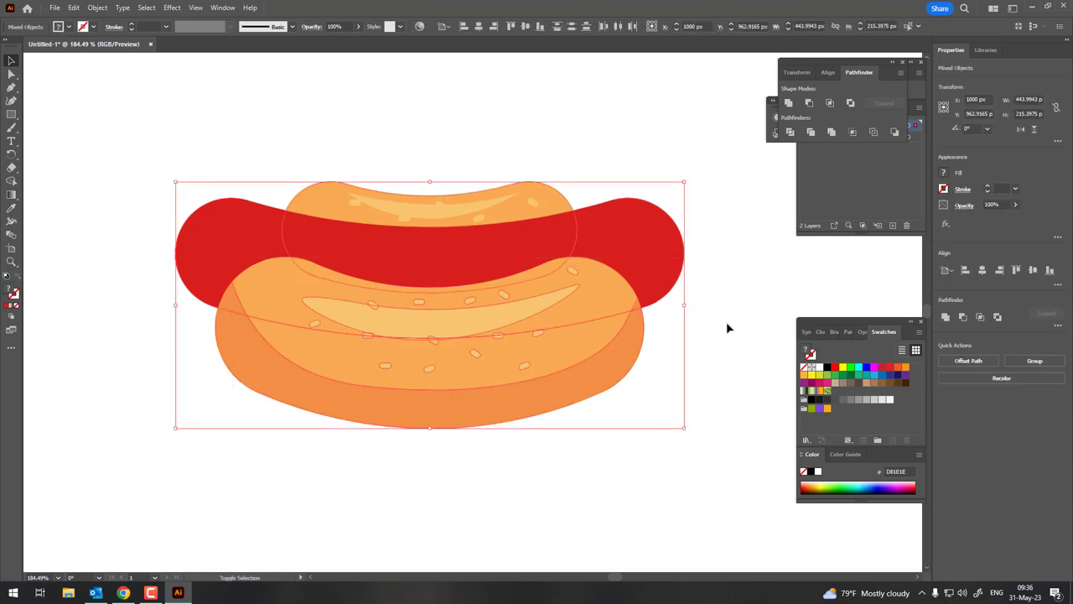
shift+click(490, 219)
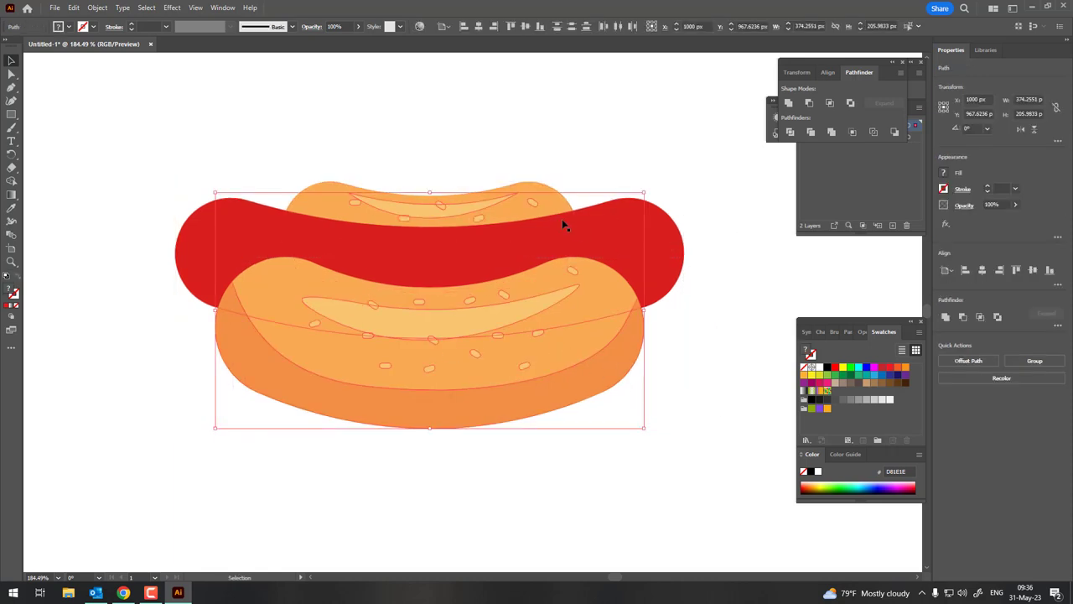
click(714, 423)
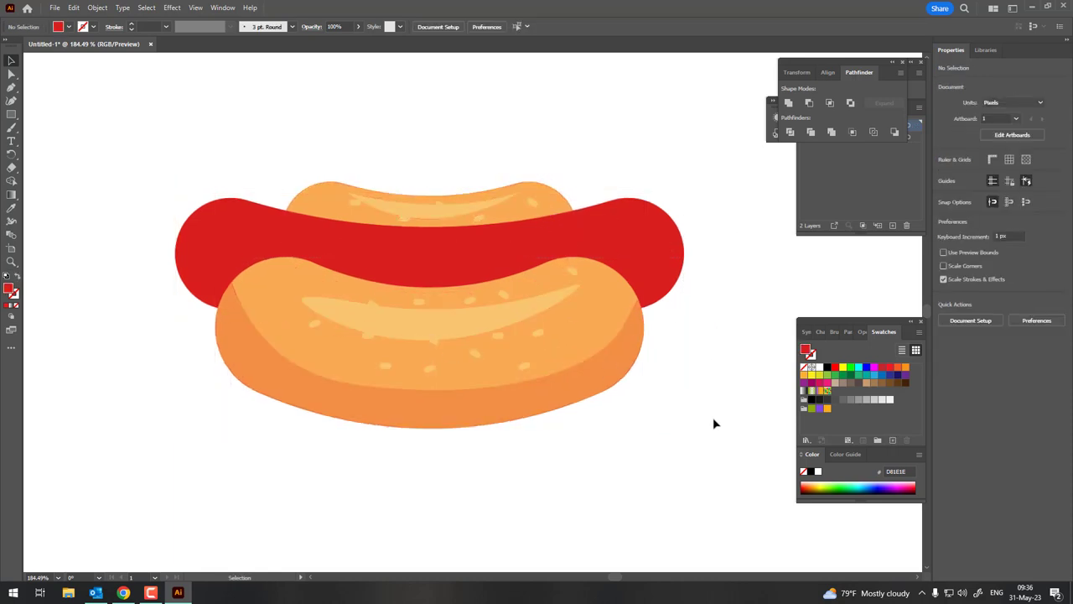
click(201, 260)
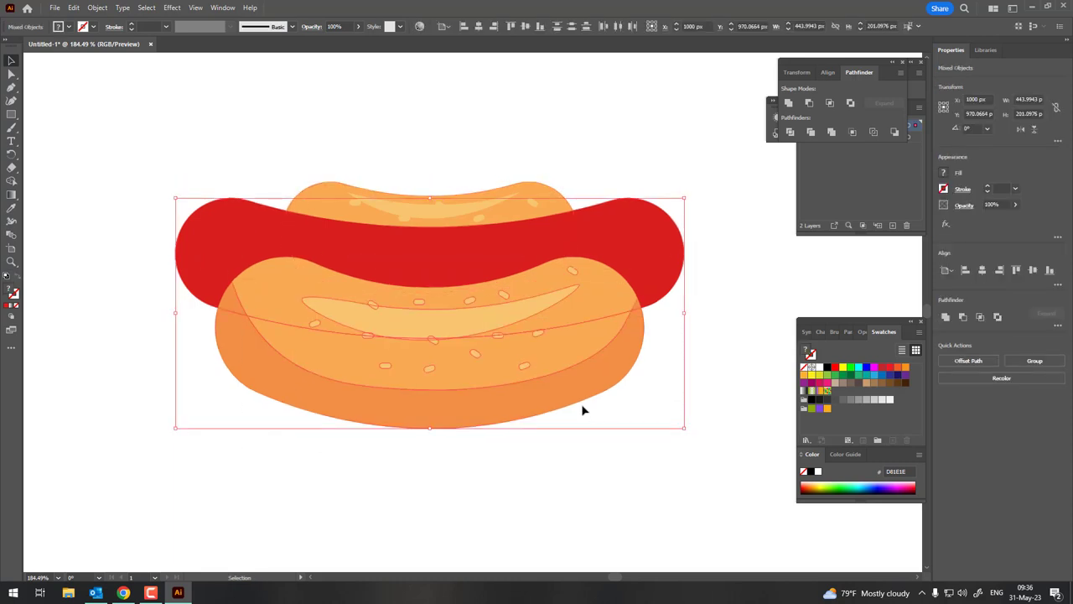
shift+click(226, 214)
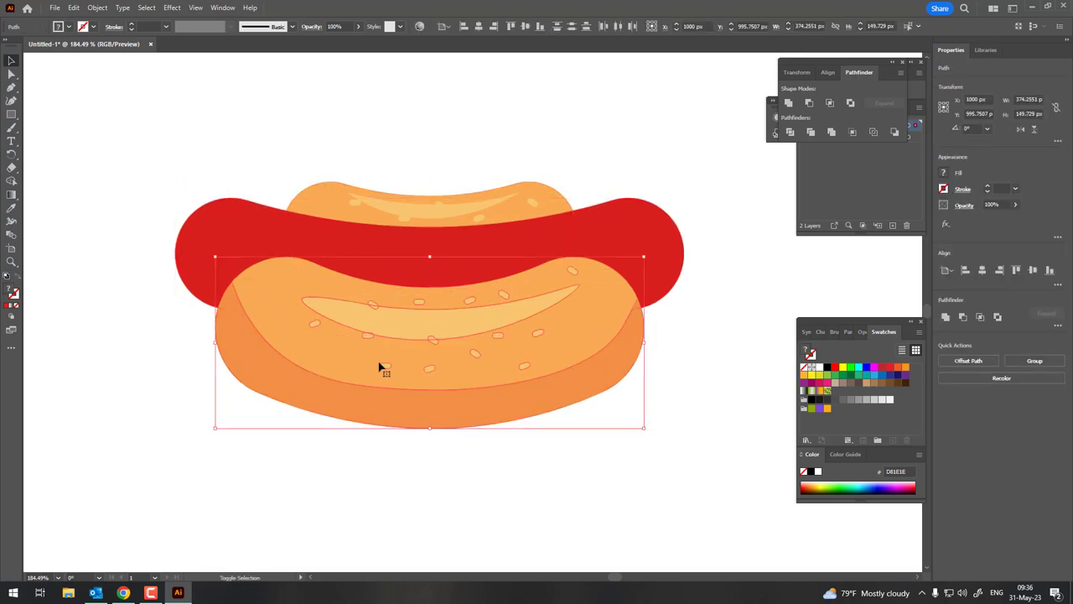
click(97, 7)
click(115, 72)
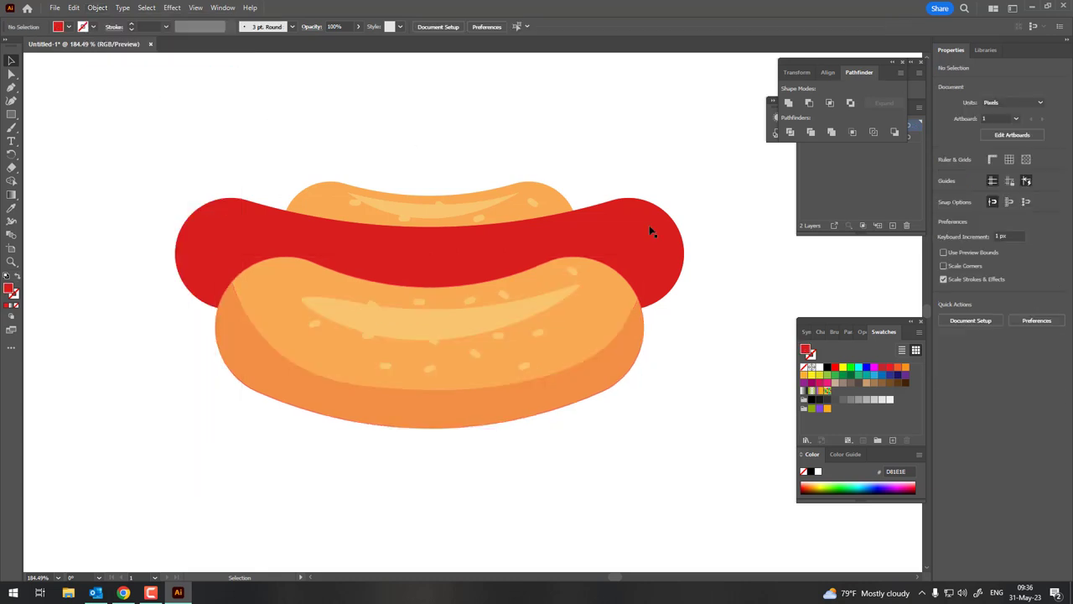
Group the top bun pieces, send the group to back, and select the red sausage.
drag(617, 237, 645, 228)
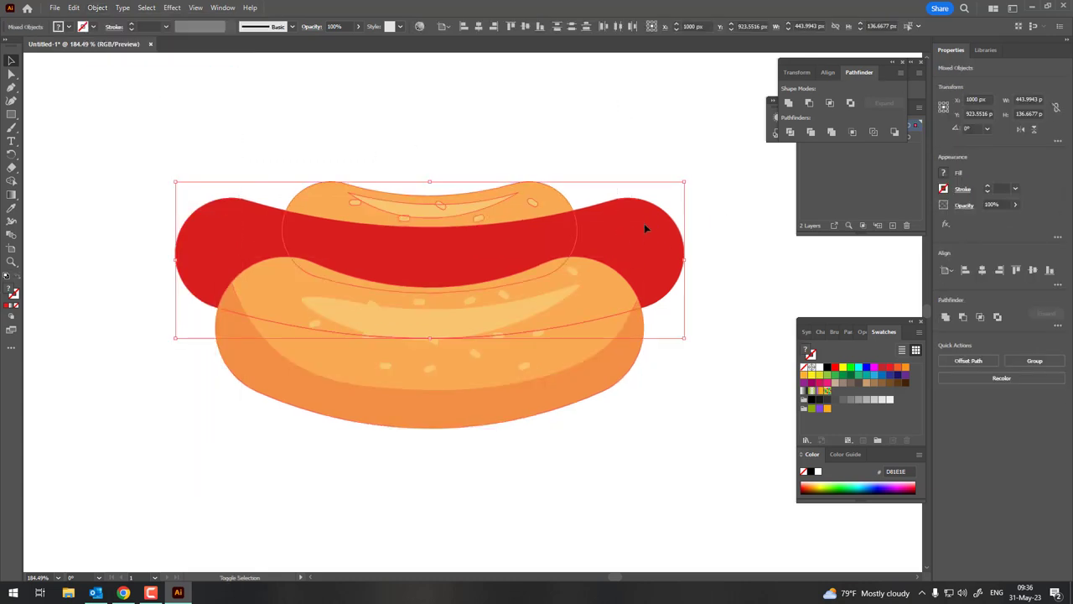
shift+click(222, 233)
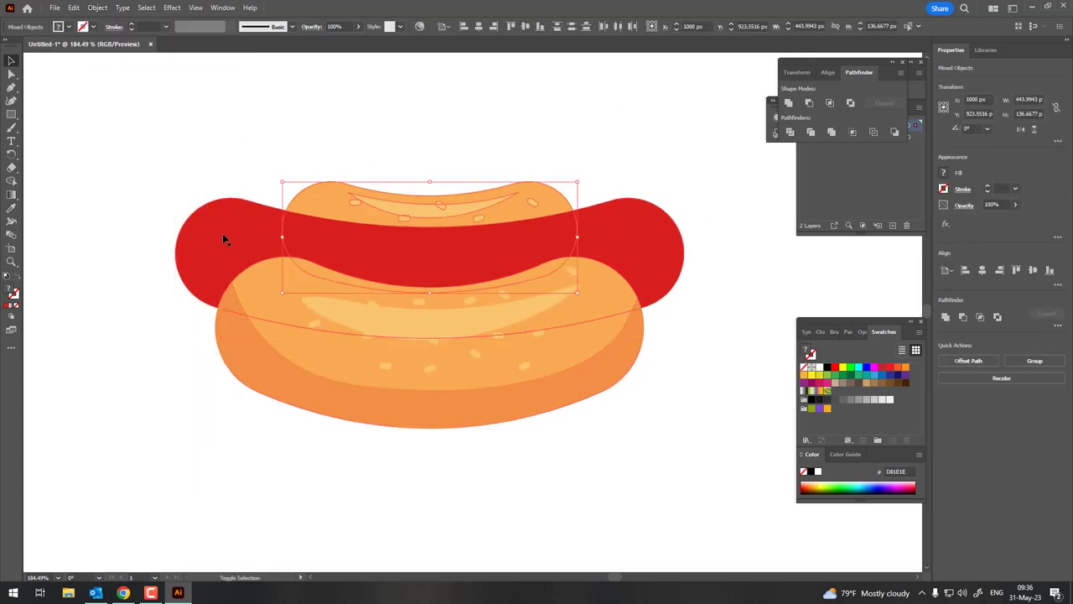
click(95, 8)
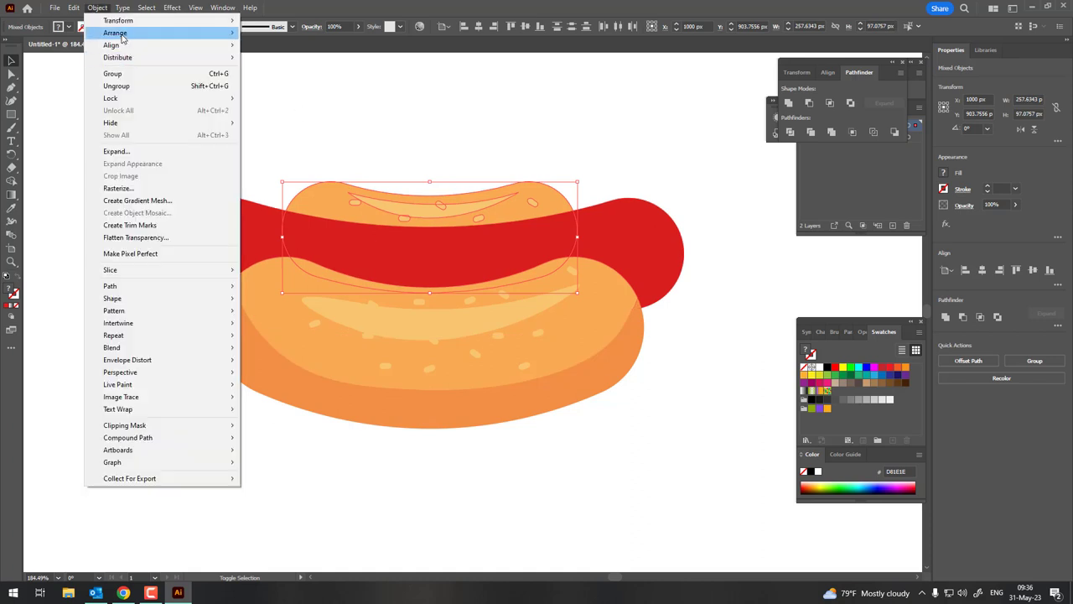
click(128, 78)
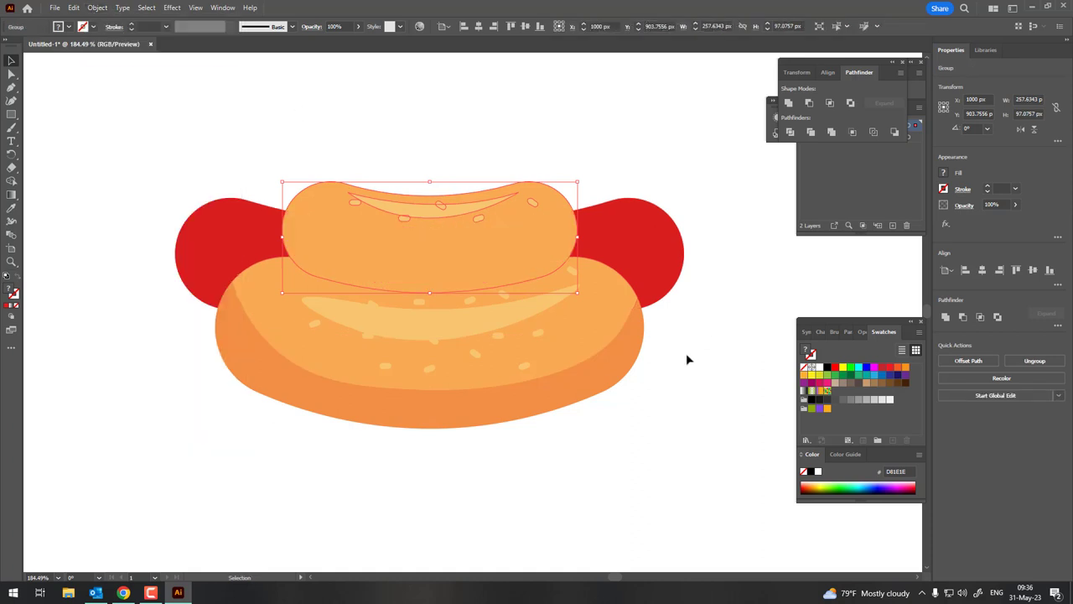
click(89, 8)
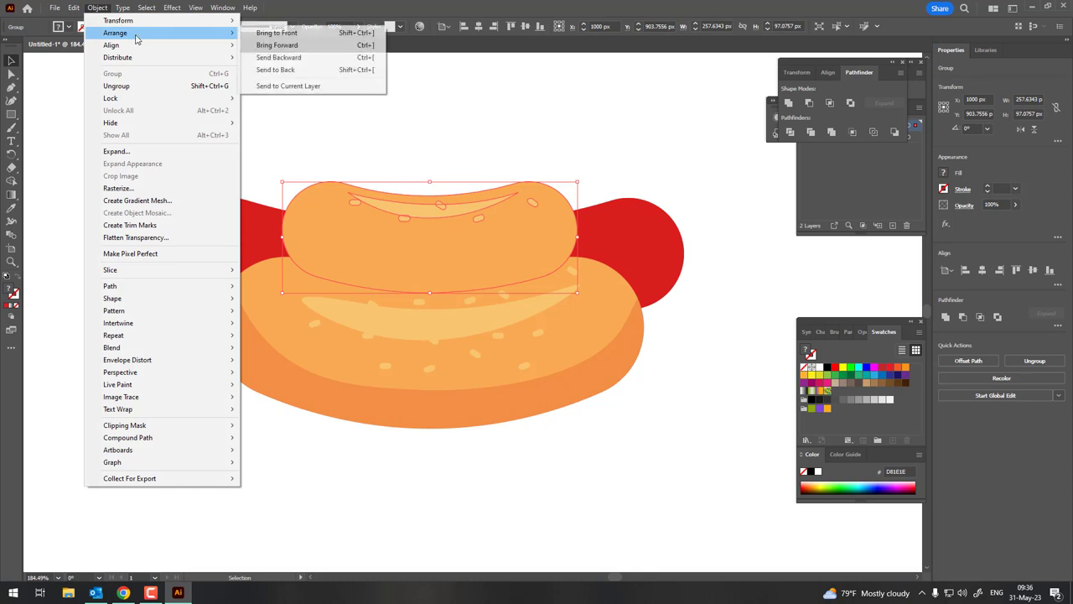
click(341, 70)
click(719, 362)
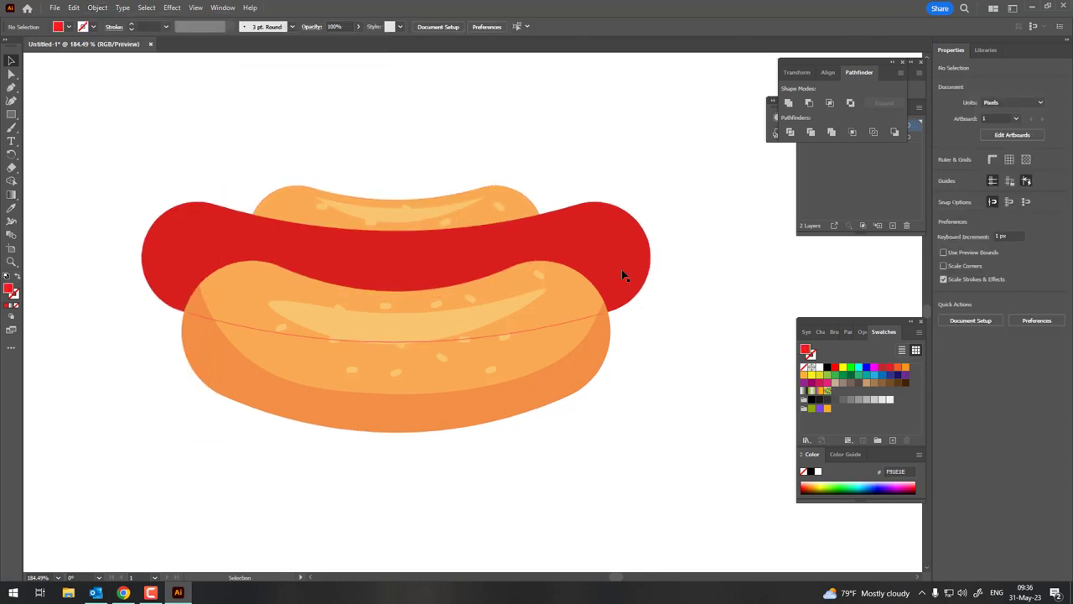
click(621, 269)
Pen-draw a curved shape over the sausage's top and Pathfinder Divide it with the sausage.
click(11, 87)
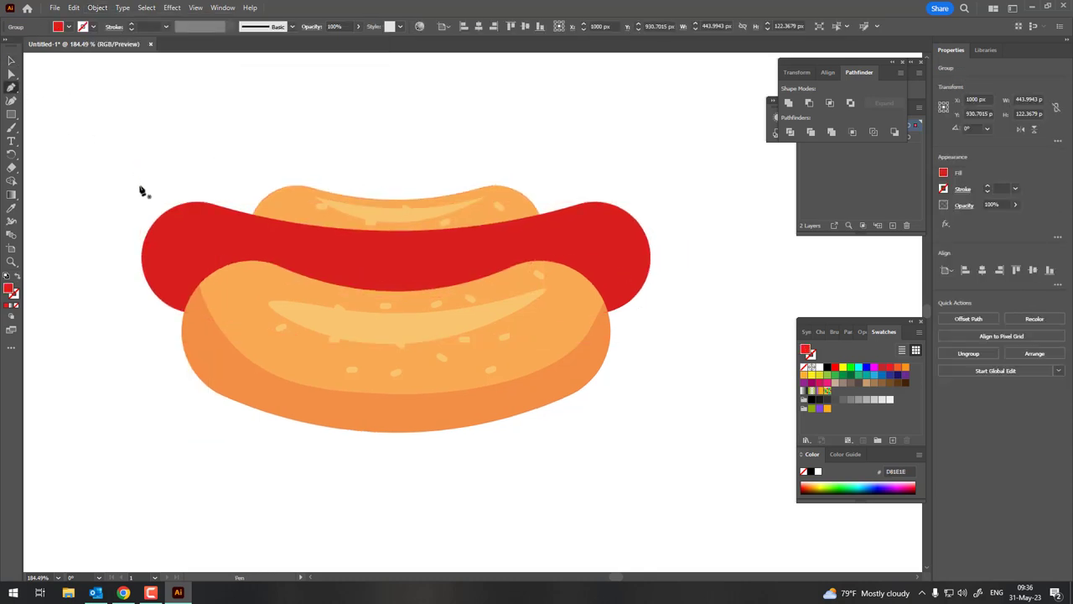
click(136, 166)
drag(289, 283, 483, 315)
mouse_move(517, 241)
mouse_down()
mouse_move(639, 242)
mouse_move(634, 230)
mouse_up()
drag(352, 108, 137, 109)
click(136, 166)
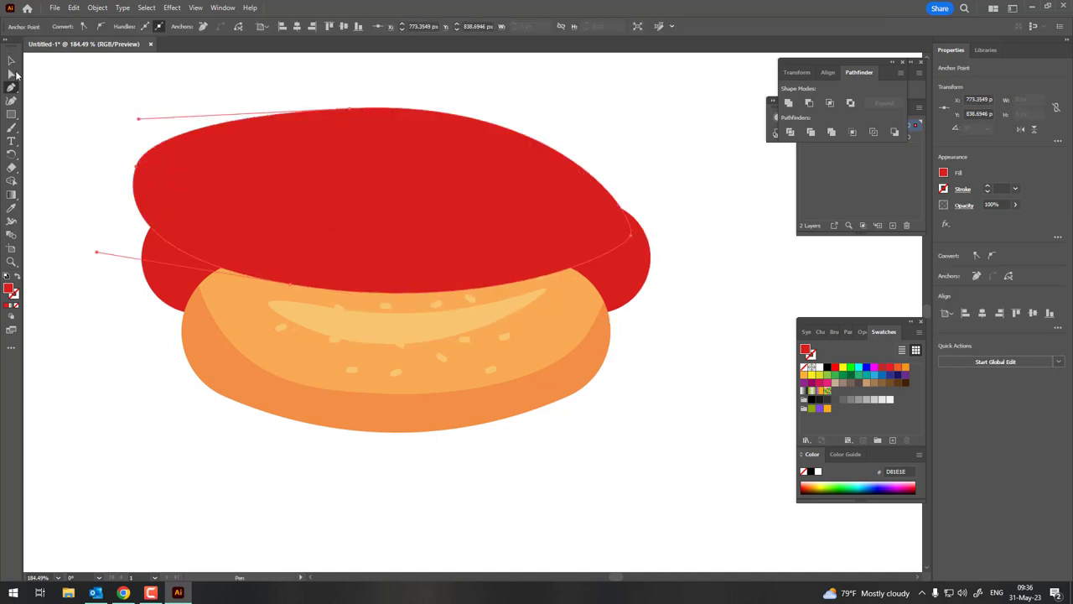
click(11, 61)
shift+click(181, 276)
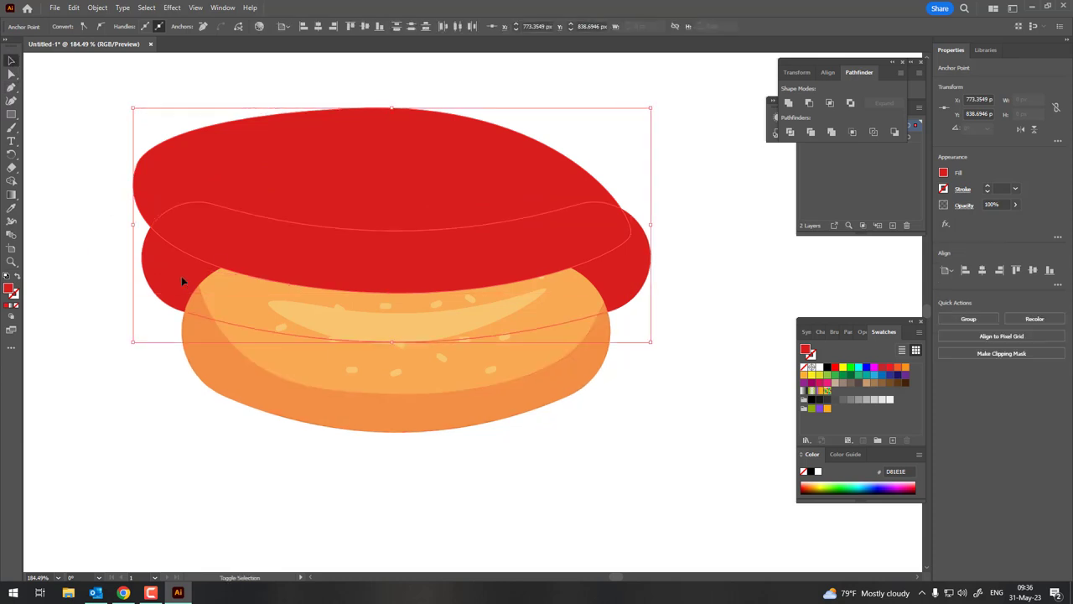
click(790, 132)
In isolation mode, delete the inner lens and top red pieces, leaving darker red shaded edges.
double_click(549, 265)
click(556, 239)
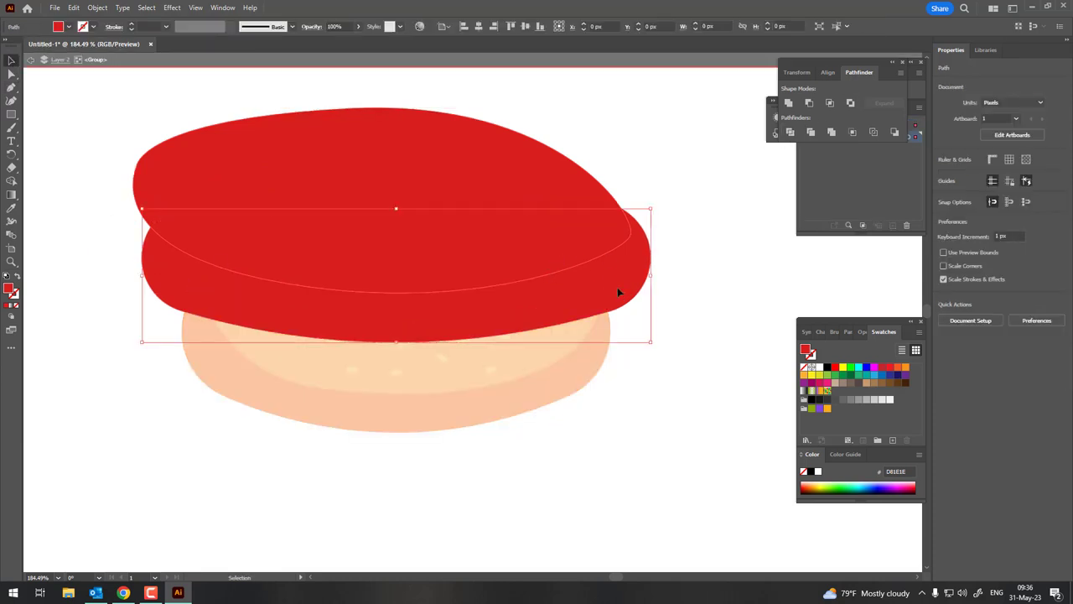
double_click(533, 208)
click(688, 307)
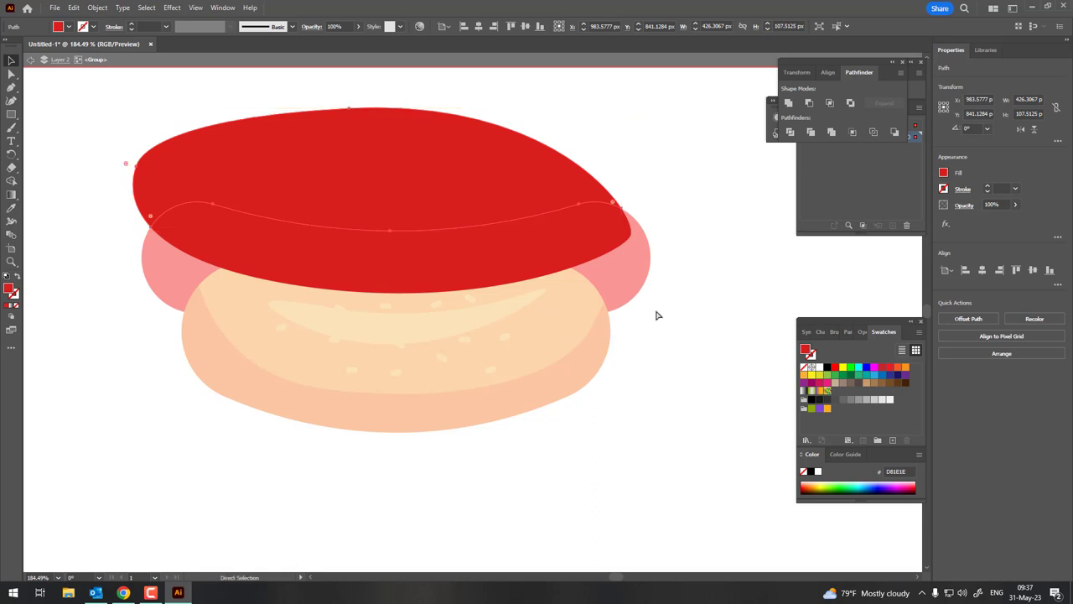
click(601, 276)
key(Delete)
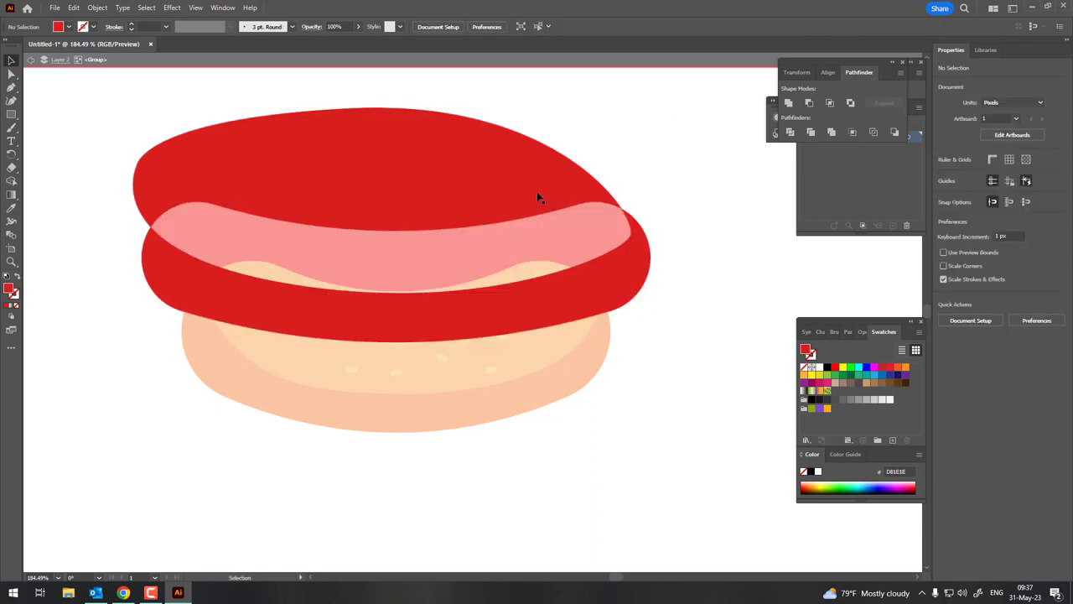
click(537, 191)
key(Delete)
double_click(704, 308)
Bring the front bun group to the front, in front of the sausage.
click(587, 345)
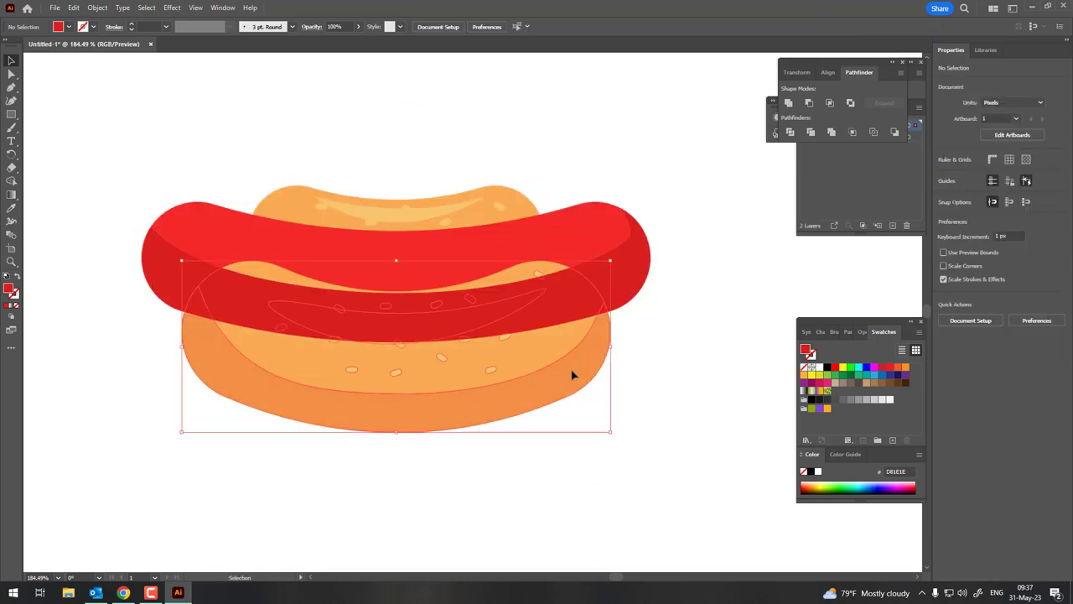
click(97, 8)
click(277, 32)
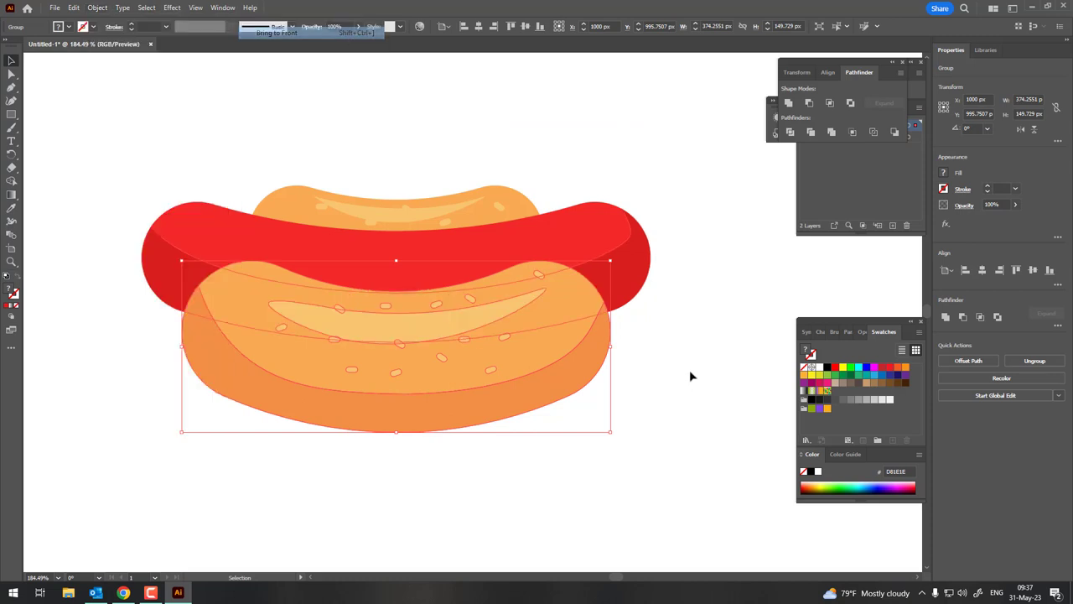
click(689, 369)
key(z)
mouse_move(690, 370)
mouse_down()
mouse_move(552, 324)
mouse_move(642, 311)
mouse_up()
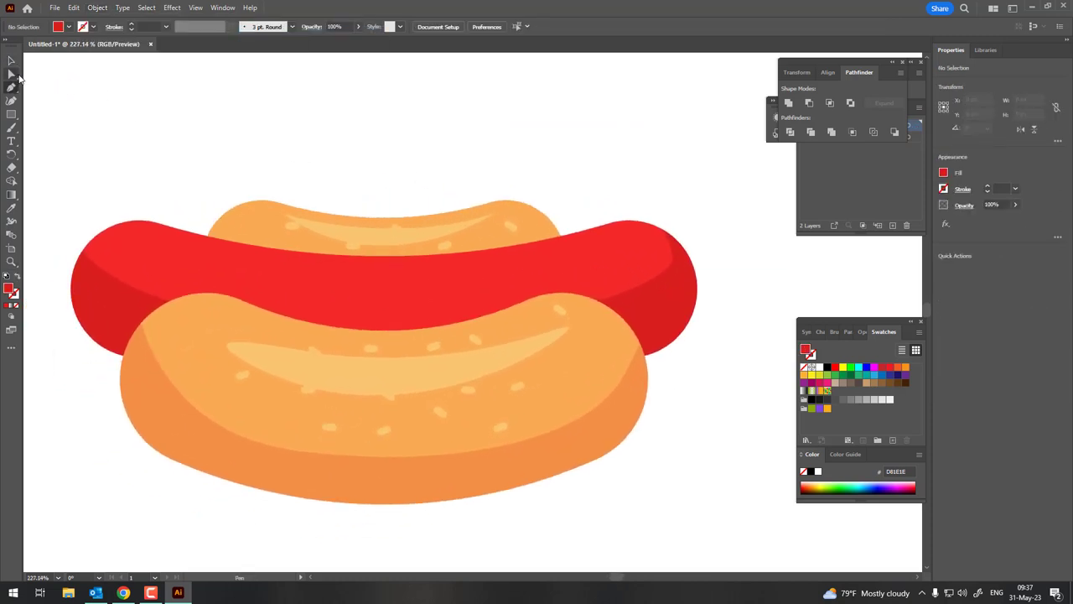
Fill the sausage shape with the brighter red E23030.
click(11, 74)
click(148, 230)
double_click(9, 288)
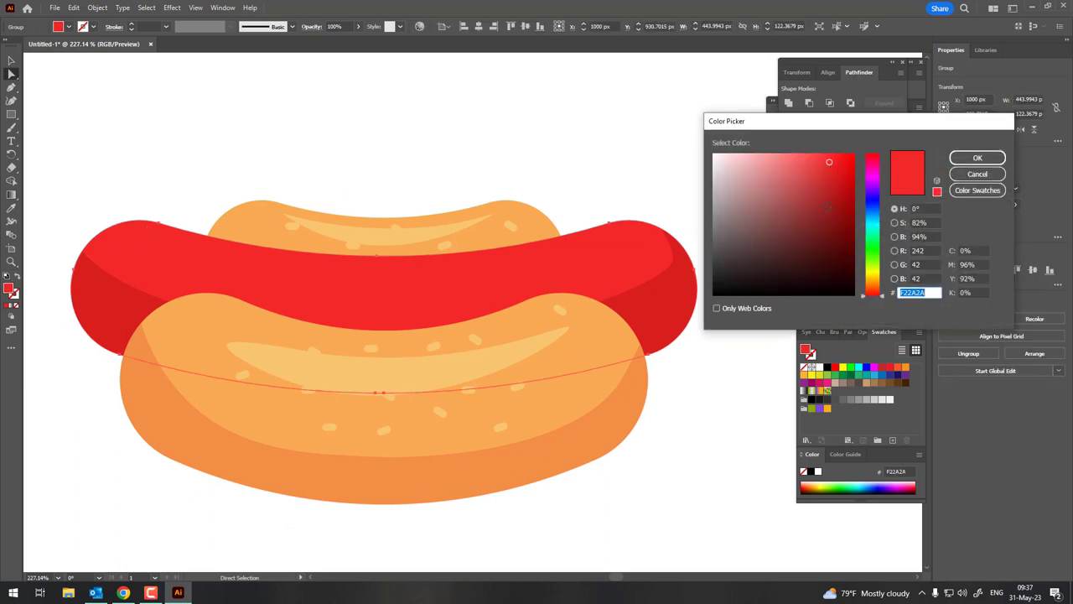
click(977, 158)
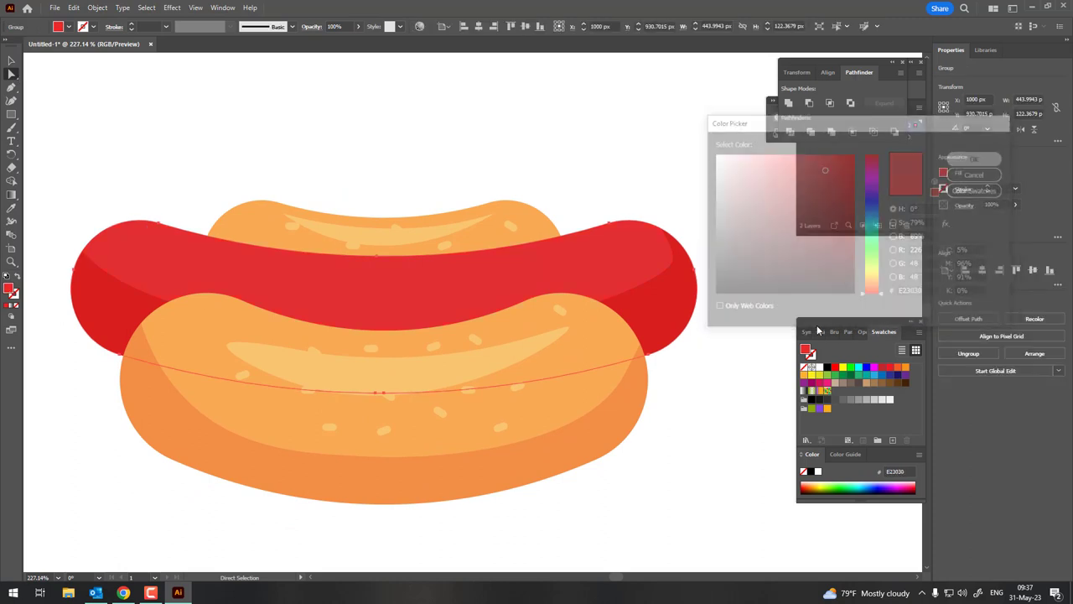
scroll(678, 293, down, 1)
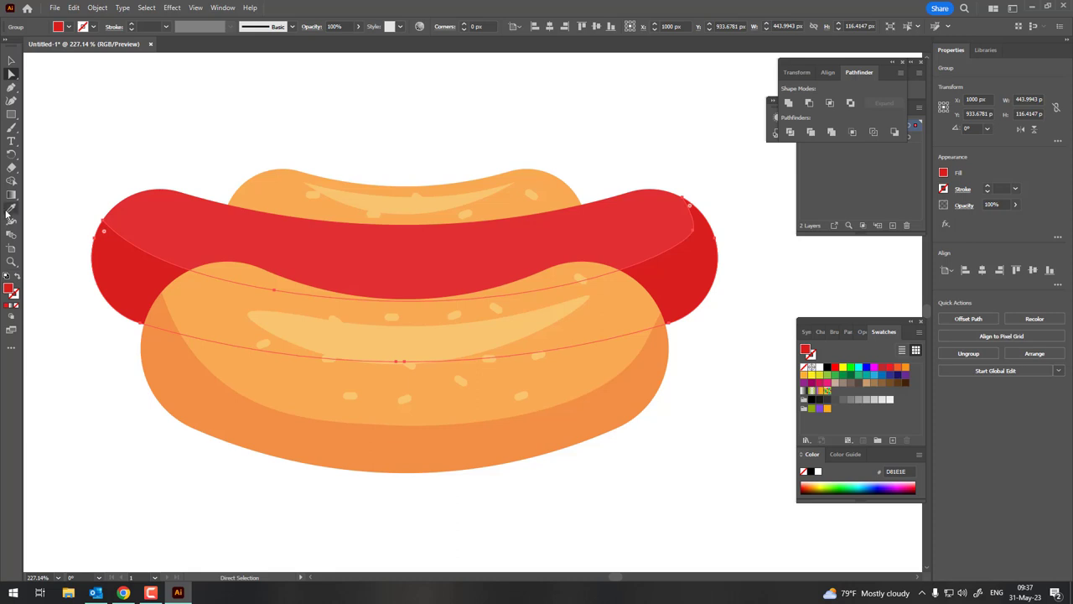
Recolour the sausage's shaded edge area to darker red C92727.
click(9, 209)
click(167, 229)
double_click(9, 289)
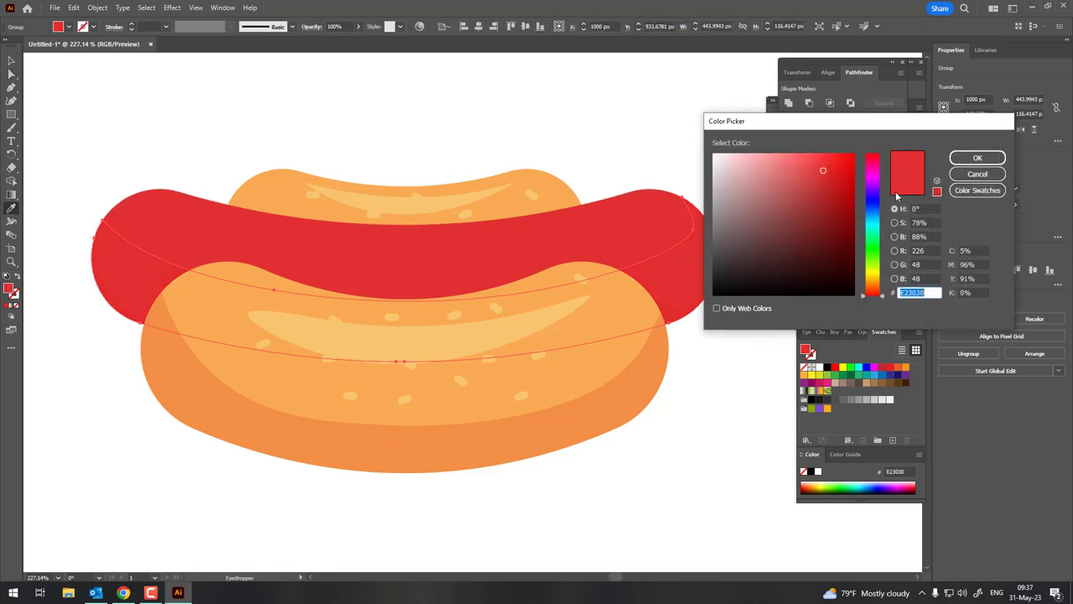
click(827, 183)
click(978, 157)
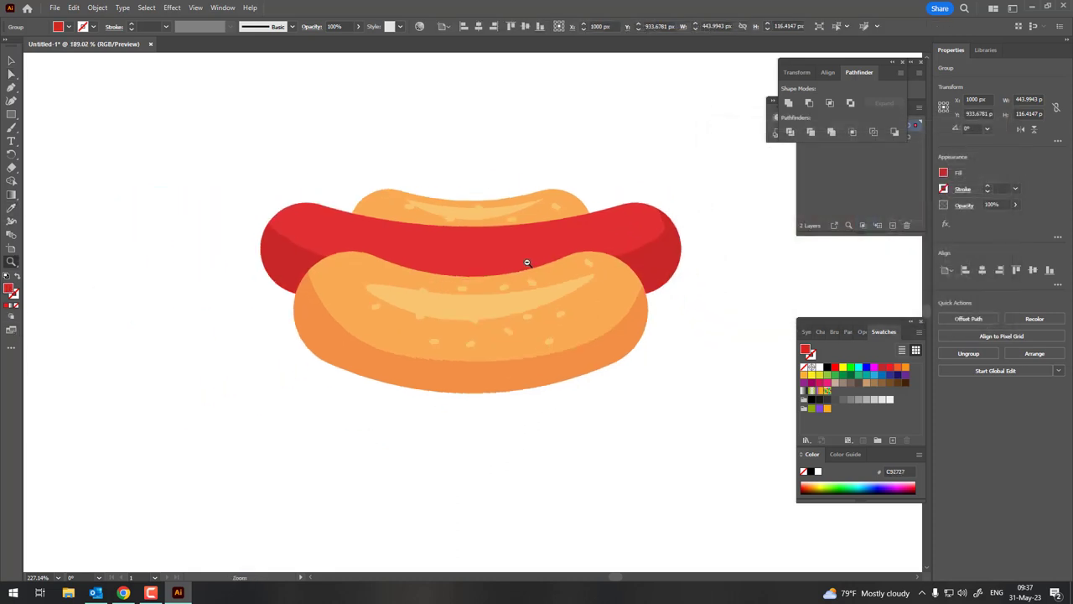
Draw a triangular highlight near the sausage's right end and fill it pink F76666.
key(z)
drag(527, 259, 637, 318)
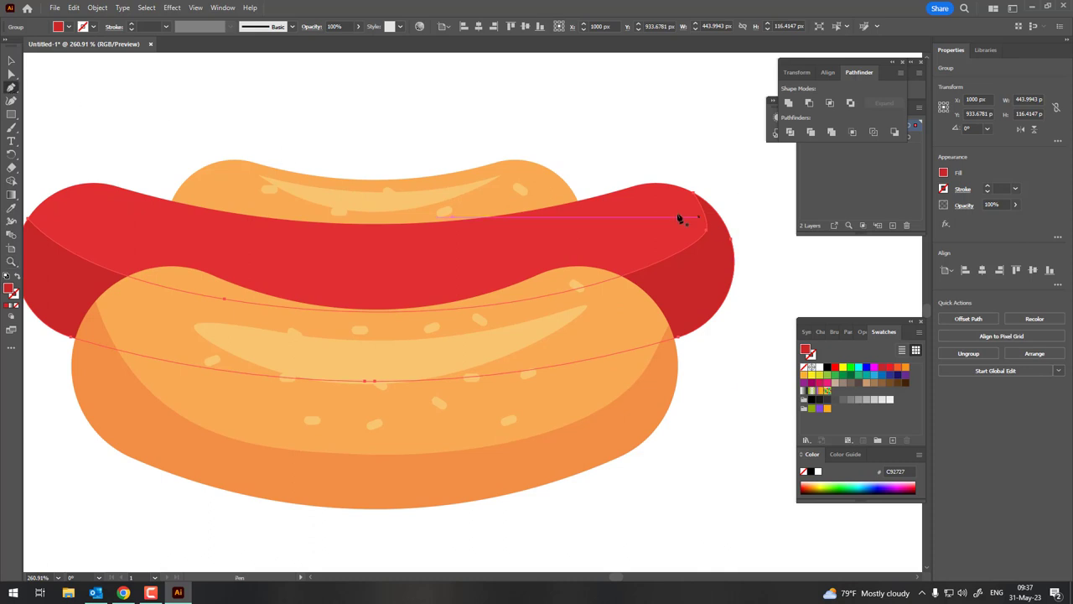
click(636, 199)
click(602, 227)
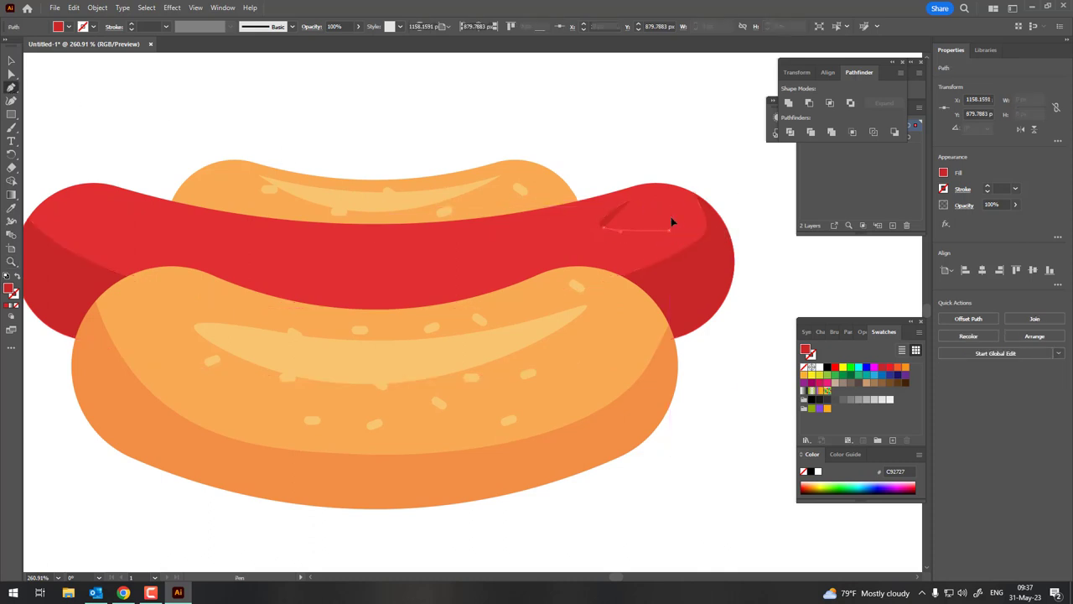
click(666, 237)
click(629, 201)
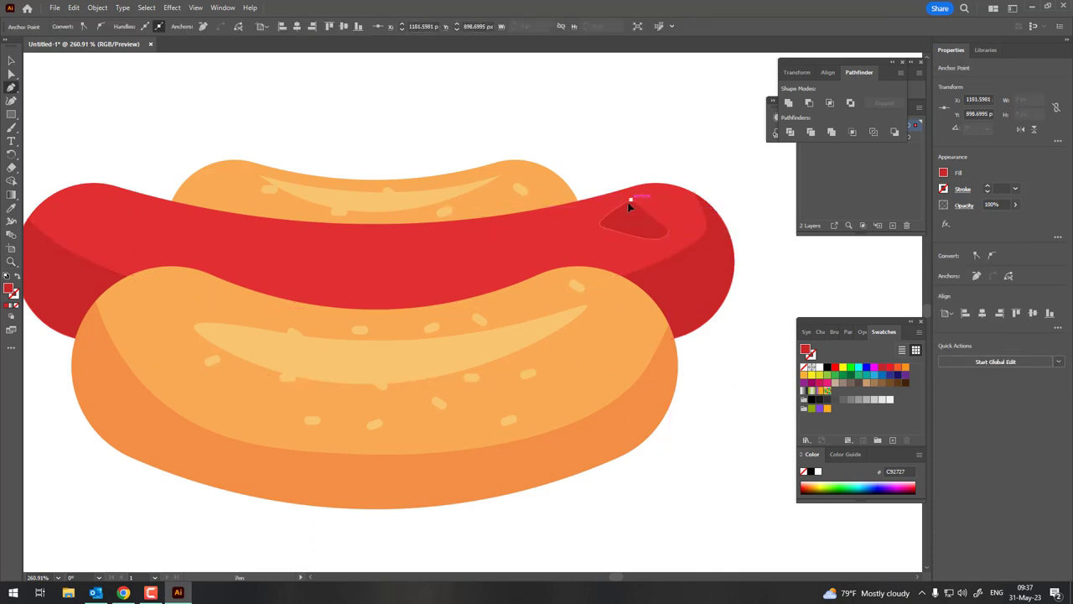
click(11, 208)
click(165, 220)
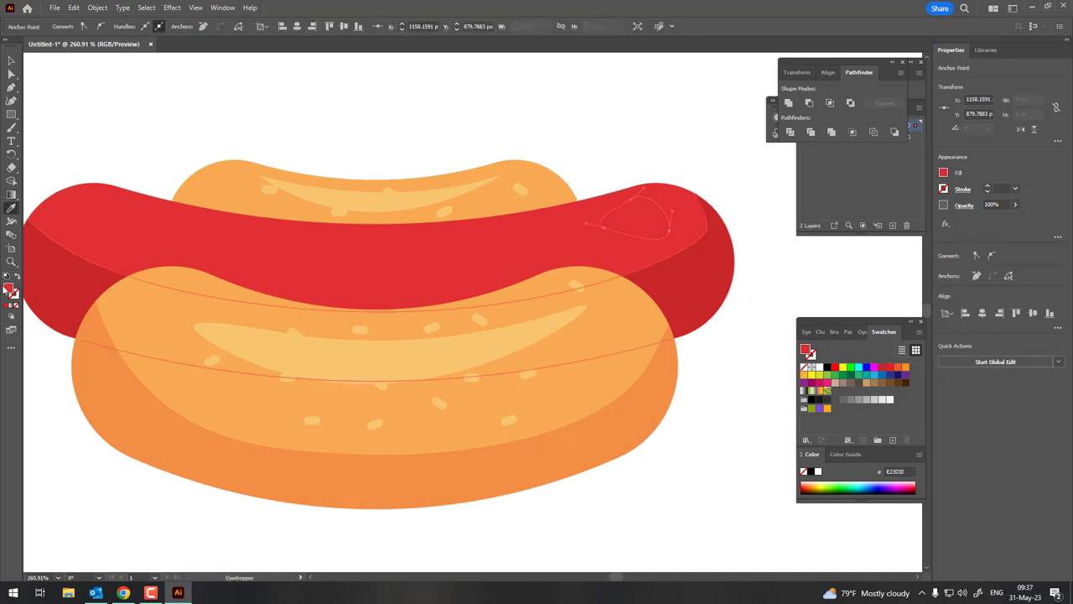
double_click(10, 289)
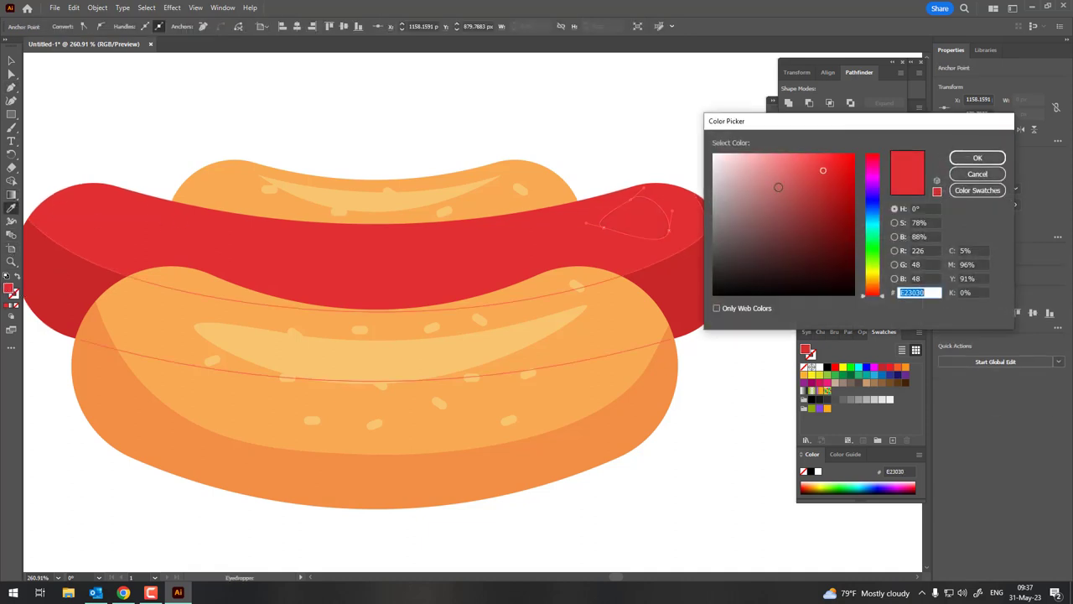
click(798, 158)
click(977, 158)
Round the triangular highlight's corners and edges with the Curvature tool.
mouse_move(757, 204)
mouse_down()
mouse_move(471, 219)
mouse_move(549, 237)
mouse_up()
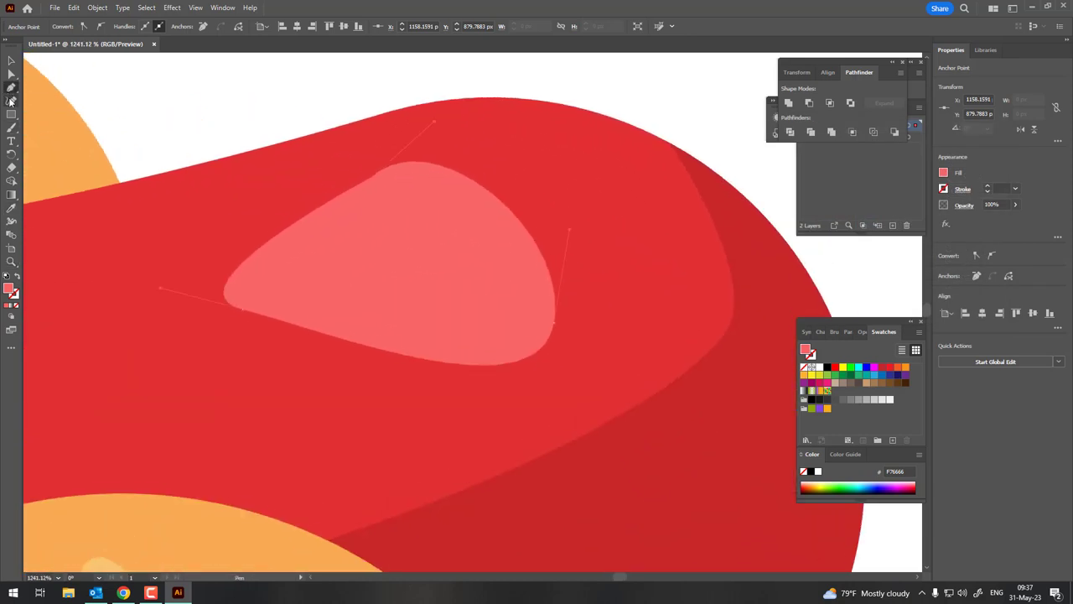
click(11, 101)
double_click(383, 173)
mouse_move(383, 172)
mouse_down()
mouse_move(465, 193)
mouse_move(378, 187)
mouse_up()
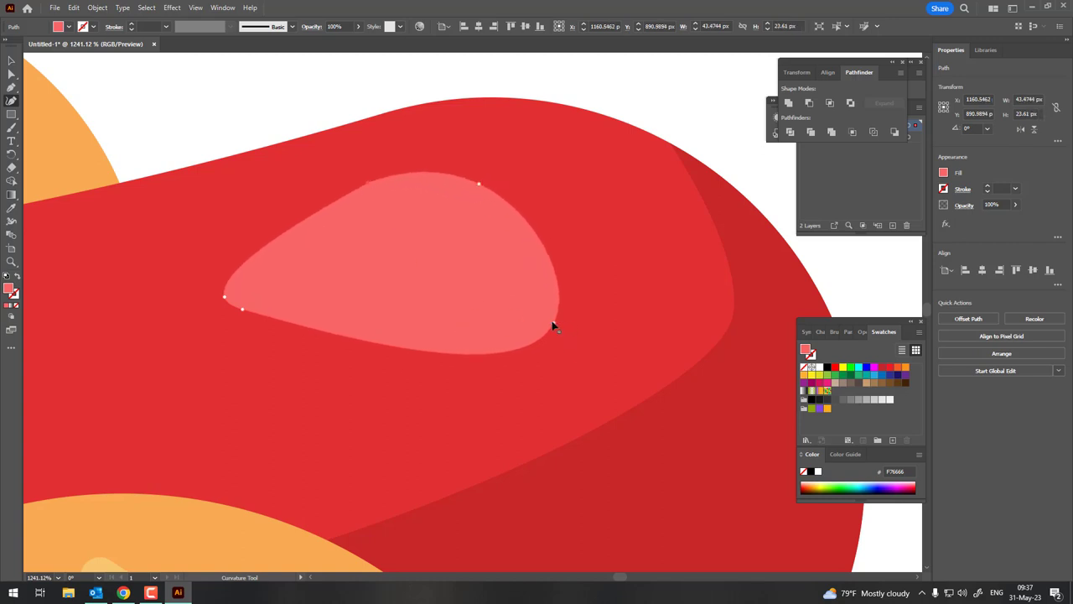
drag(552, 326, 529, 274)
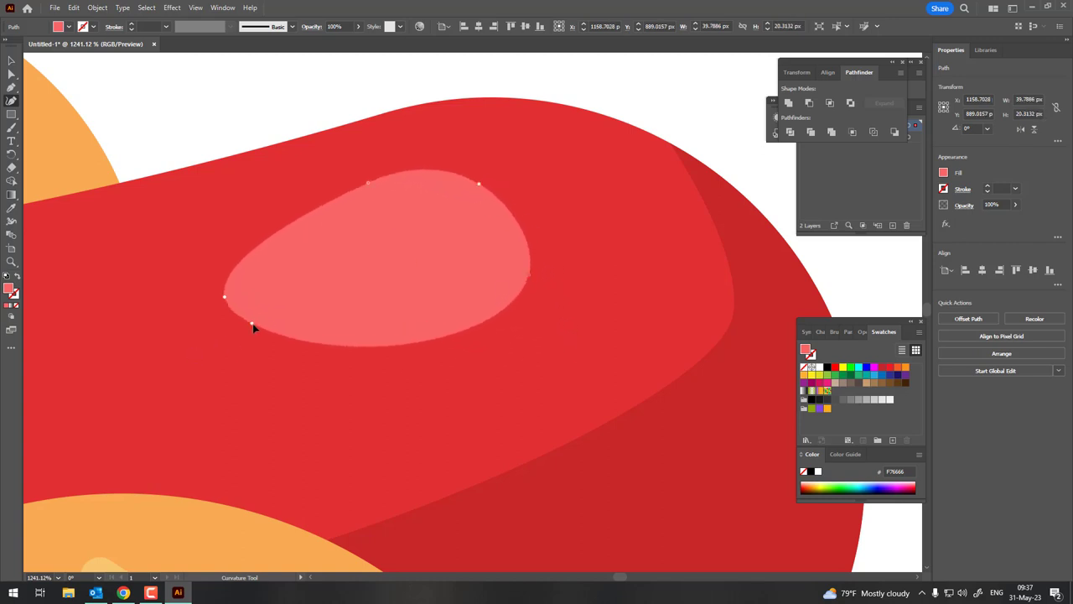
scroll(388, 265, down, 3)
scroll(347, 311, down, 3)
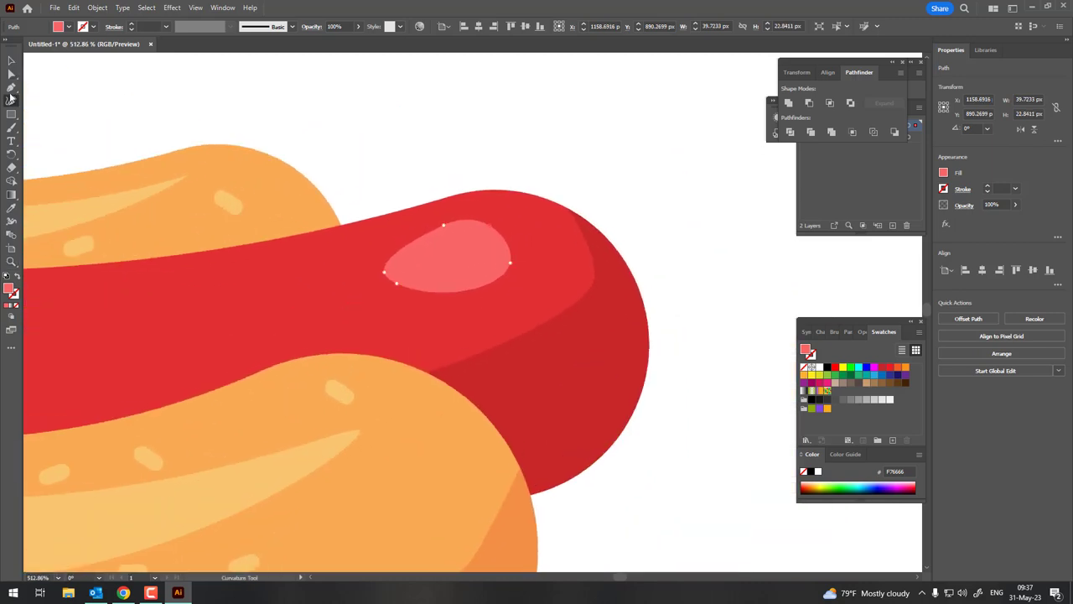
Add a small crescent over the first highlight and fade both highlights to 60% opacity.
click(428, 312)
drag(493, 305, 507, 316)
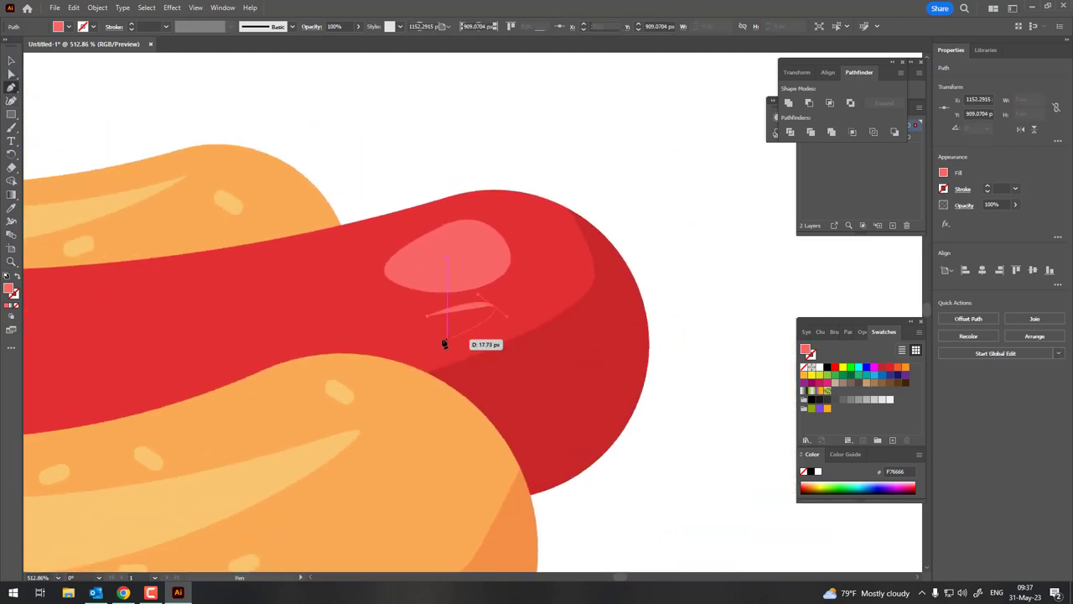
drag(452, 345, 424, 331)
scroll(462, 304, down, 1)
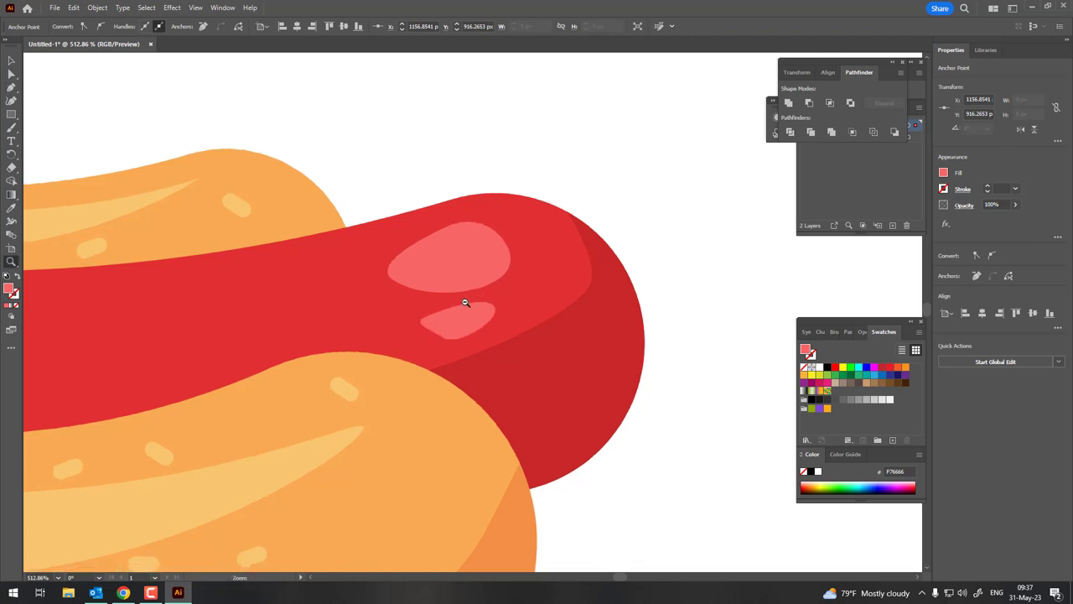
drag(468, 315, 490, 281)
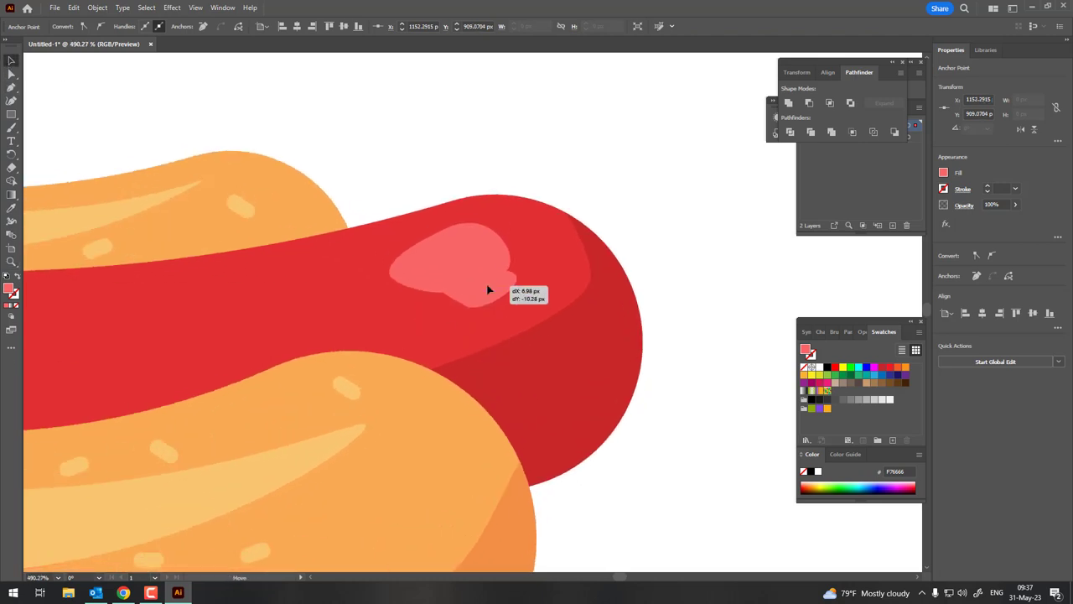
shift+click(469, 237)
click(358, 26)
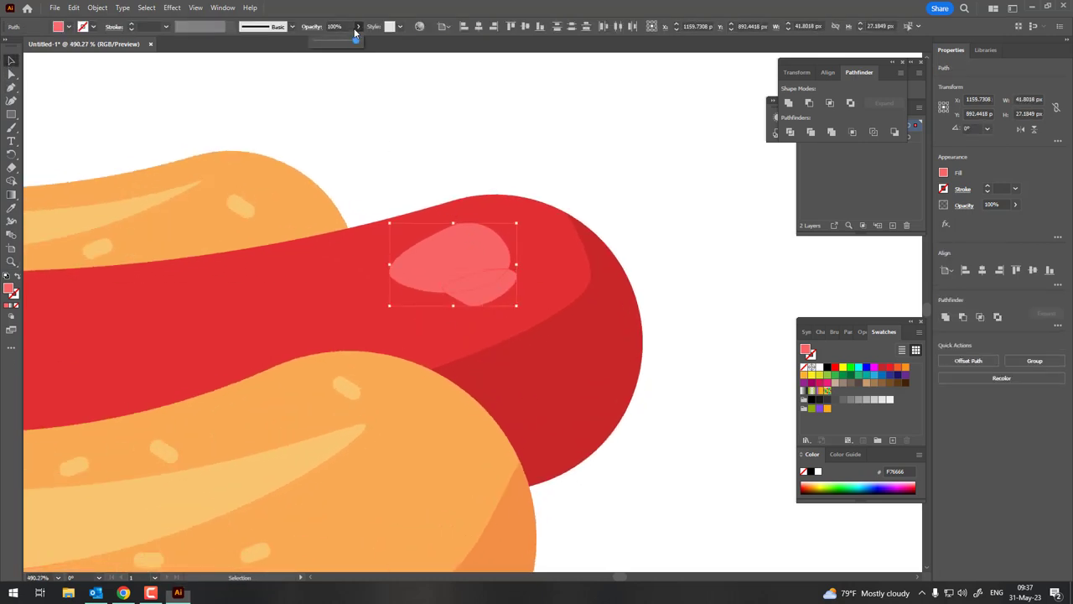
drag(359, 41, 342, 42)
click(515, 82)
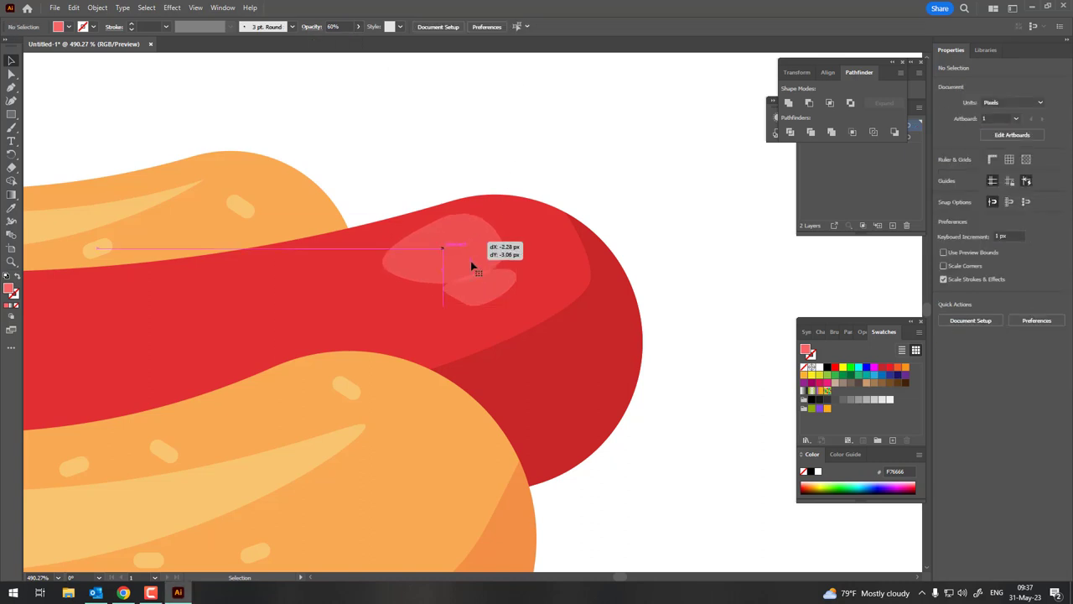
Reshape the smaller highlight into an oval, removing its extra top-left point.
drag(474, 255, 465, 290)
scroll(642, 334, up, 10)
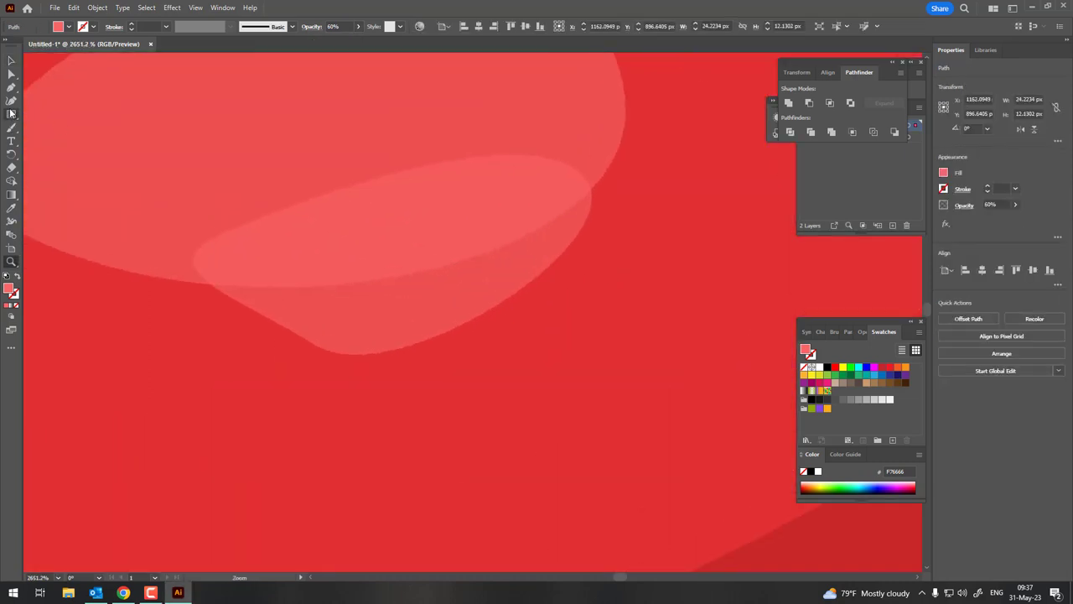
drag(316, 347, 312, 372)
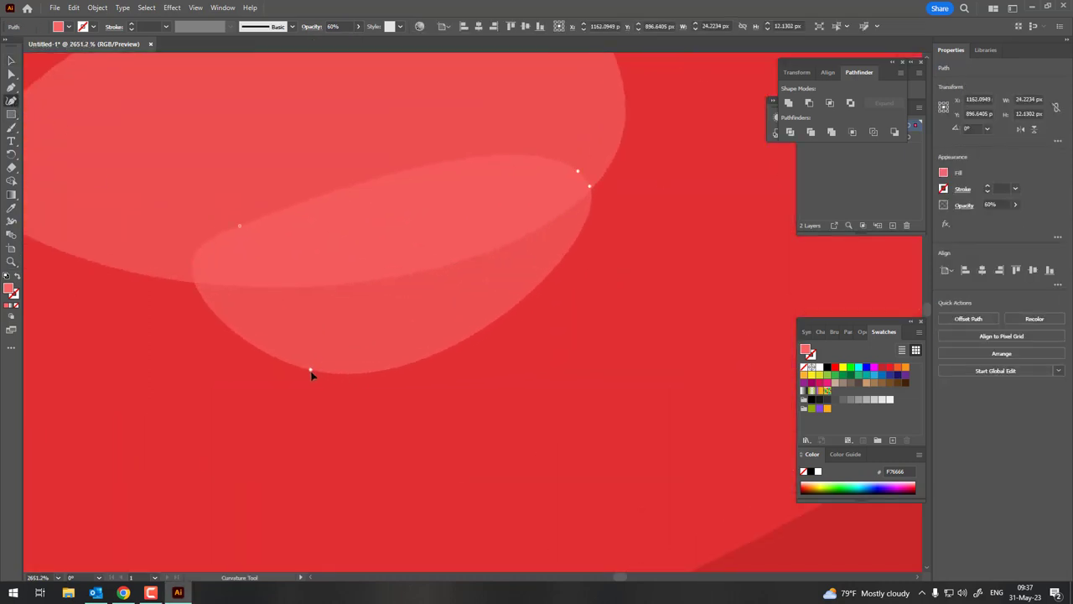
drag(240, 225, 249, 190)
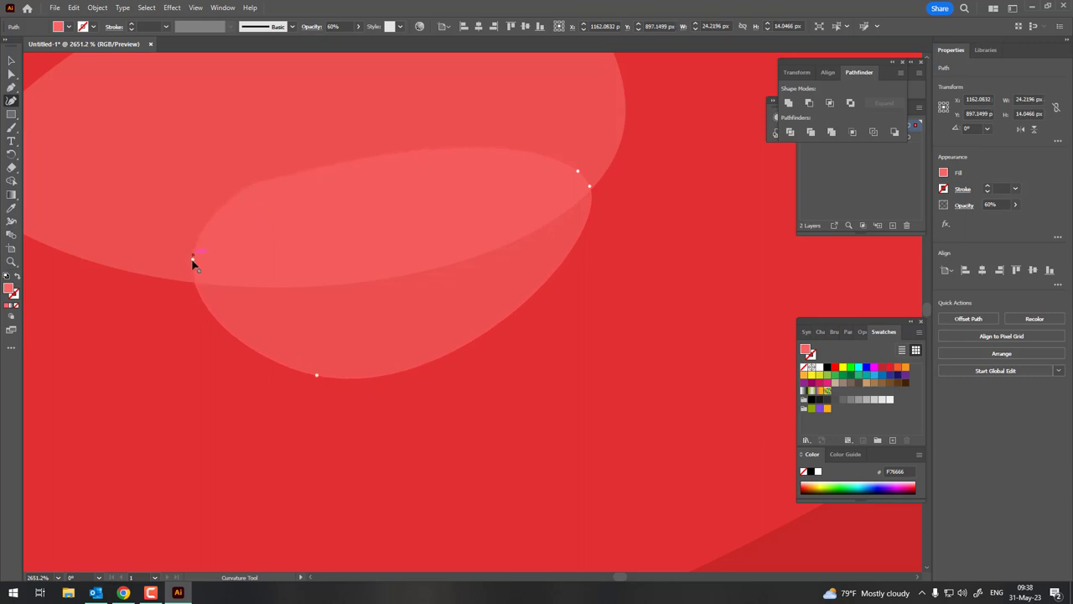
drag(193, 257, 239, 279)
drag(255, 184, 355, 207)
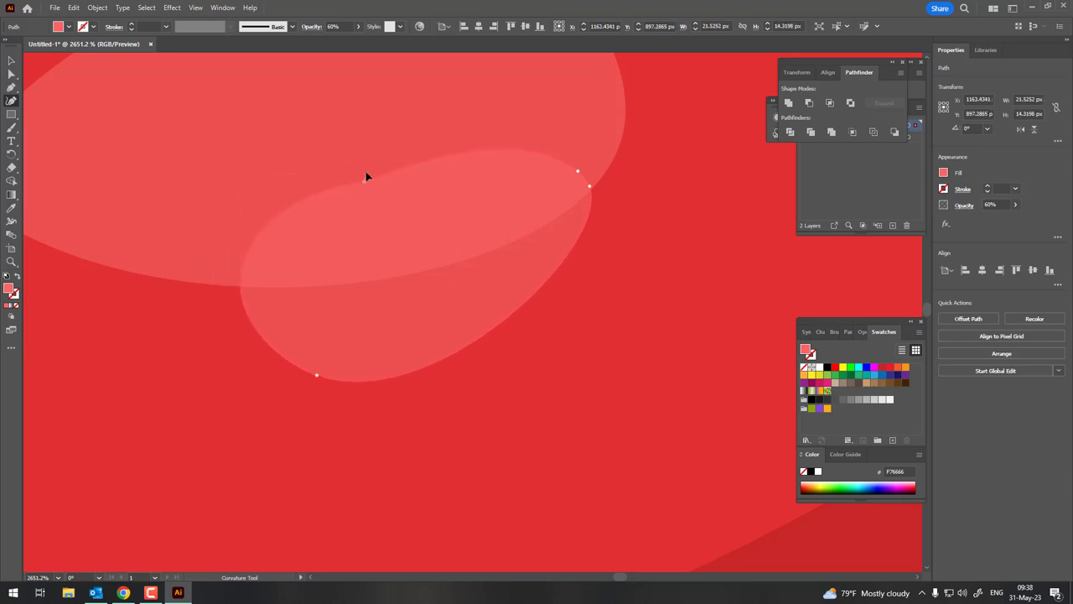
key(Delete)
drag(591, 190, 579, 263)
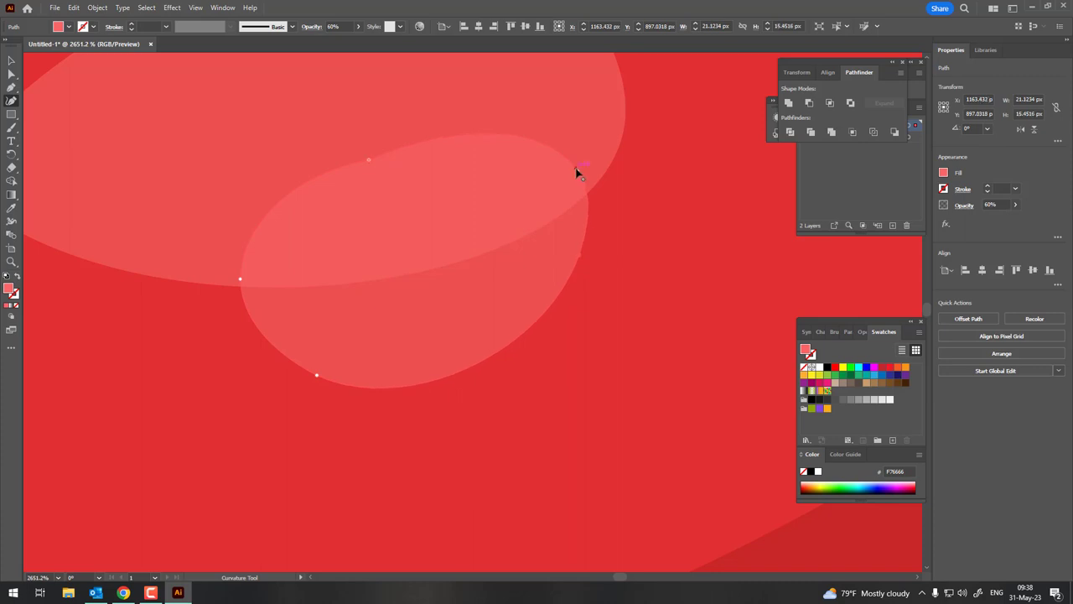
mouse_move(578, 171)
mouse_down()
mouse_move(575, 210)
mouse_move(549, 218)
mouse_up()
key(ctrl+0)
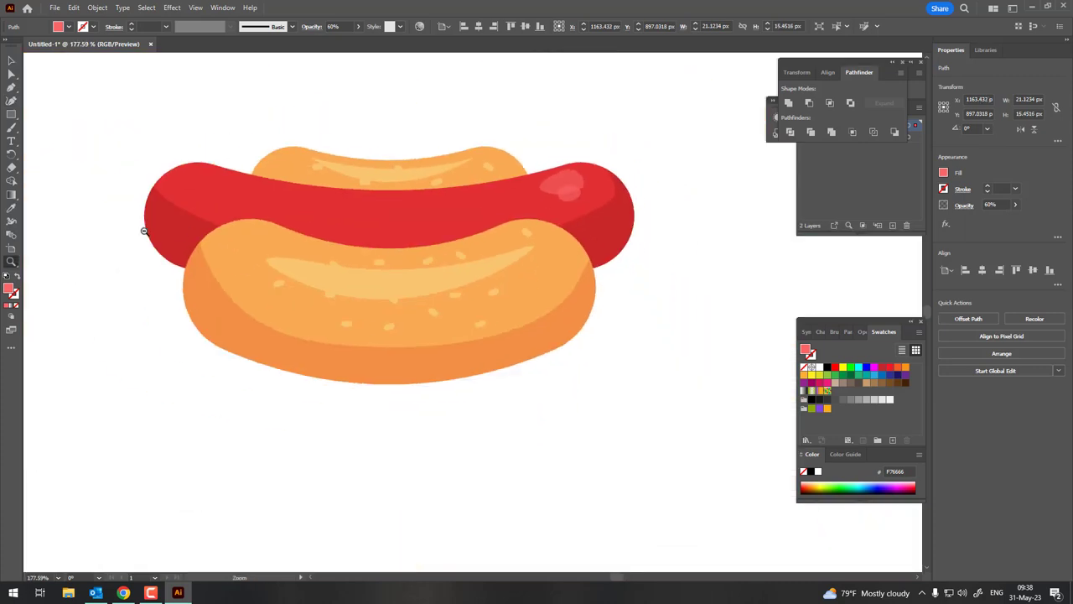
Group the two pink highlights and place a pasted-in-front copy at the sausage's left end.
click(570, 180)
click(98, 8)
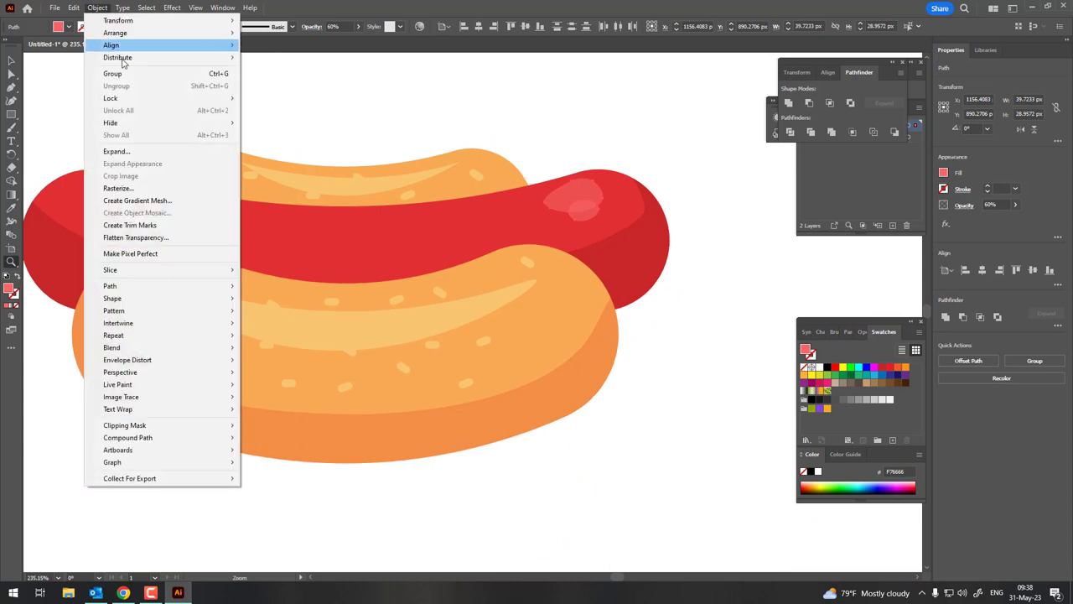
click(120, 72)
click(74, 8)
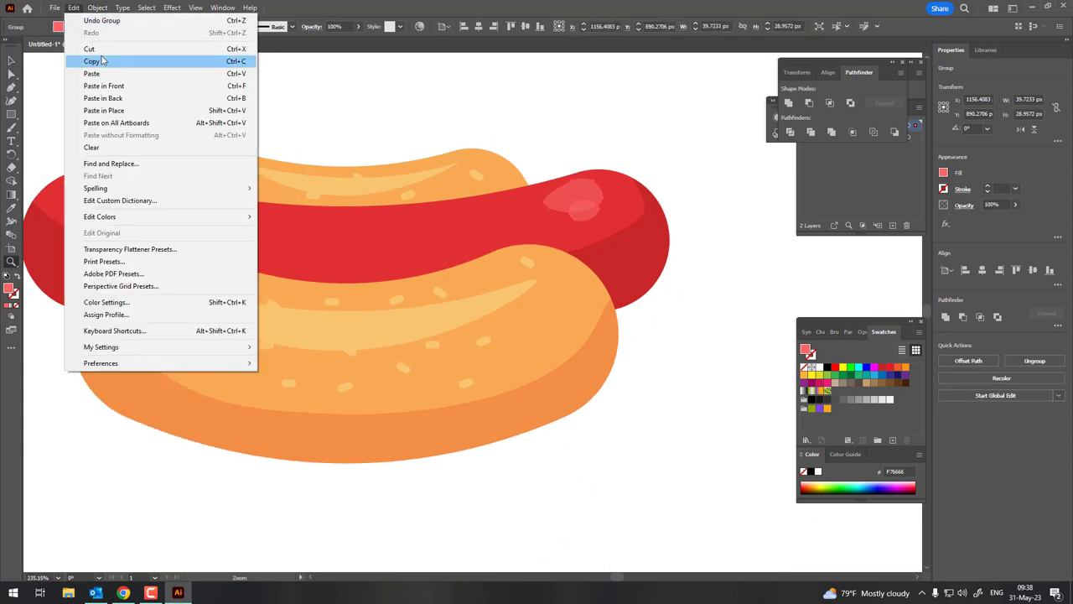
click(91, 61)
click(74, 8)
click(118, 87)
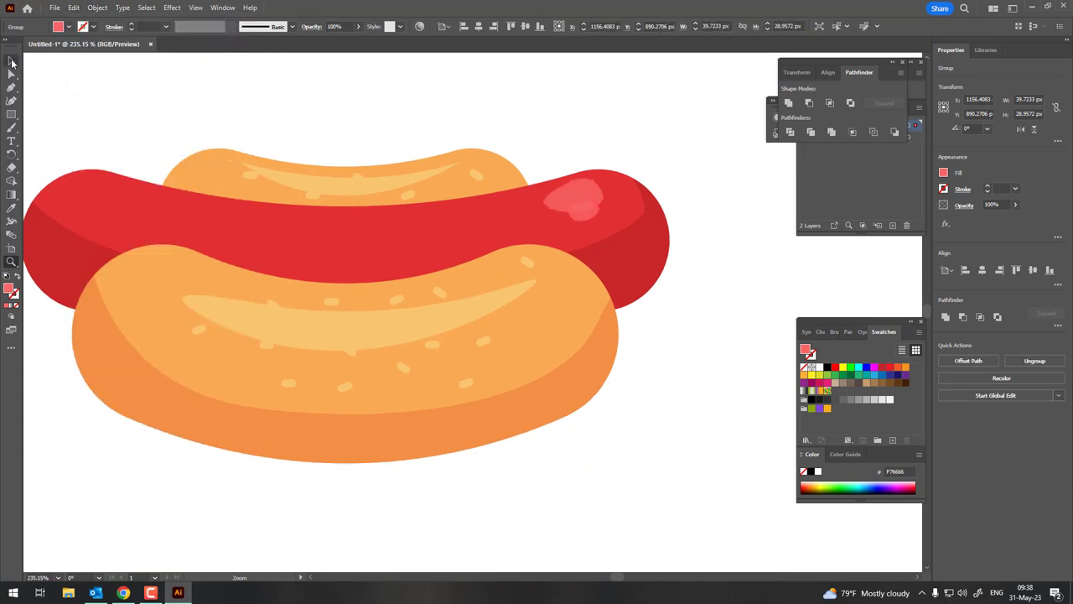
mouse_move(597, 206)
mouse_down()
mouse_move(118, 208)
mouse_move(129, 164)
mouse_up()
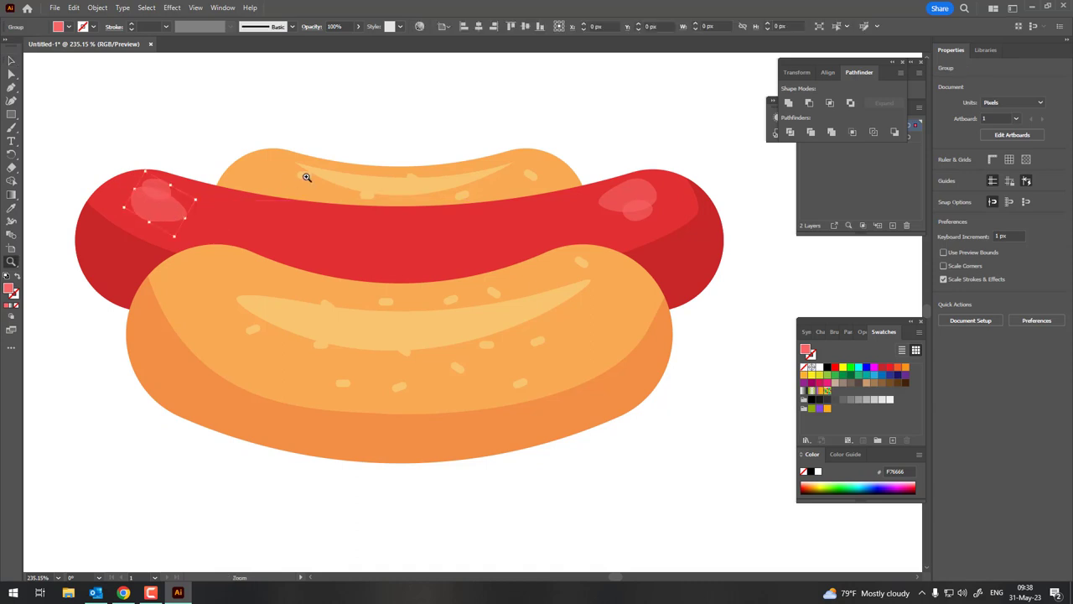
mouse_move(306, 175)
mouse_down()
mouse_move(172, 227)
mouse_move(300, 260)
mouse_move(135, 165)
mouse_up()
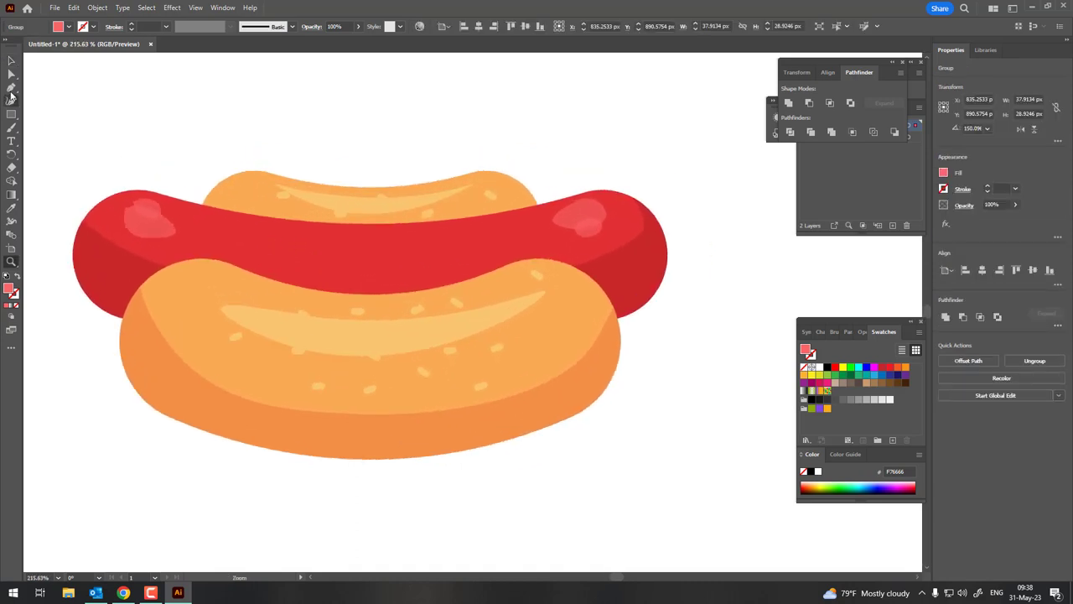
click(10, 90)
Draw a straight line across the sausage top with a light-orange F9C470 stroke, no fill.
click(189, 231)
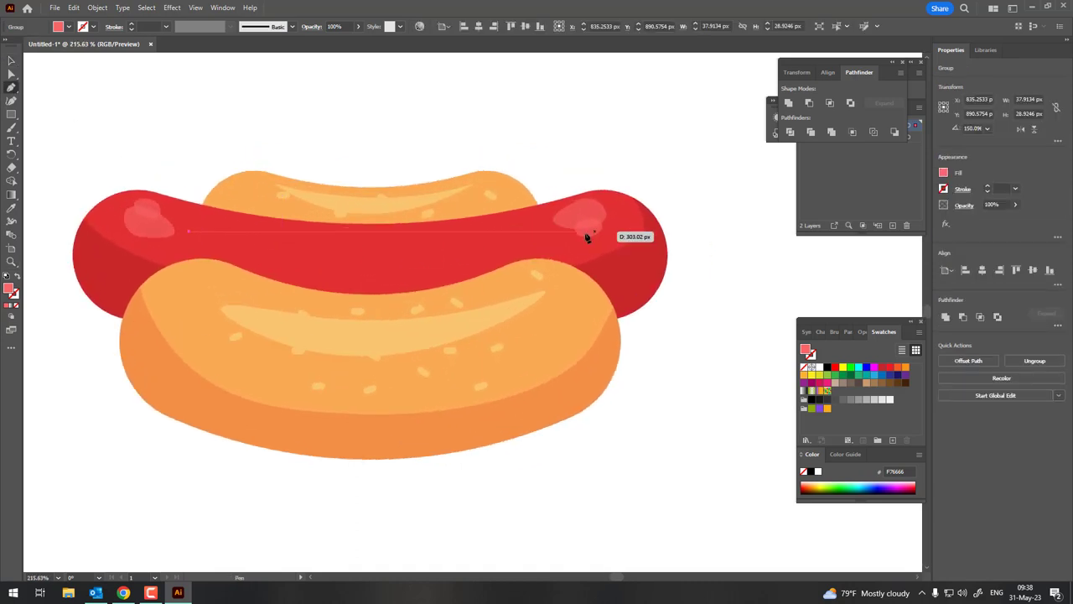
click(585, 228)
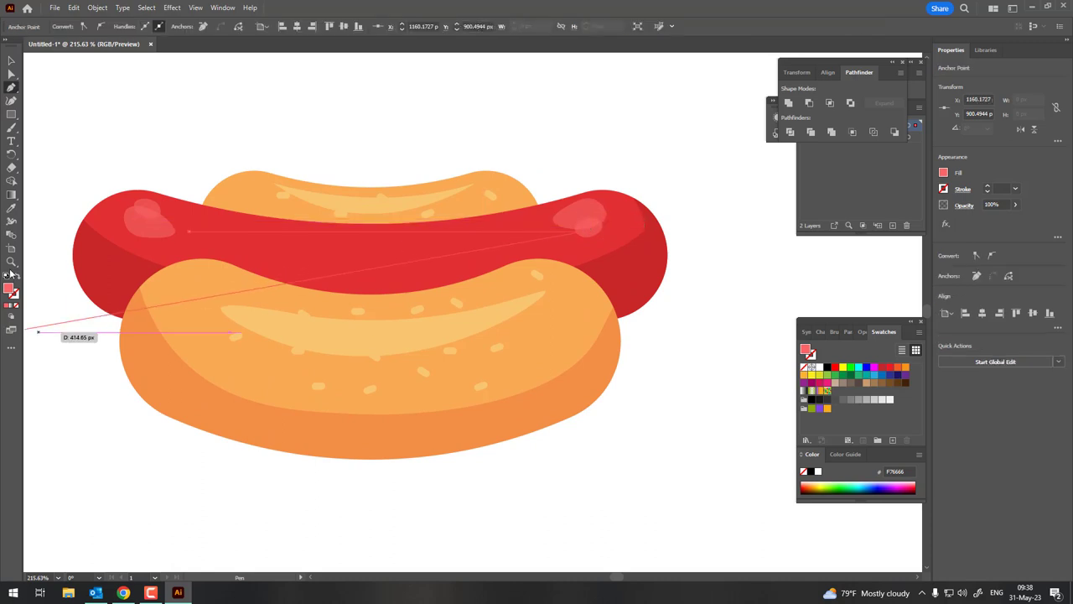
click(11, 208)
click(257, 307)
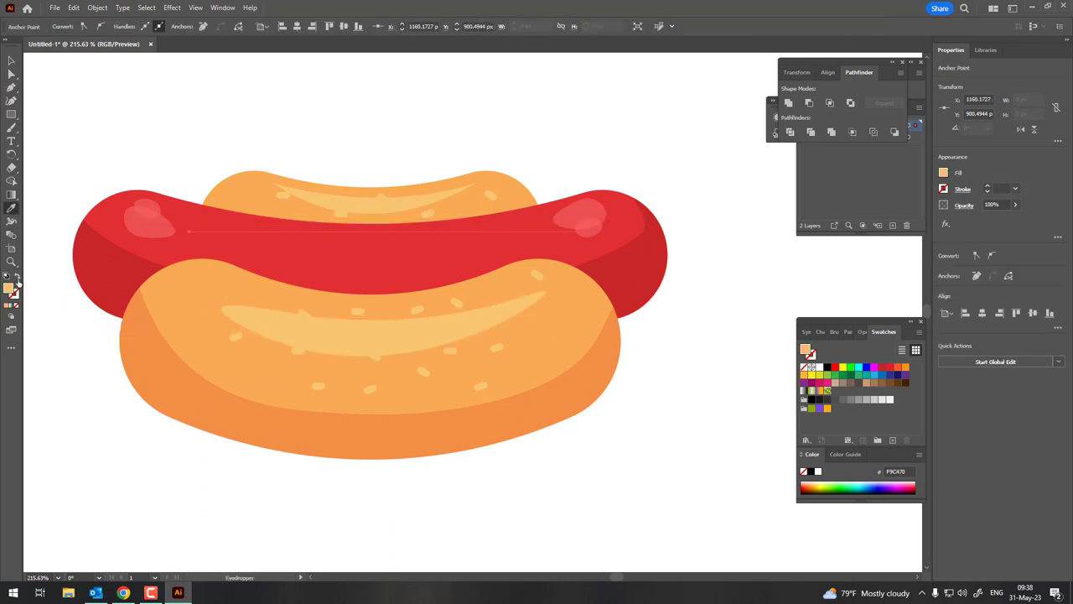
click(16, 282)
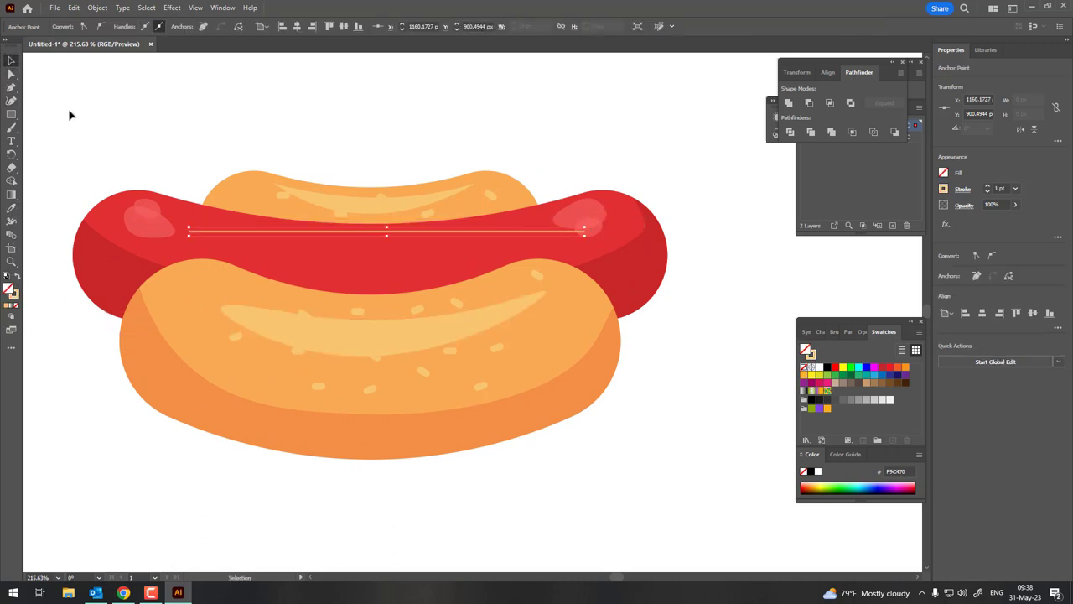
click(172, 8)
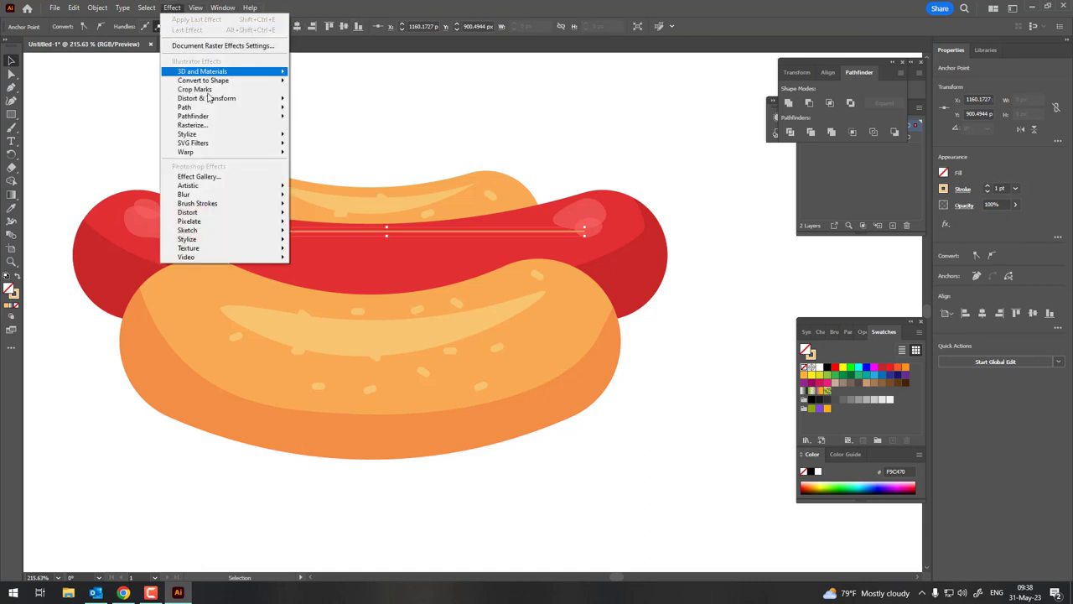
mouse_move(206, 98)
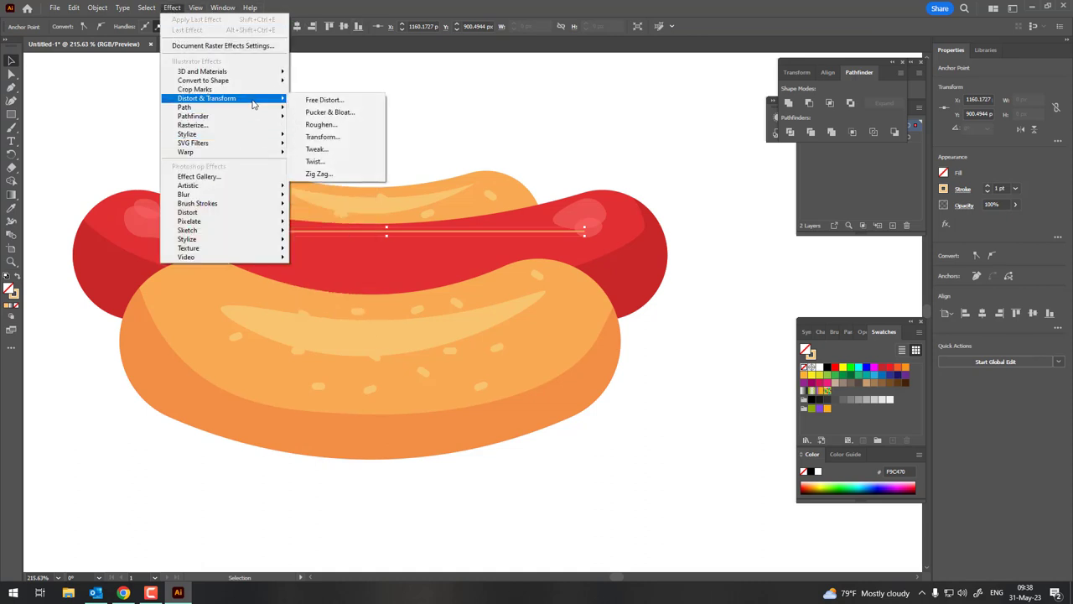
Apply a Zig Zag effect to the line: 7 px size, 5 ridges per segment, smooth points.
click(357, 173)
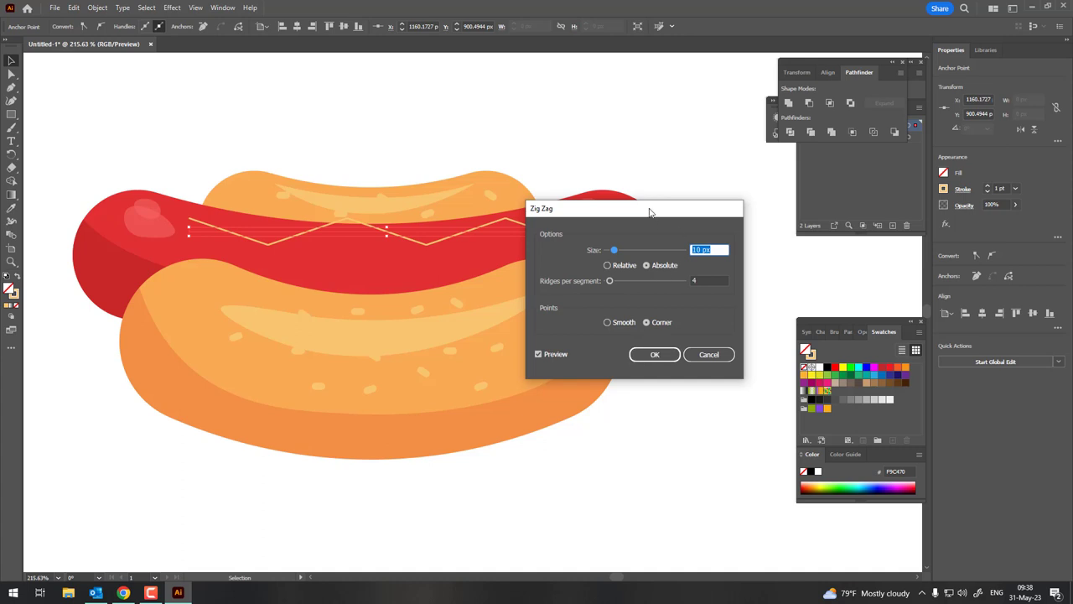
drag(649, 212, 767, 206)
mouse_move(756, 248)
mouse_down()
mouse_move(733, 273)
mouse_move(749, 274)
mouse_move(734, 244)
mouse_up()
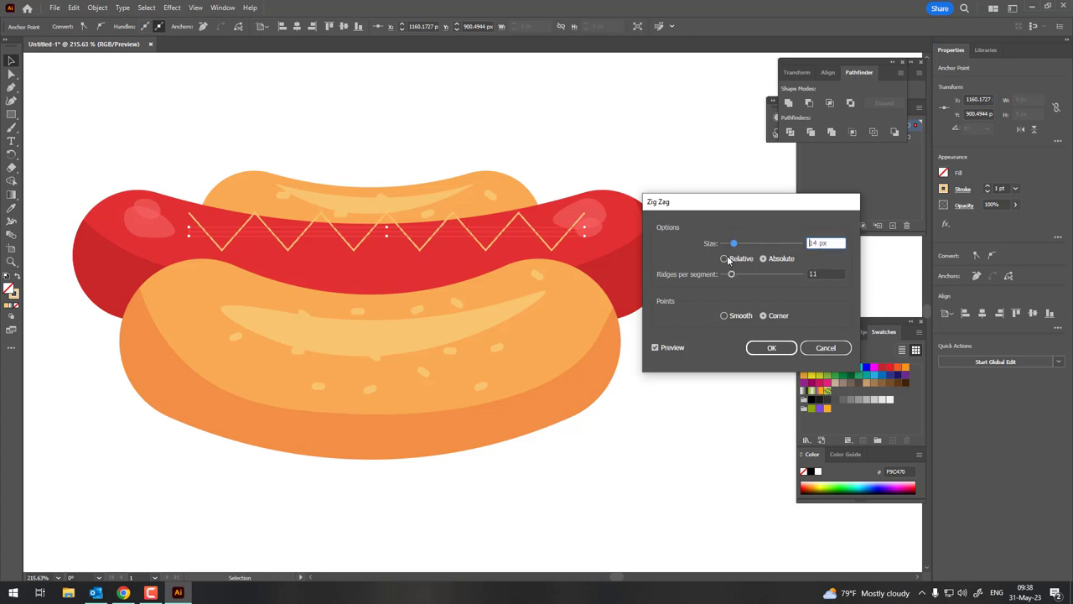
click(738, 261)
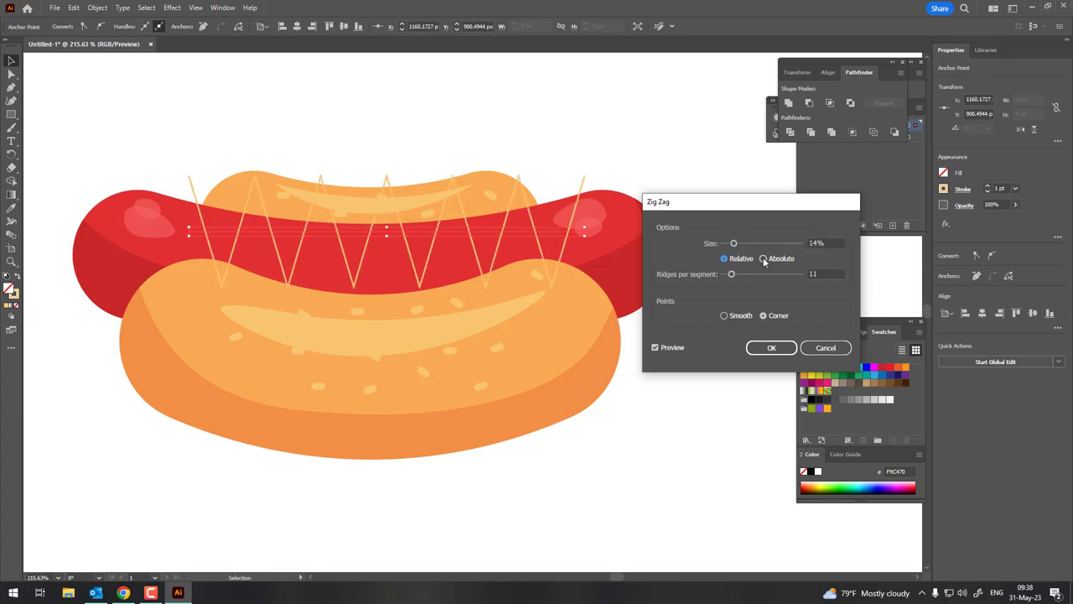
click(741, 317)
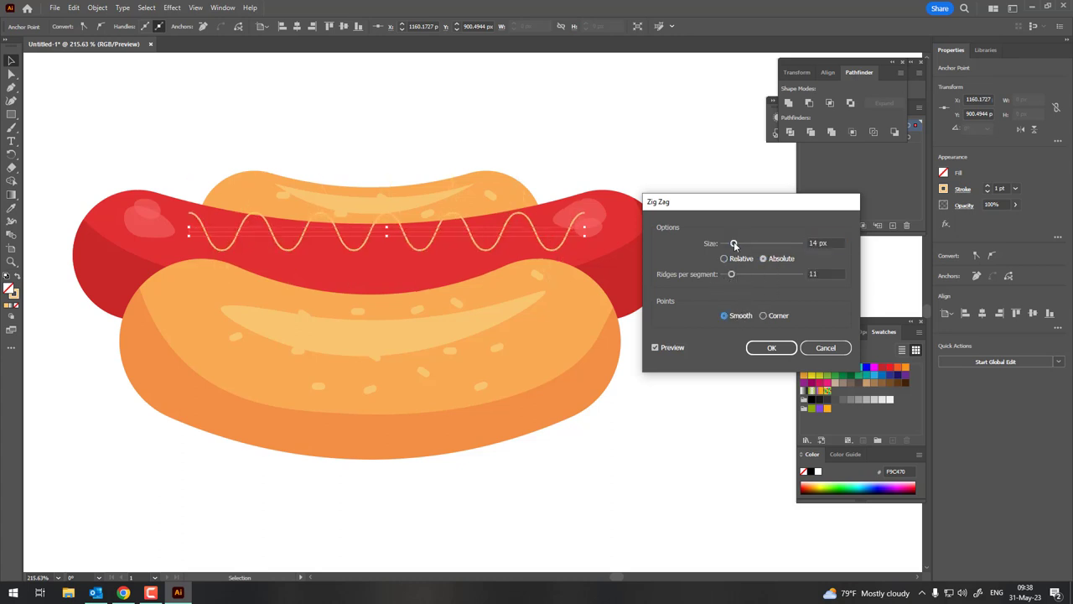
drag(733, 244, 730, 249)
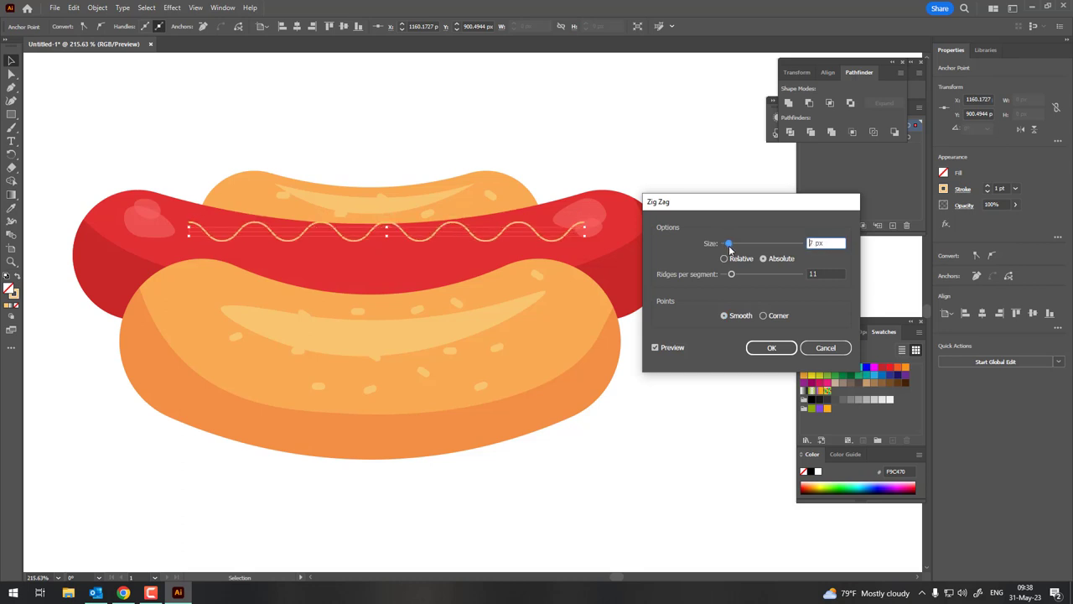
click(812, 274)
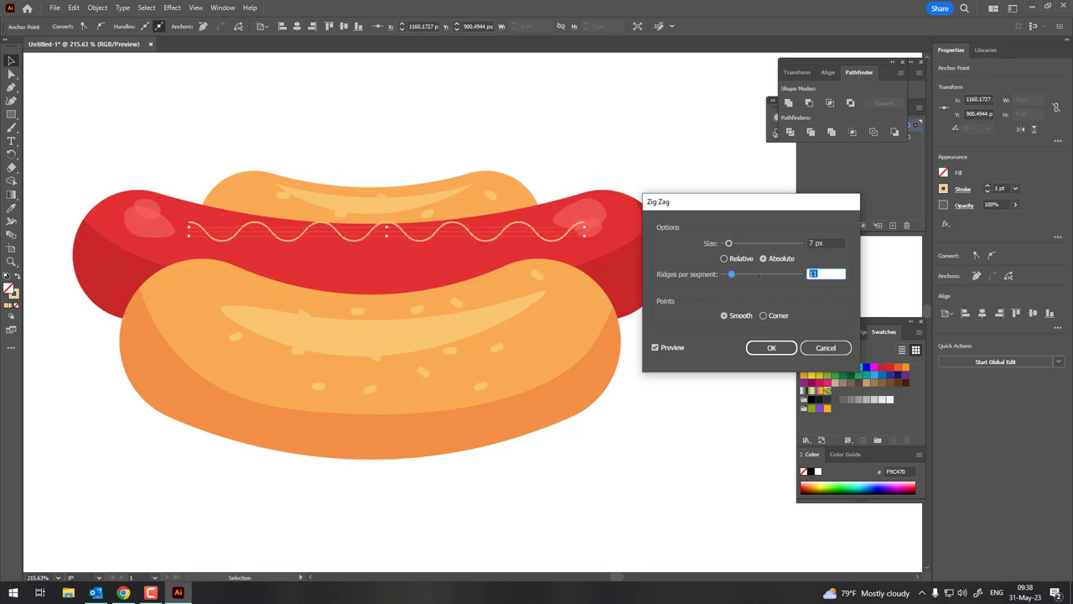
text(5)
click(829, 242)
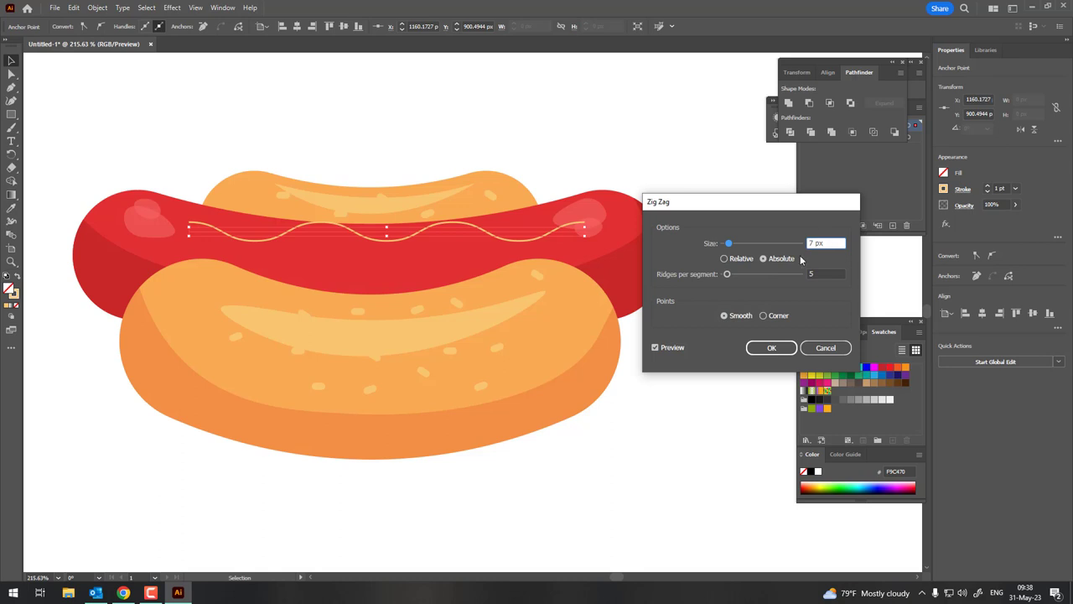
click(771, 348)
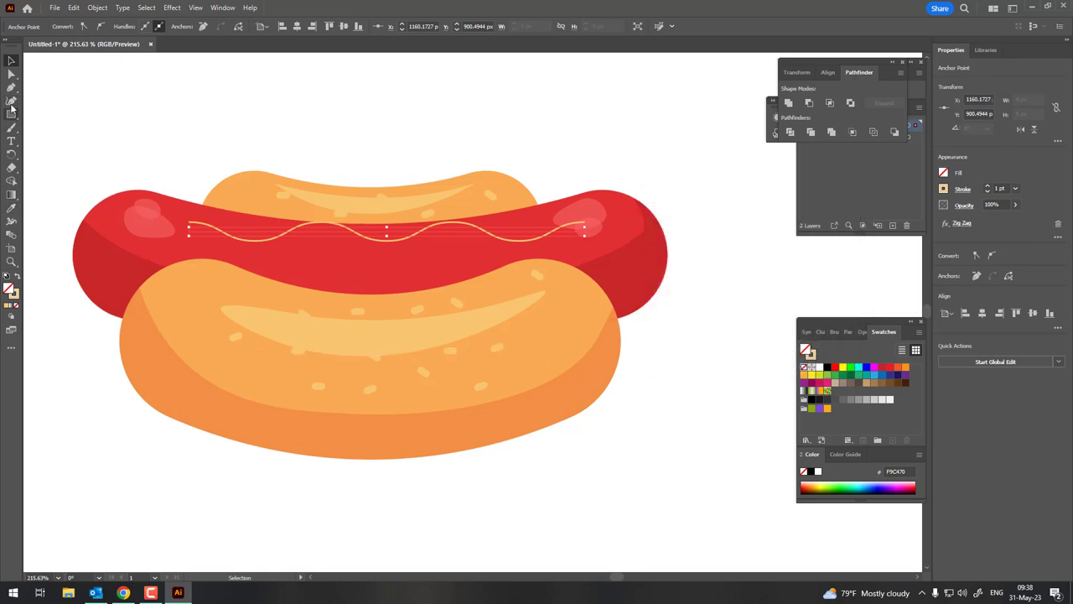
click(11, 100)
Sag the wave's middle downward and make it a 14 pt stroke with round caps.
drag(388, 232, 391, 260)
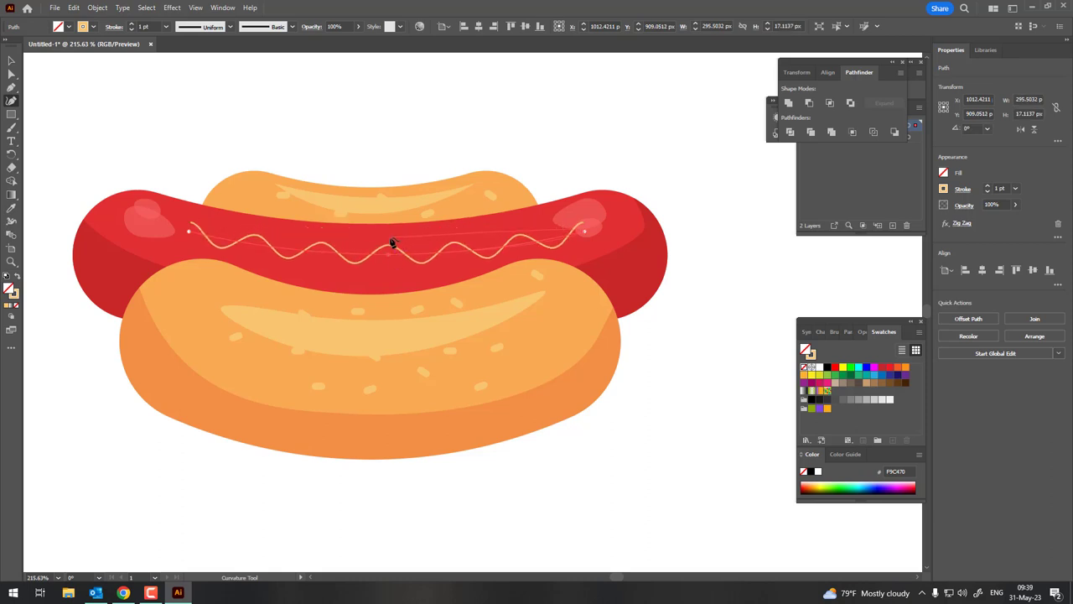
click(132, 24)
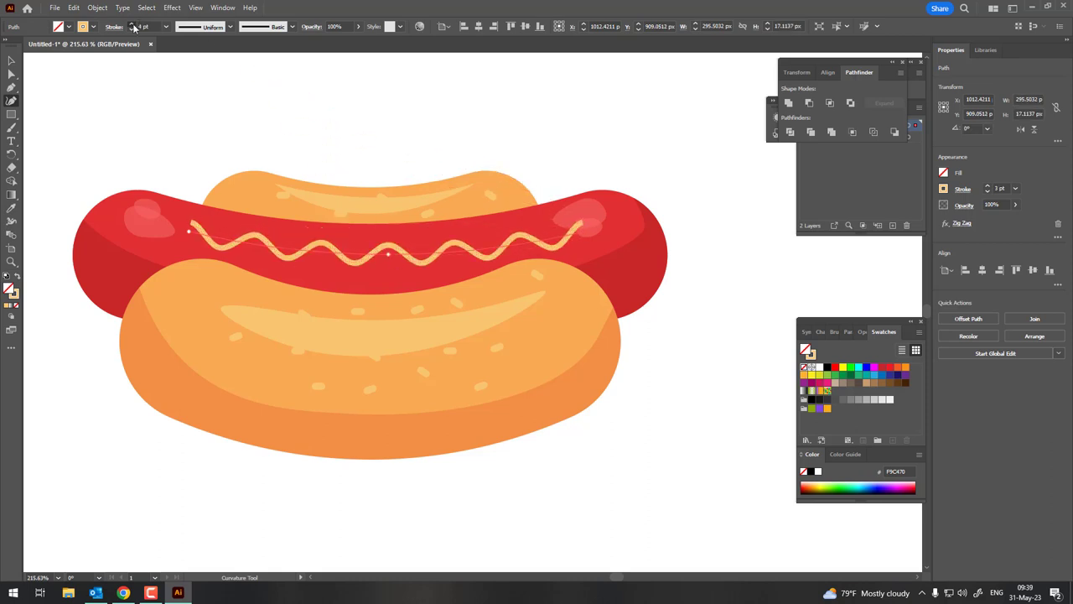
click(132, 24)
text(14)
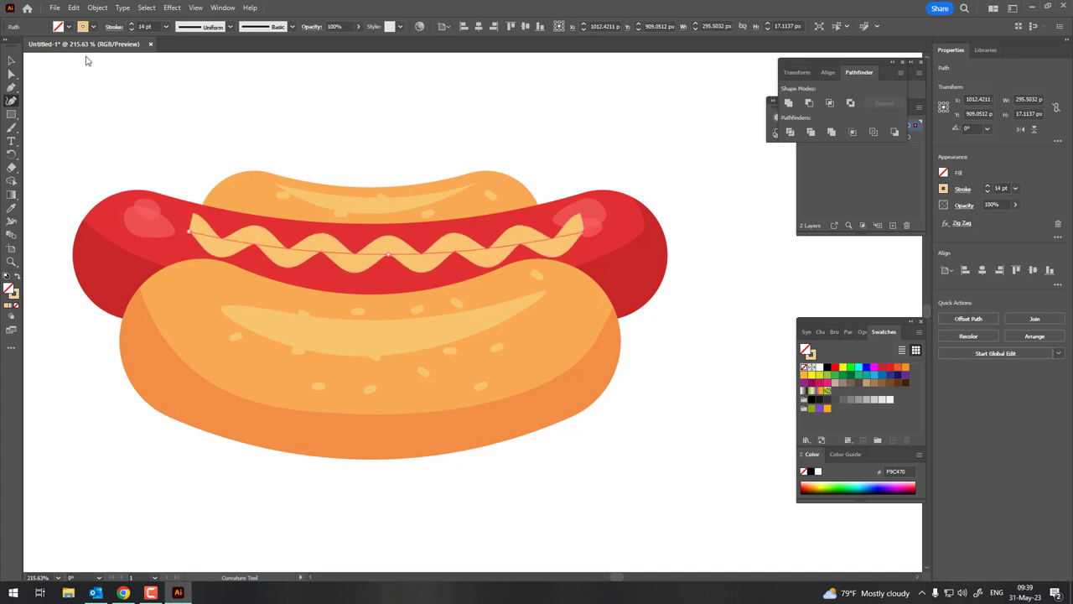
click(113, 27)
click(57, 56)
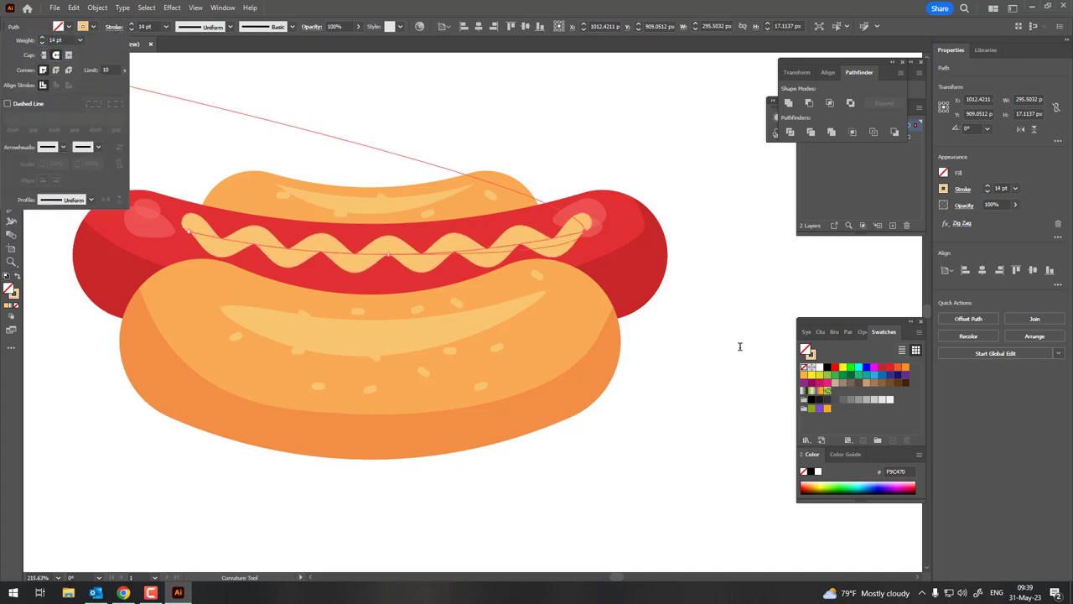
Expand the mustard wave's appearance into paths.
key(z)
mouse_move(553, 216)
mouse_down()
mouse_move(347, 239)
mouse_move(474, 300)
mouse_move(503, 300)
mouse_up()
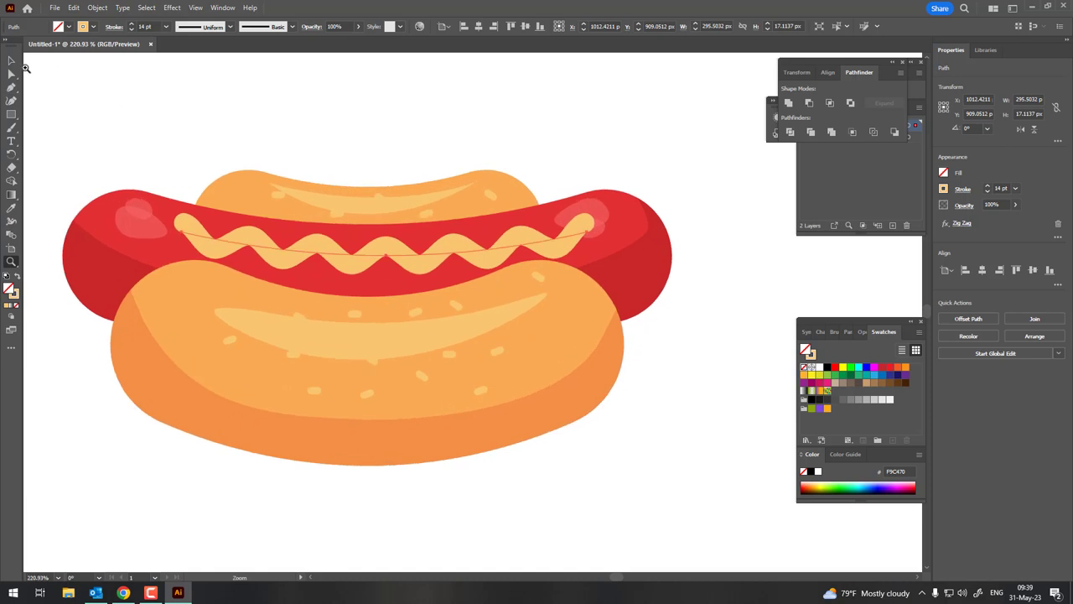
click(11, 60)
click(97, 8)
click(147, 164)
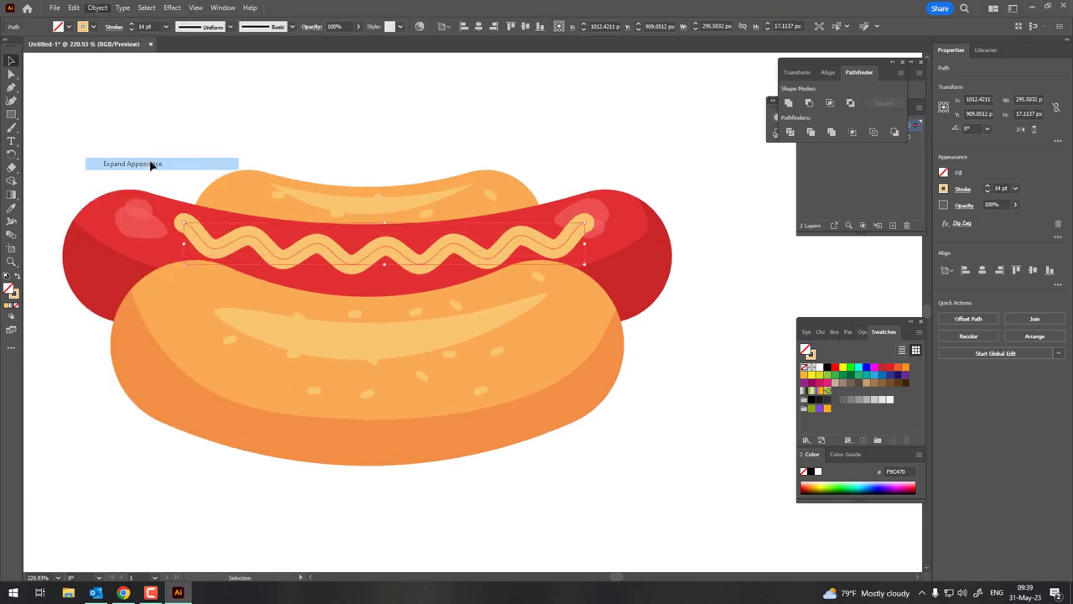
click(693, 357)
Expand the mustard stroke into a filled shape coloured light yellow F7CE72.
drag(503, 255, 490, 177)
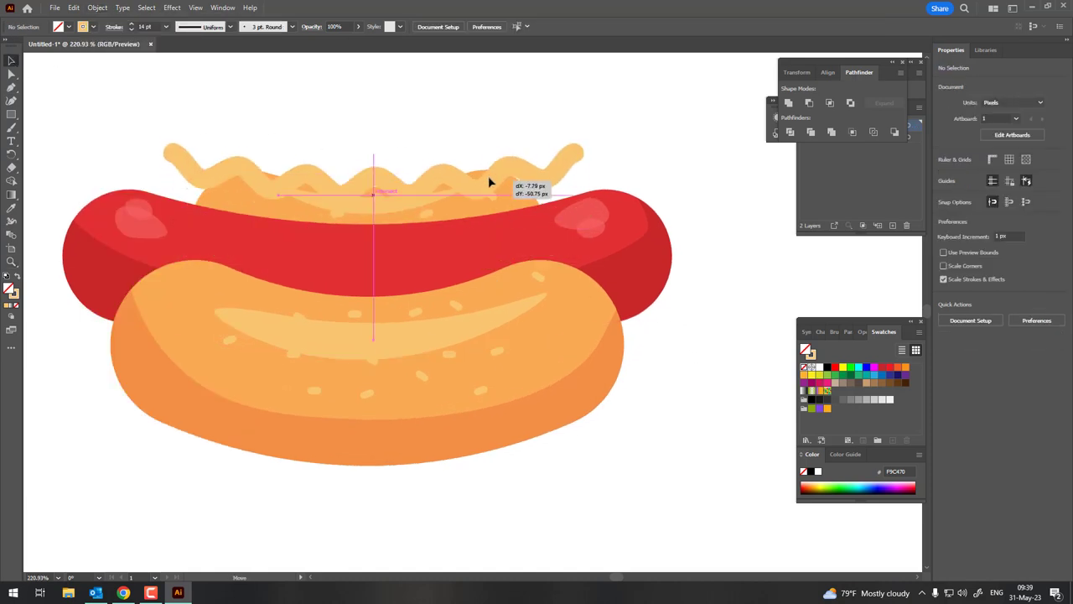
key(ctrl+z)
click(97, 7)
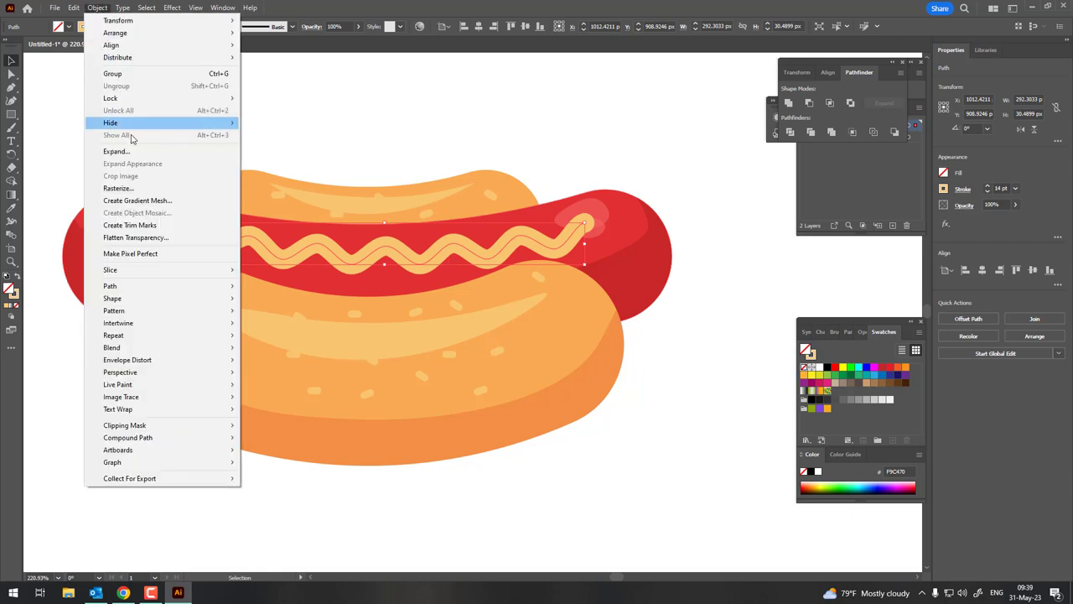
click(134, 152)
click(134, 320)
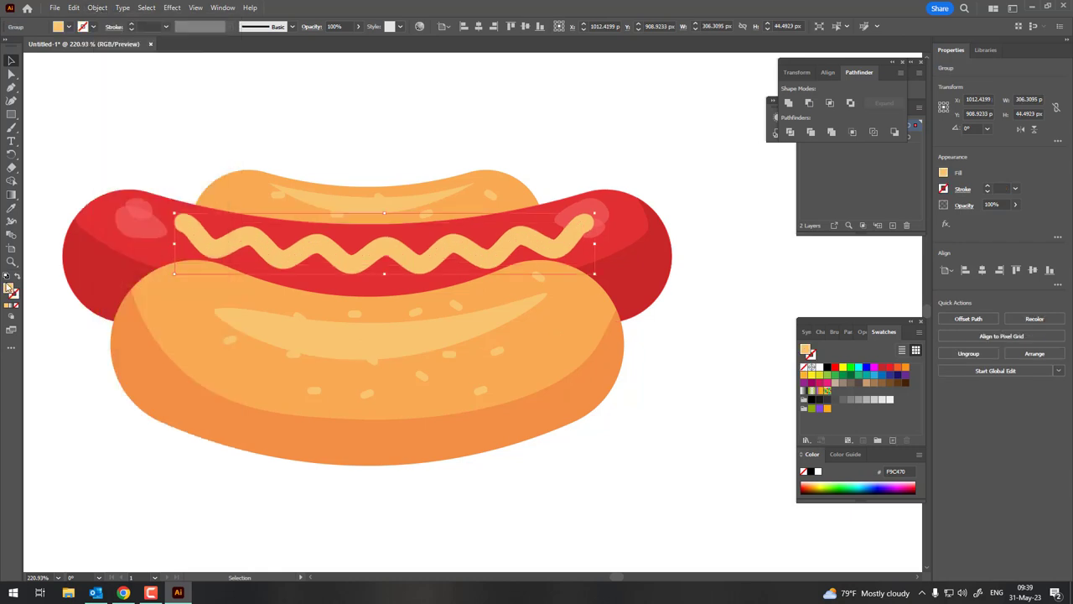
double_click(9, 287)
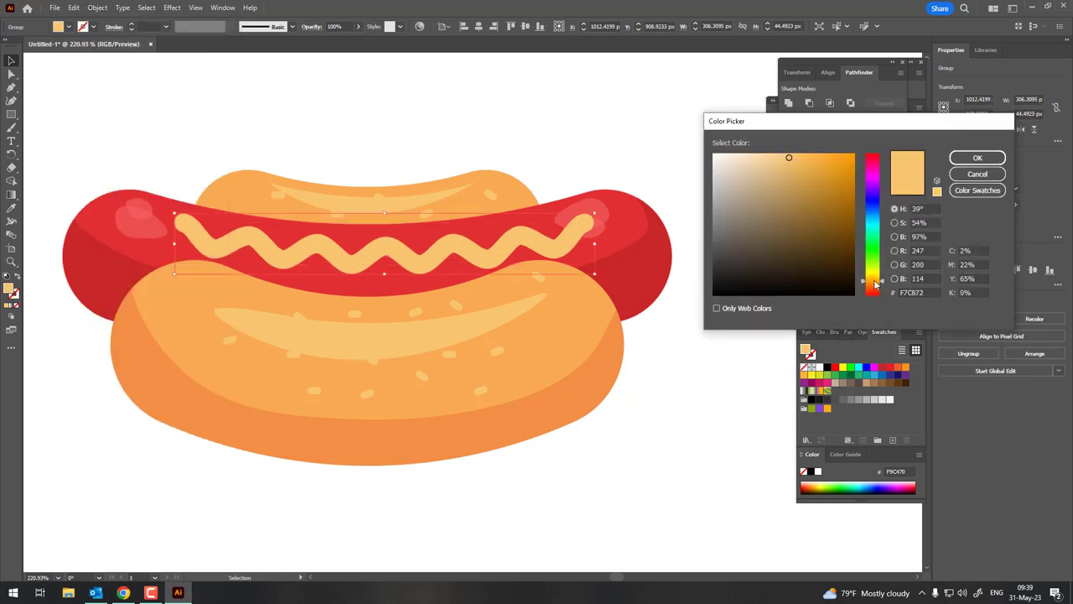
click(981, 158)
Nudge the mustard slightly up-left and tilt it to follow the sausage.
key(z)
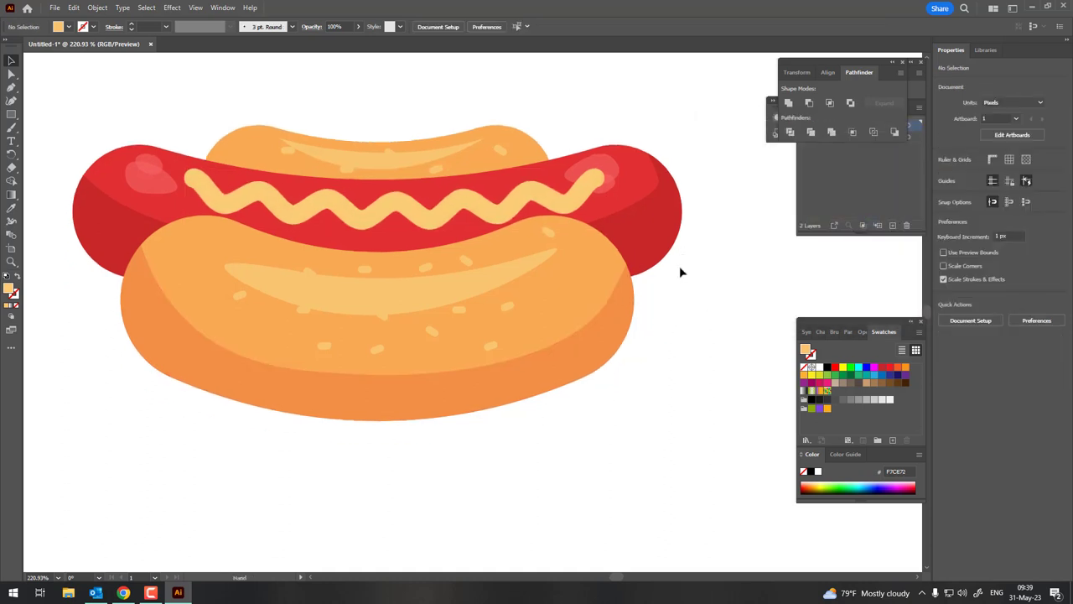
mouse_move(679, 268)
mouse_down()
mouse_move(503, 215)
mouse_move(476, 277)
mouse_up()
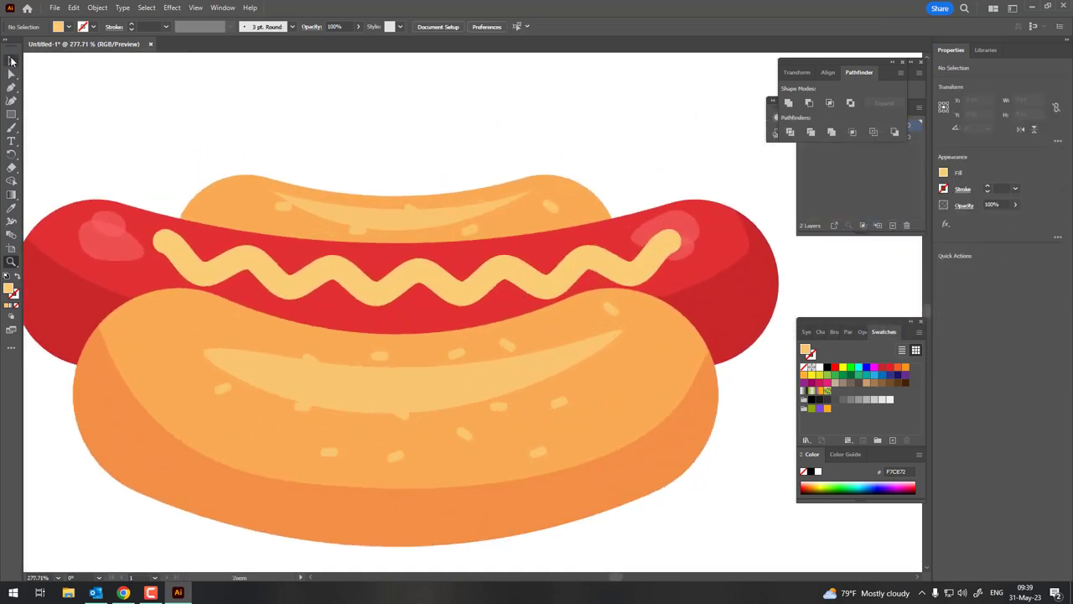
click(11, 60)
drag(392, 296, 385, 291)
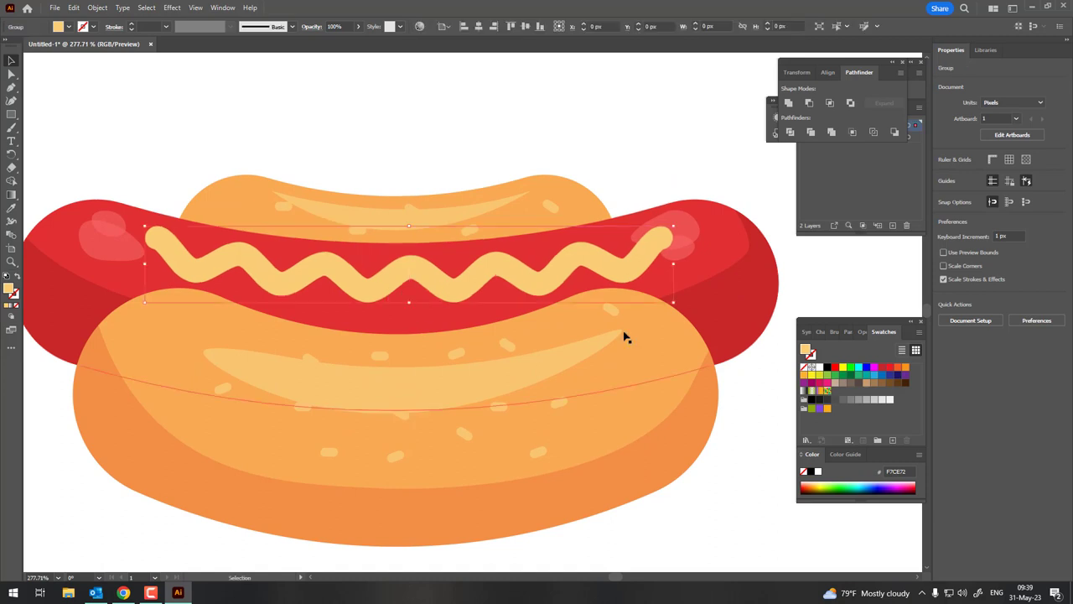
click(684, 313)
drag(676, 306, 680, 302)
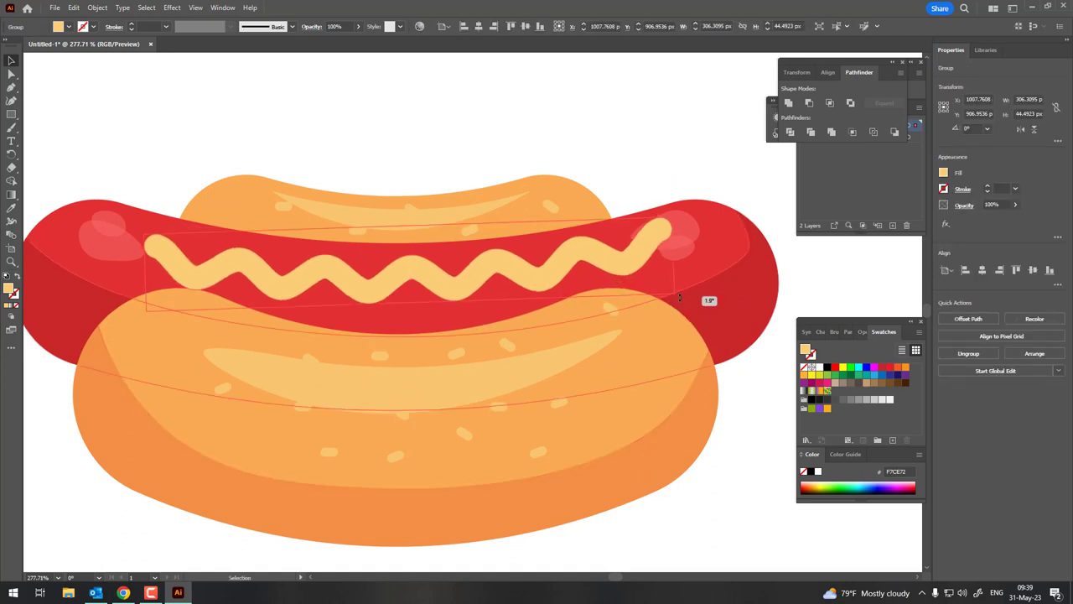
Paste a copy behind the mustard, offset it down, and fill it dark red as a shadow.
click(74, 8)
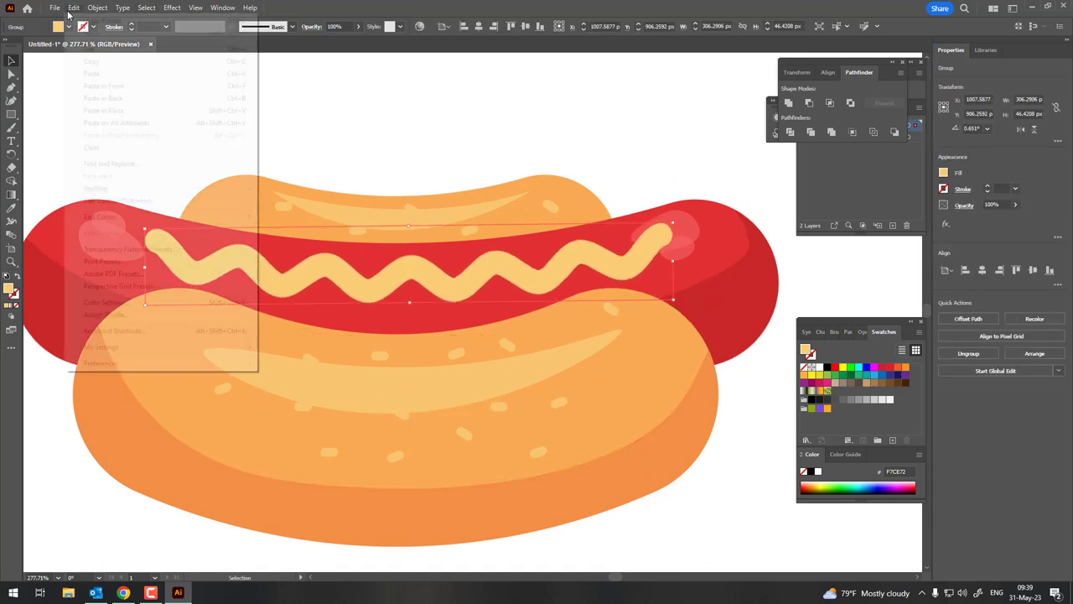
click(92, 62)
click(74, 8)
click(137, 103)
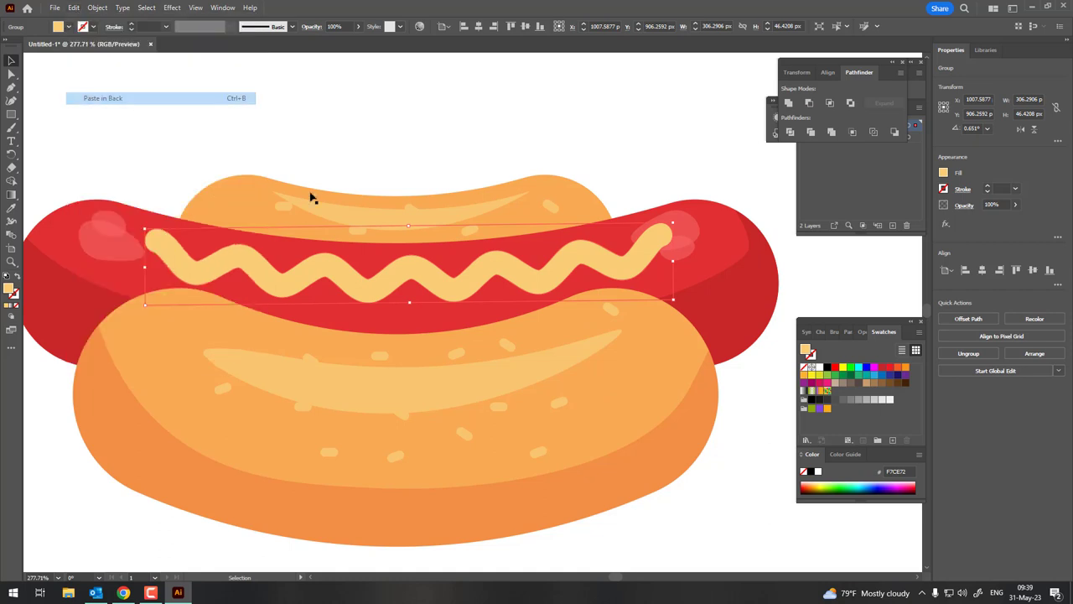
key(Down)
key(Down)
key(Down)
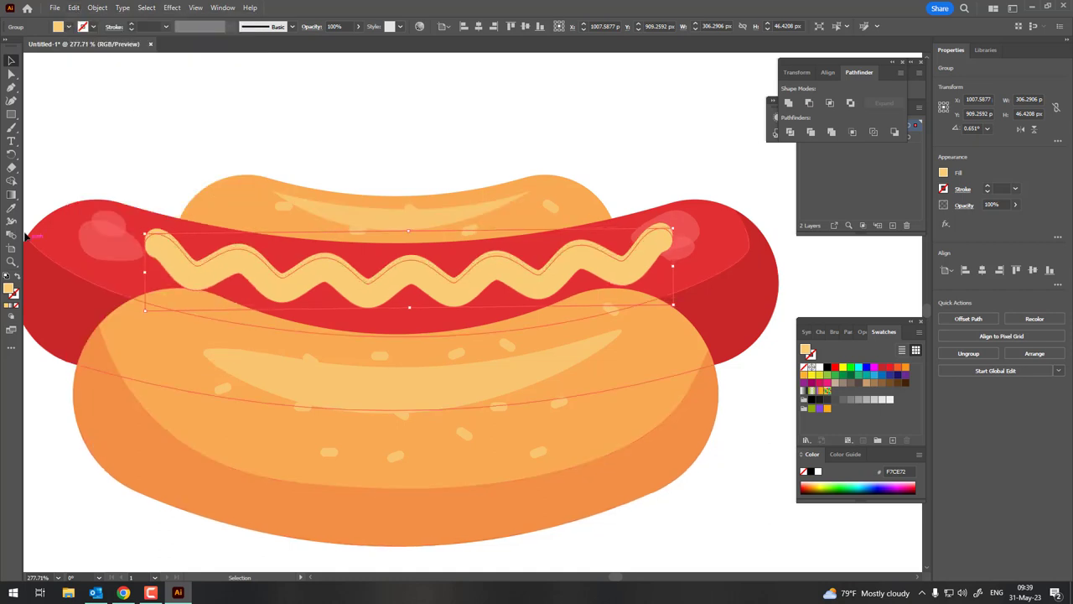
key(i)
click(307, 324)
key(z)
mouse_move(307, 324)
mouse_down()
mouse_move(219, 354)
mouse_move(161, 213)
mouse_up()
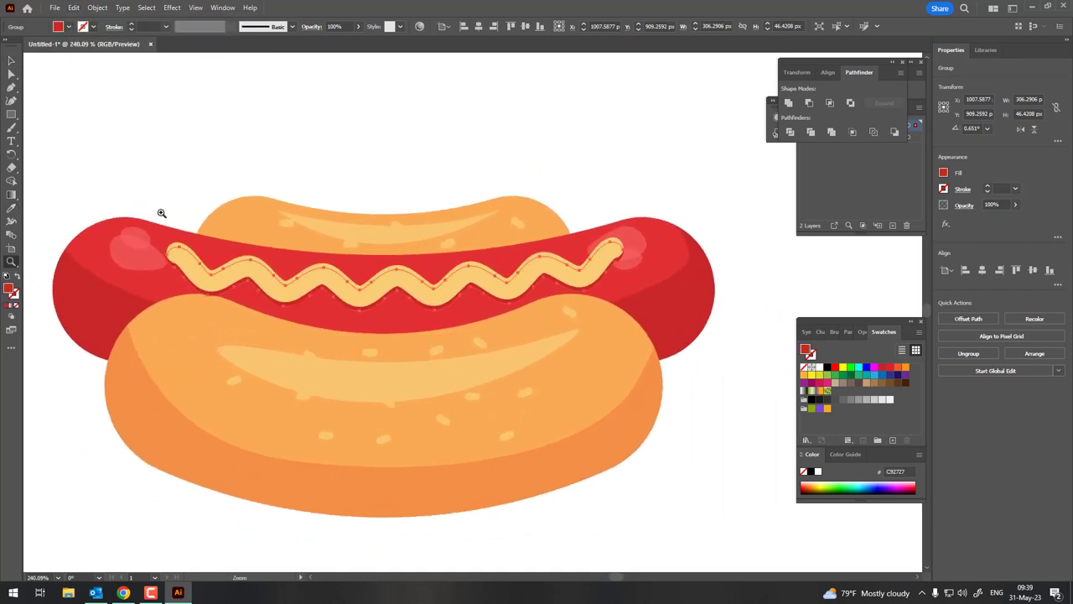
Nudge the mustard squiggle down two steps and zoom out to view the hot dog.
click(10, 62)
key(Down)
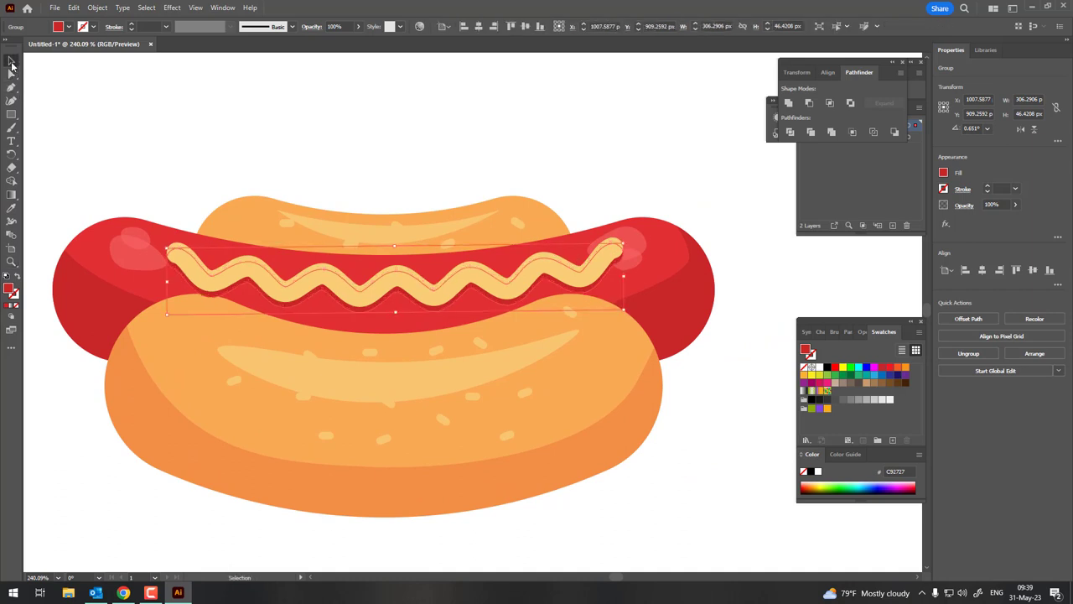
key(Down)
click(680, 391)
key(z)
drag(679, 390, 530, 339)
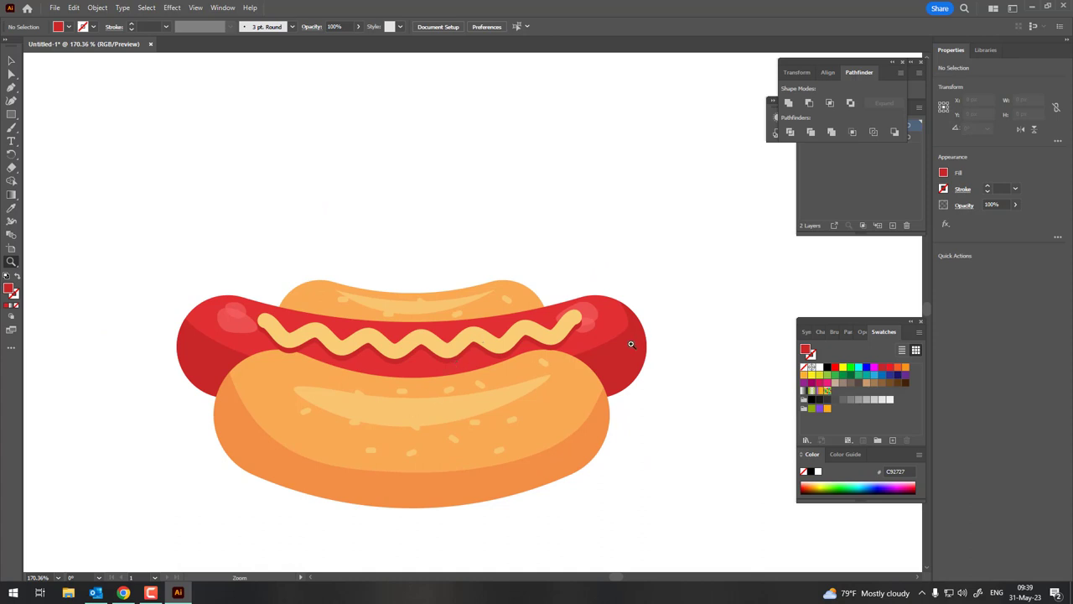
Zoom in on the hot dog and bring the bottom bun in front of the sausage.
drag(263, 540, 285, 540)
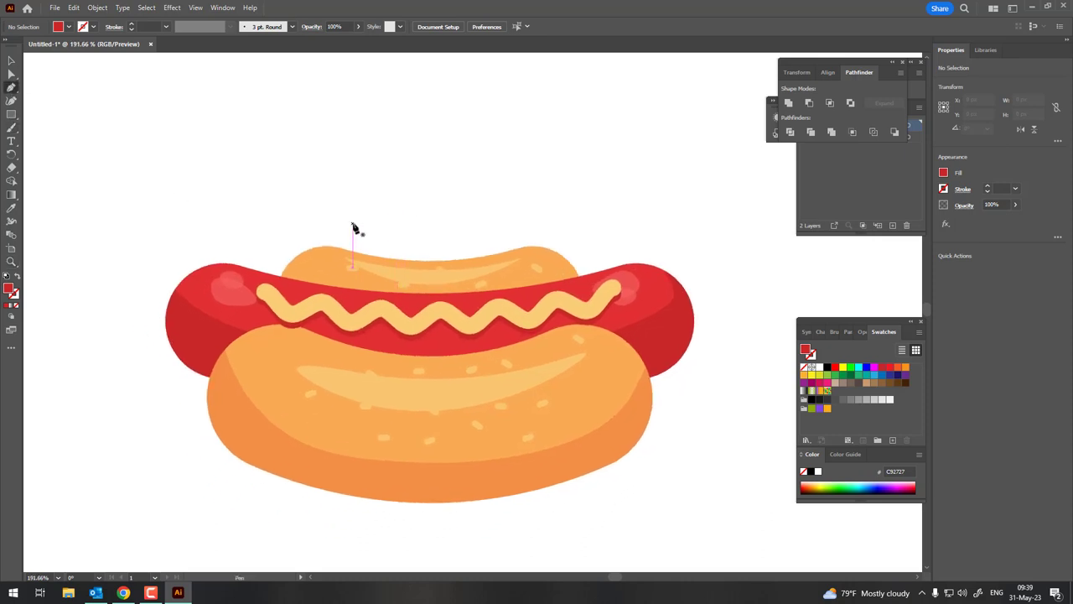
drag(443, 372, 360, 325)
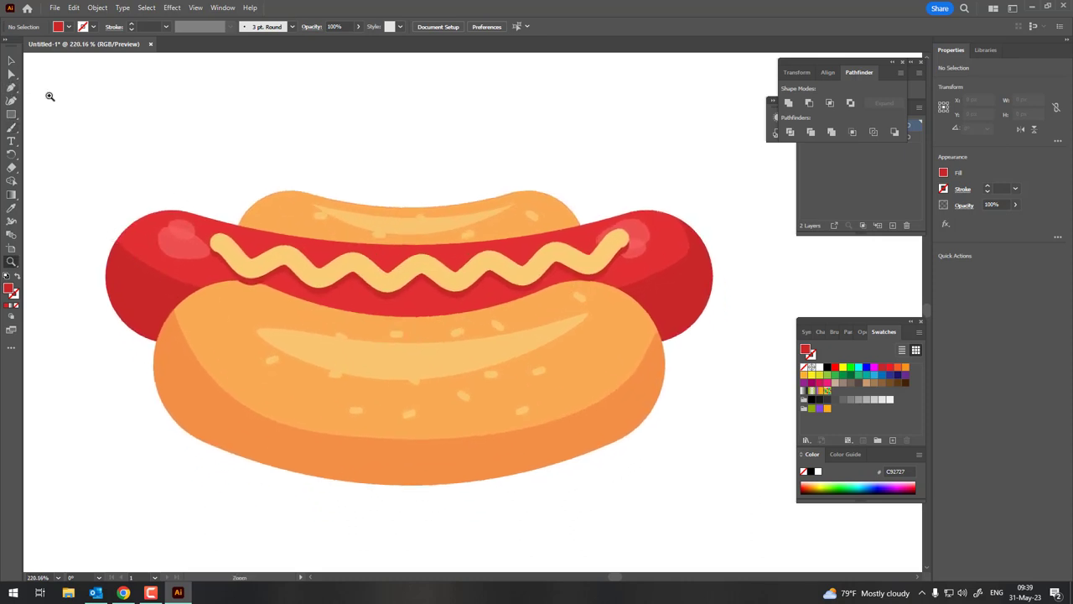
click(363, 414)
click(97, 7)
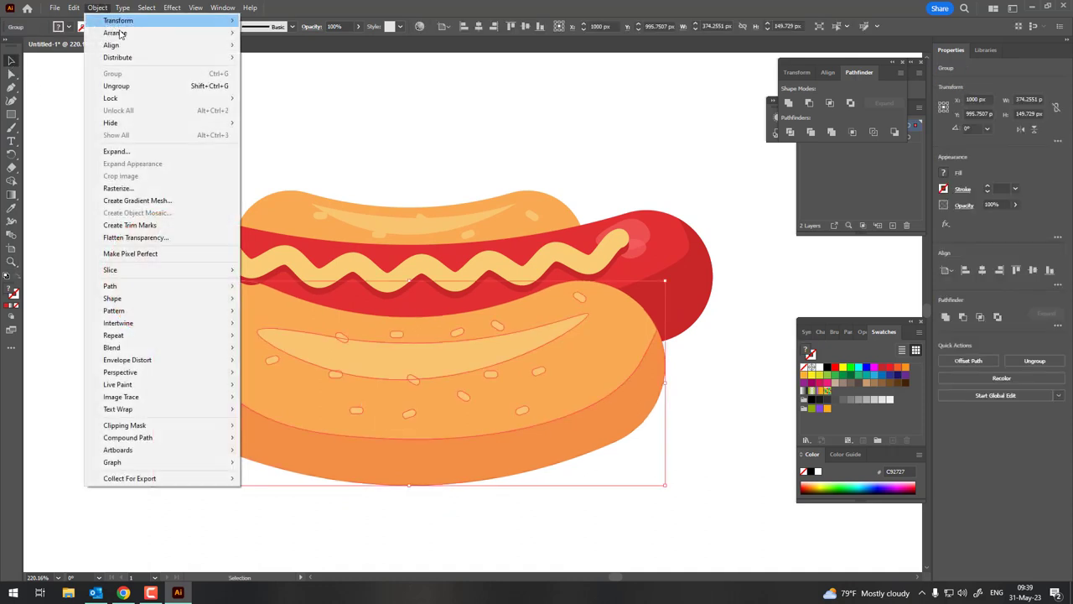
click(277, 33)
click(680, 473)
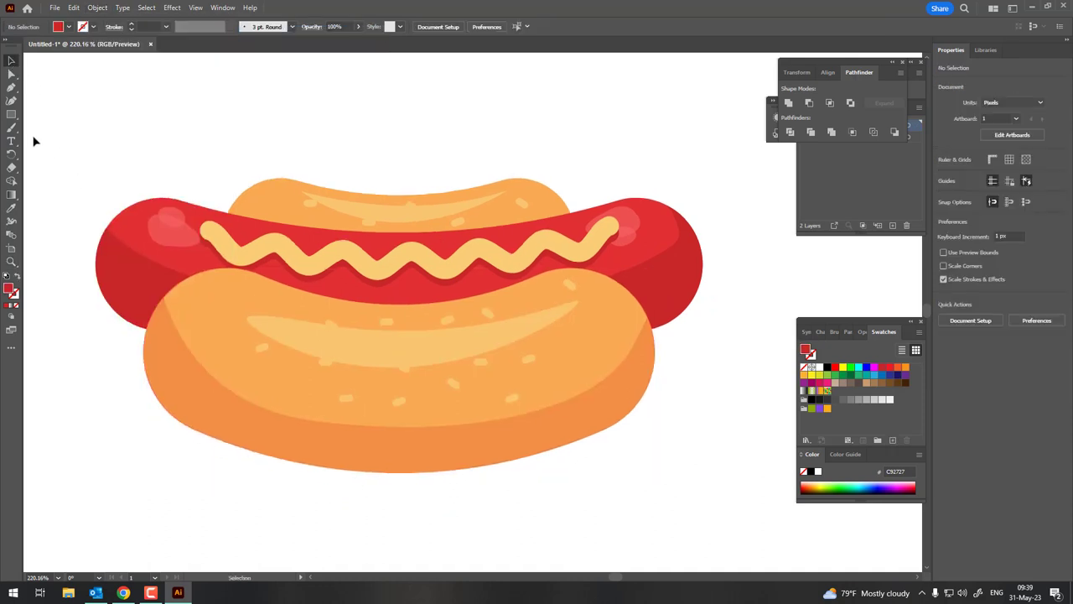
Draw a leaf shape curving out from the bun's left edge with the Pen tool.
click(12, 88)
click(144, 360)
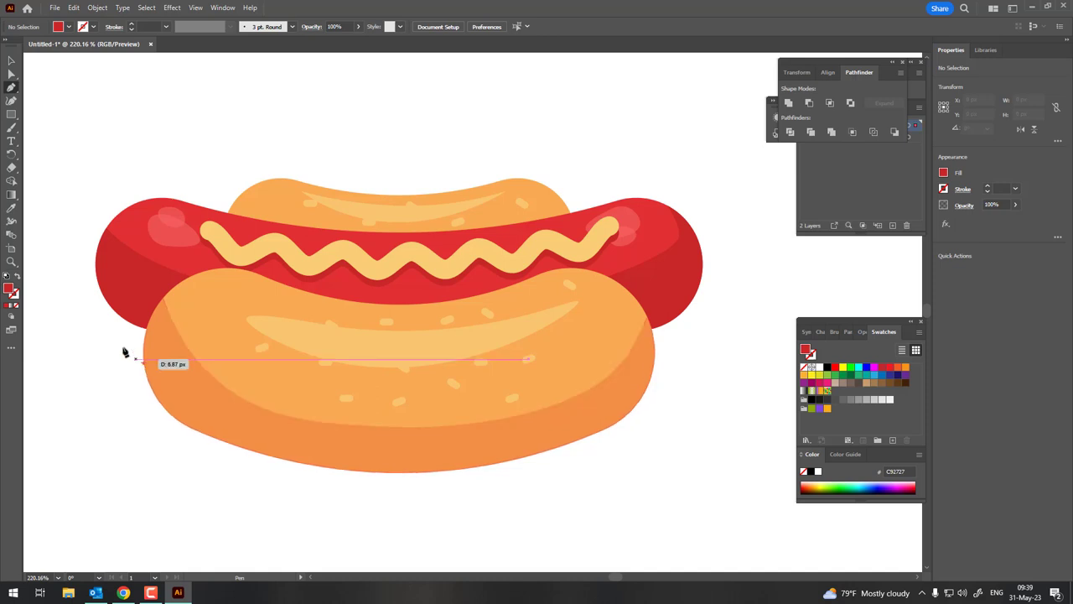
drag(109, 311, 167, 303)
click(172, 358)
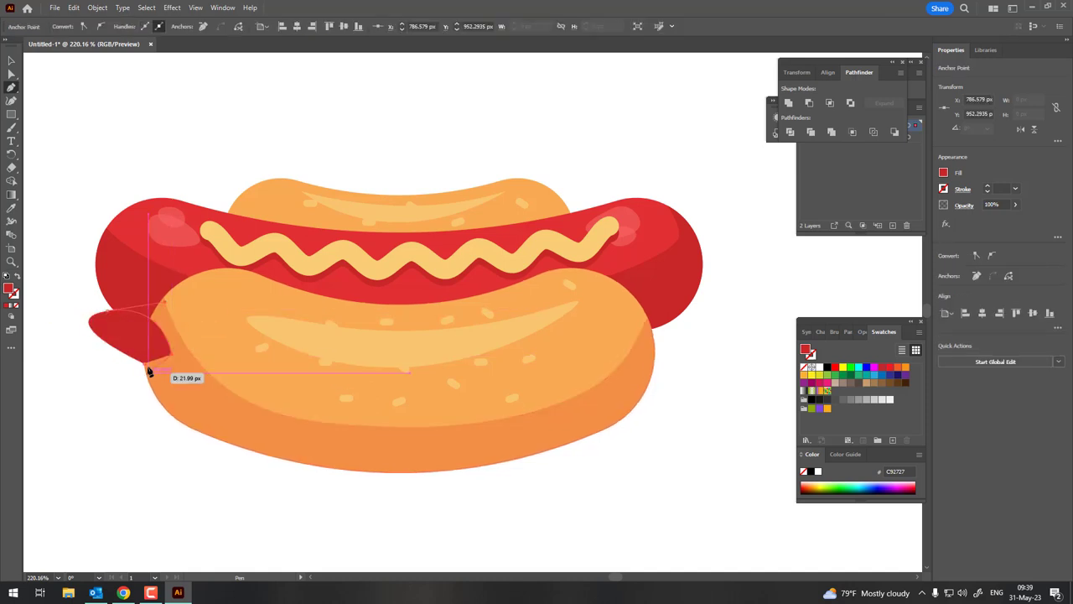
Fill the leaf with green 60932A.
double_click(8, 290)
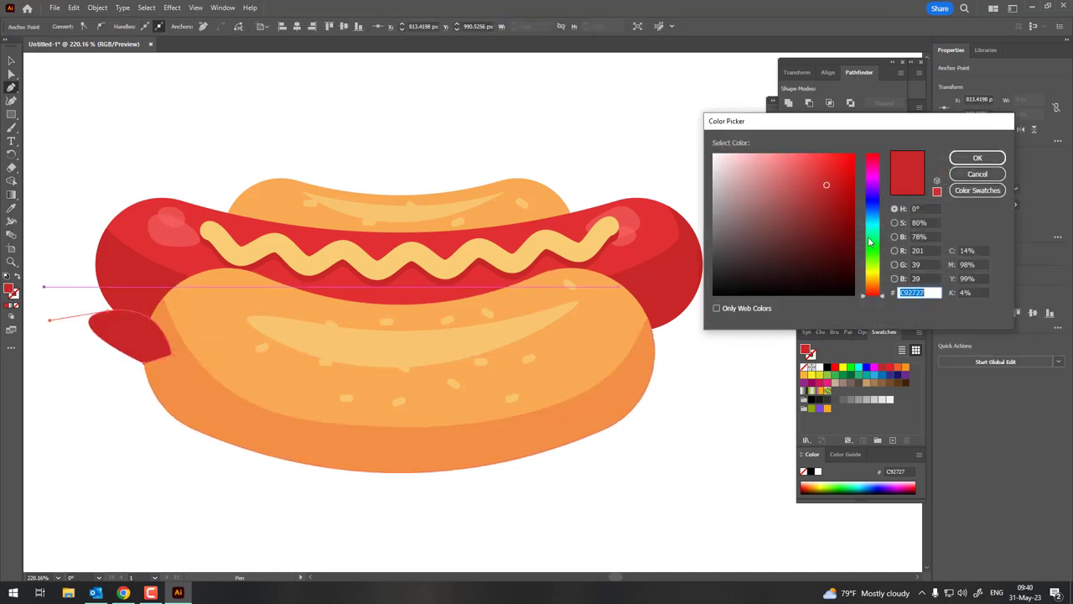
click(788, 208)
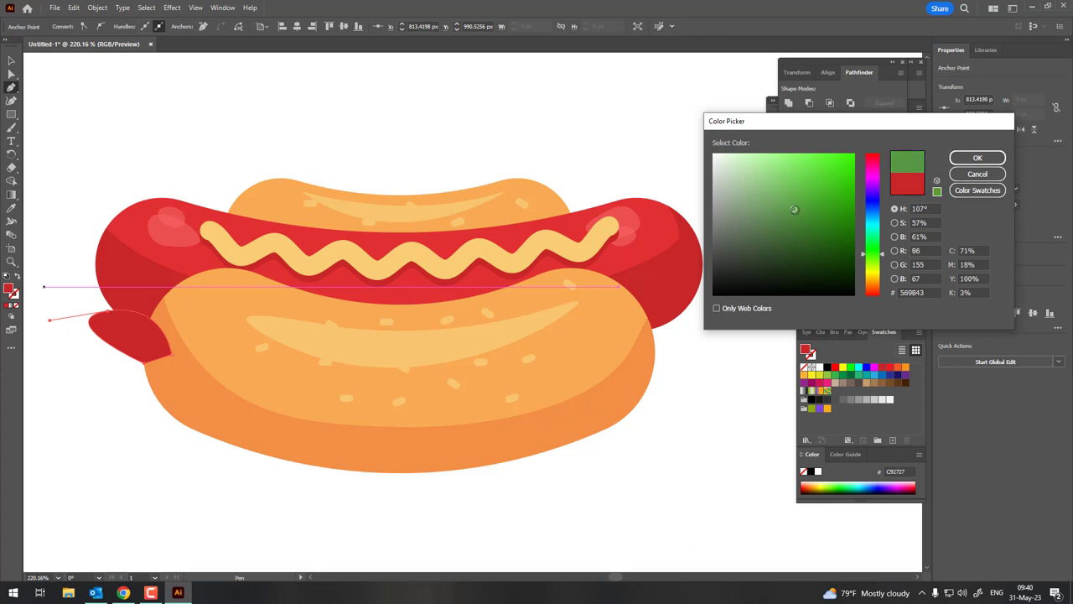
drag(872, 254, 870, 265)
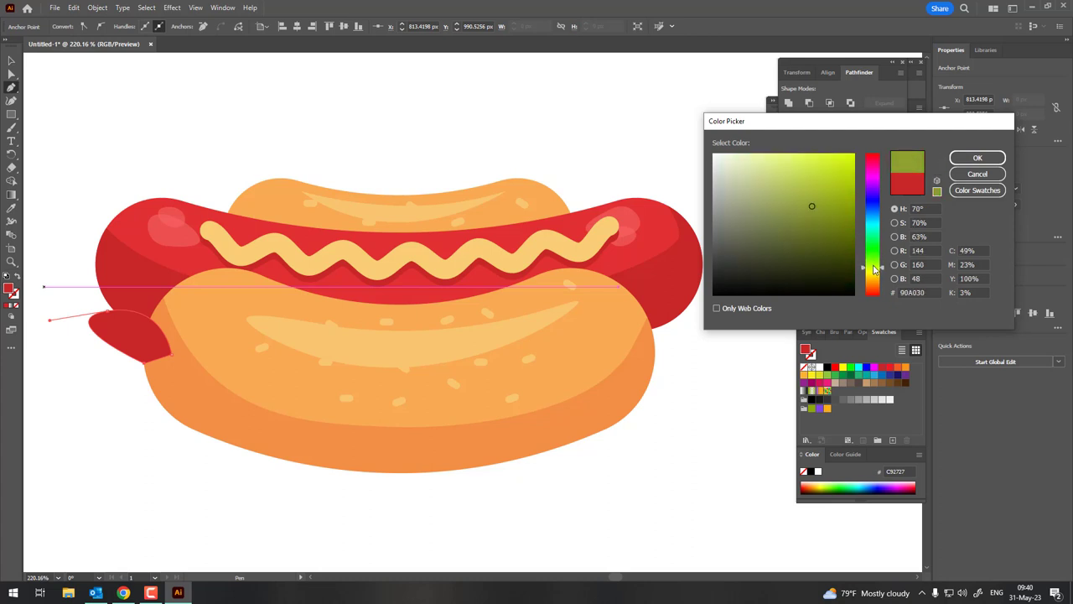
click(977, 158)
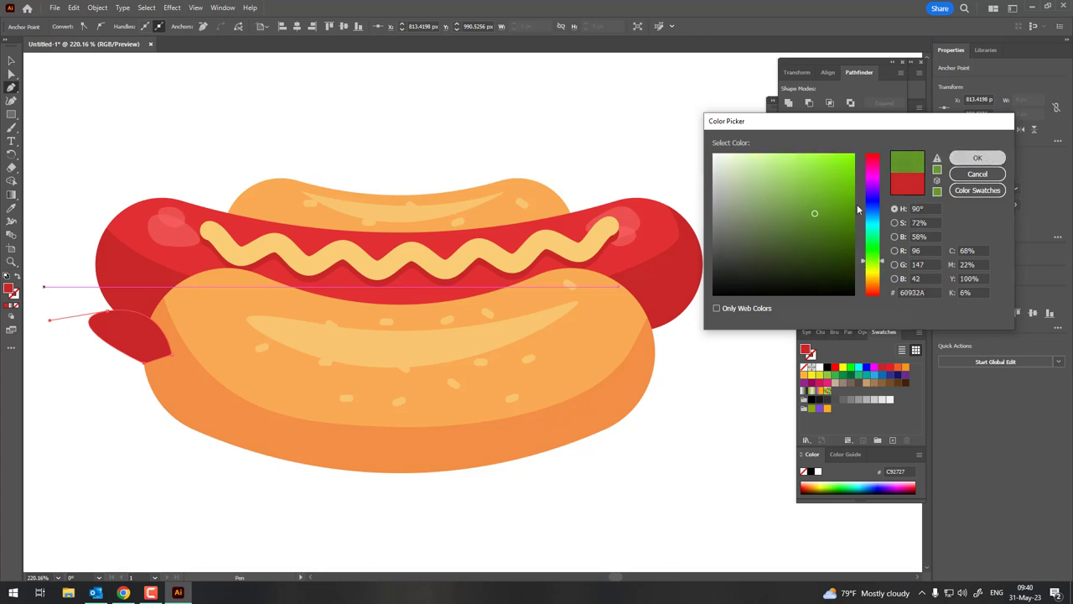
Send the leaf backward behind the bun and select it.
key(v)
click(88, 10)
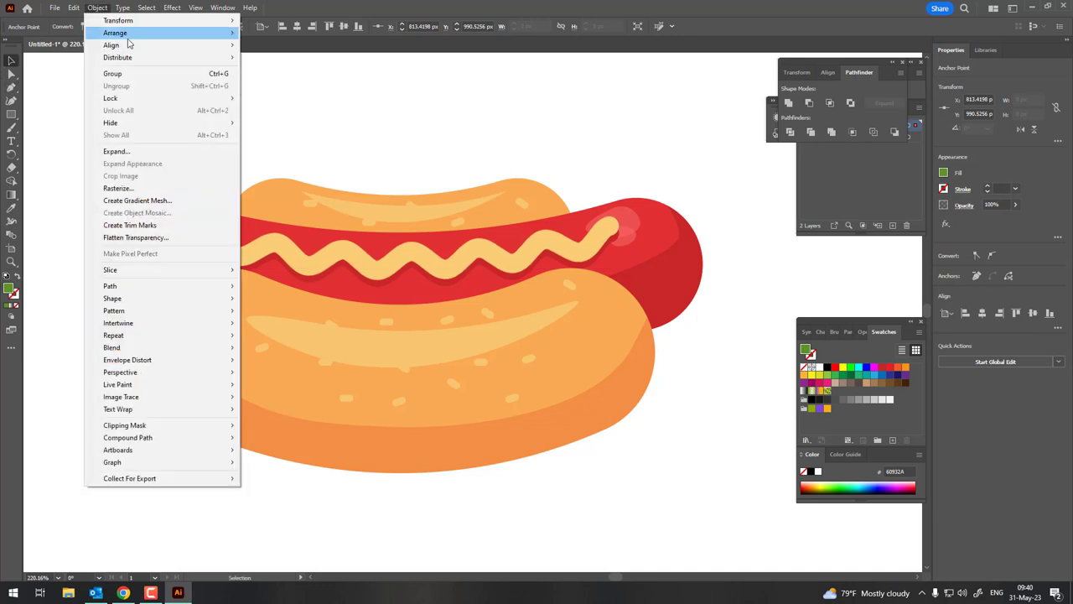
click(294, 87)
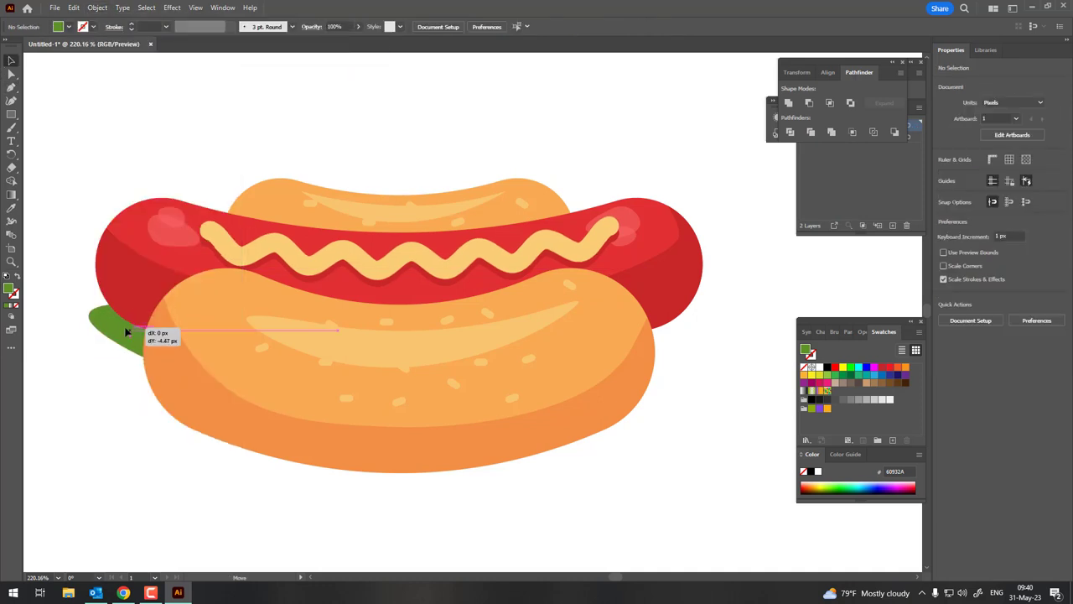
click(131, 335)
Rotate the leaf about 40 degrees and draw a wavy lettuce outline across the bun.
drag(178, 369, 131, 325)
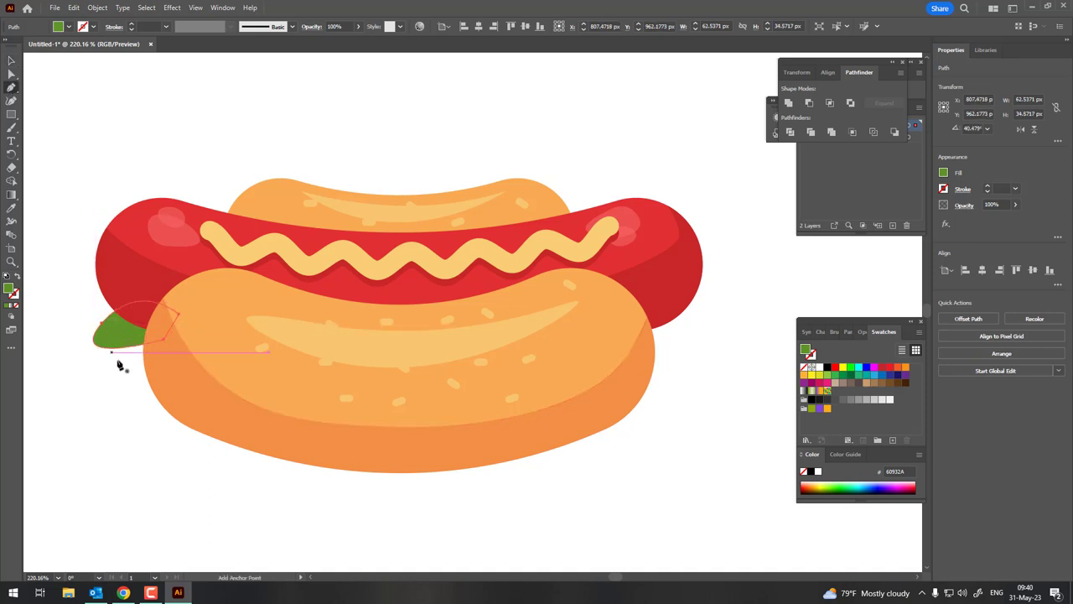
click(148, 362)
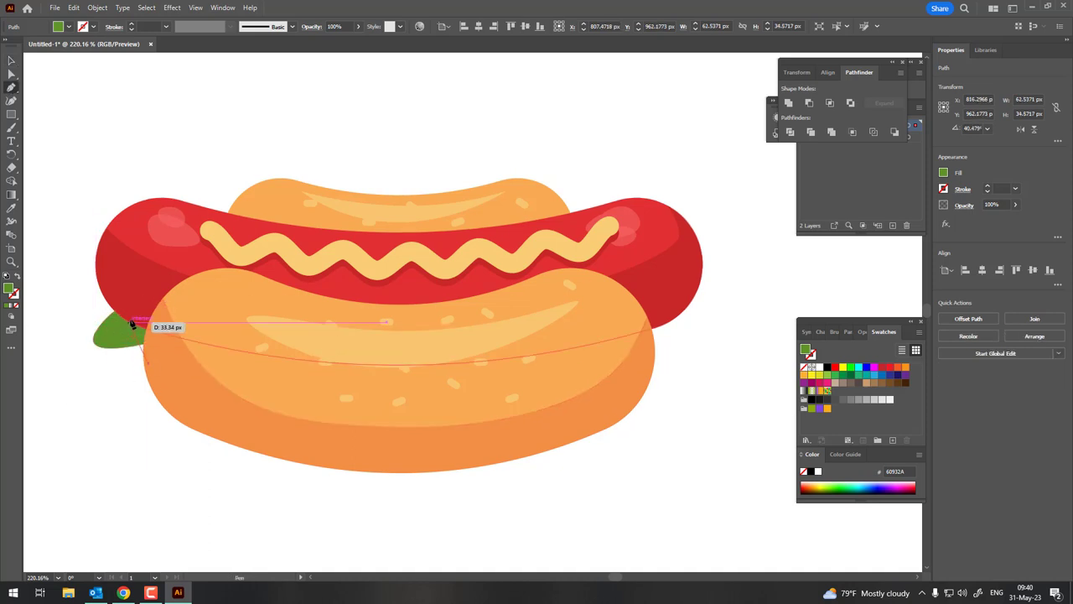
click(202, 322)
drag(192, 265, 257, 291)
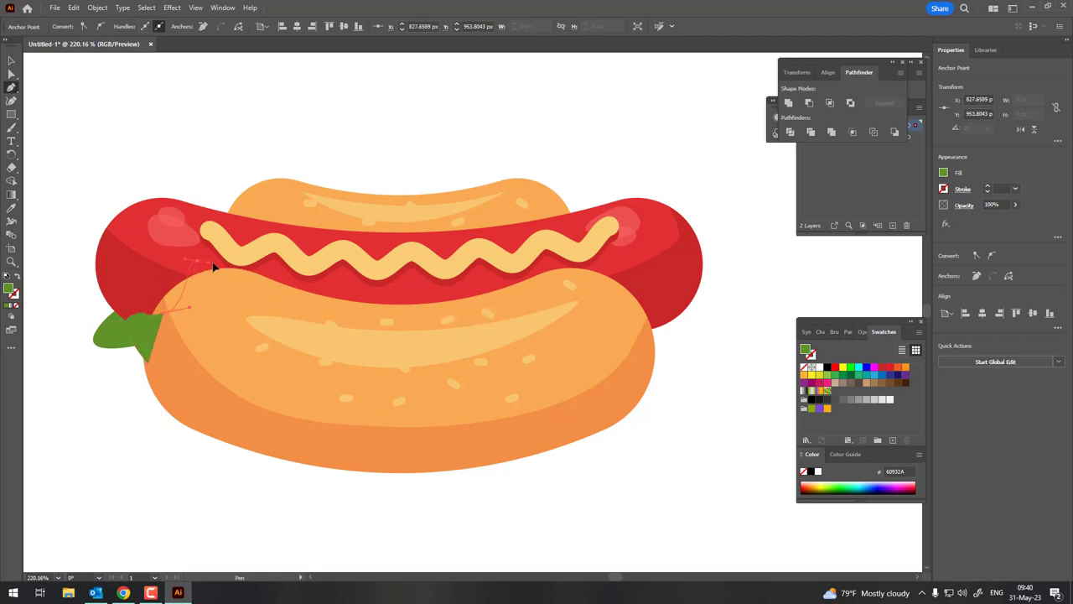
mouse_move(336, 280)
mouse_down()
mouse_move(371, 304)
mouse_move(539, 280)
mouse_move(612, 227)
mouse_up()
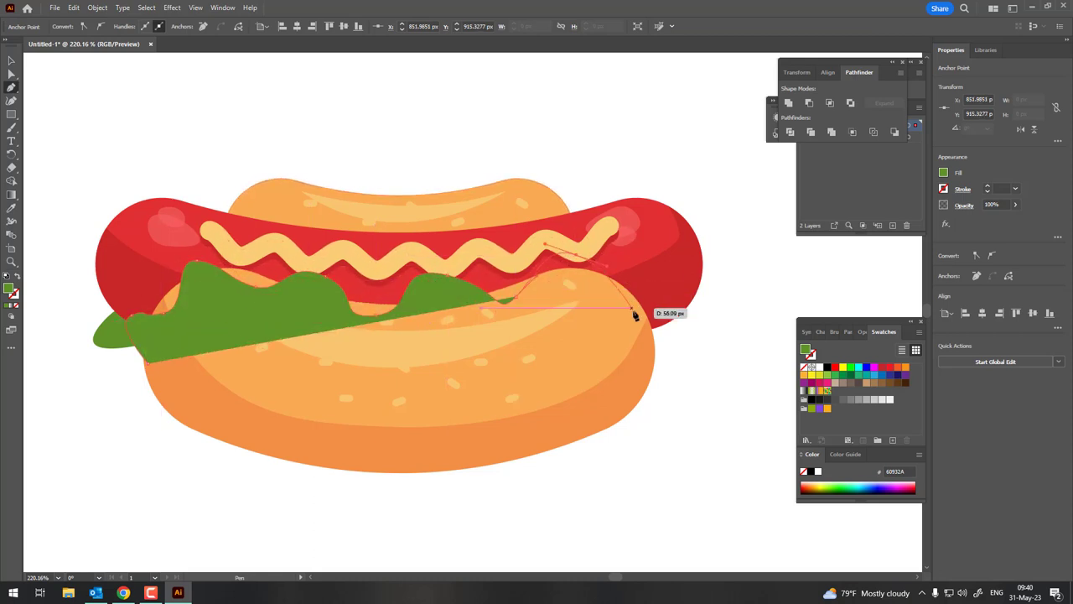
drag(624, 310, 678, 320)
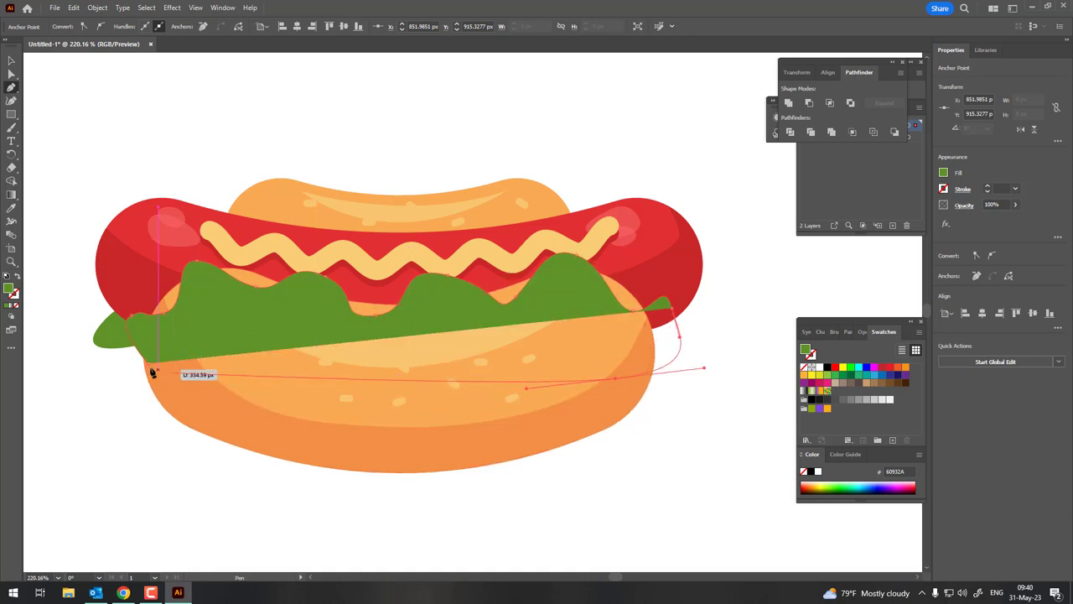
drag(654, 379, 151, 369)
Lighten the lettuce fill to green 808543.
double_click(10, 289)
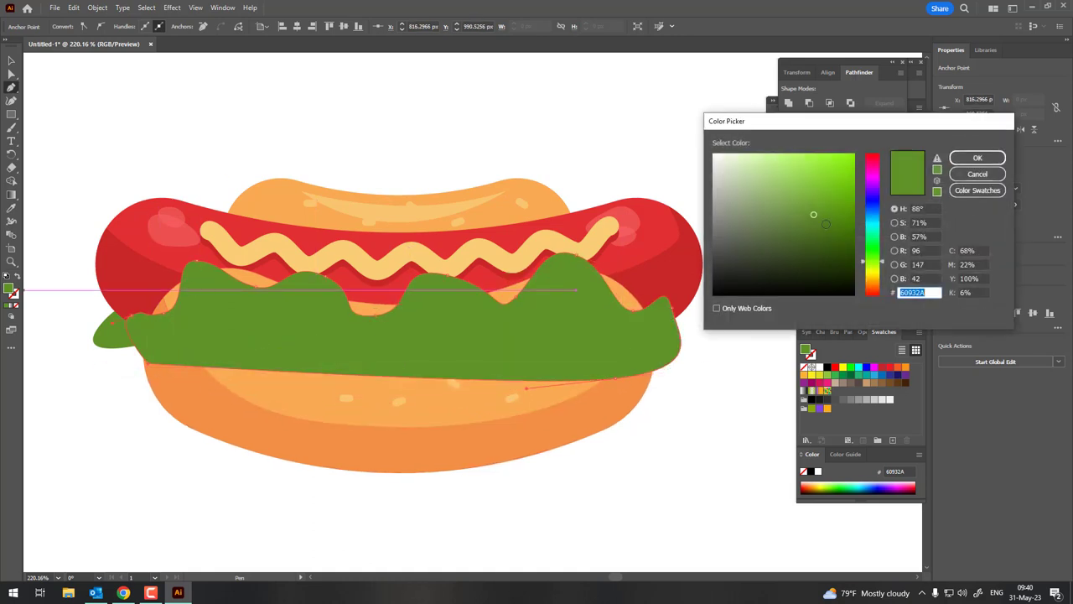
drag(797, 198, 800, 193)
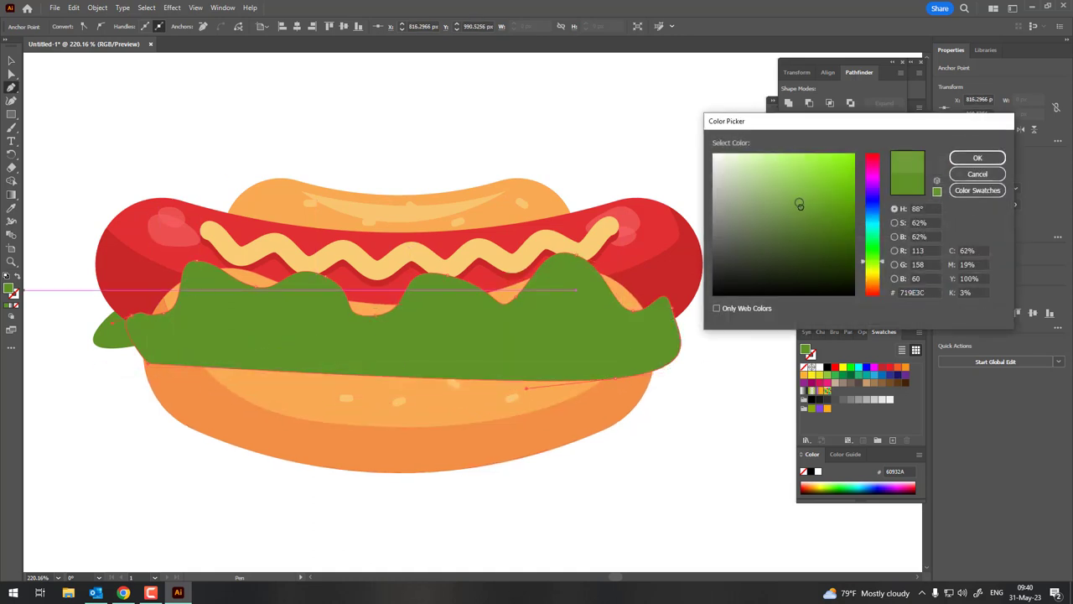
click(976, 159)
Bring the bun group in front of the lettuce.
key(v)
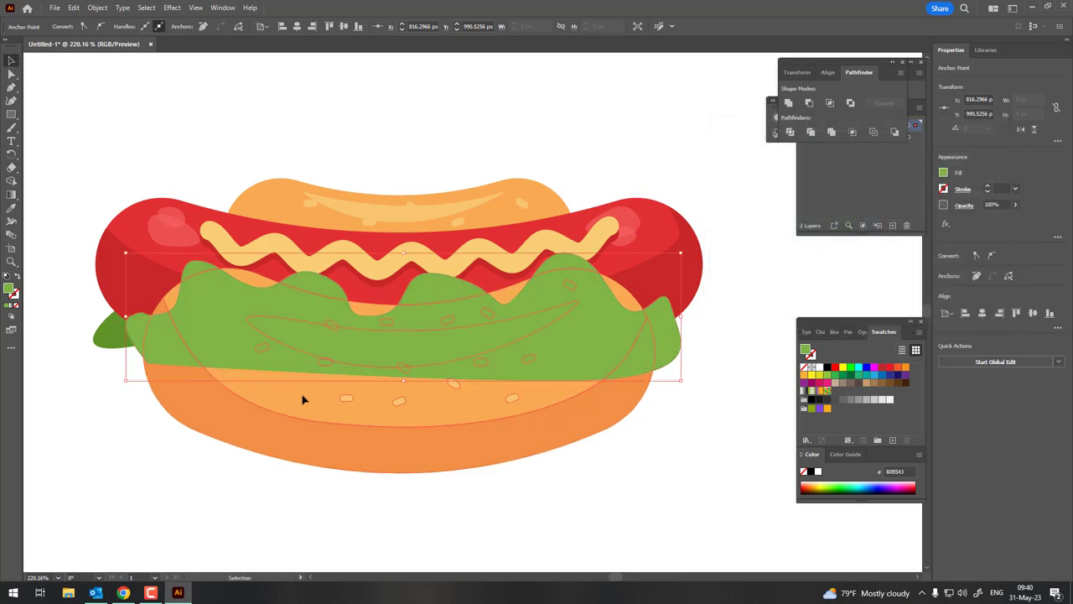
click(304, 400)
click(97, 7)
click(277, 32)
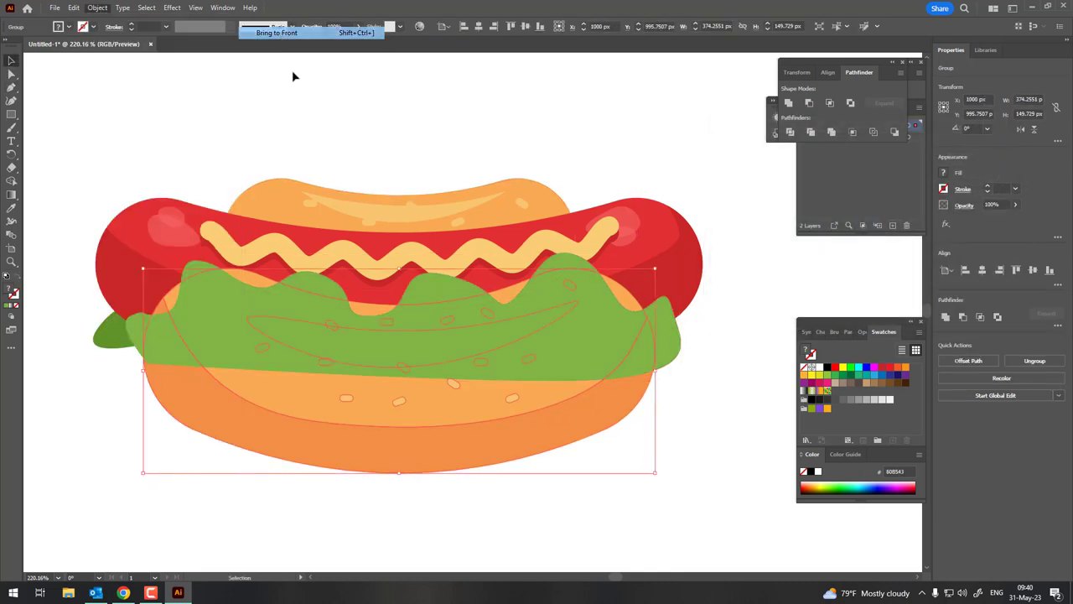
Nudge the lettuce slightly up and left, then zoom in on its left end.
click(701, 520)
drag(665, 341, 660, 336)
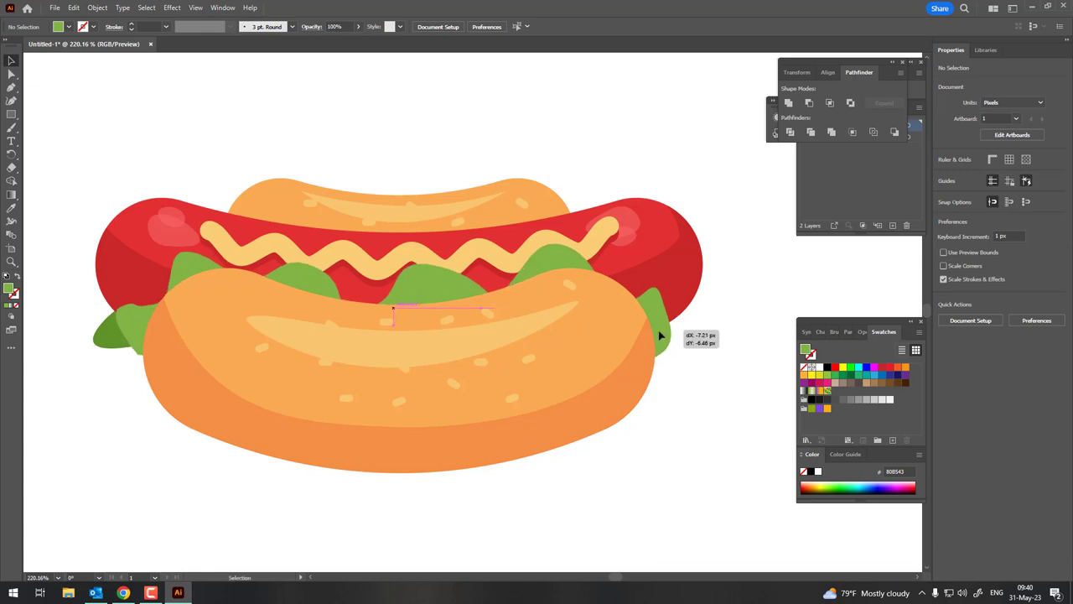
key(z)
drag(125, 242, 221, 350)
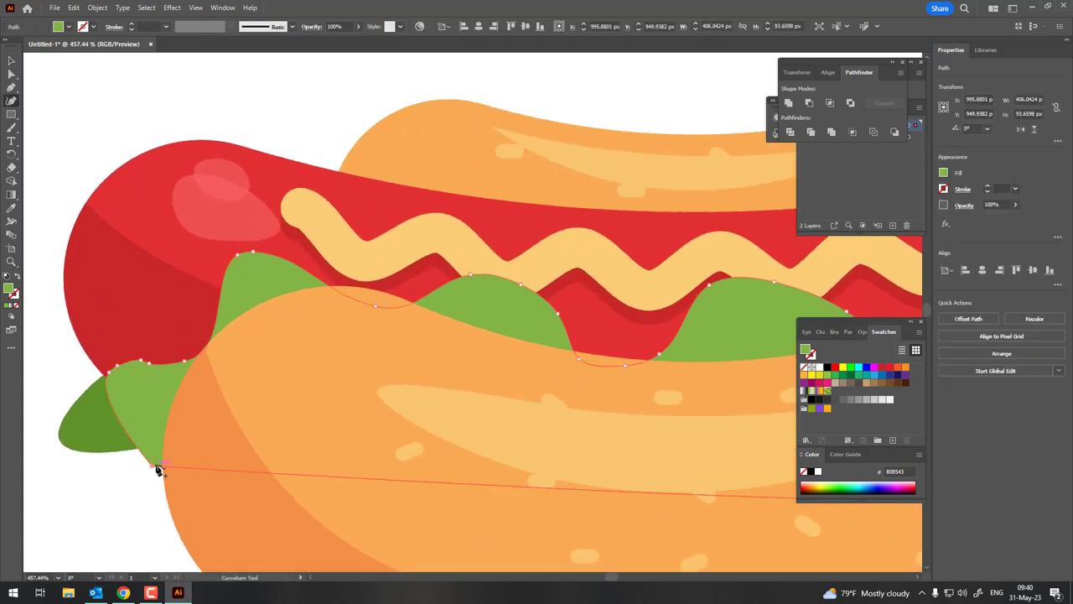
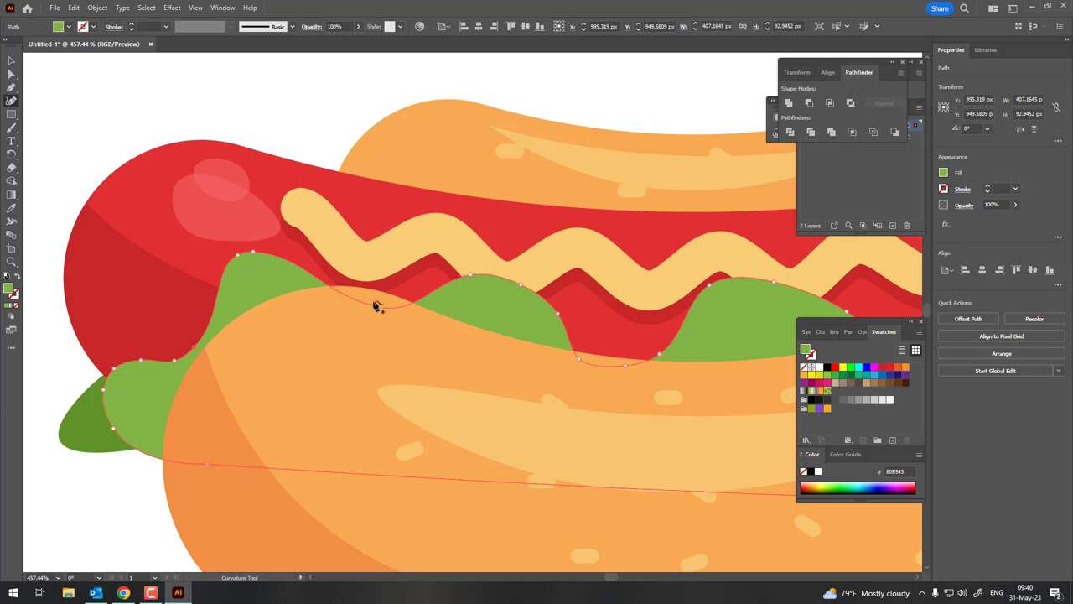
Add curvature anchors to raise new wavy lettuce peaks and reshape its right lobe.
click(353, 279)
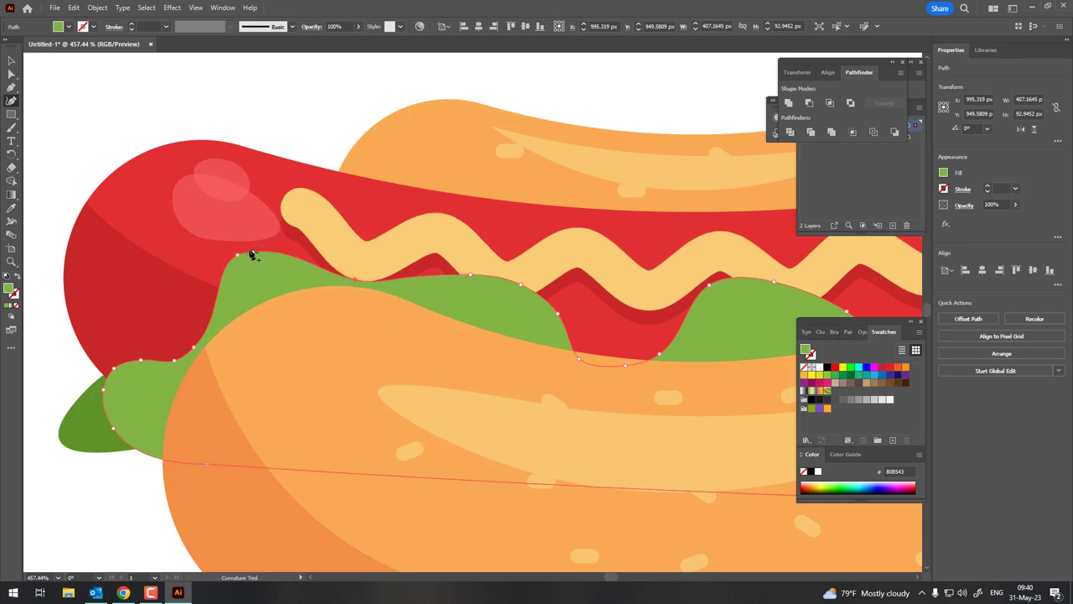
scroll(252, 248, right, 5)
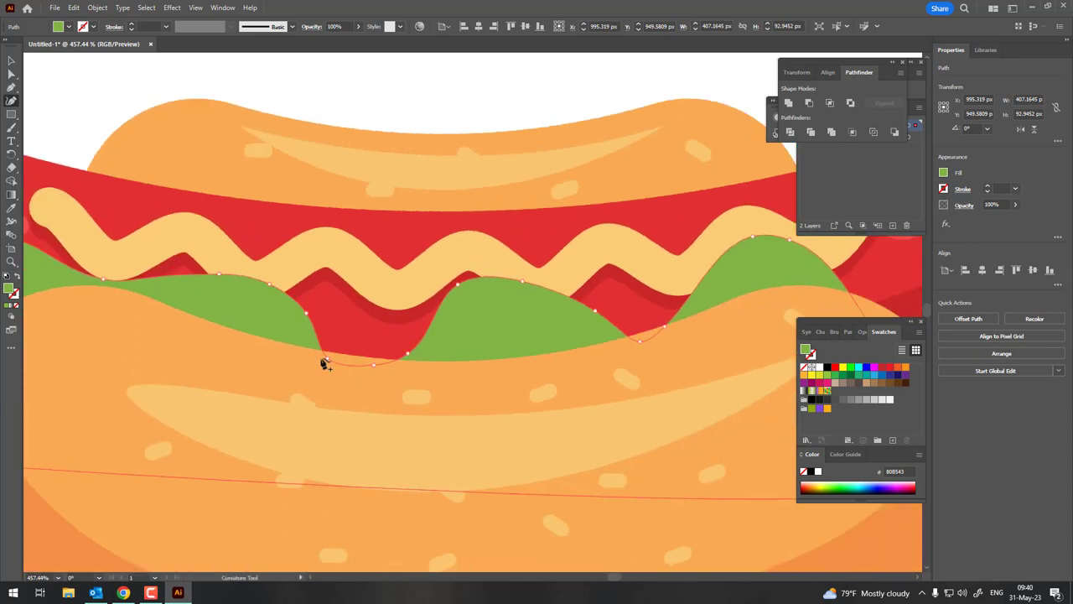
key(ctrl+0)
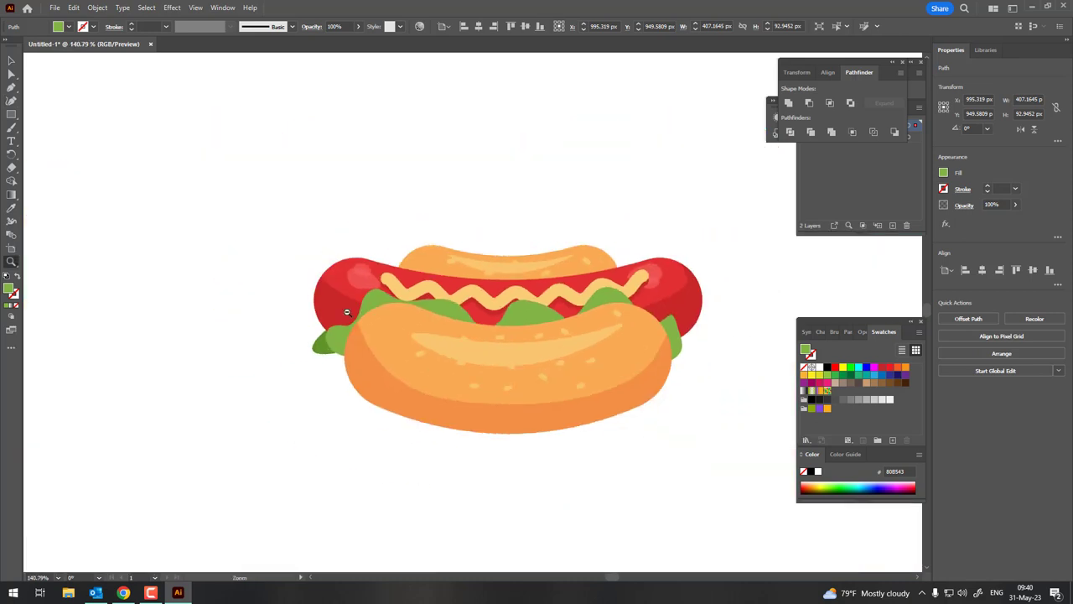
drag(355, 306, 51, 125)
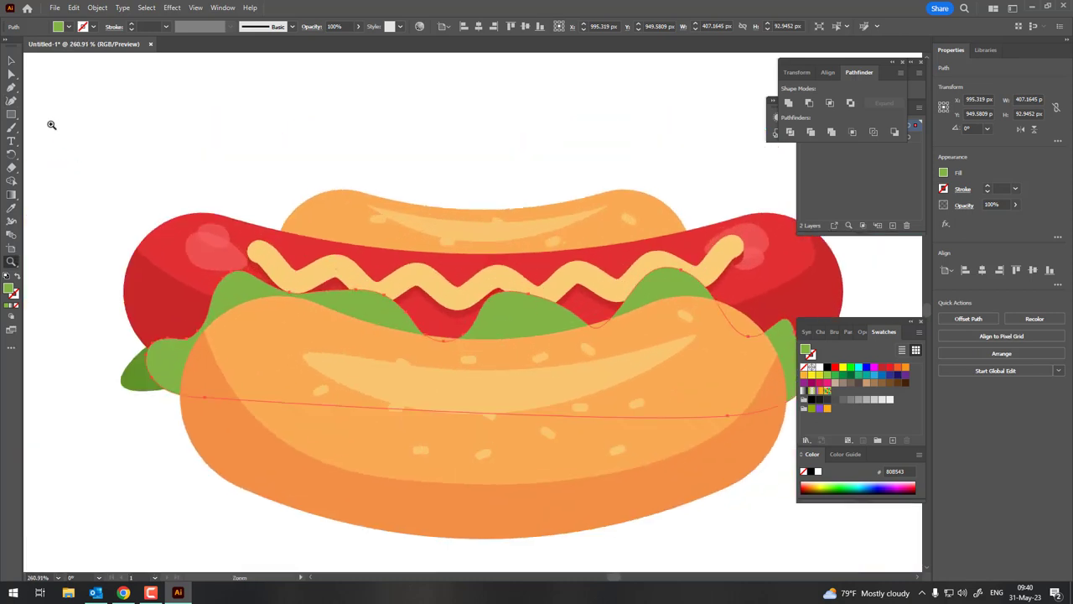
click(499, 296)
scroll(514, 308, right, 2)
scroll(609, 407, right, 3)
scroll(608, 407, up, 1)
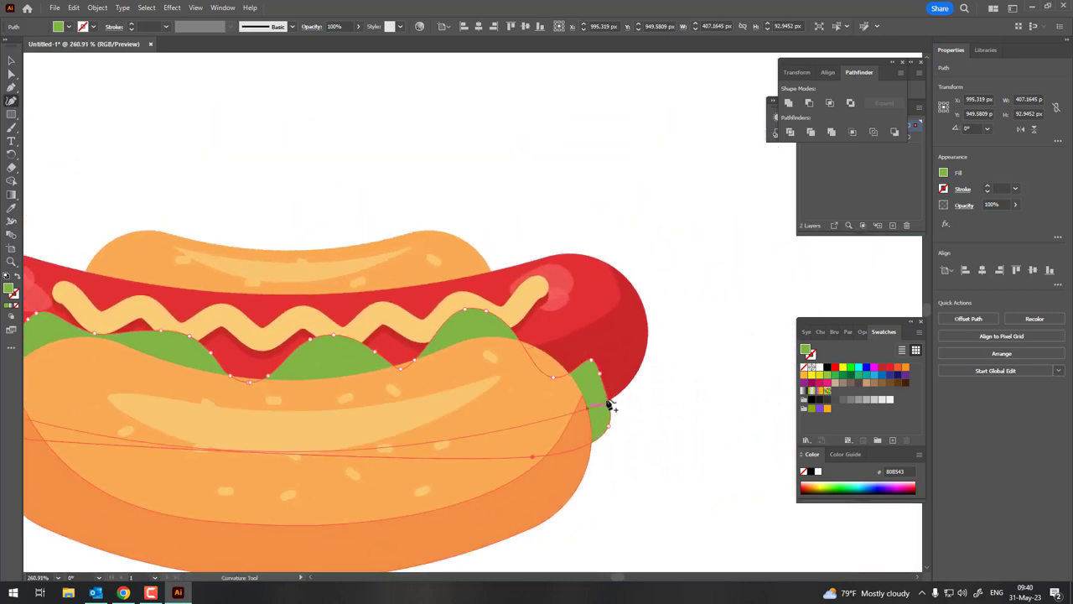
click(624, 379)
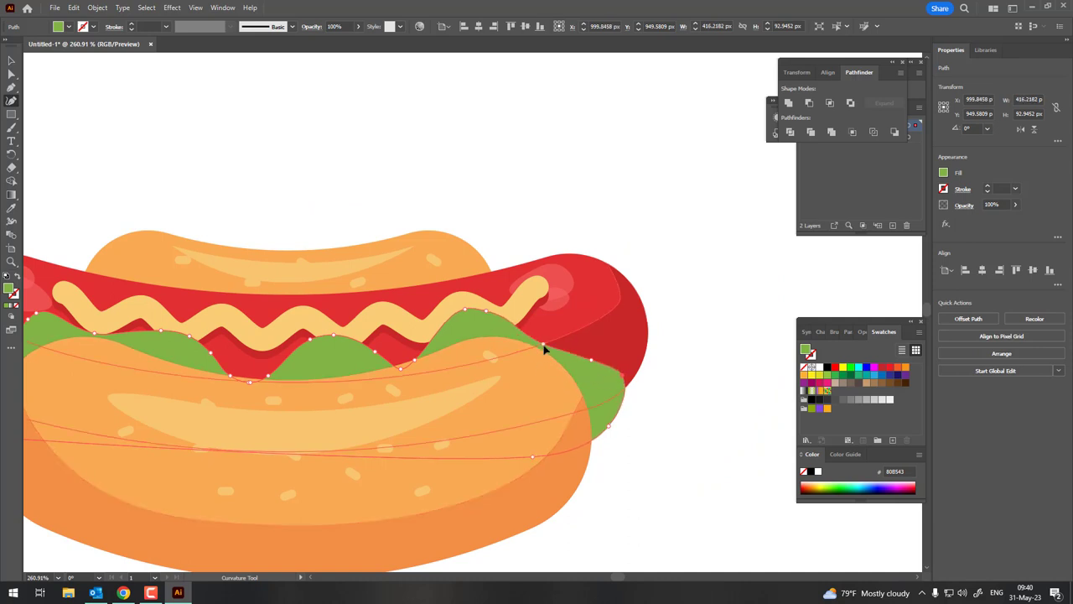
Zoom out to the whole hot dog and deselect the lettuce path.
key(z)
mouse_move(546, 352)
mouse_down()
mouse_move(334, 398)
mouse_move(534, 455)
mouse_up()
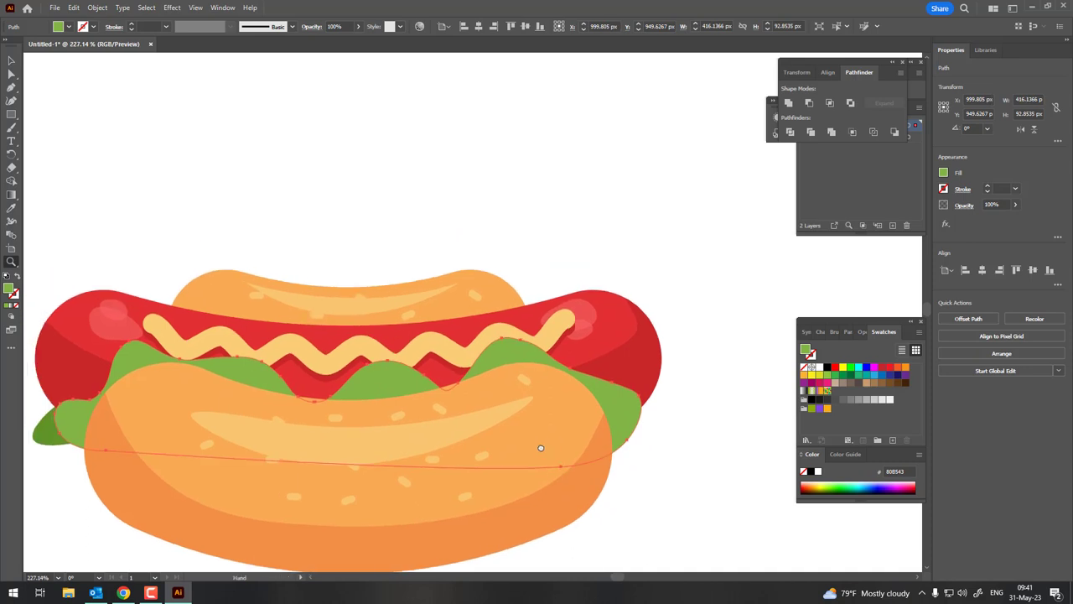
click(10, 61)
click(498, 175)
Reshape the dark-green left leaf, rounding its left end and shrinking its bulge.
scroll(613, 223, down, 5)
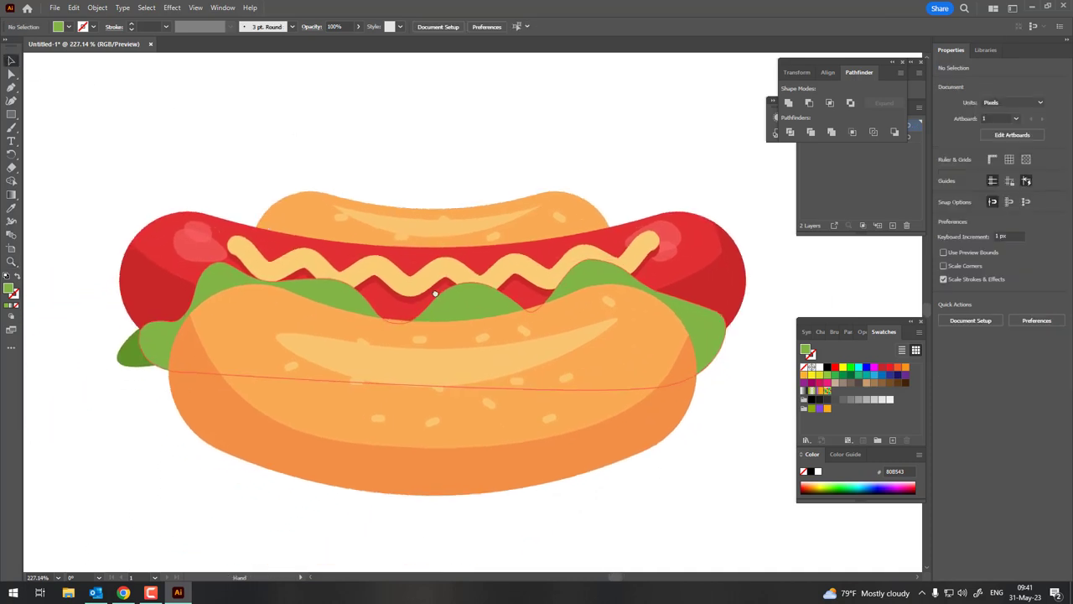
click(133, 332)
key(z)
drag(97, 269, 61, 152)
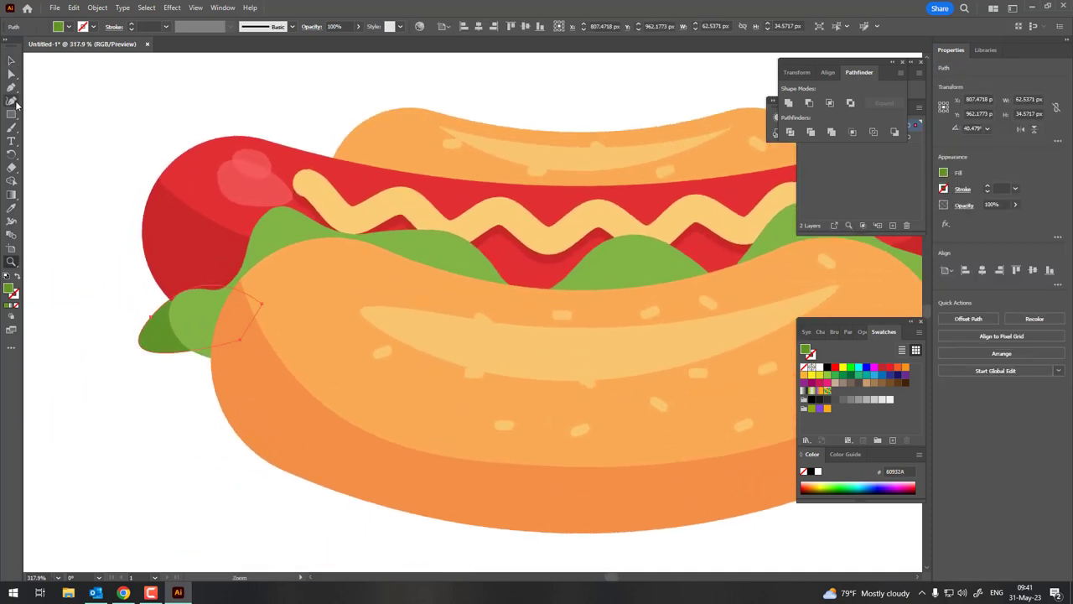
drag(154, 317, 148, 295)
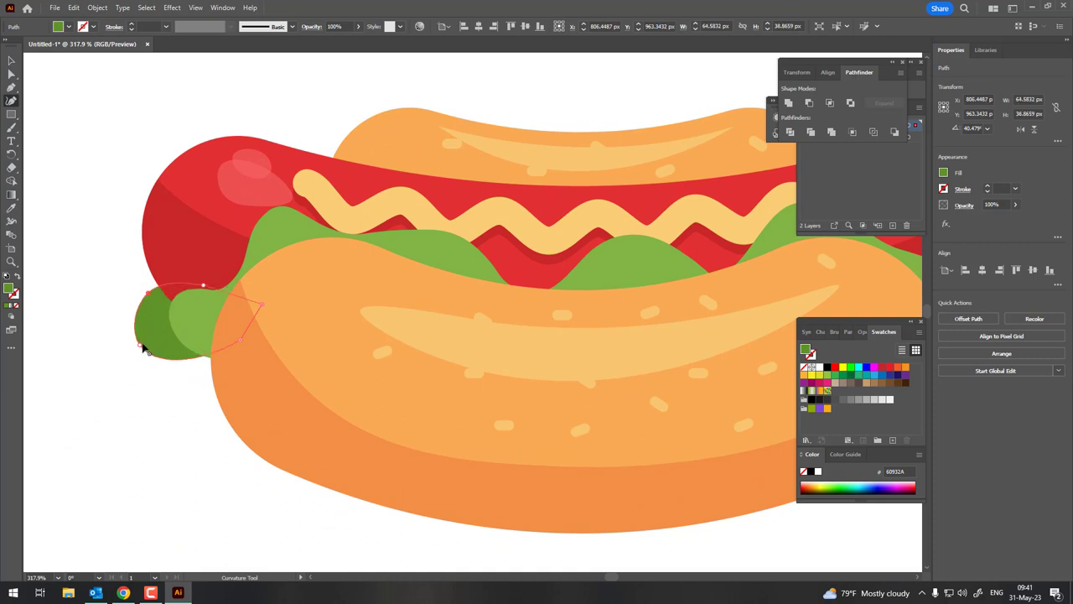
mouse_move(143, 345)
mouse_down()
mouse_move(168, 343)
mouse_move(243, 379)
mouse_up()
Reposition the left leaf and rotate it to about 57°.
key(z)
key(z)
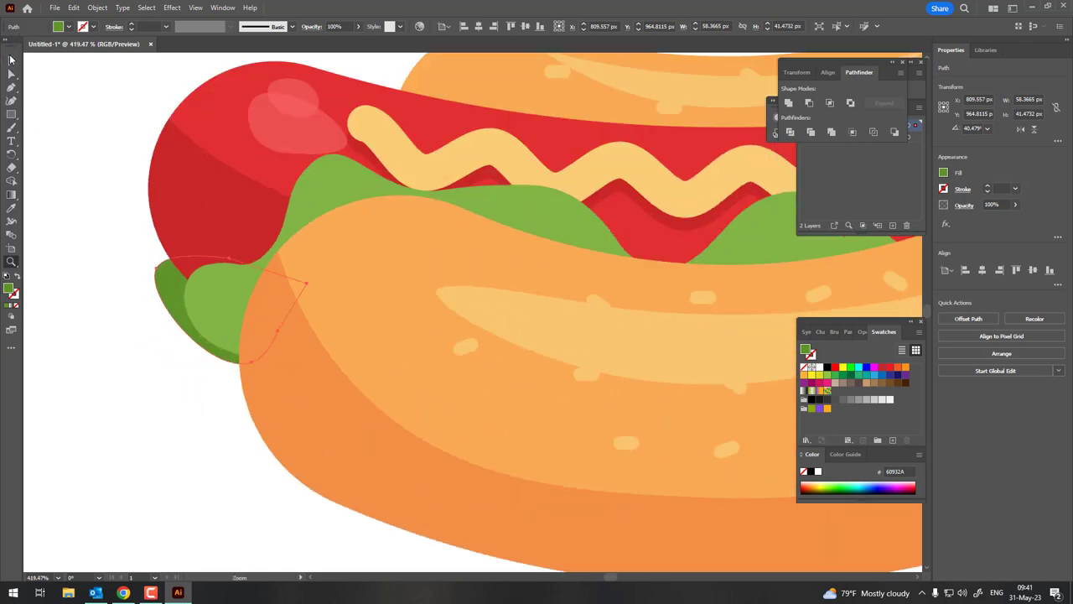
click(10, 60)
drag(182, 310, 184, 333)
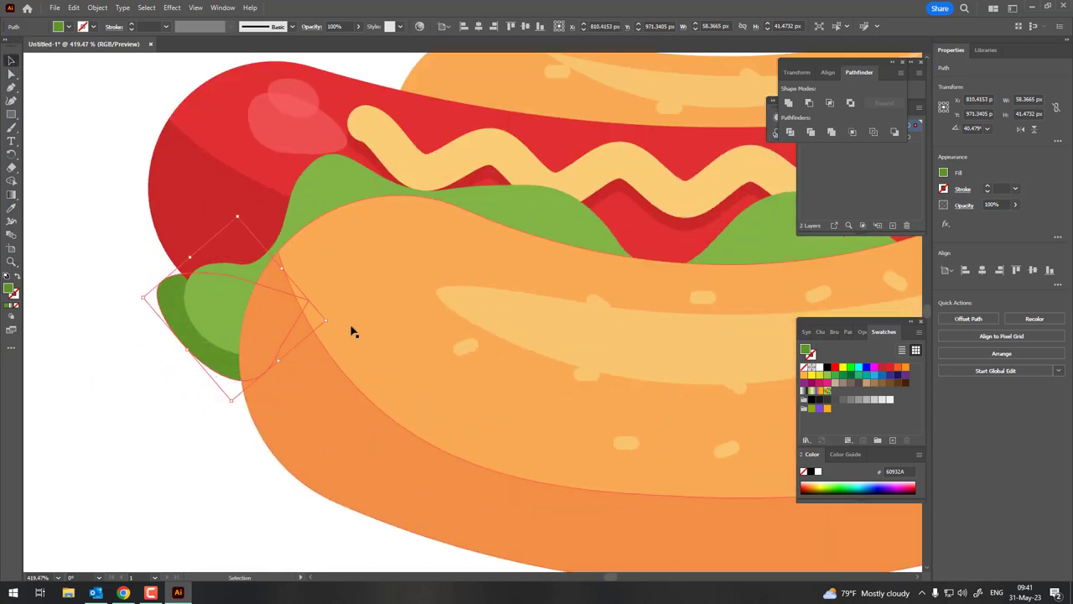
drag(329, 322, 325, 295)
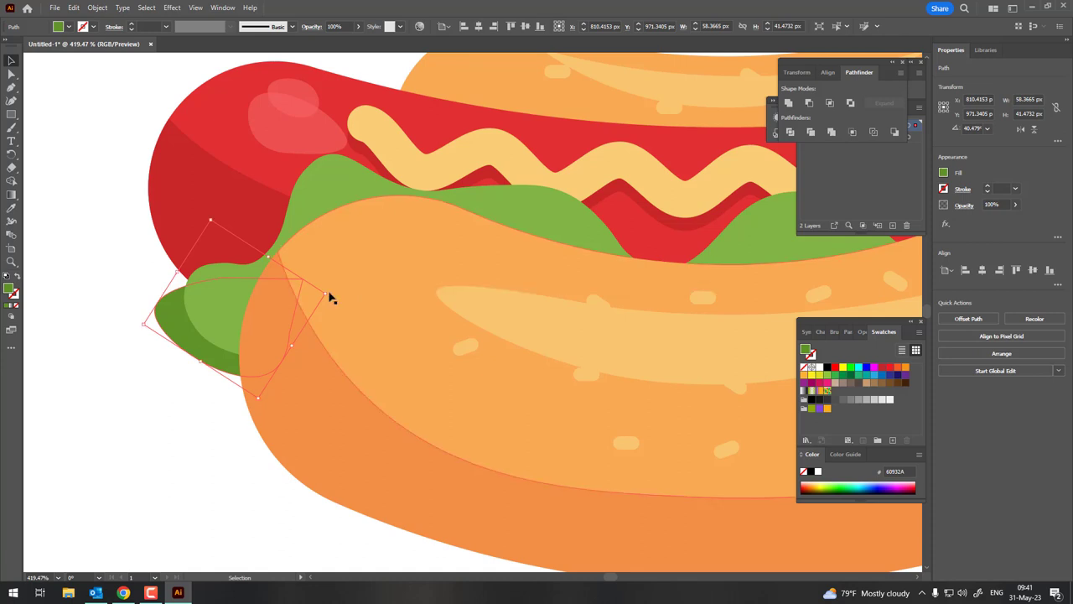
mouse_move(179, 325)
mouse_down()
mouse_move(165, 311)
mouse_move(131, 71)
mouse_up()
Copy the left leaf and paste the copy in front of it.
key(z)
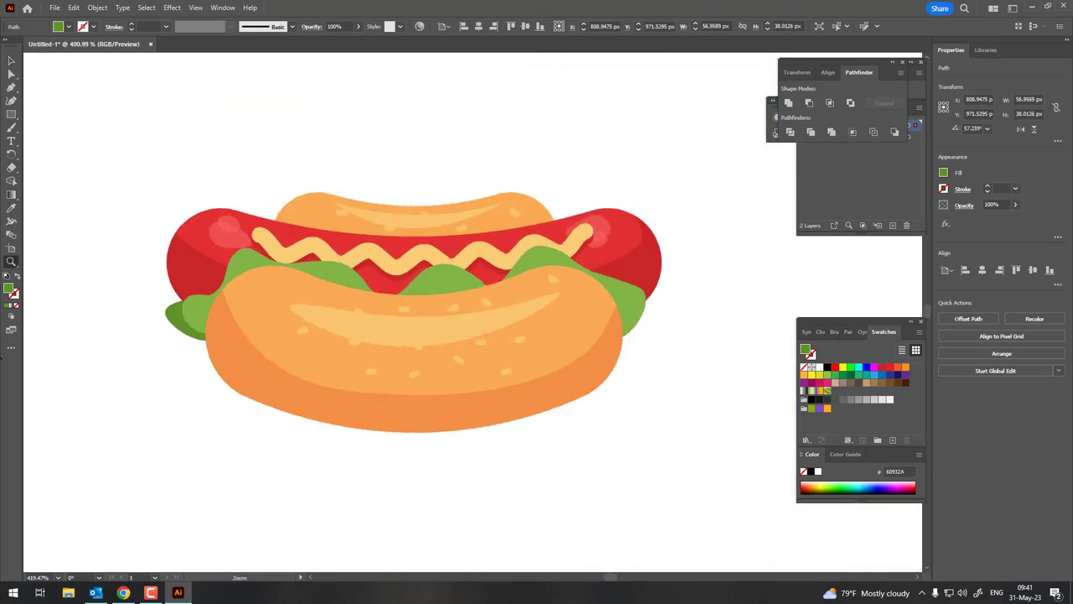
click(74, 7)
click(90, 62)
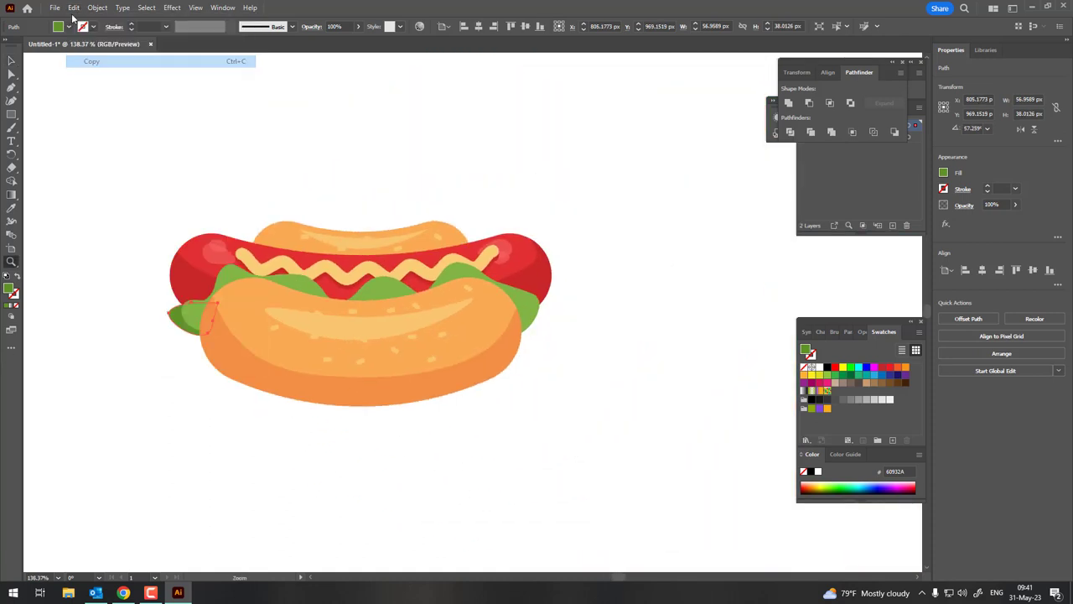
click(74, 7)
click(120, 87)
Move the pasted leaf to the bun's right end and reflect it vertically.
key(v)
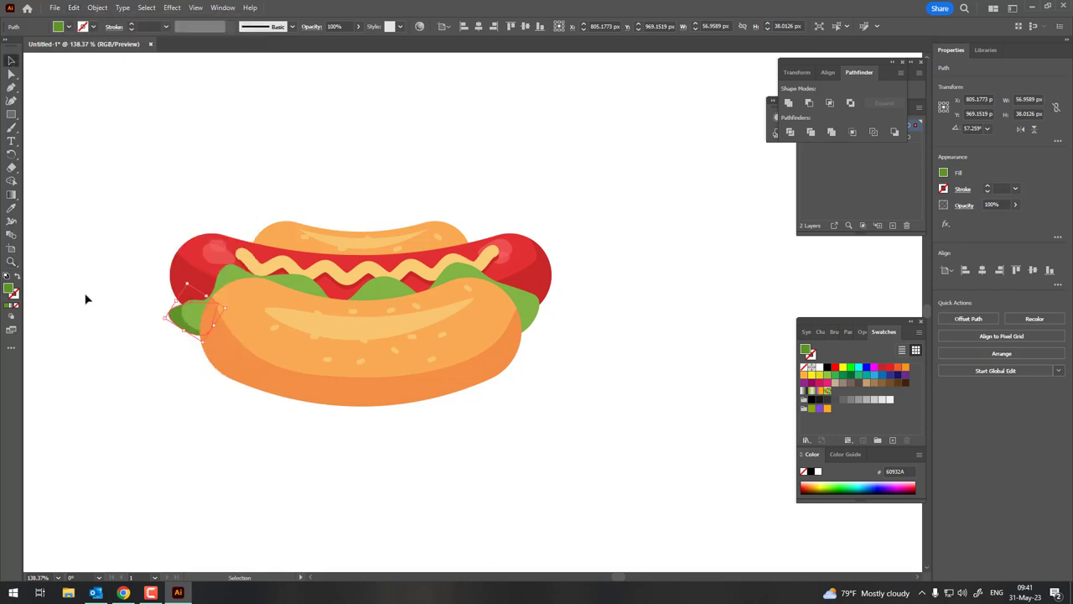
click(167, 331)
drag(387, 364, 549, 315)
right_click(550, 315)
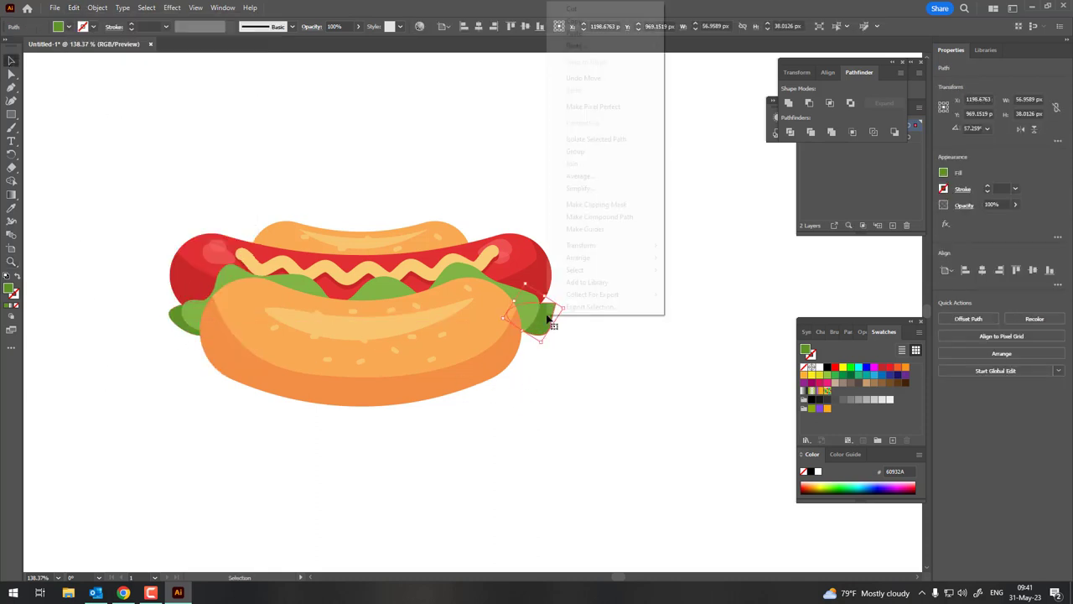
click(704, 286)
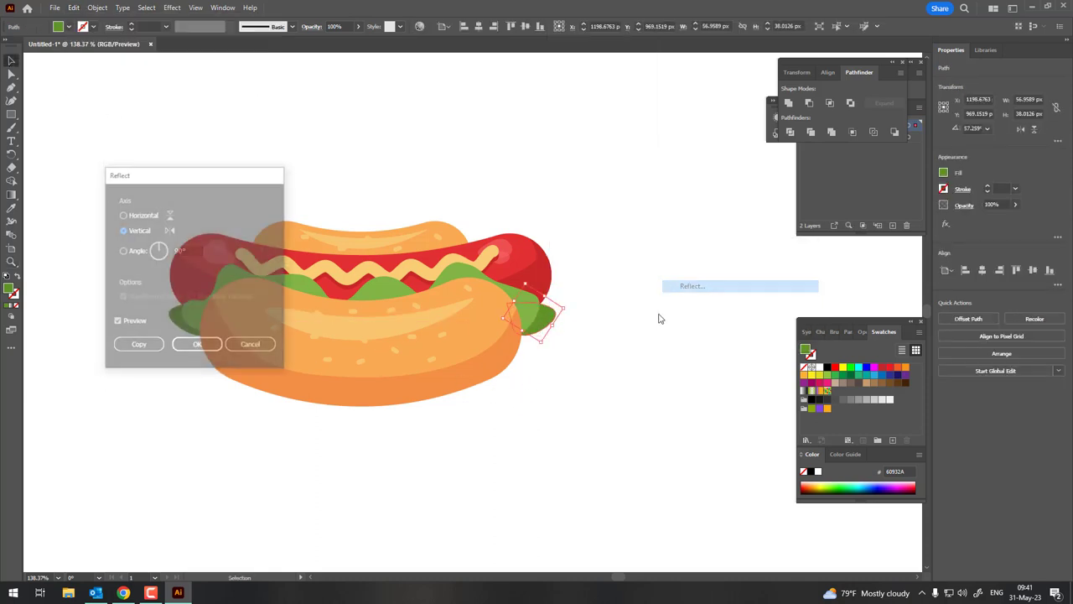
click(185, 351)
Tuck the mirrored leaf under the bun's right end.
key(z)
drag(538, 297, 692, 426)
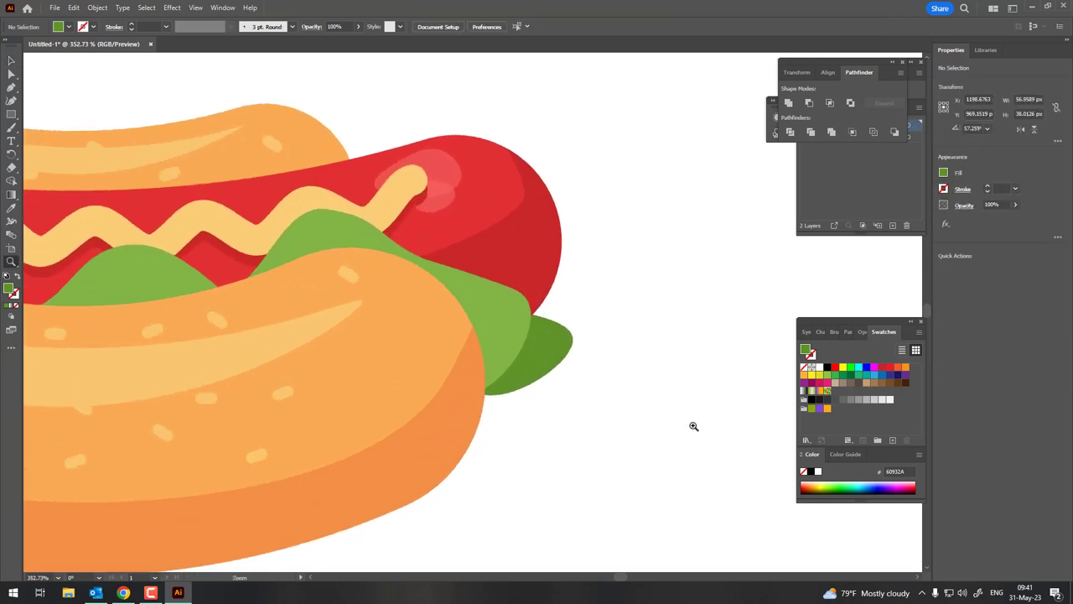
drag(561, 361, 546, 378)
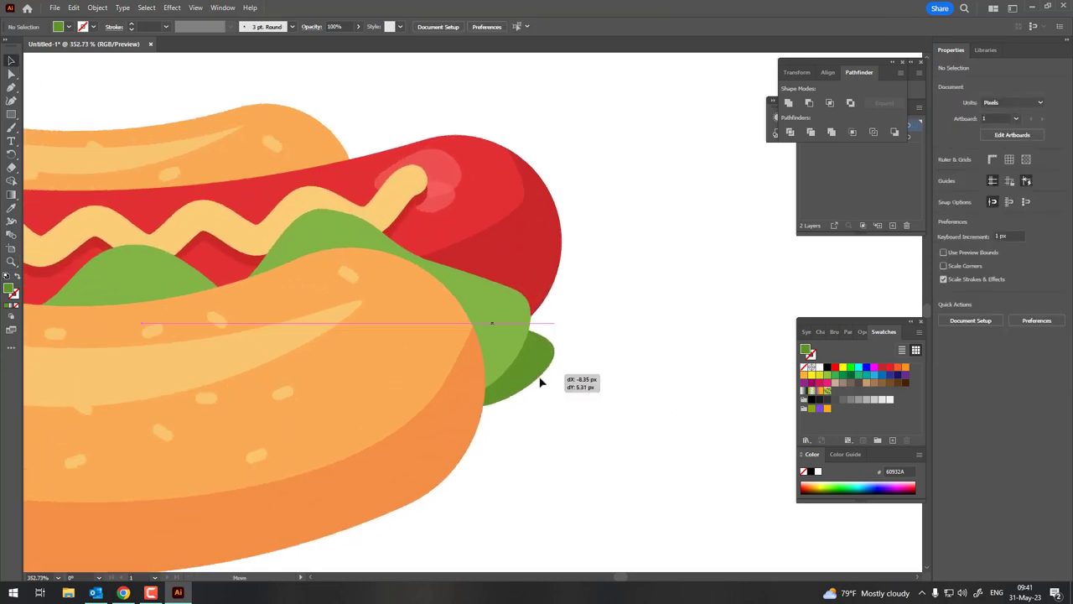
mouse_move(473, 410)
mouse_down()
mouse_move(392, 367)
mouse_move(550, 366)
mouse_move(403, 343)
mouse_up()
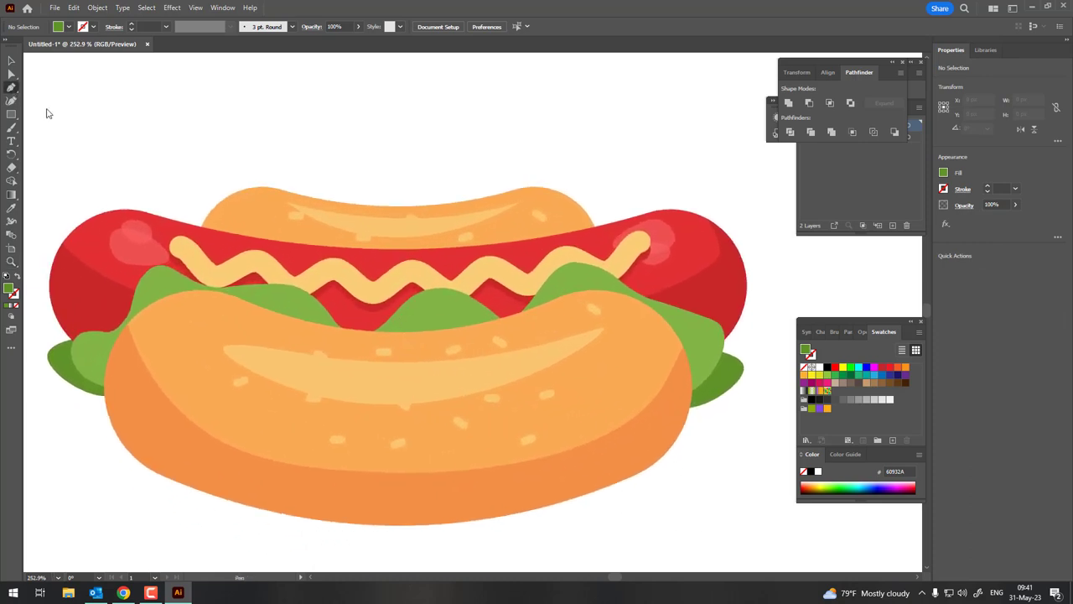
Draw a new closed leaf shape across the middle of the hot dog.
click(344, 302)
click(450, 340)
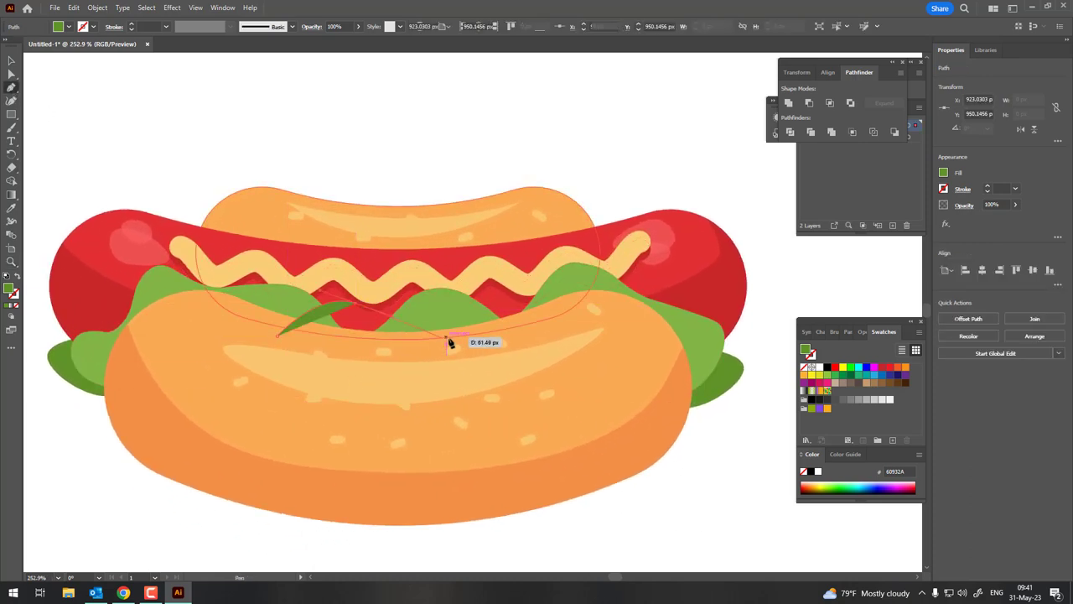
drag(529, 287, 585, 311)
click(594, 367)
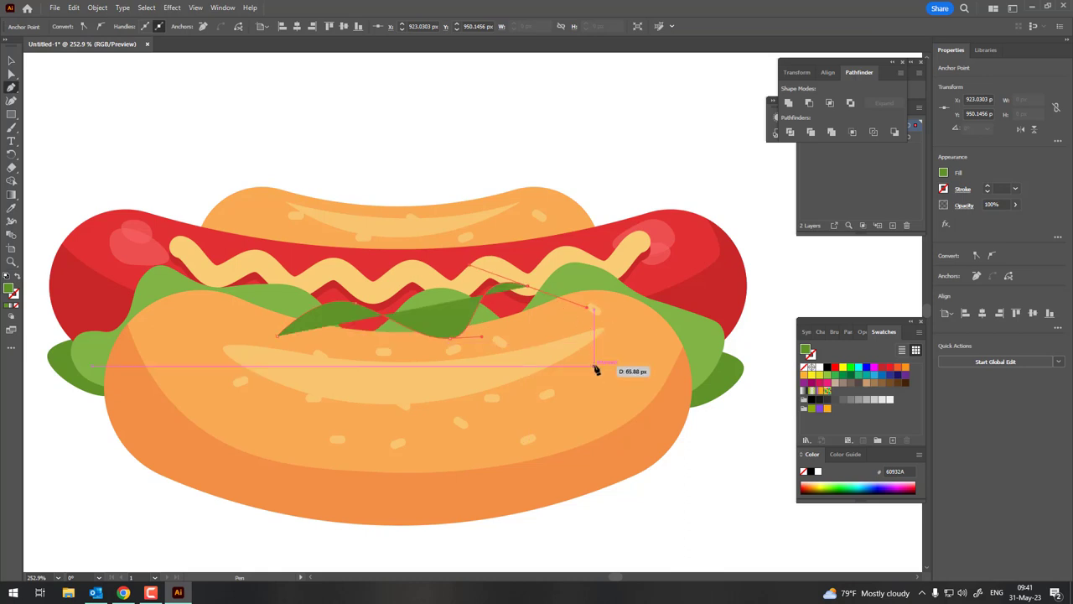
click(279, 337)
Bring the light-green lettuce and bun to the front, ahead of the new leaf.
key(v)
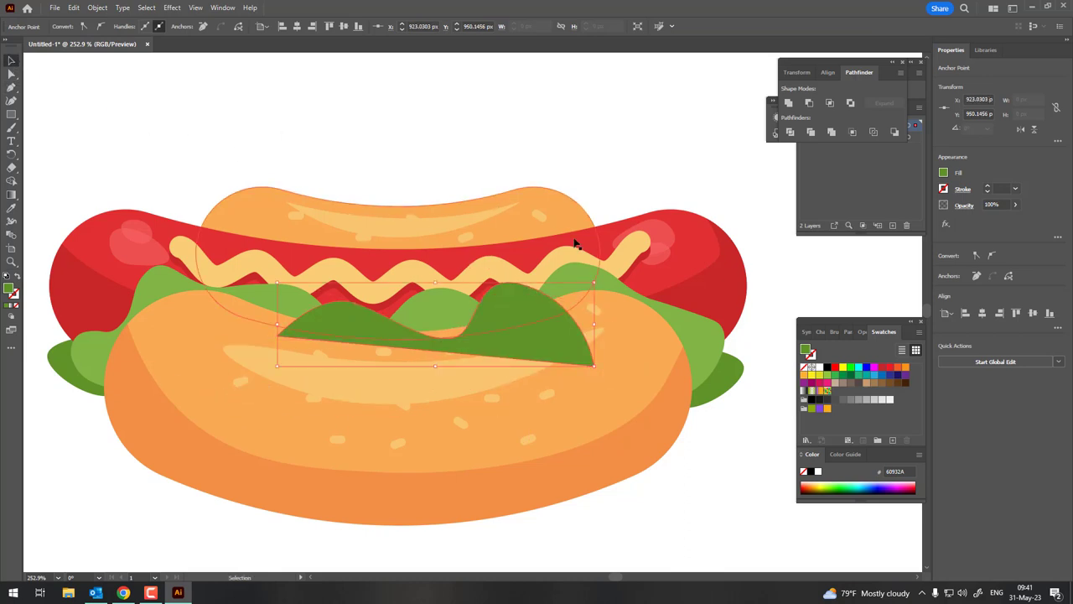
click(714, 354)
shift+click(654, 393)
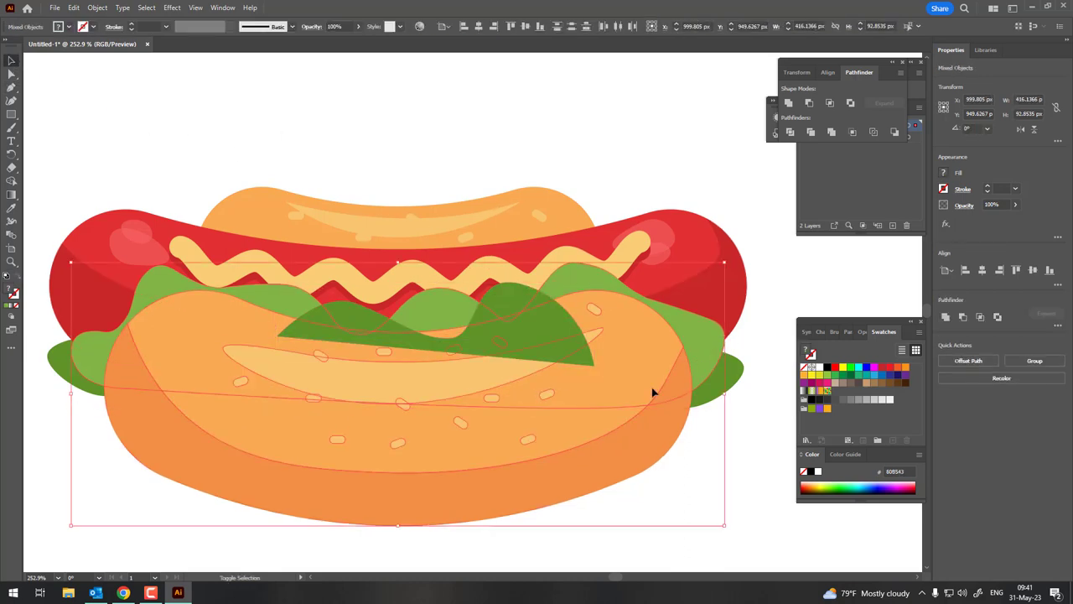
click(98, 8)
click(276, 34)
click(714, 456)
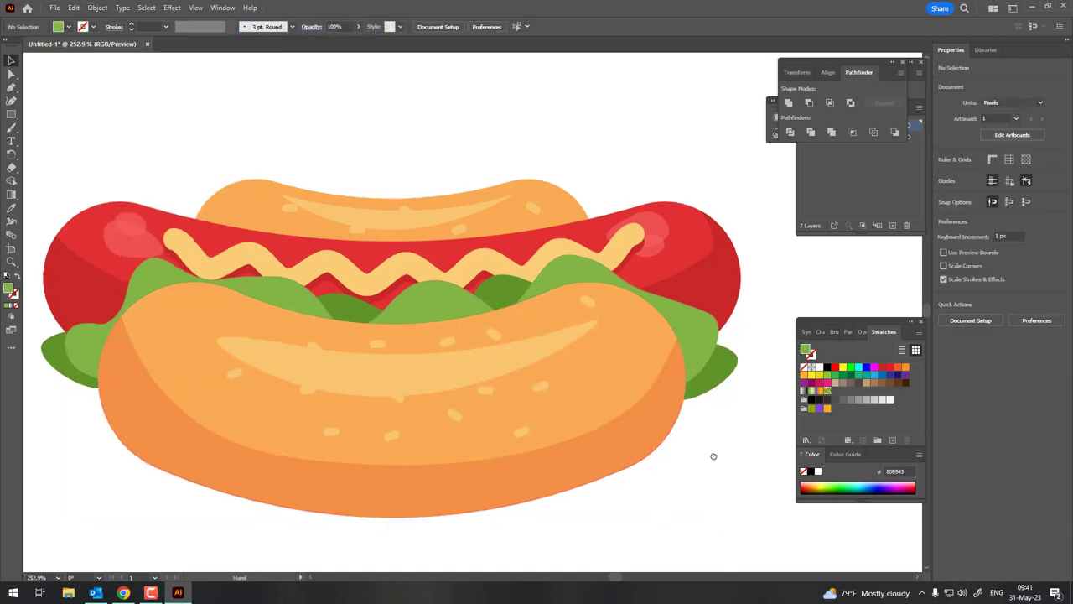
key(z)
mouse_move(618, 216)
mouse_down()
mouse_move(510, 369)
mouse_move(452, 266)
mouse_up()
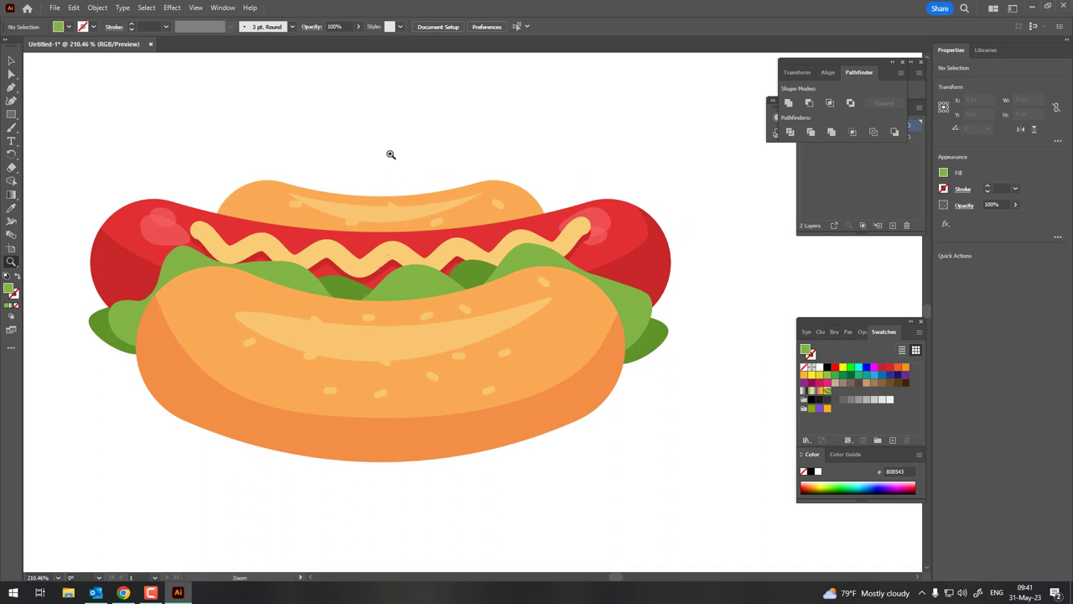
mouse_move(391, 154)
mouse_down()
mouse_move(419, 192)
mouse_move(396, 205)
mouse_up()
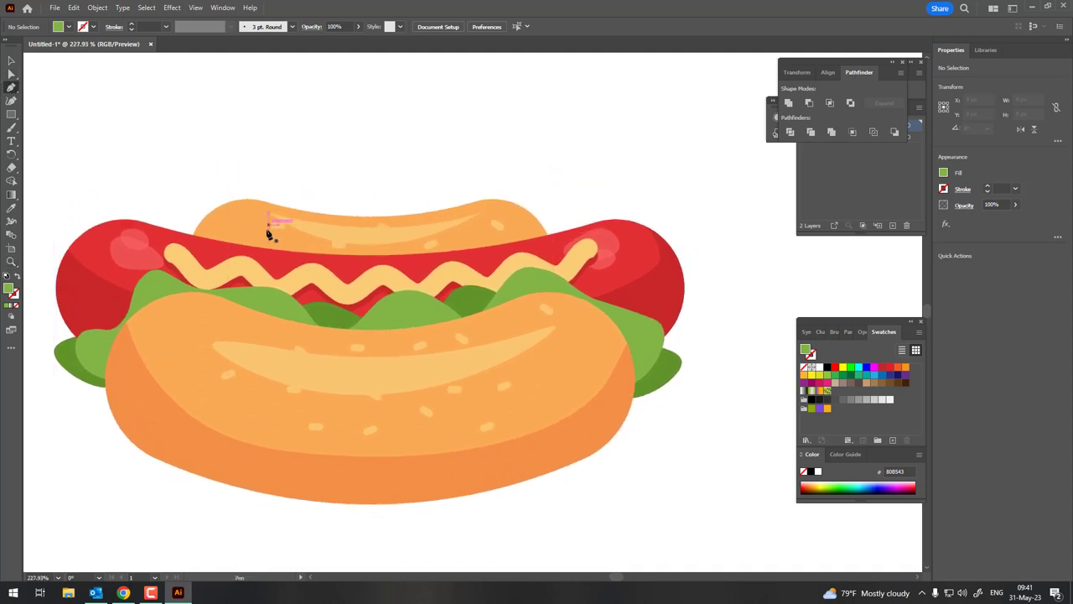
Draw a closed curved lettuce path along the top of the sausage.
click(229, 249)
mouse_move(352, 244)
mouse_down()
mouse_move(389, 226)
mouse_move(466, 238)
mouse_move(522, 223)
mouse_move(579, 231)
mouse_up()
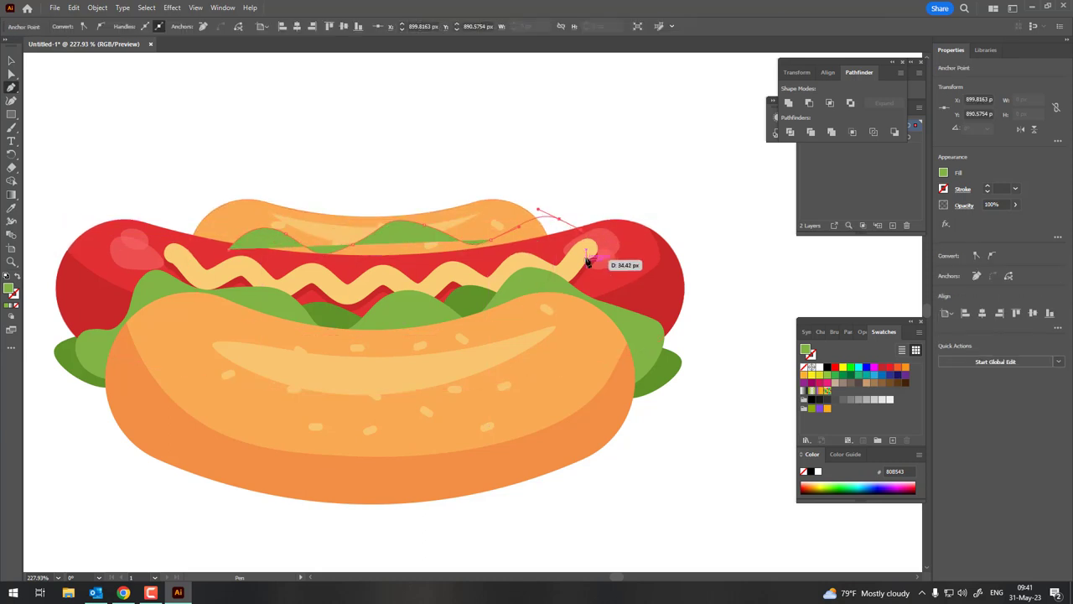
click(591, 261)
click(229, 249)
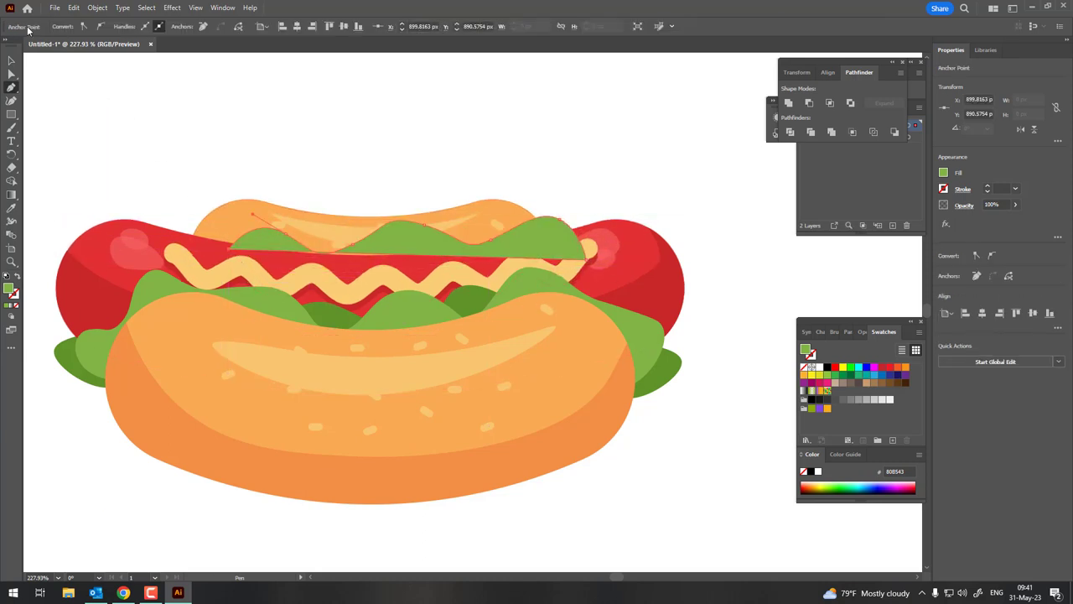
click(11, 102)
click(438, 279)
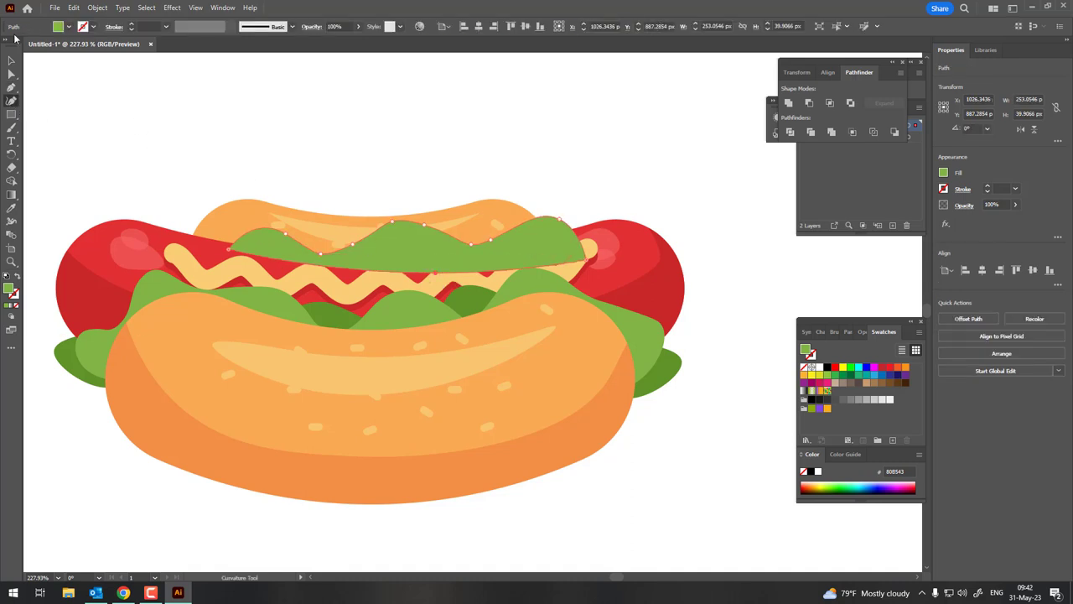
Send the top bun to the back and nudge the top lettuce into place.
click(11, 61)
shift+click(486, 209)
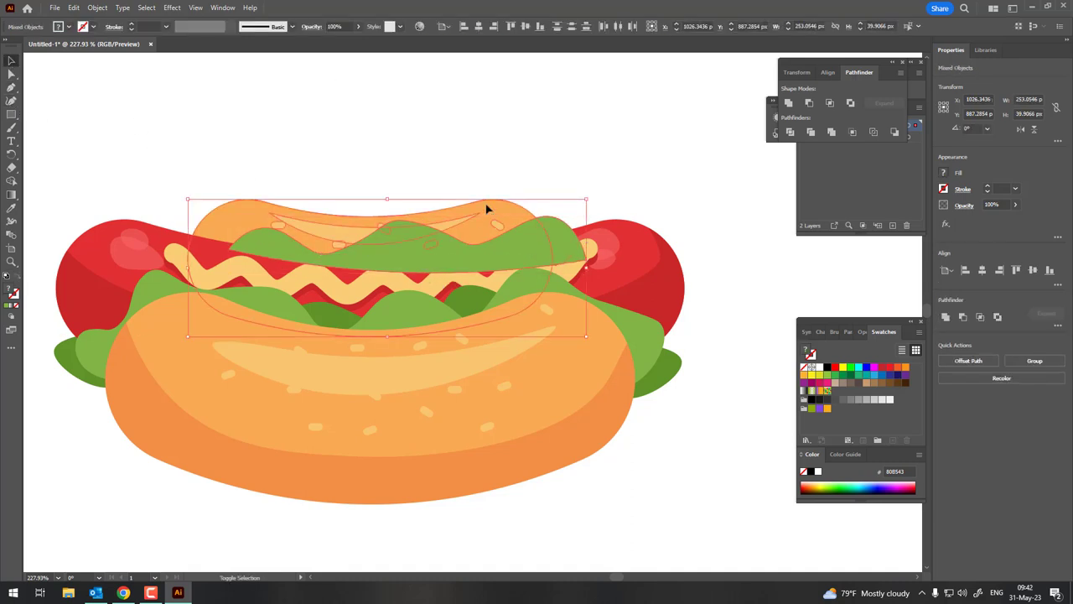
click(98, 7)
click(277, 70)
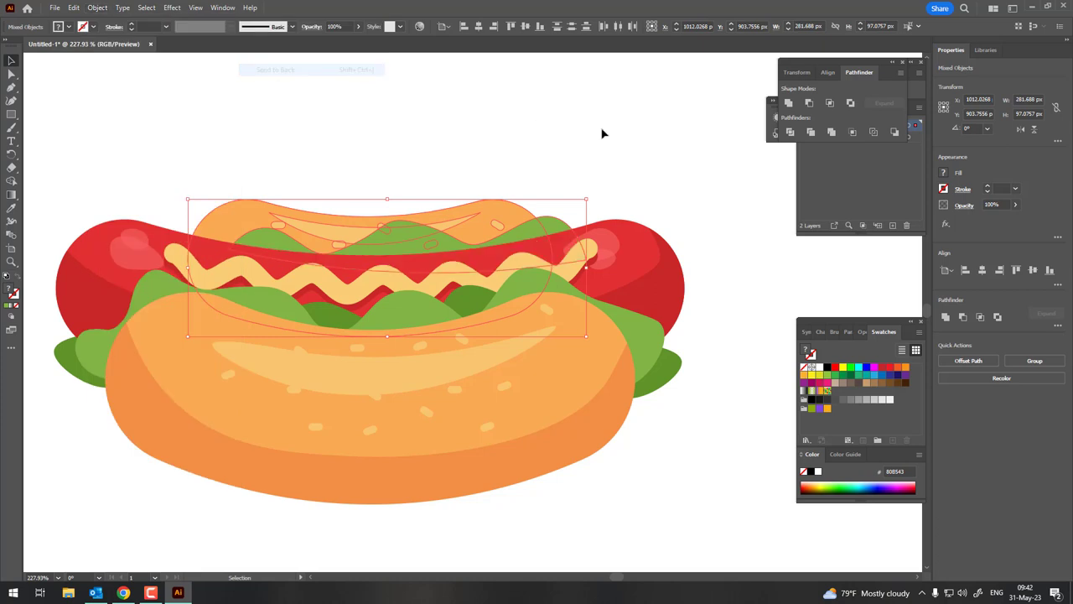
click(460, 182)
key(z)
click(11, 60)
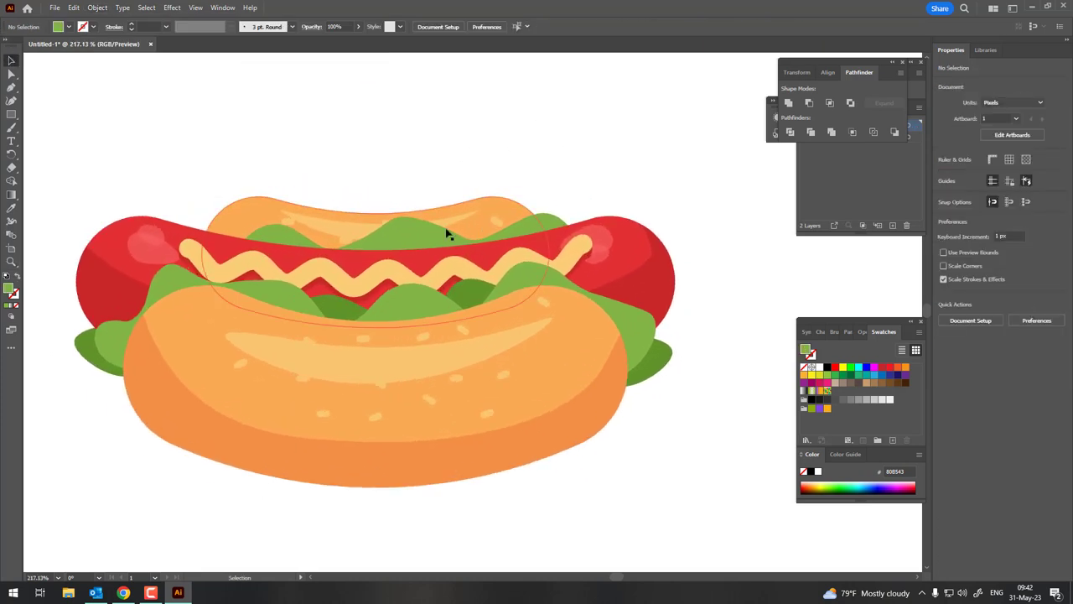
mouse_move(433, 237)
mouse_down()
mouse_move(407, 233)
mouse_move(453, 248)
mouse_up()
Draw a pointed leaf above the sausage's left end and send it behind the bun.
key(z)
drag(246, 257, 256, 210)
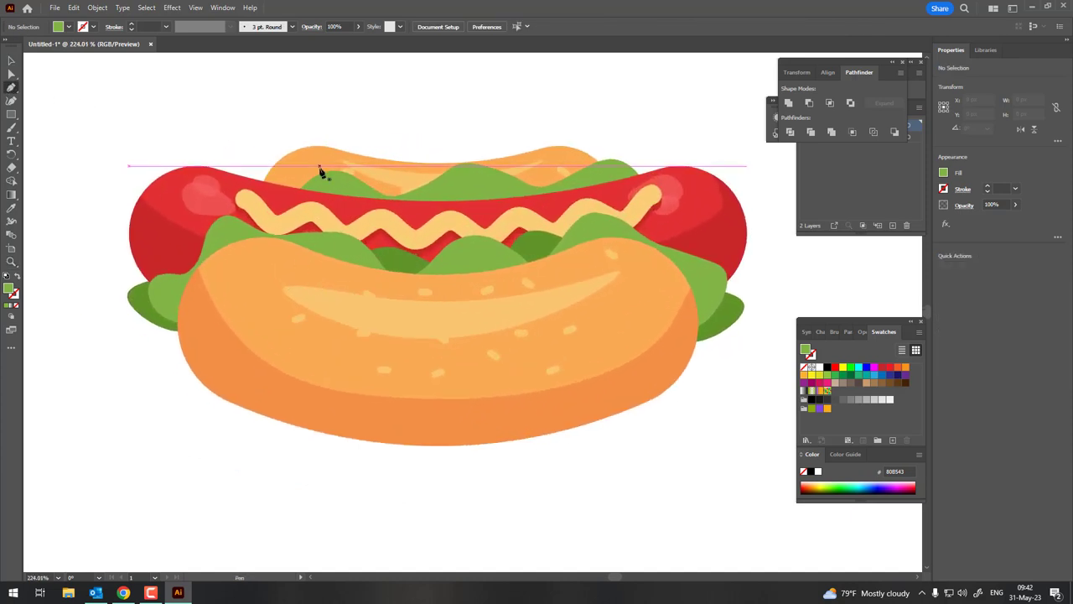
drag(281, 156, 232, 159)
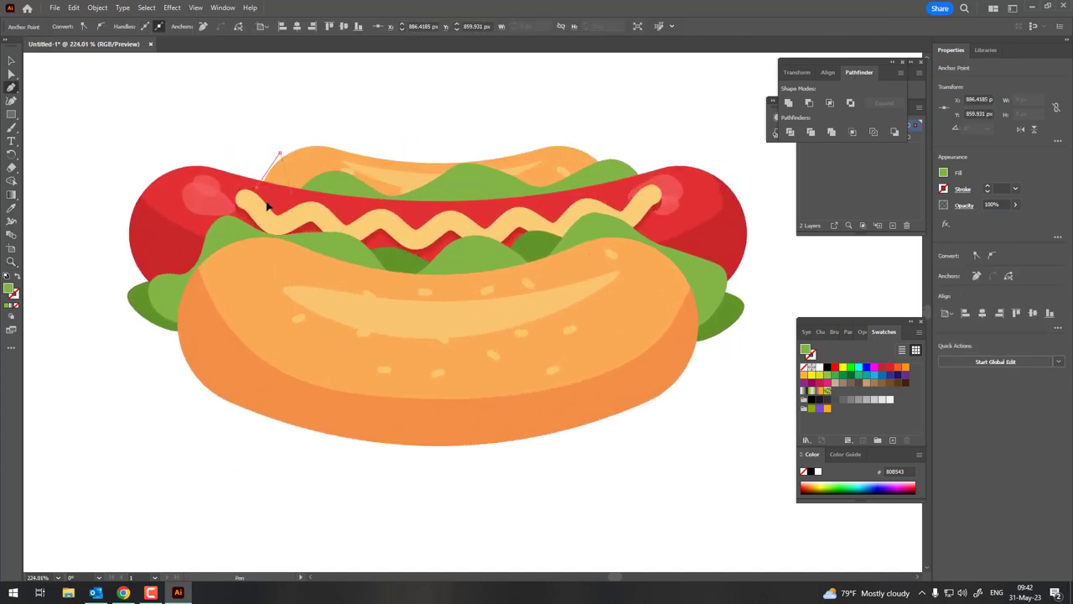
click(293, 196)
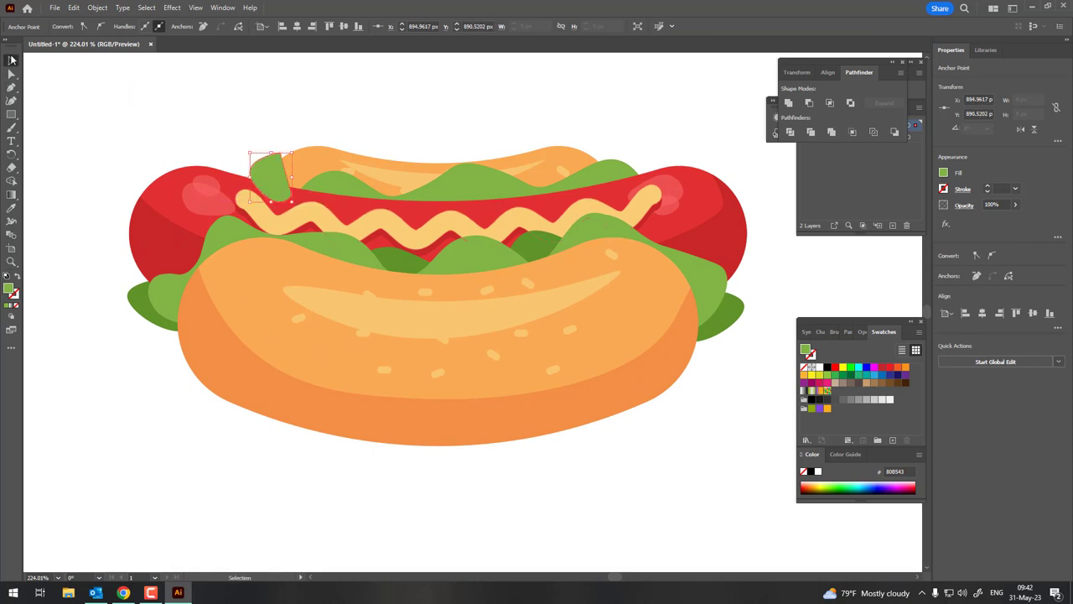
drag(199, 90, 347, 162)
click(97, 8)
mouse_move(116, 33)
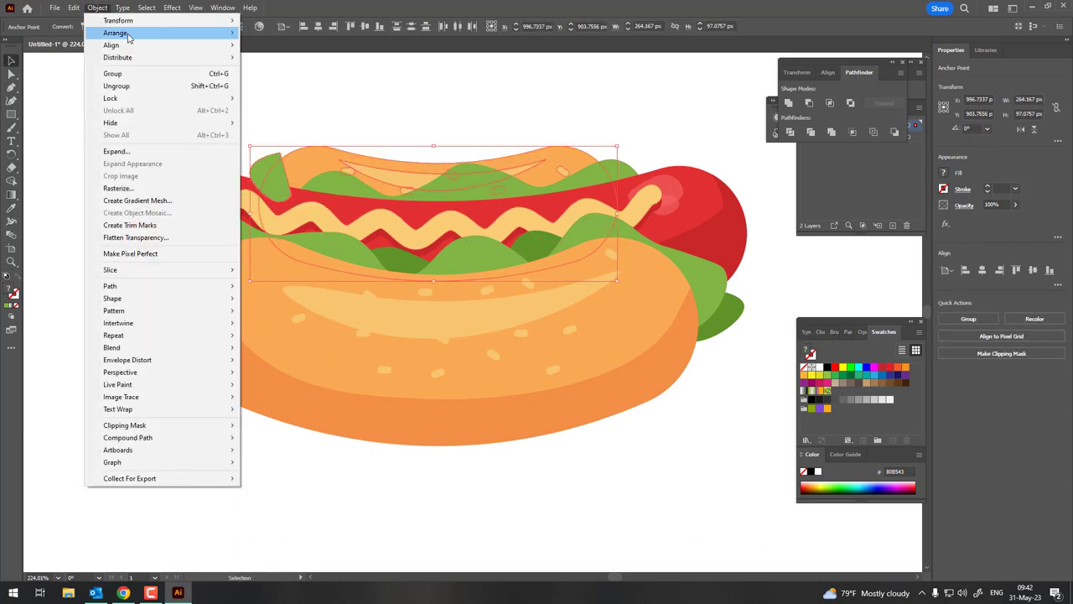
click(327, 70)
Zoom in on the new leaf and select it to show its anchors.
key(z)
click(295, 179)
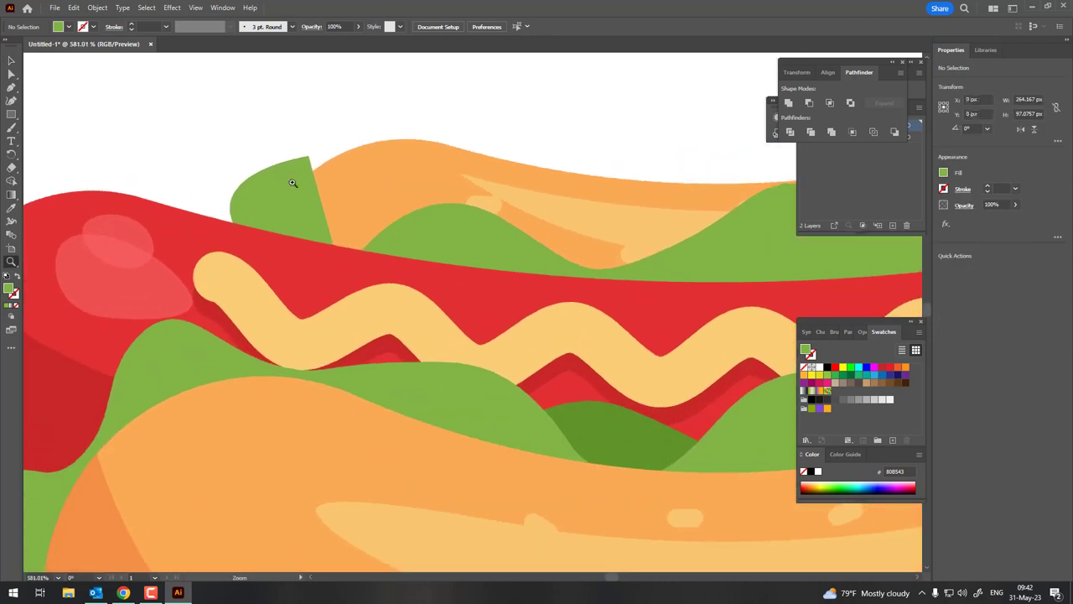
click(10, 62)
click(321, 201)
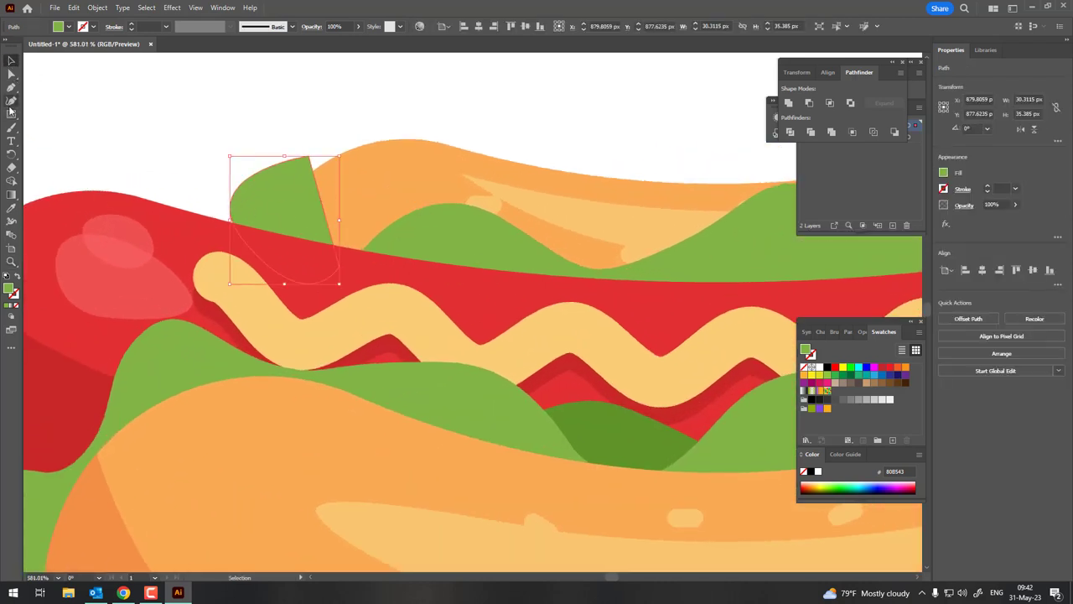
click(11, 101)
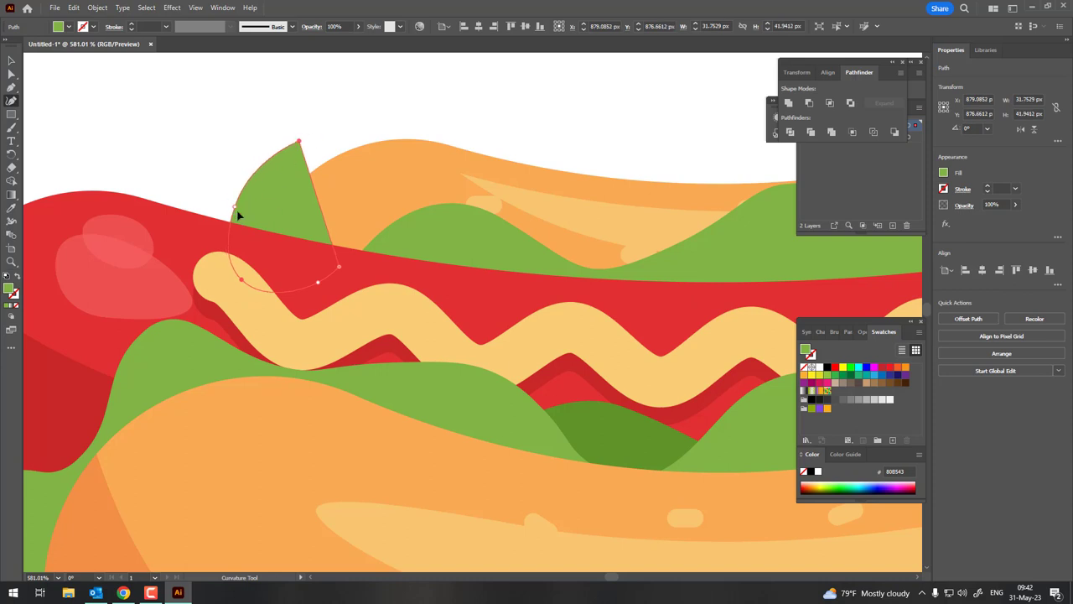
key(ctrl+0)
key(z)
drag(108, 227, 320, 231)
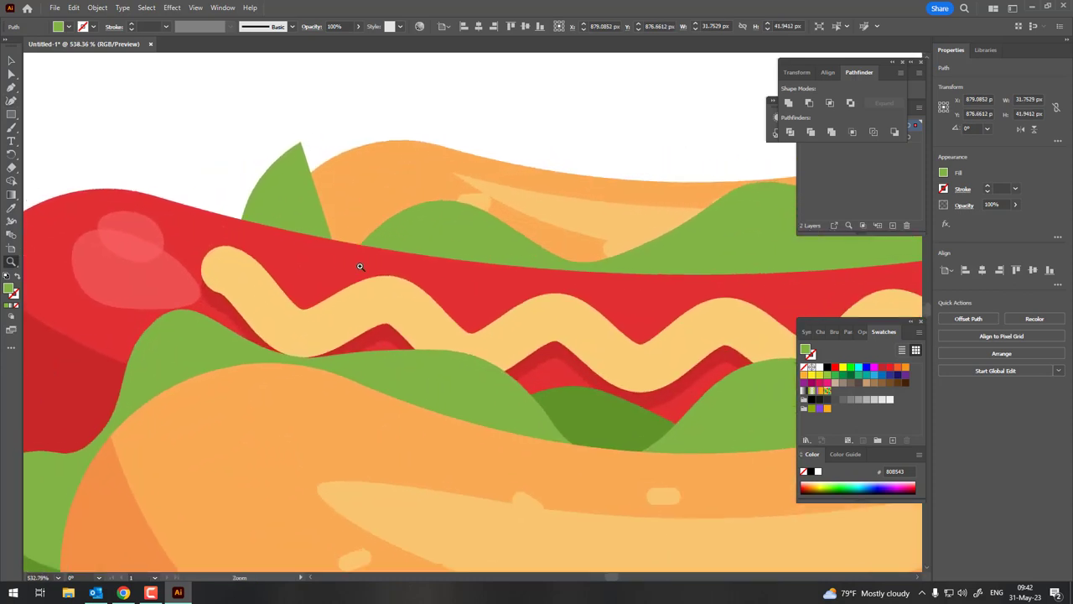
click(11, 62)
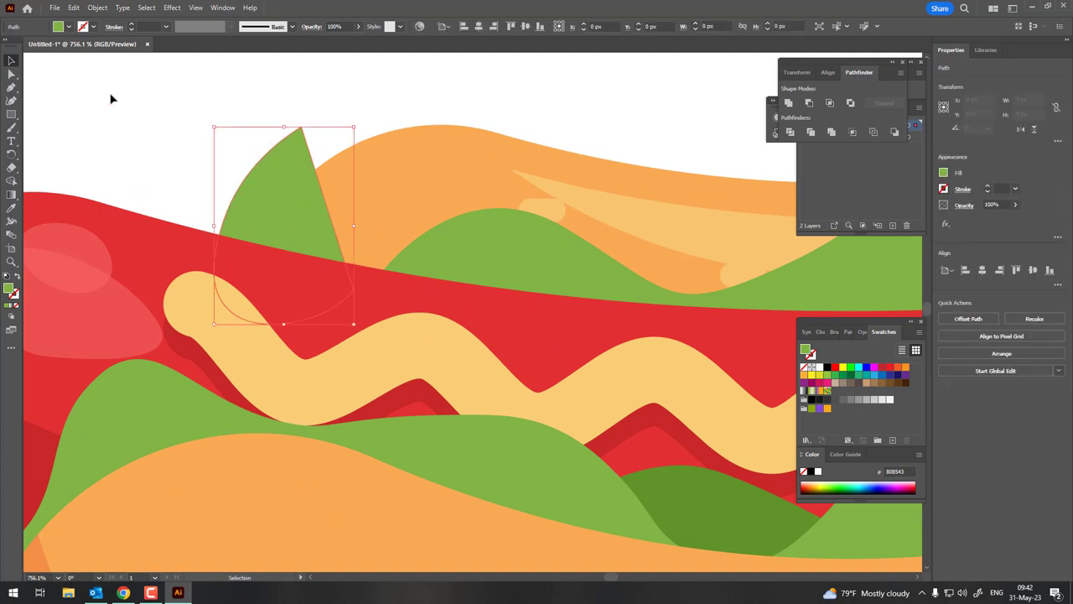
Round off the leaf's pointed tip by dragging its top anchor.
key(a)
click(301, 127)
drag(298, 137, 299, 153)
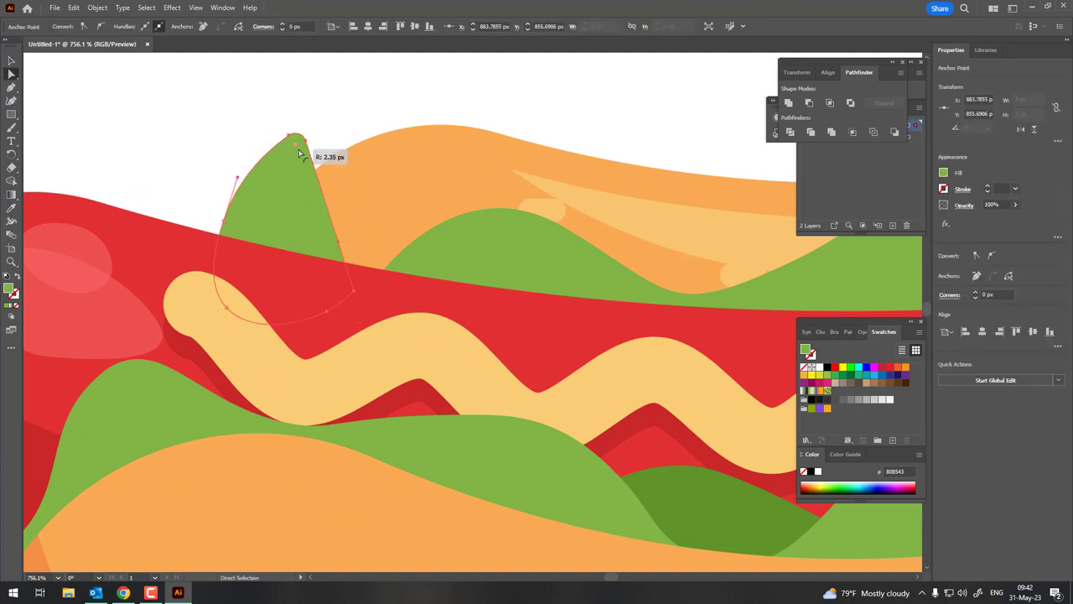
scroll(315, 116, down, 5)
scroll(73, 106, up, 5)
Create a -7 px offset path of the leaf and fill it lighter green.
key(v)
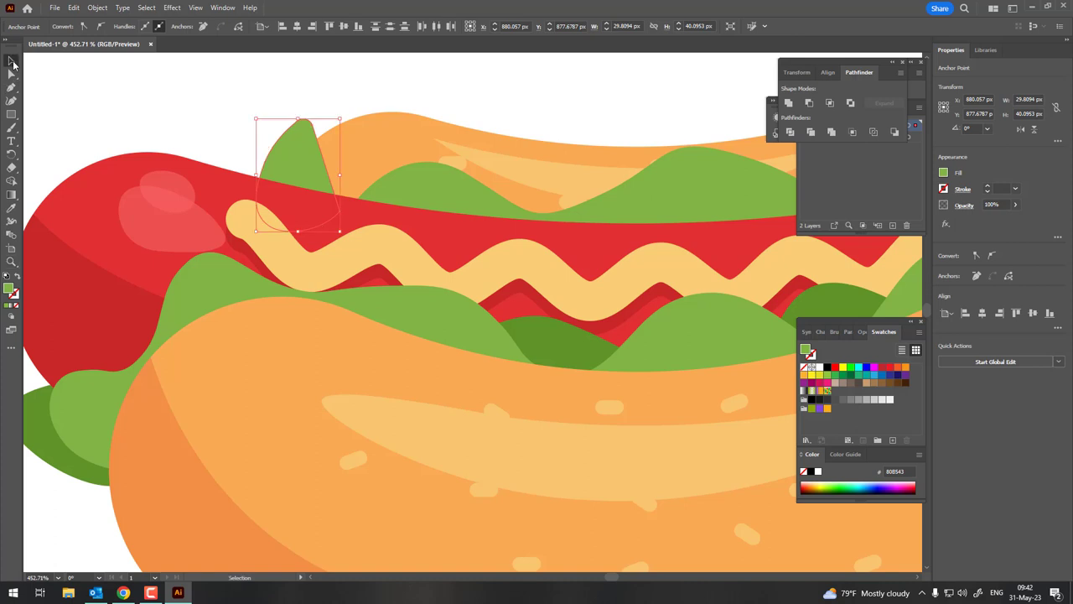
click(273, 177)
click(97, 8)
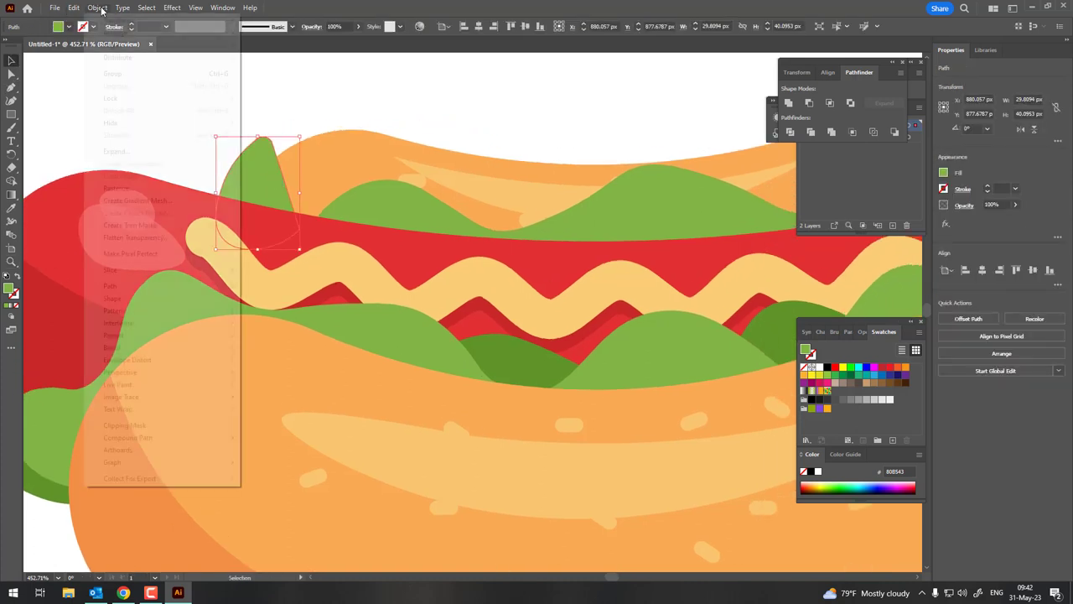
mouse_move(113, 286)
click(326, 332)
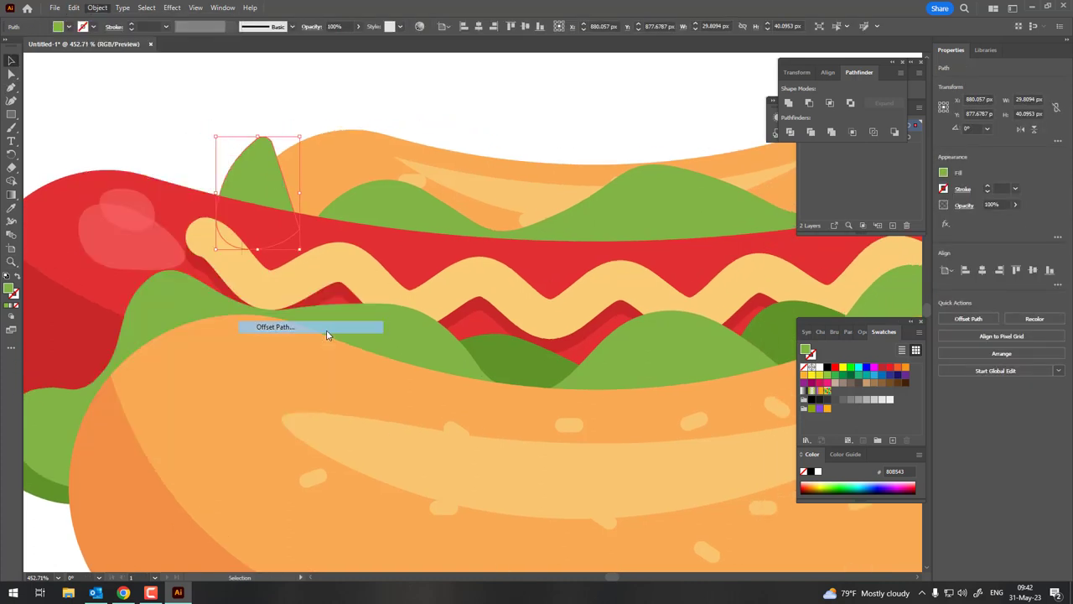
text(-)
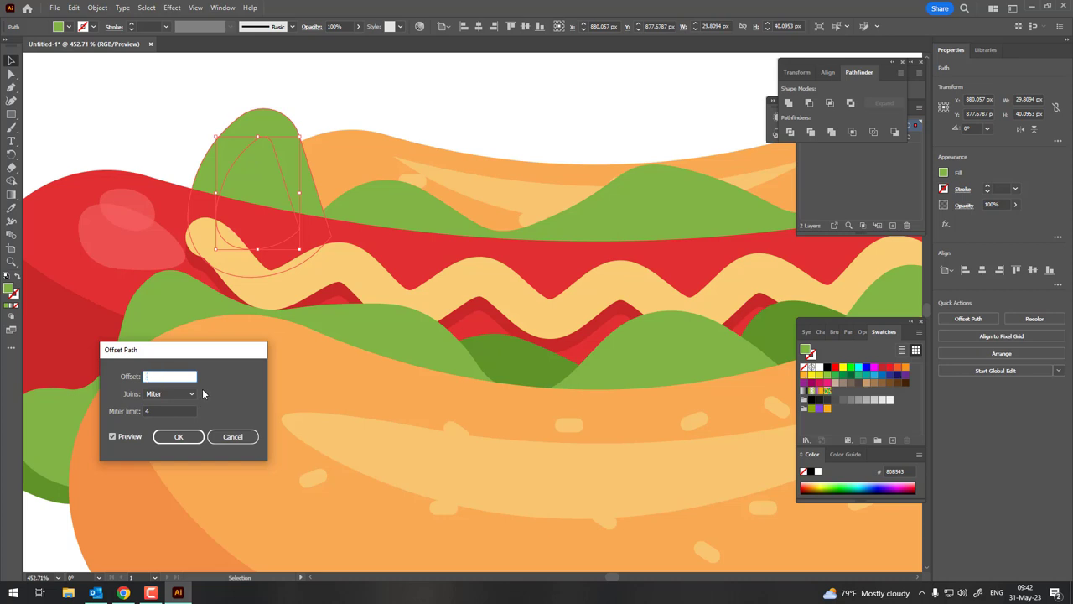
text(7)
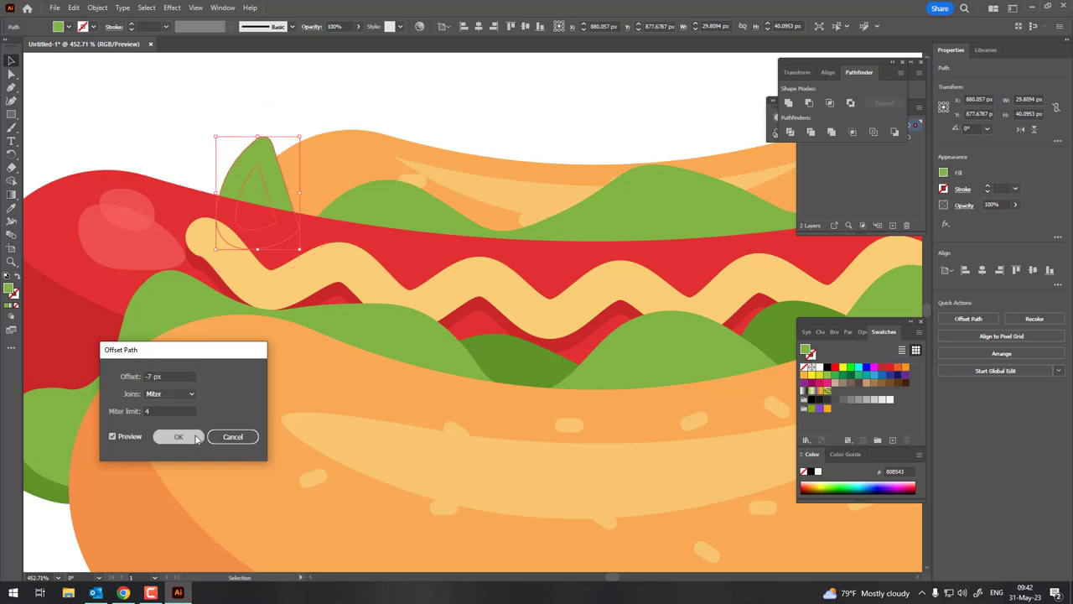
click(177, 436)
double_click(8, 289)
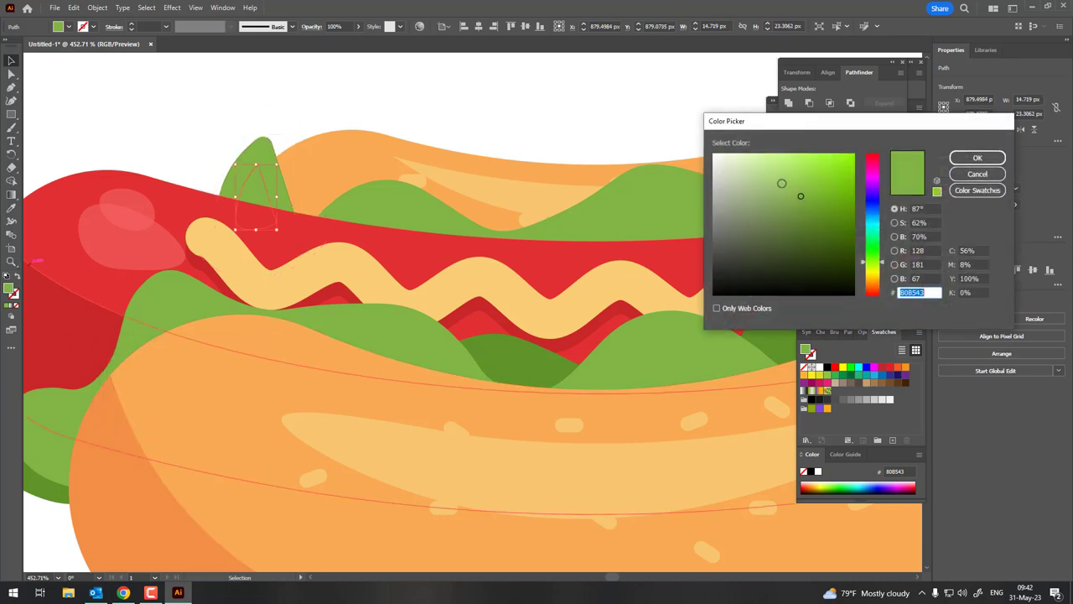
click(780, 176)
click(977, 157)
Round the tip of the lighter inner leaf.
key(z)
drag(277, 193, 431, 268)
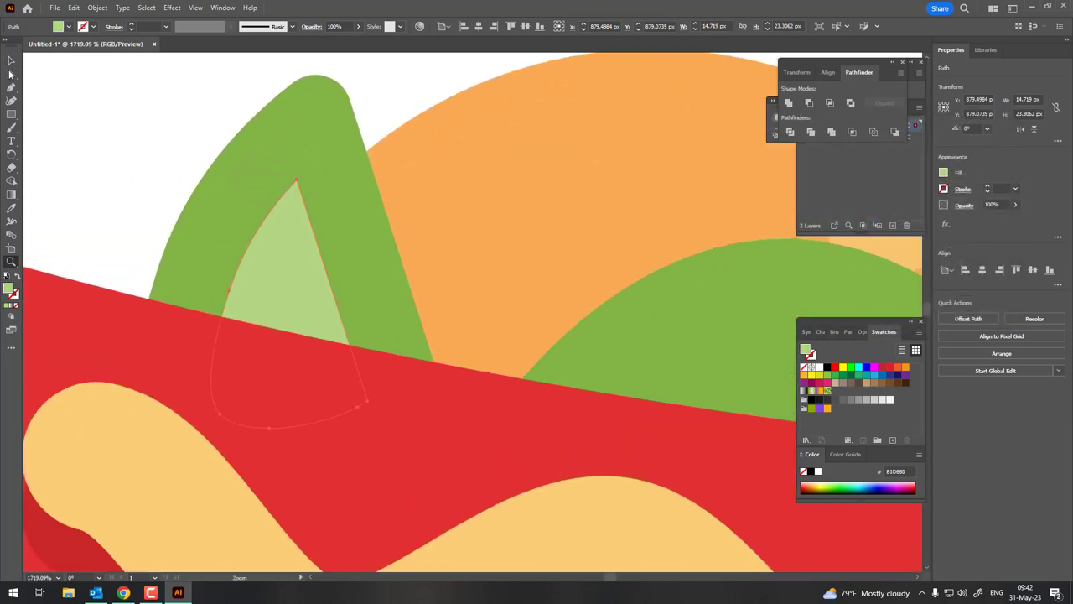
click(11, 75)
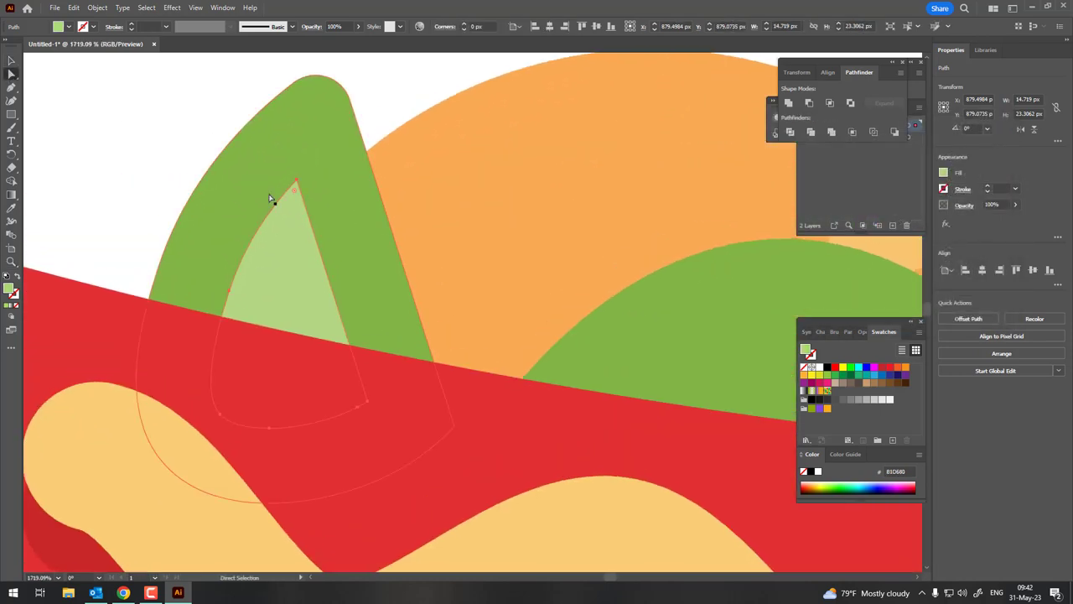
mouse_move(299, 187)
mouse_down()
mouse_move(308, 209)
mouse_move(283, 317)
mouse_up()
Draw a tiny shape inside the light-green inner leaf.
key(z)
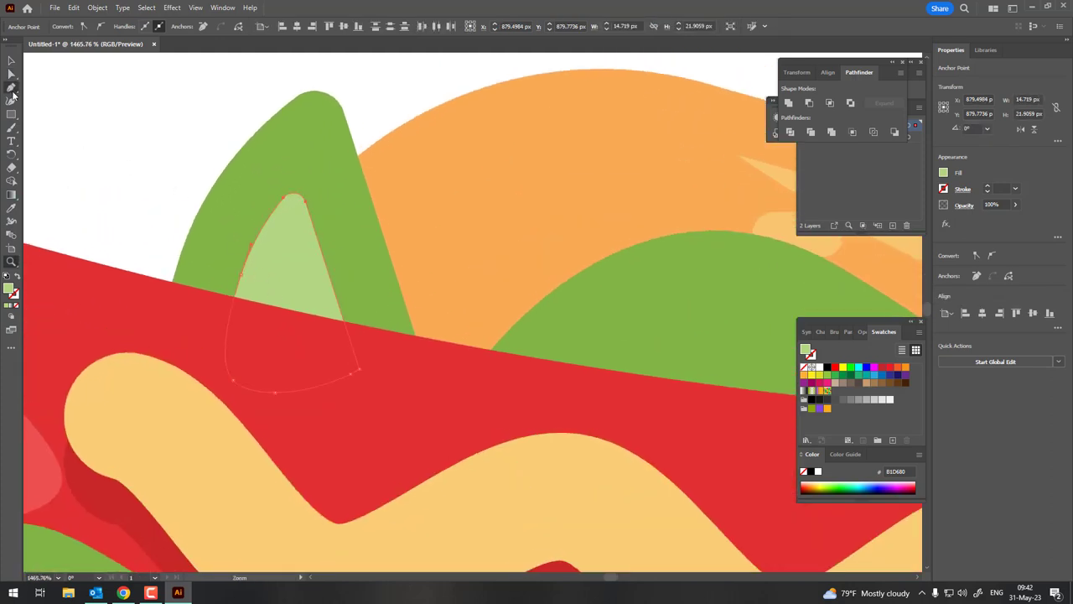
mouse_move(278, 255)
mouse_down()
mouse_move(304, 251)
mouse_move(315, 285)
mouse_move(278, 261)
mouse_up()
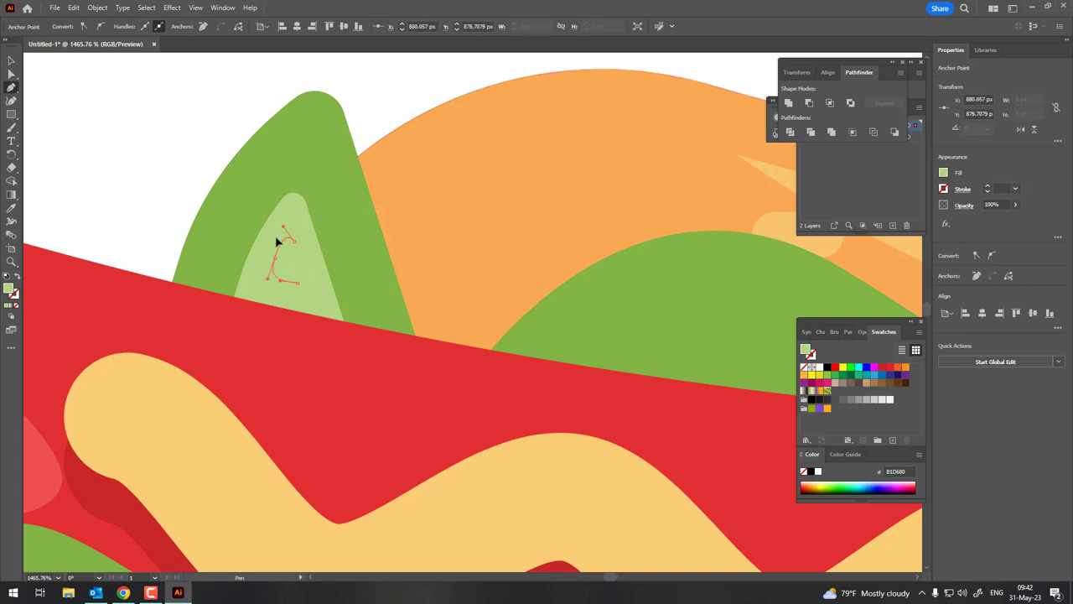
drag(280, 221, 14, 205)
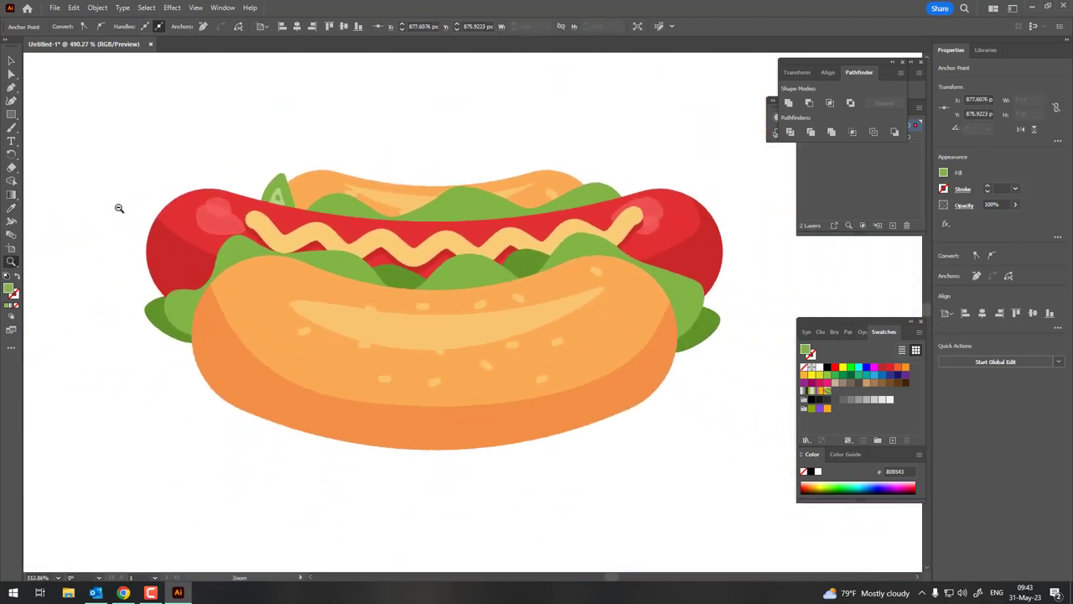
drag(255, 173, 343, 173)
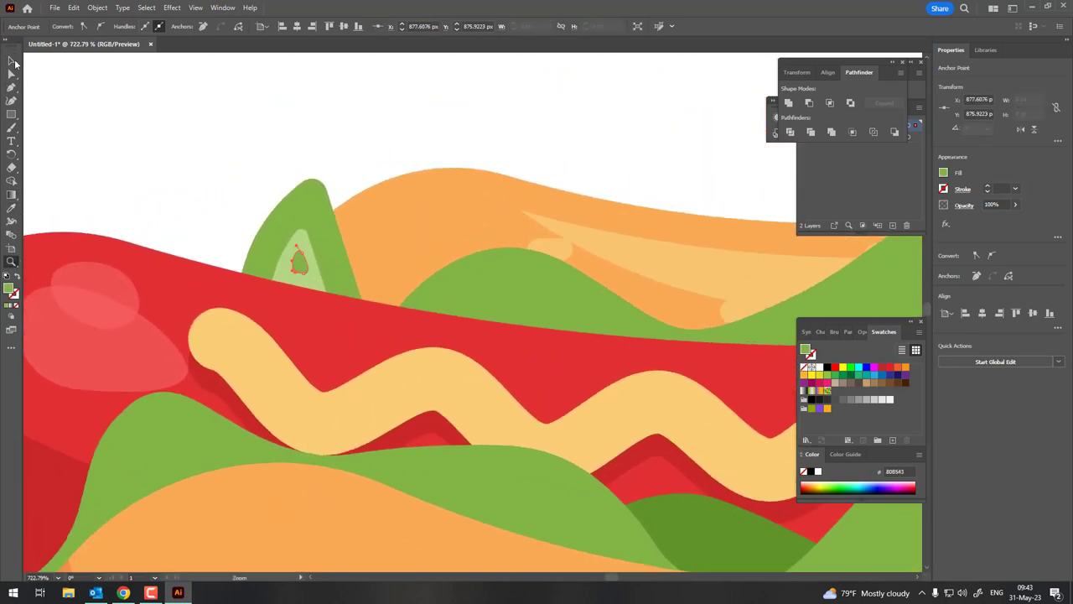
Group the leaf pieces together.
click(120, 114)
click(300, 269)
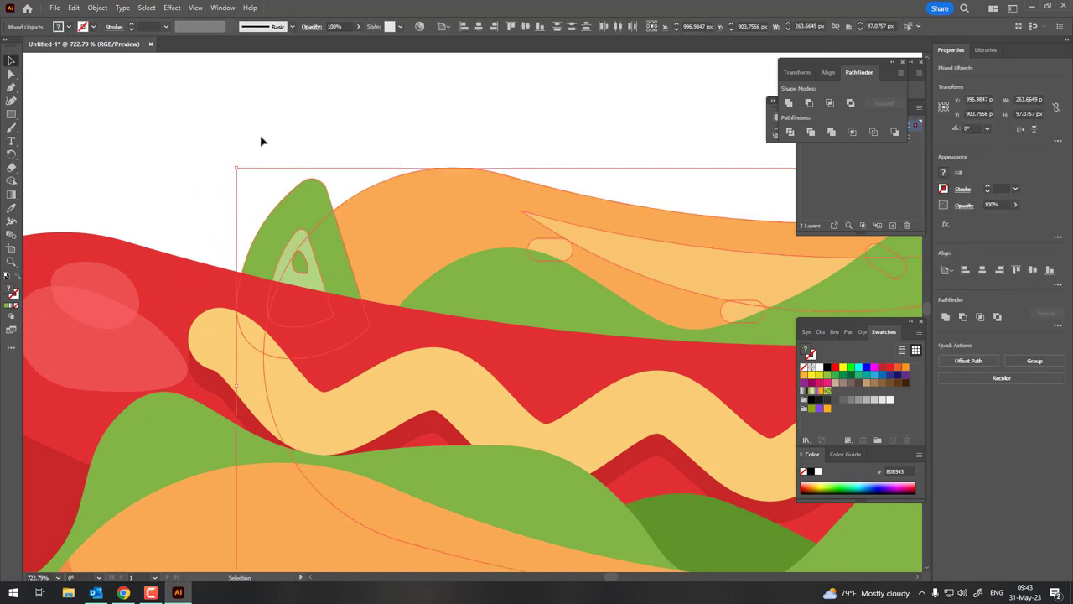
shift+click(401, 236)
click(98, 7)
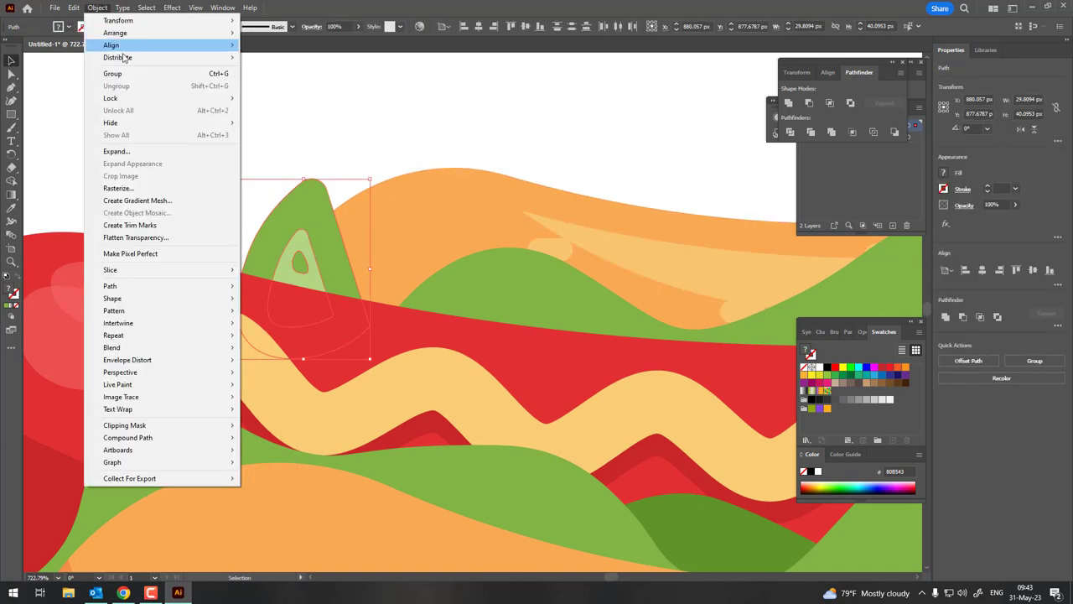
click(109, 73)
Send the back leaf and top bun group to the back, then view the whole hot dog.
key(z)
mouse_move(312, 136)
mouse_down()
mouse_move(260, 176)
mouse_move(277, 178)
mouse_up()
key(v)
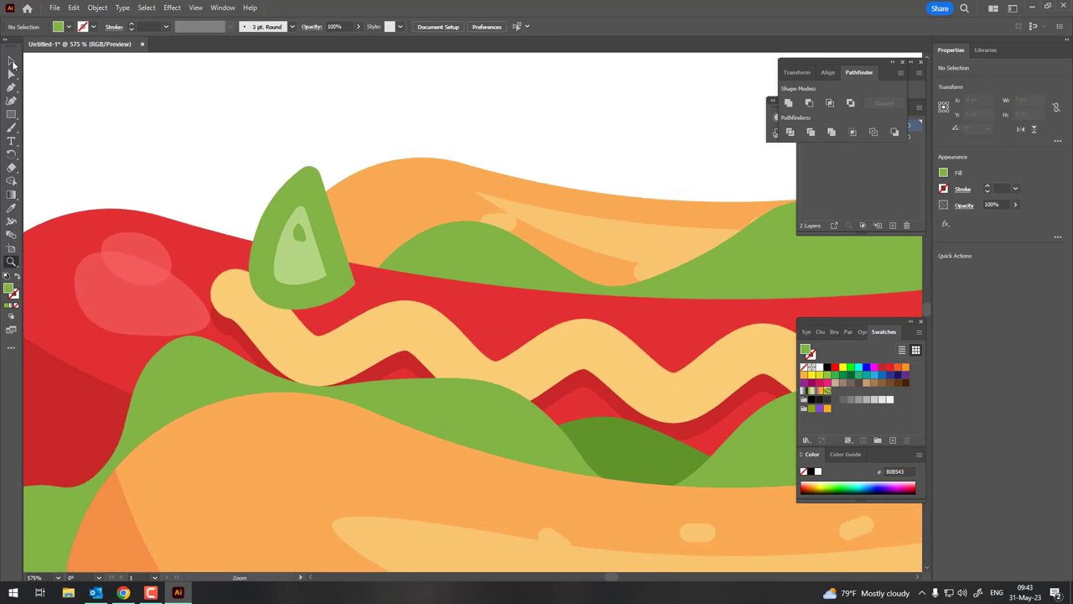
click(302, 201)
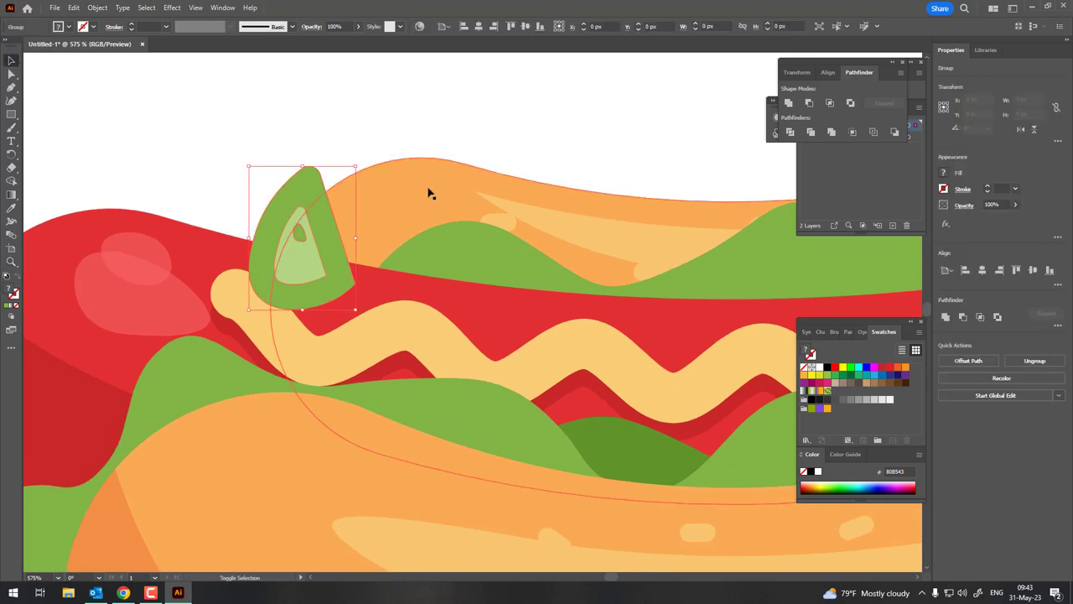
click(106, 10)
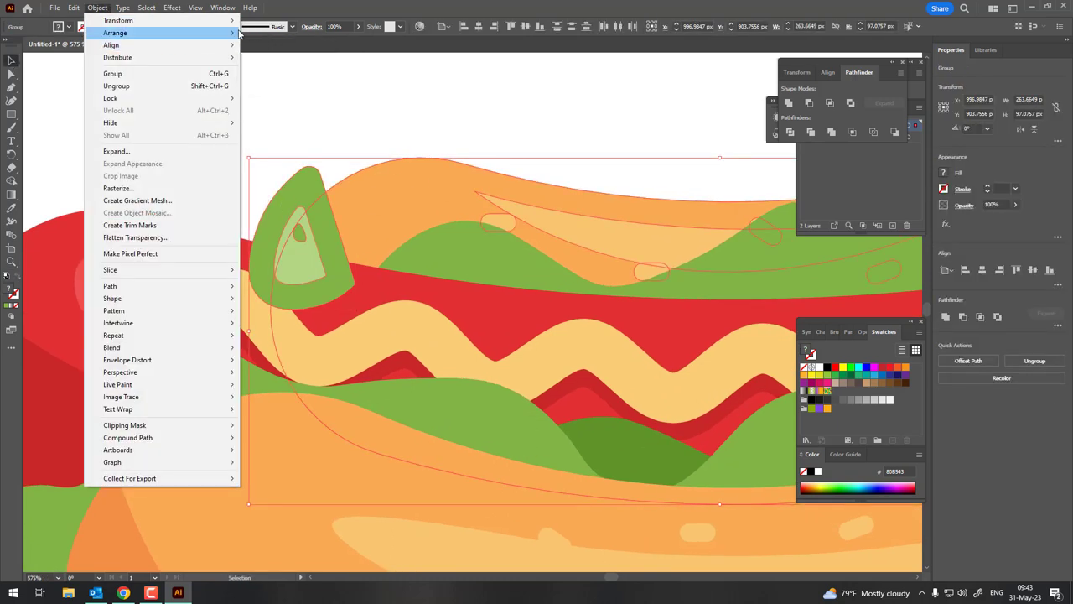
click(276, 70)
click(383, 137)
key(ctrl+0)
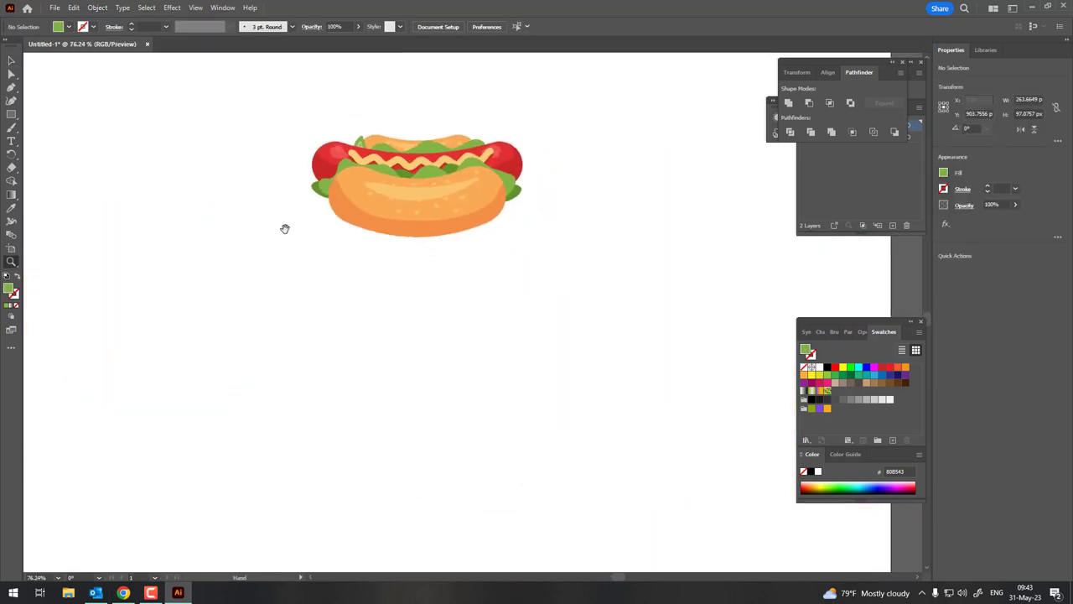
scroll(462, 293, up, 3)
scroll(344, 277, down, 1)
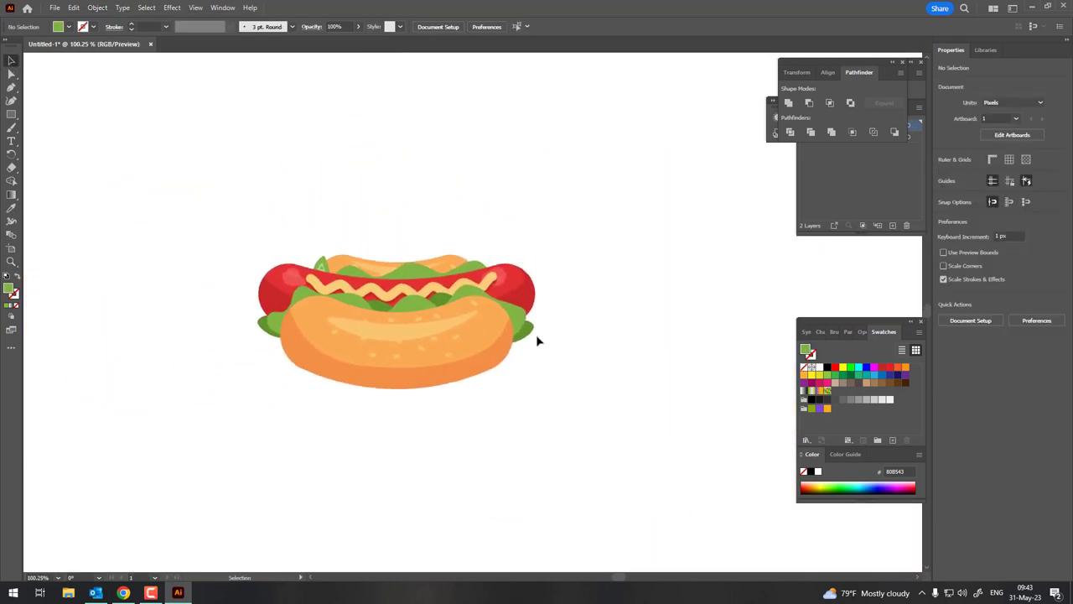
scroll(549, 332, up, 3)
scroll(335, 285, up, 2)
scroll(131, 221, up, 3)
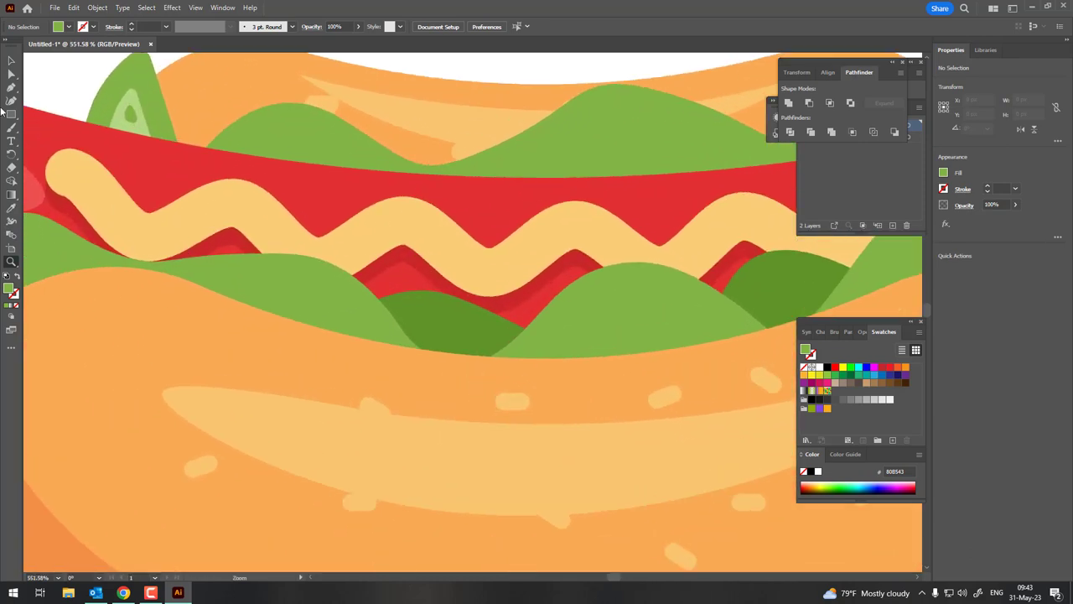
Pen-draw a pointed sliver along the left wave of the mustard zigzag.
click(12, 88)
click(185, 210)
drag(249, 192, 278, 217)
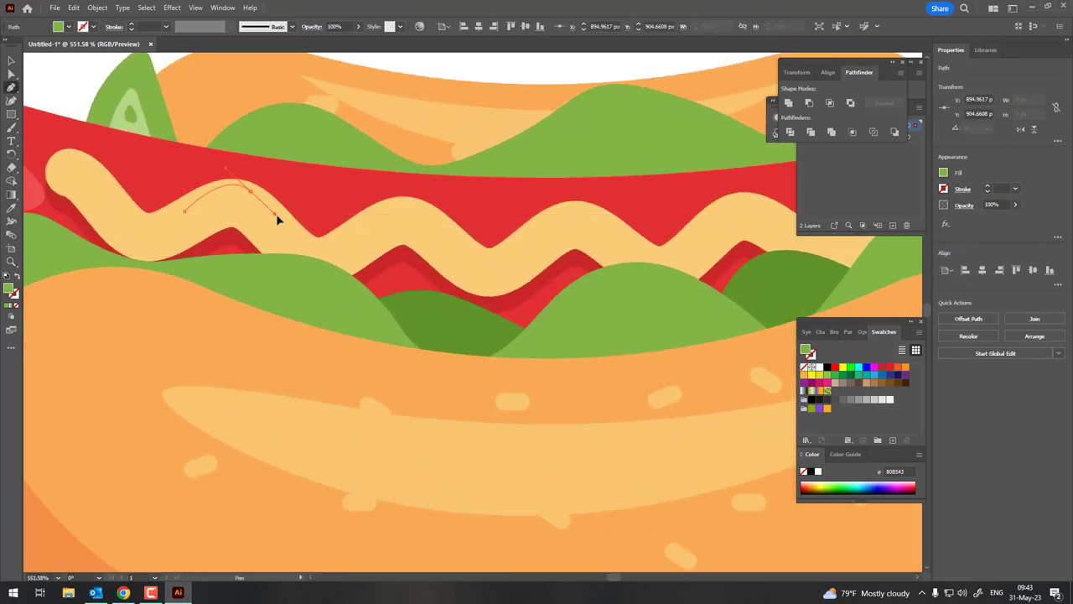
drag(337, 243, 384, 232)
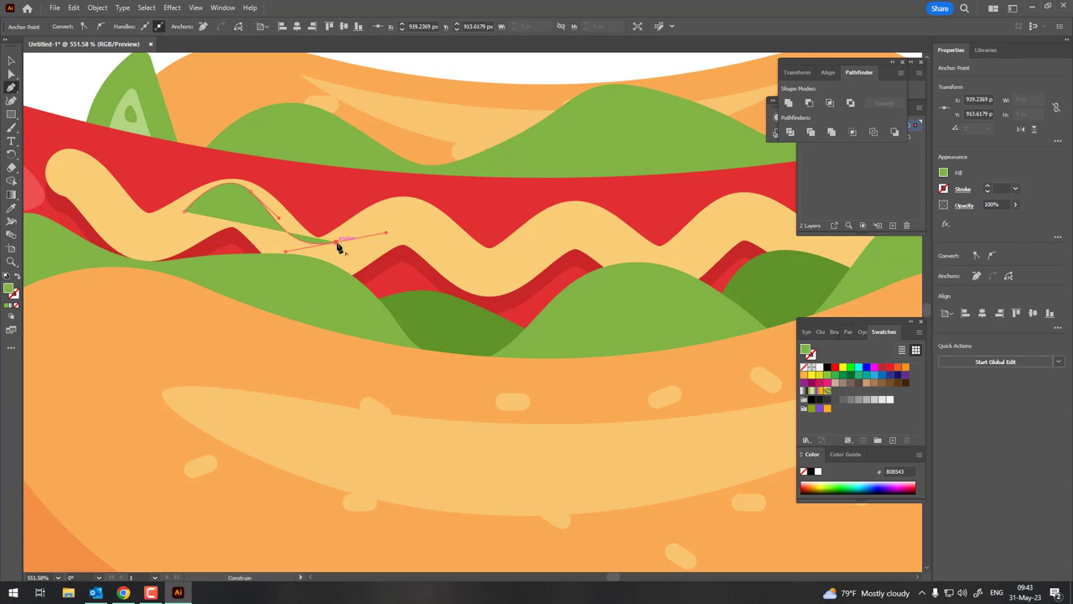
drag(242, 223, 251, 229)
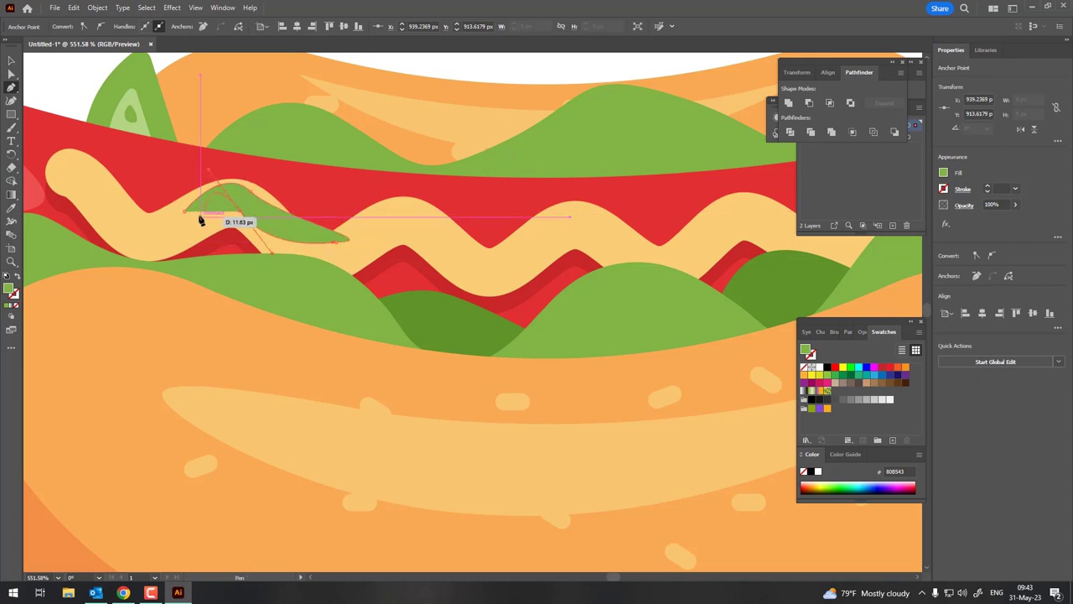
Sample the mustard yellow onto the sliver and lighten its fill to FFE4AE.
key(z)
drag(331, 214, 84, 225)
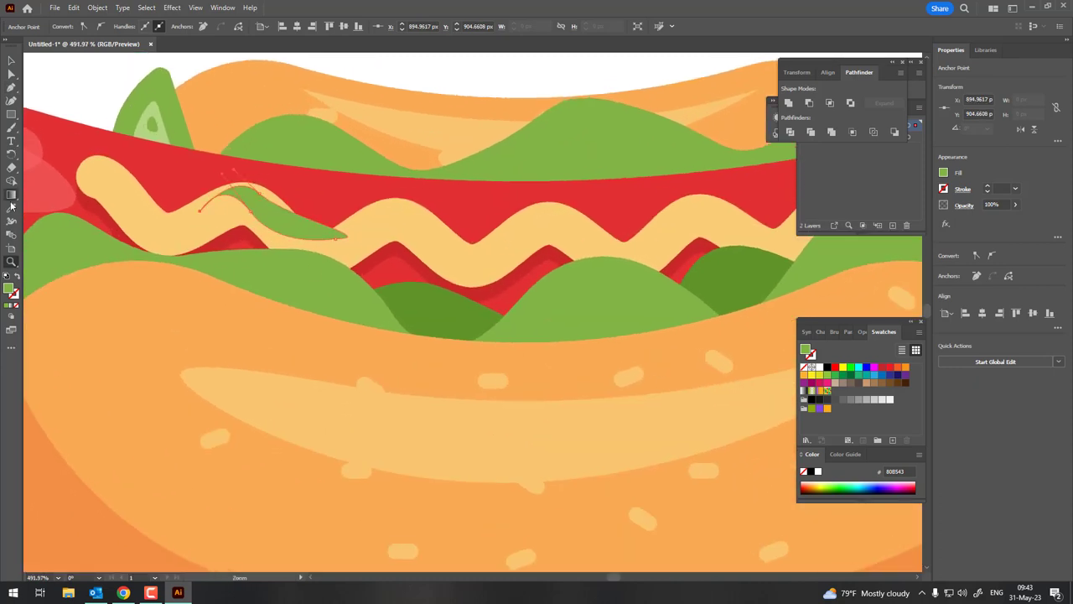
click(11, 207)
click(163, 217)
double_click(10, 290)
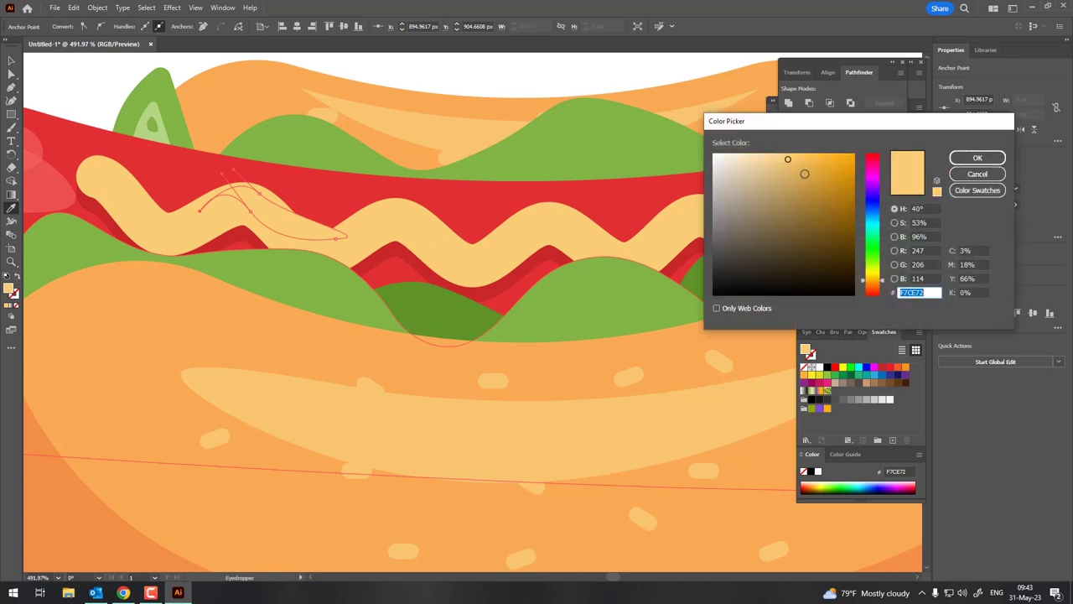
click(785, 161)
click(977, 158)
Reshape the highlight with the Curvature tool into a slimmer, smoothly curved sliver.
key(z)
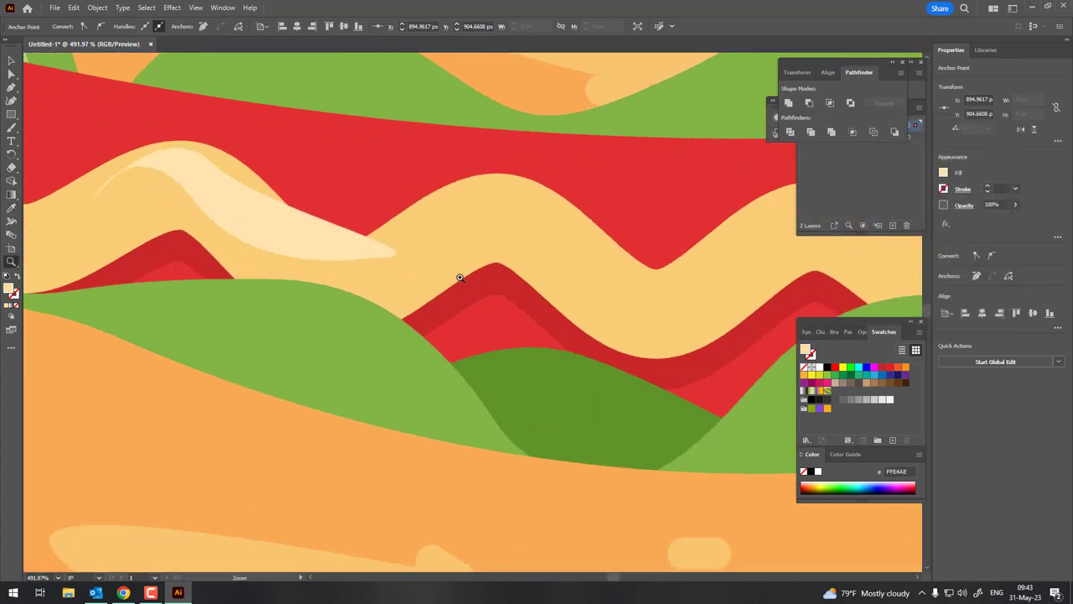
drag(296, 223, 461, 275)
click(11, 100)
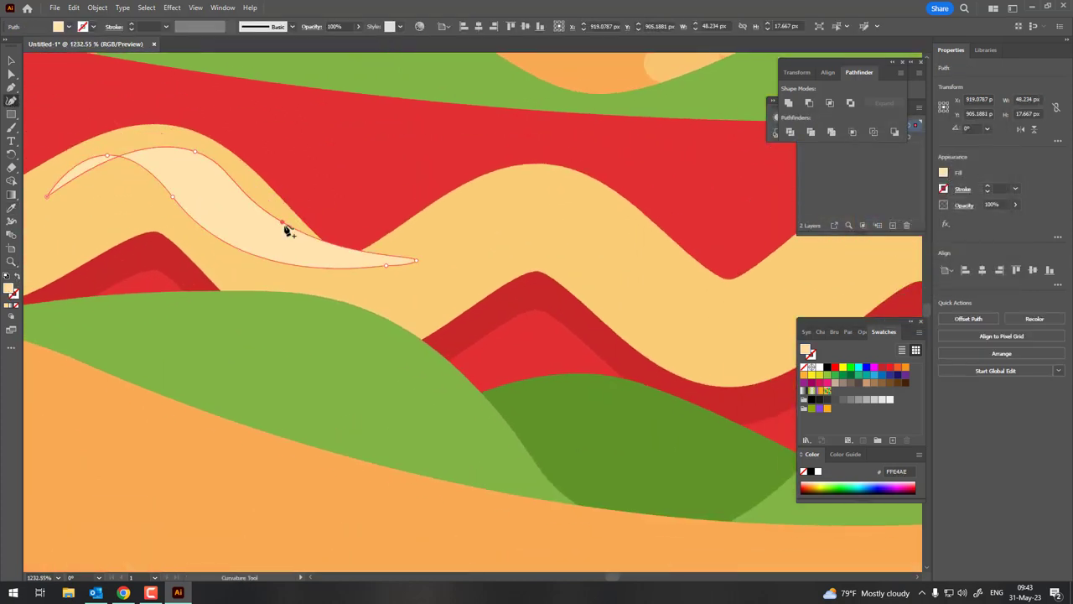
mouse_move(416, 262)
mouse_down()
mouse_move(242, 212)
mouse_move(311, 240)
mouse_move(335, 264)
mouse_up()
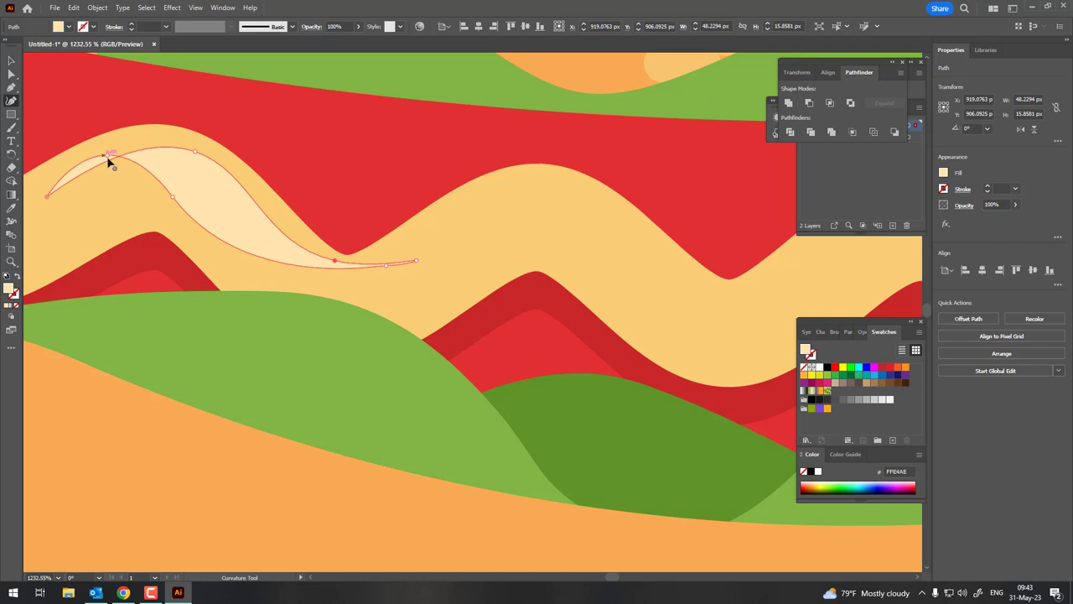
mouse_move(107, 158)
mouse_down()
mouse_move(282, 254)
mouse_move(363, 240)
mouse_up()
key(ctrl+0)
key(z)
click(11, 87)
Pen-draw a second cream highlight along the next mustard wave.
click(212, 210)
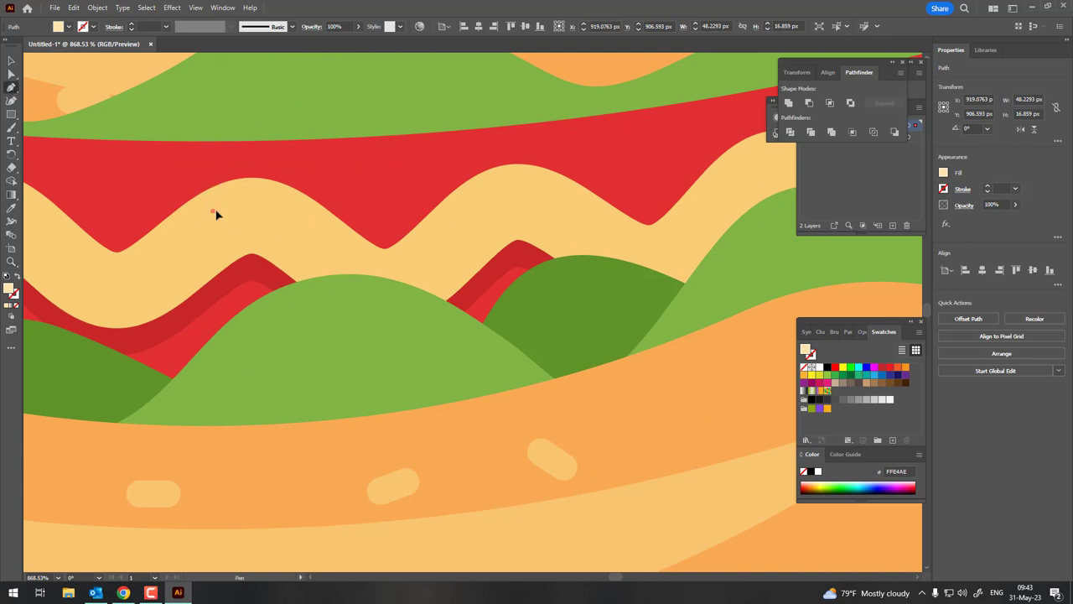
drag(280, 203, 329, 238)
mouse_move(418, 258)
mouse_down()
mouse_move(467, 235)
mouse_move(464, 209)
mouse_up()
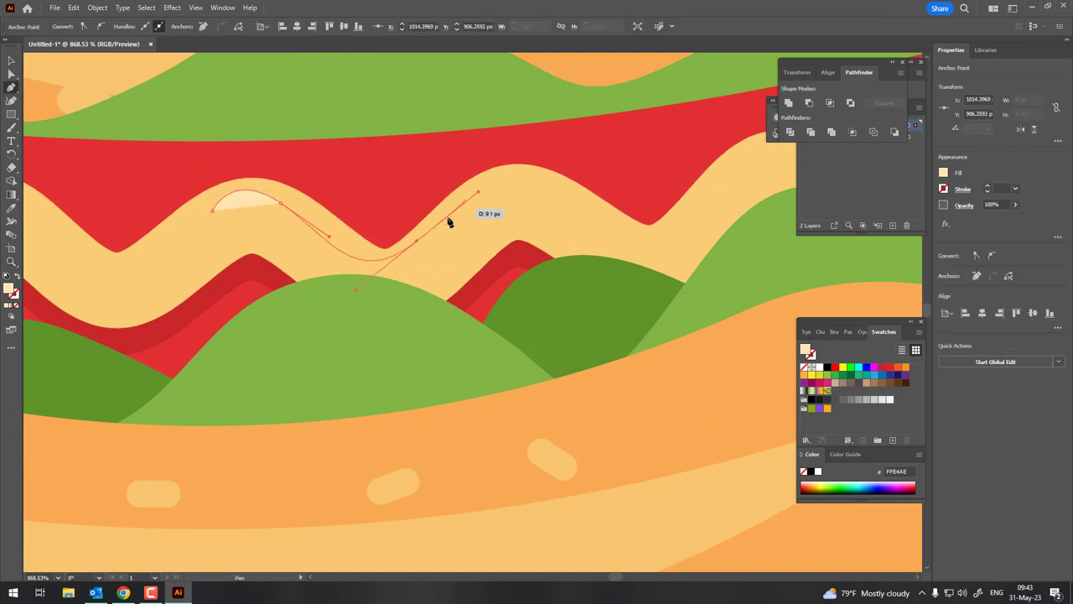
drag(364, 278, 392, 313)
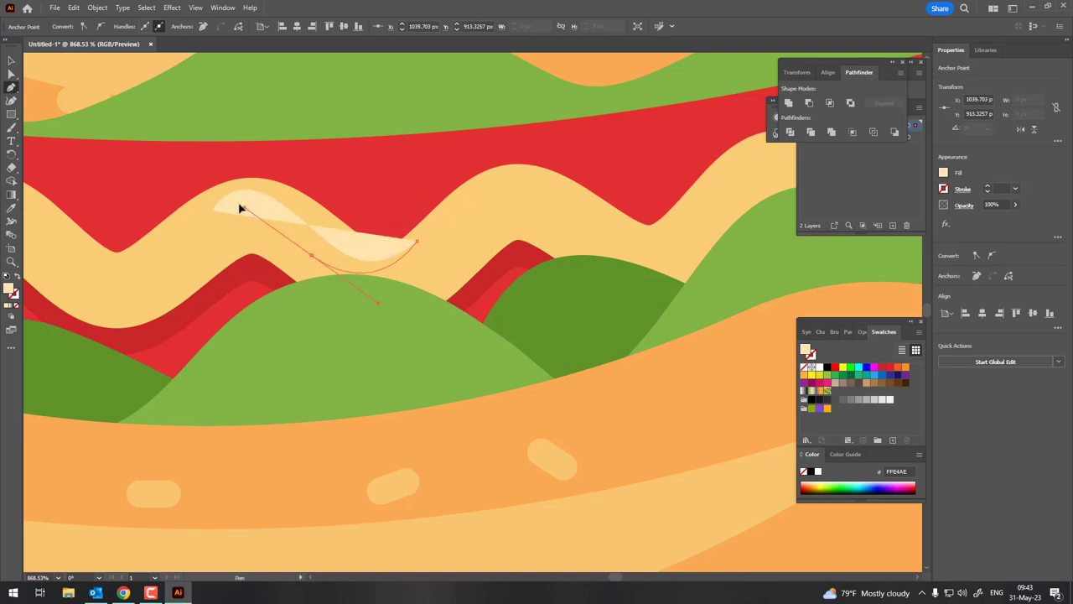
key(ctrl+0)
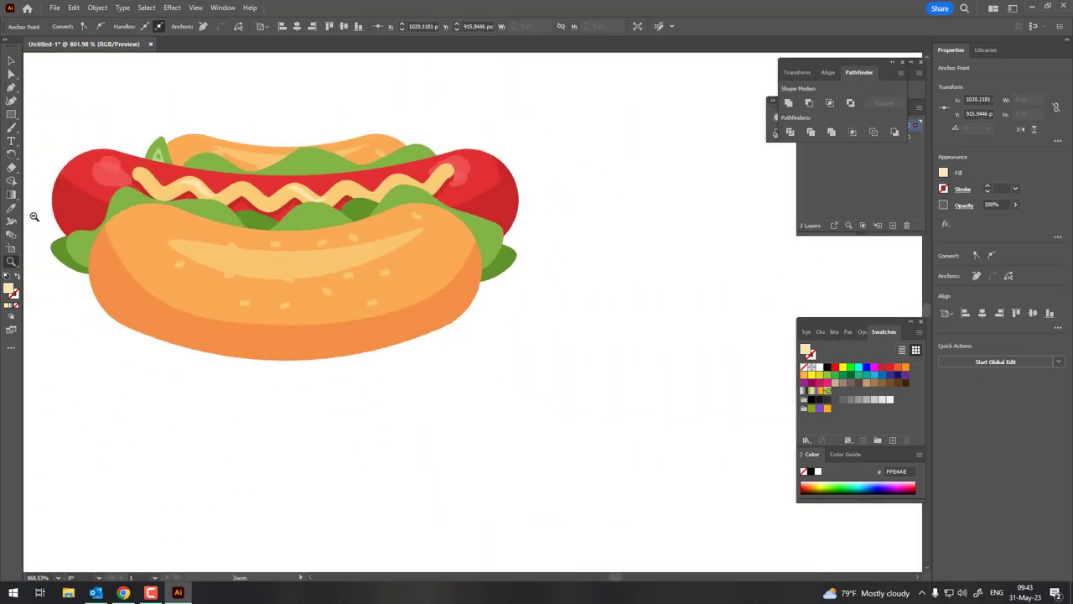
scroll(294, 295, up, 5)
Thin both ends of the second highlight with the Curvature tool.
click(11, 101)
click(309, 242)
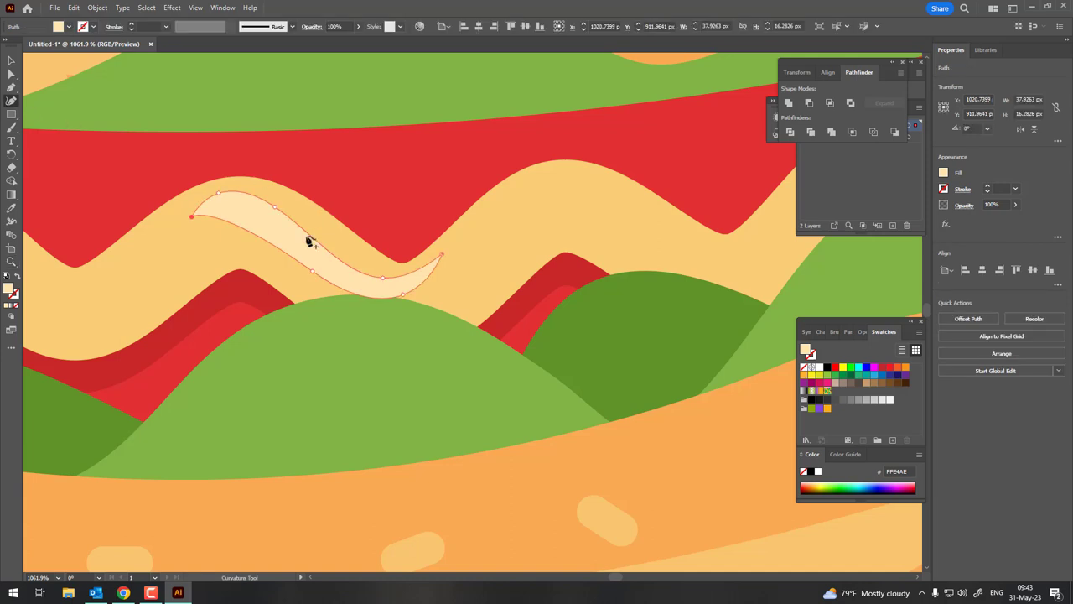
drag(259, 237, 259, 197)
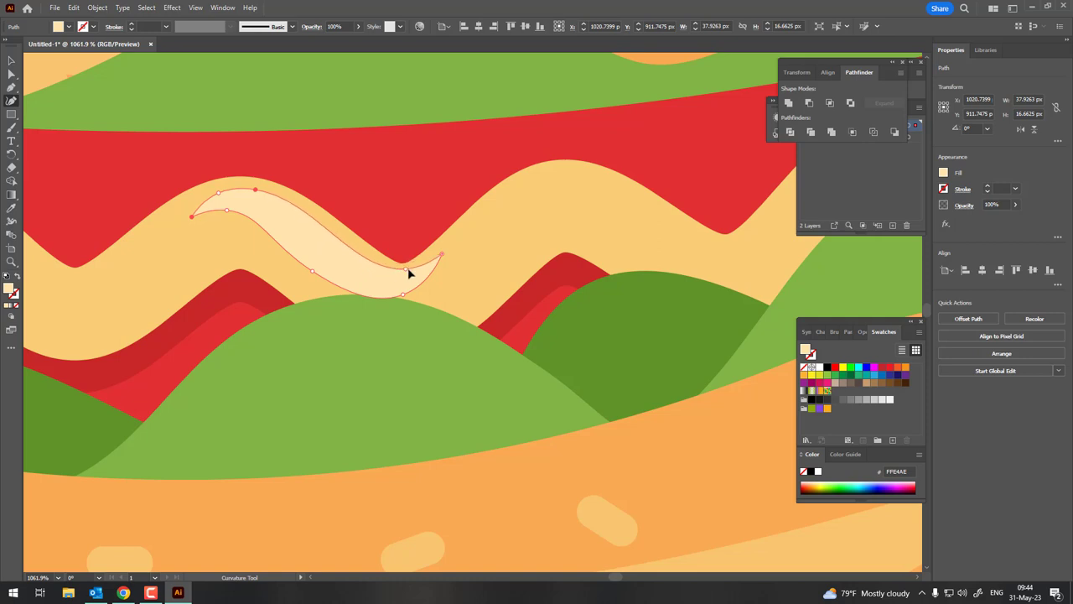
drag(403, 295, 398, 285)
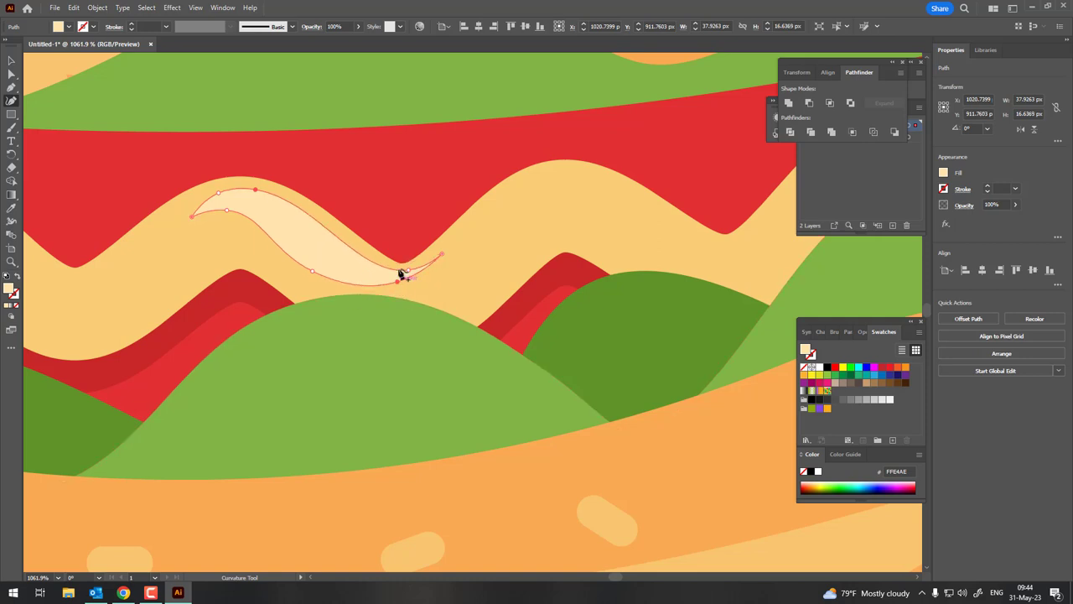
Zoom to the mustard's rounded right end and begin a new curved path there.
key(ctrl+0)
key(z)
drag(33, 75, 57, 69)
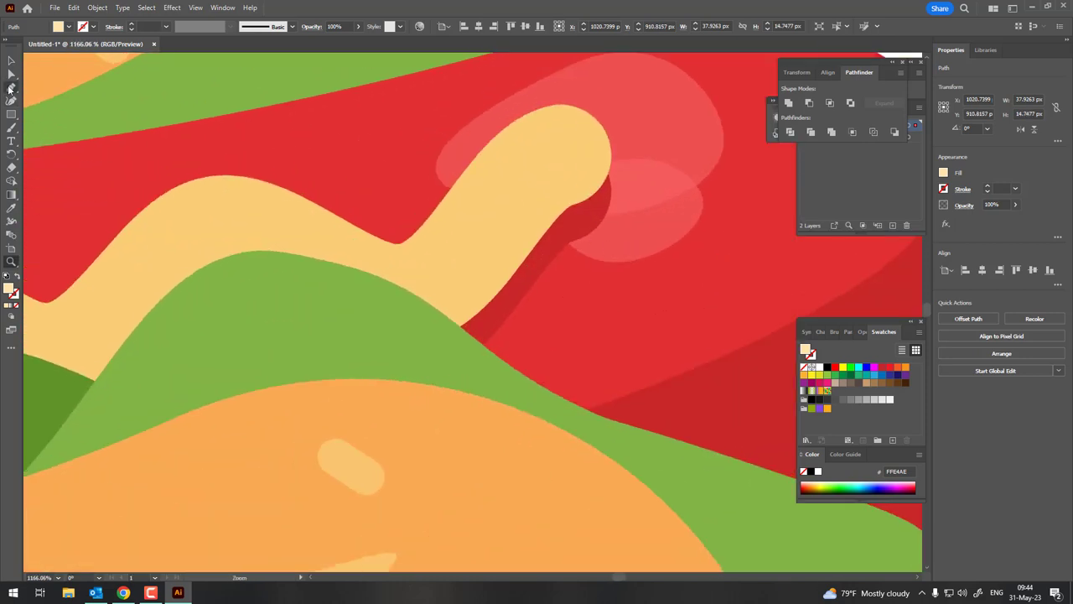
drag(591, 134, 595, 179)
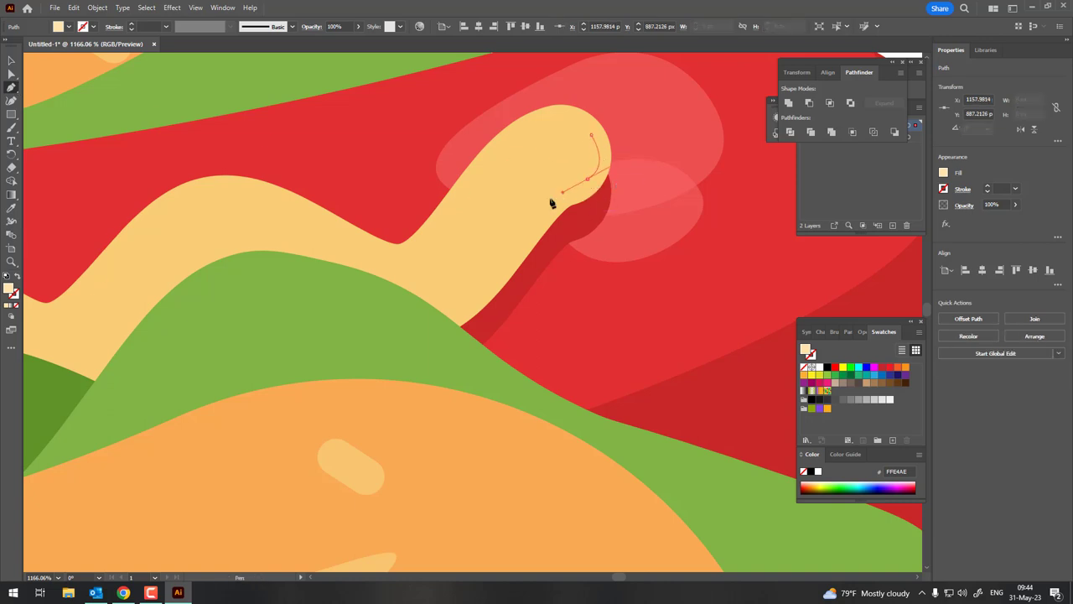
Close the sliver at the mustard's end and fill it with darker mustard E8B349.
click(472, 310)
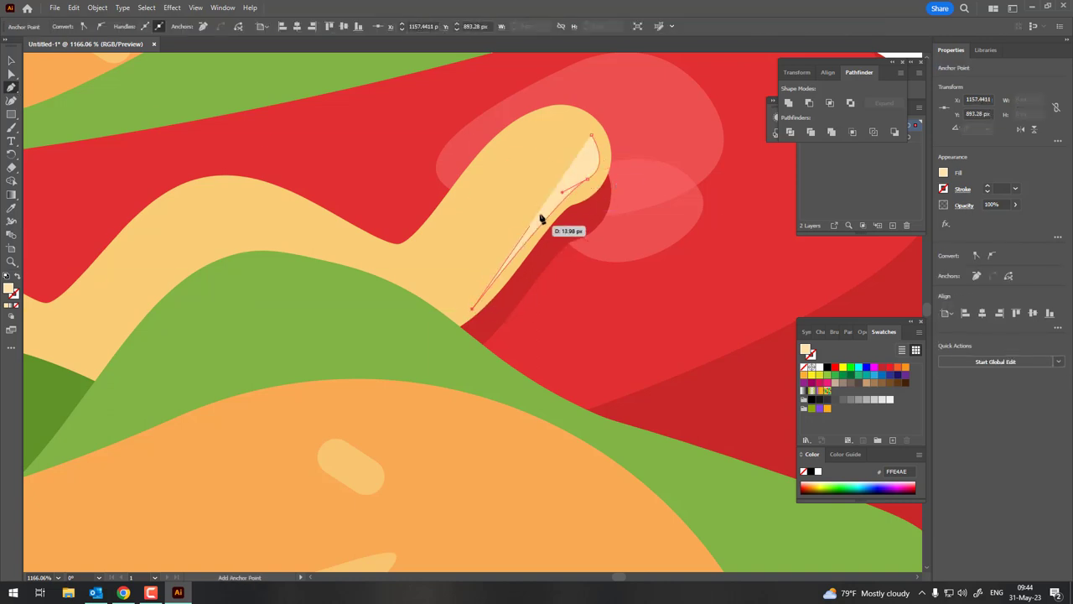
drag(561, 175, 582, 167)
click(591, 136)
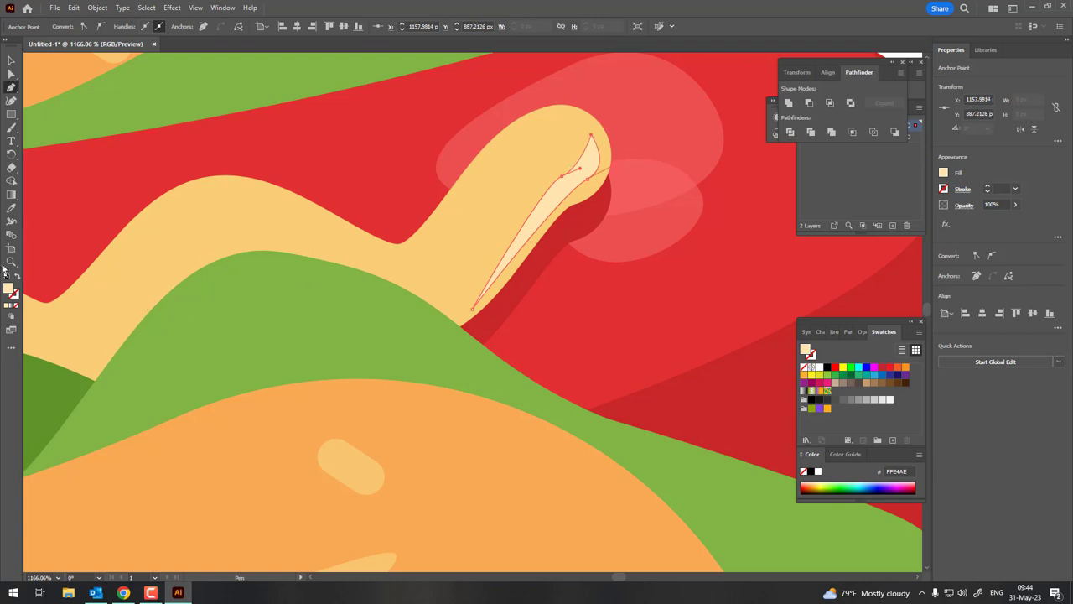
click(34, 319)
double_click(10, 290)
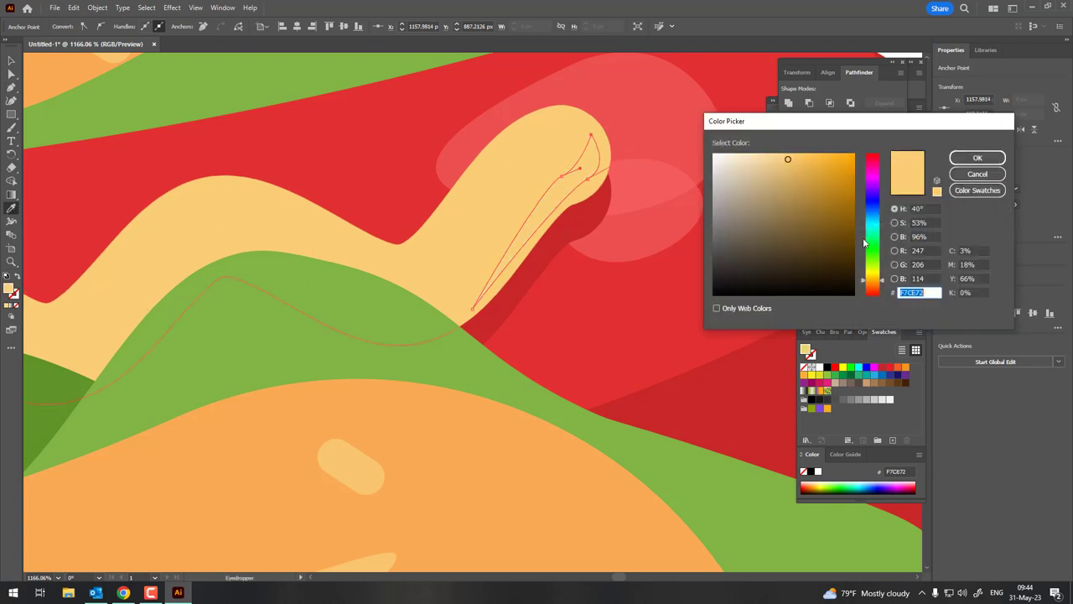
drag(802, 163, 810, 166)
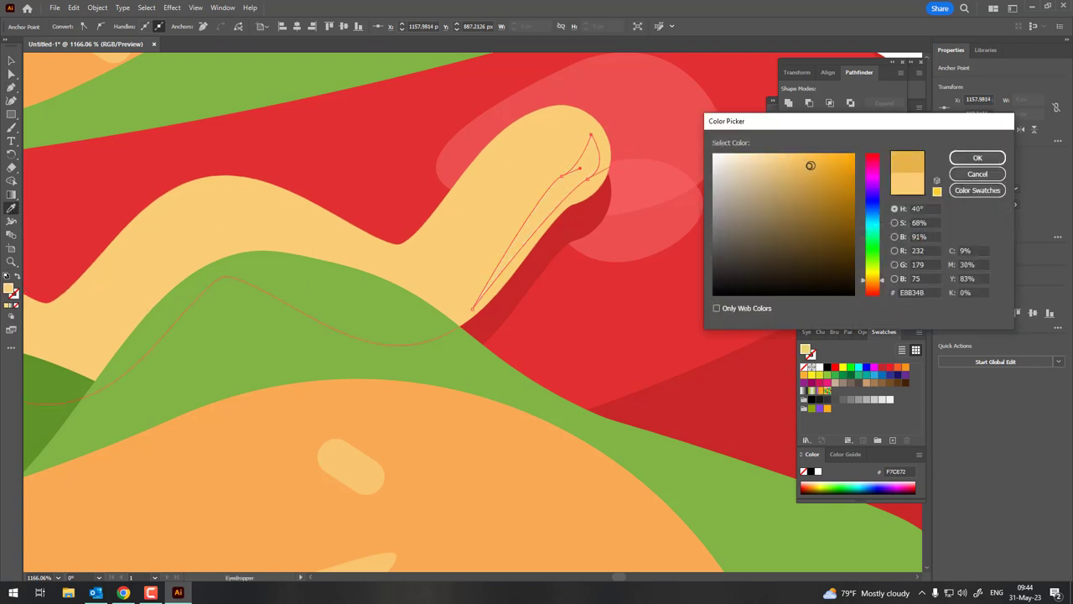
click(977, 157)
Draw a darker golden shadow shape under the mustard's curled left end.
key(z)
scroll(377, 249, down, 5)
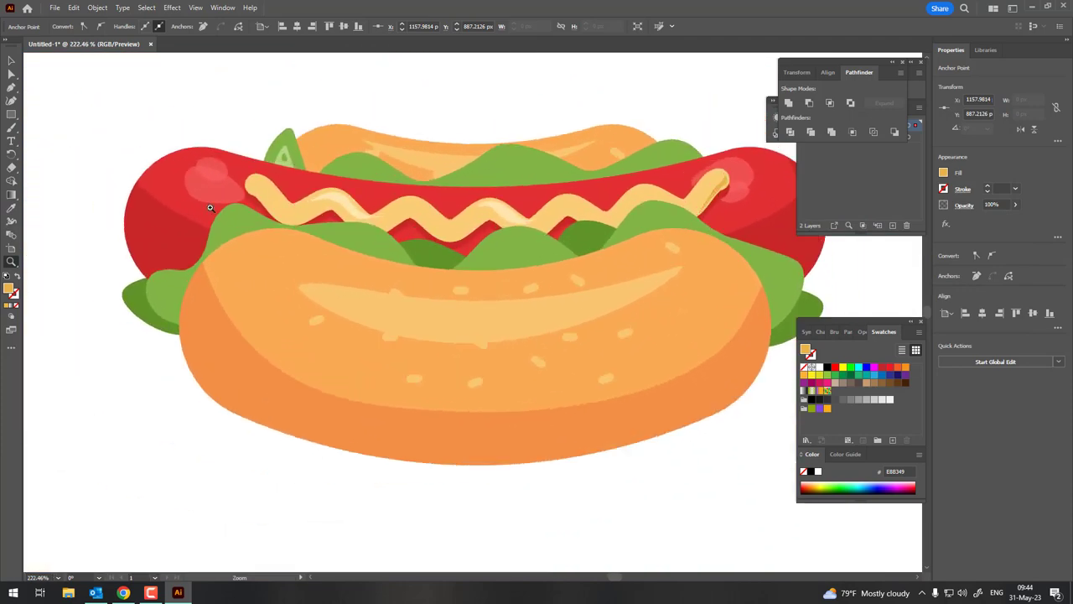
drag(209, 207, 455, 282)
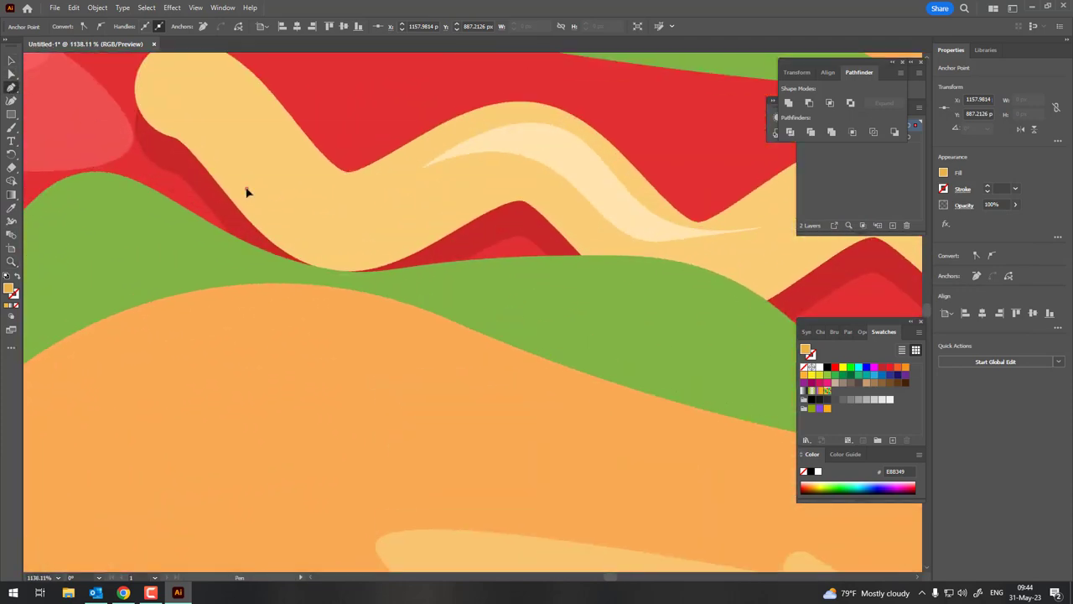
drag(432, 218, 522, 152)
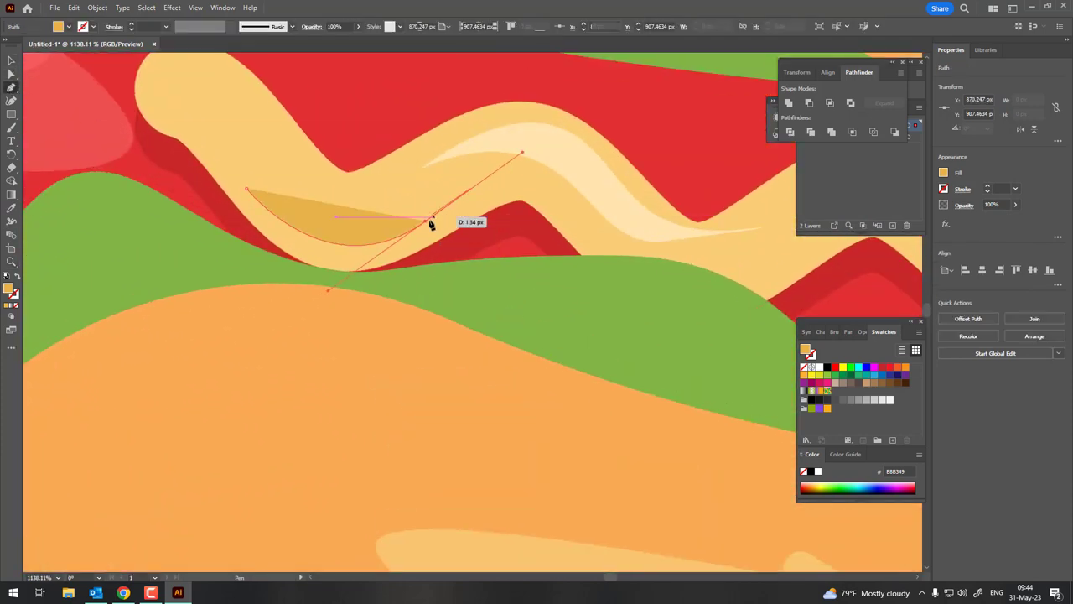
click(248, 191)
Zoom out to the whole hot dog, then back in on the sausage and mustard.
scroll(247, 176, up, 2)
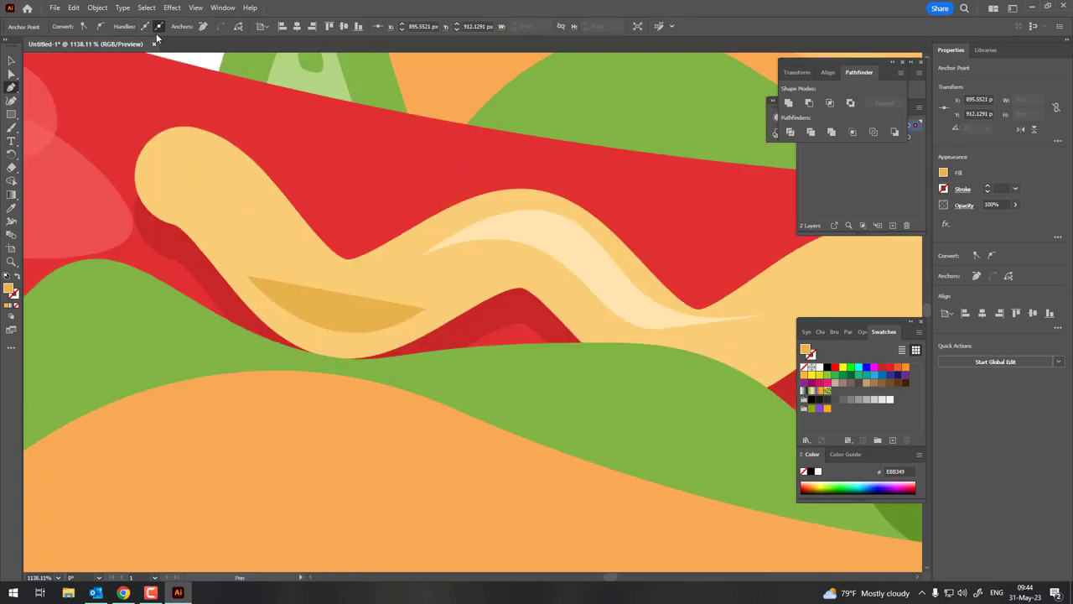
scroll(162, 177, up, 5)
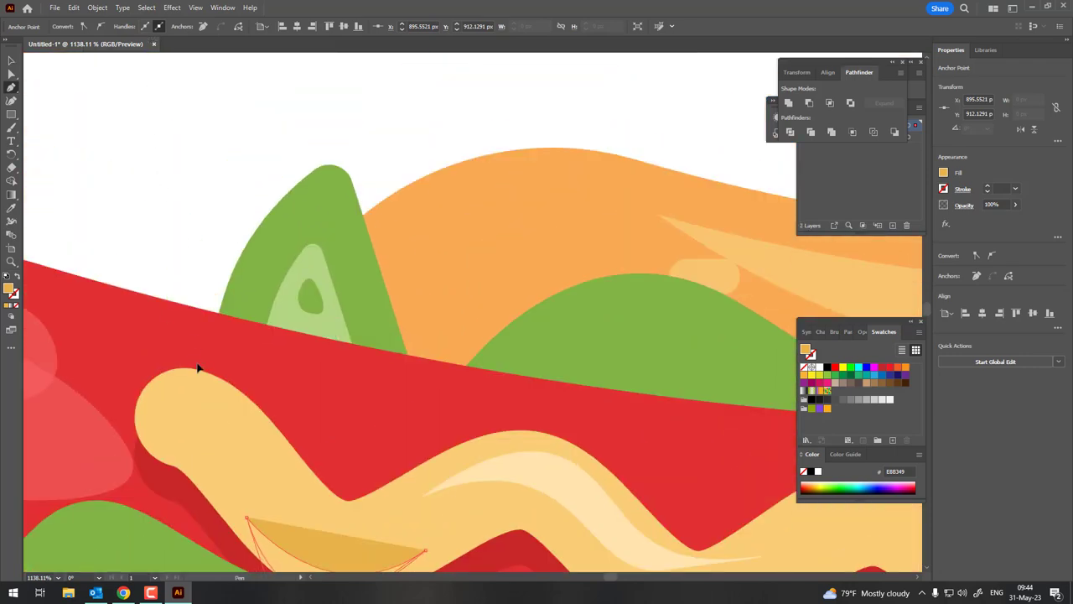
key(z)
scroll(177, 246, down, 10)
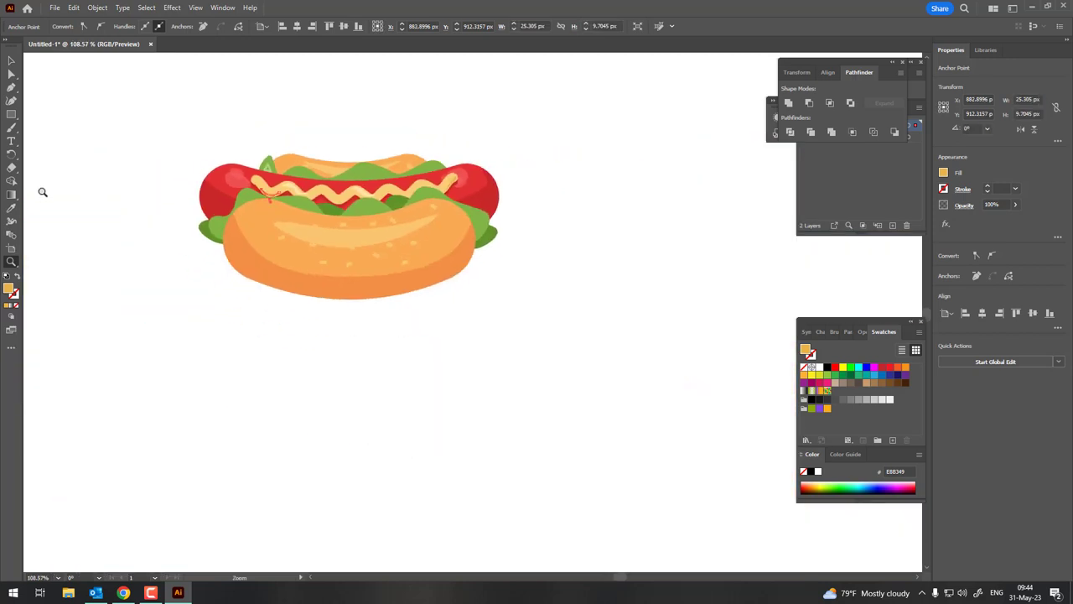
click(304, 302)
scroll(318, 393, up, 3)
scroll(436, 335, up, 3)
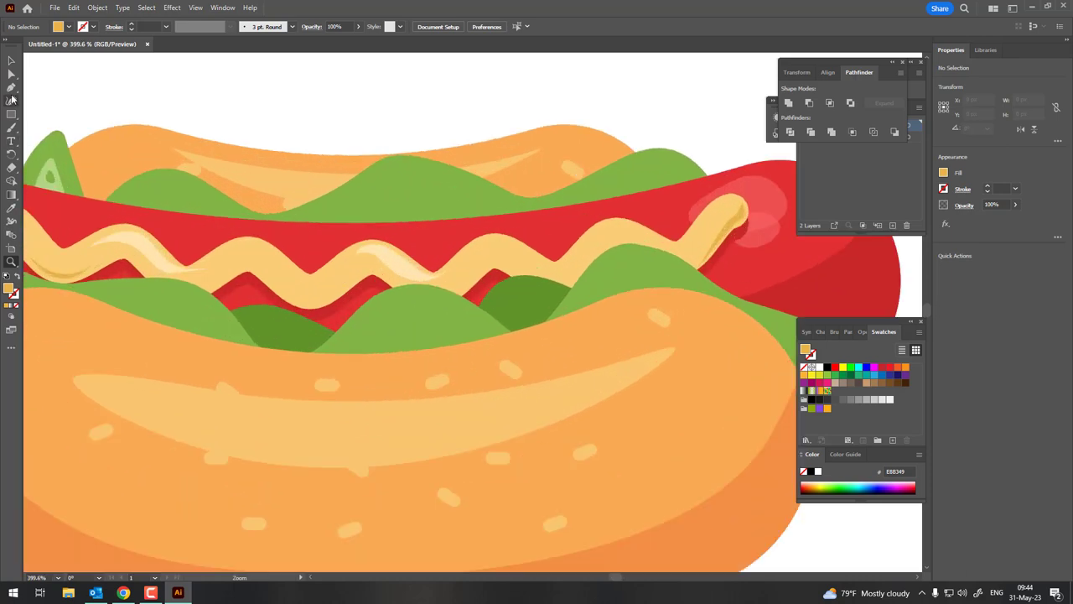
Draw a small triangle on the sausage above the mustard, filled dark brown 72534A.
click(243, 229)
click(216, 251)
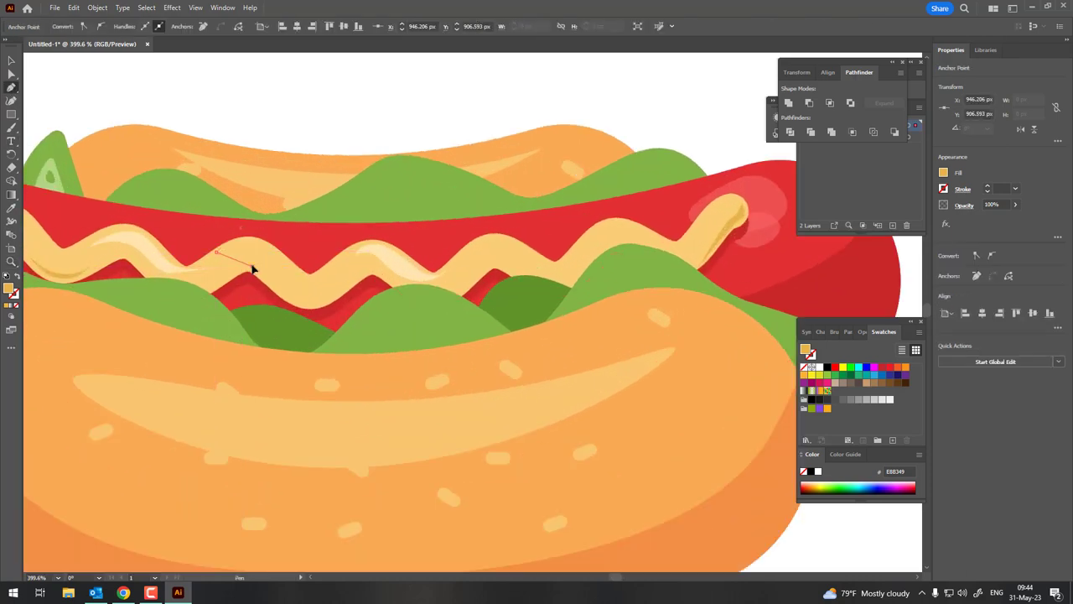
click(252, 266)
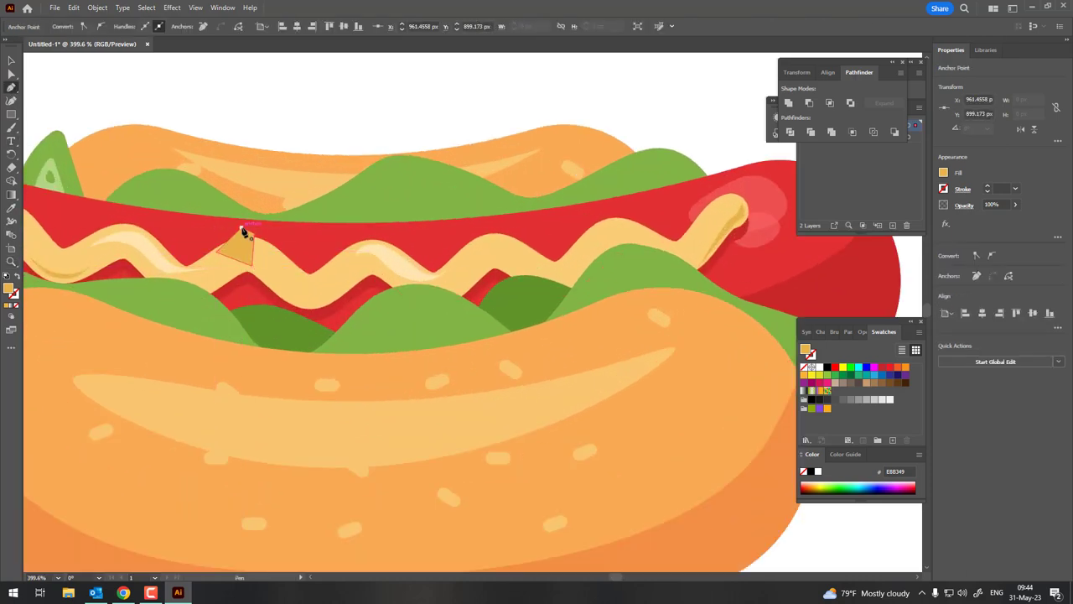
double_click(12, 288)
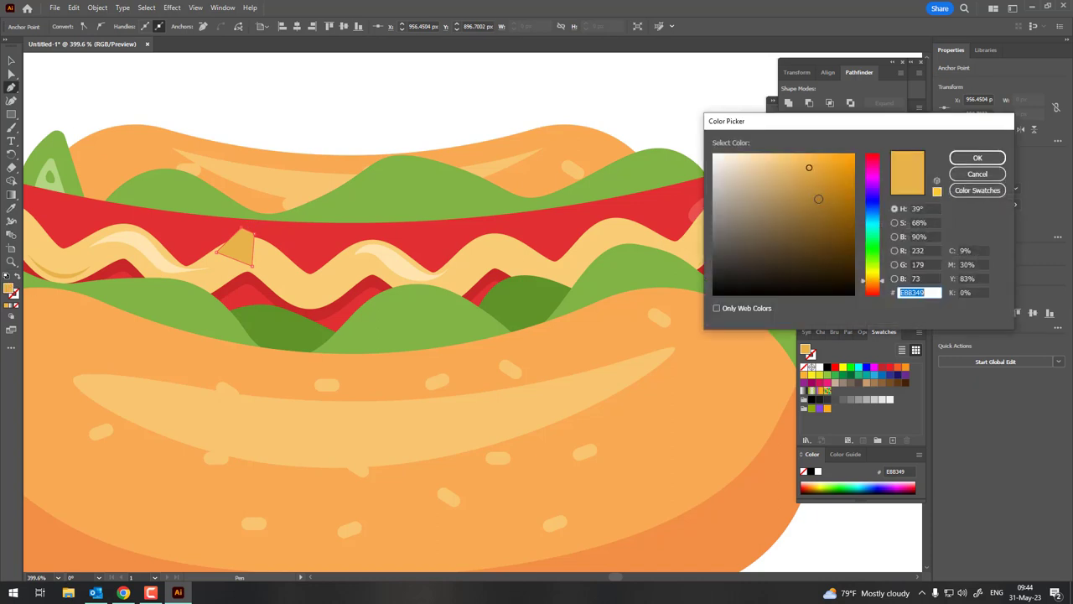
click(783, 229)
drag(878, 280, 877, 294)
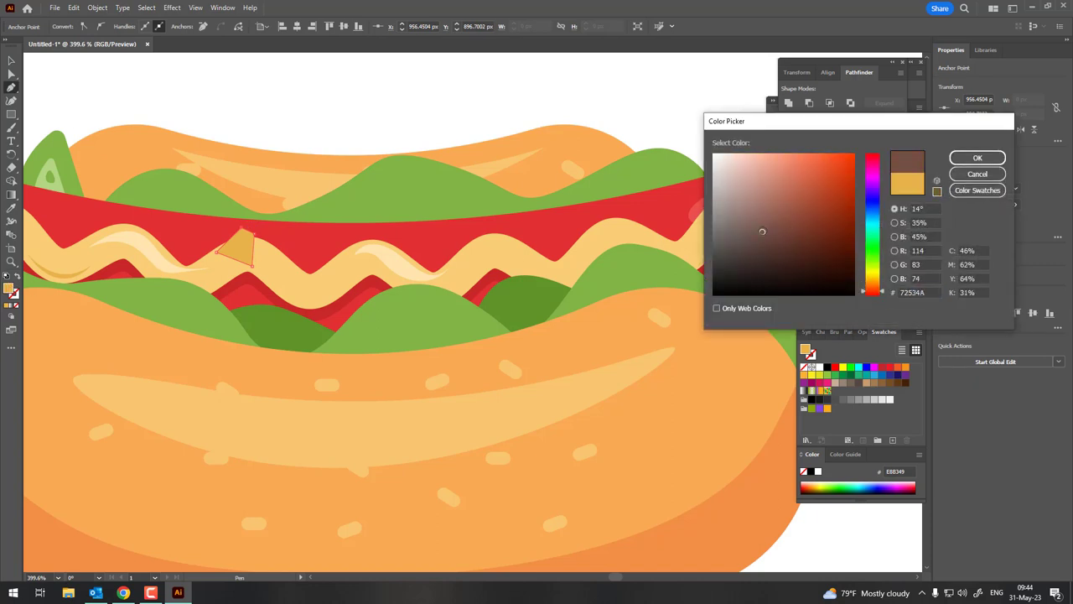
click(977, 159)
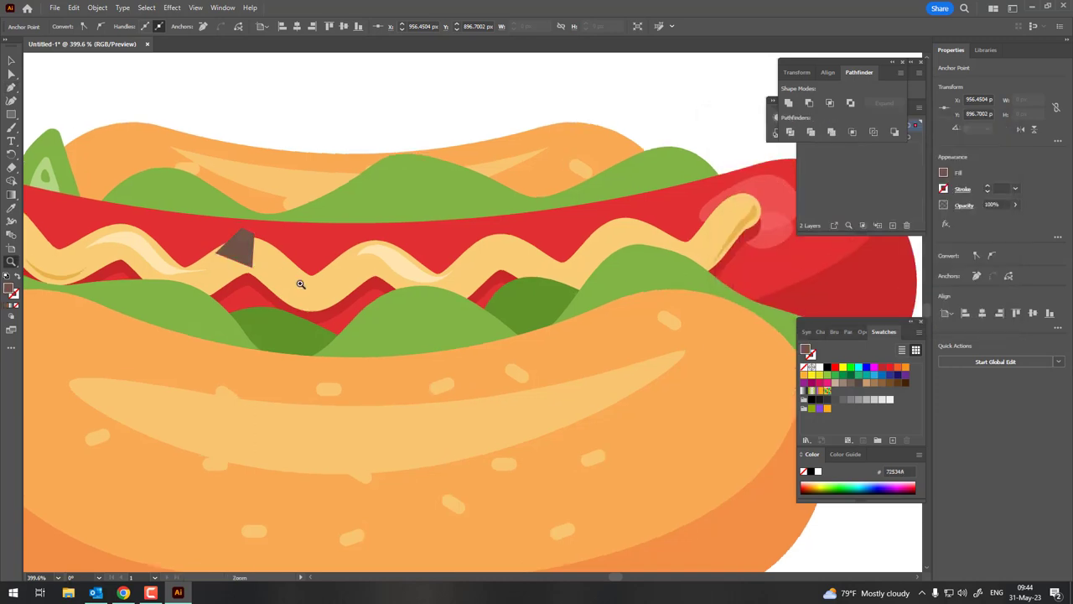
Round the triangle's corners with Direct Selection into a small brown blob.
key(z)
drag(180, 166, 446, 321)
click(12, 74)
click(221, 335)
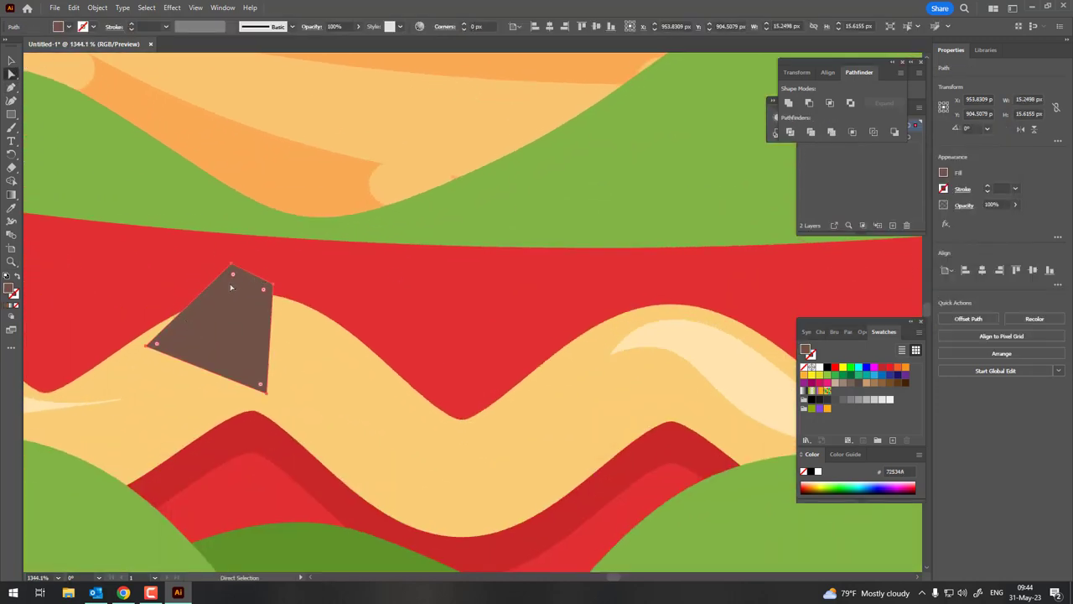
mouse_move(236, 281)
mouse_down()
mouse_move(276, 379)
mouse_move(244, 355)
mouse_up()
key(z)
click(244, 355)
click(12, 75)
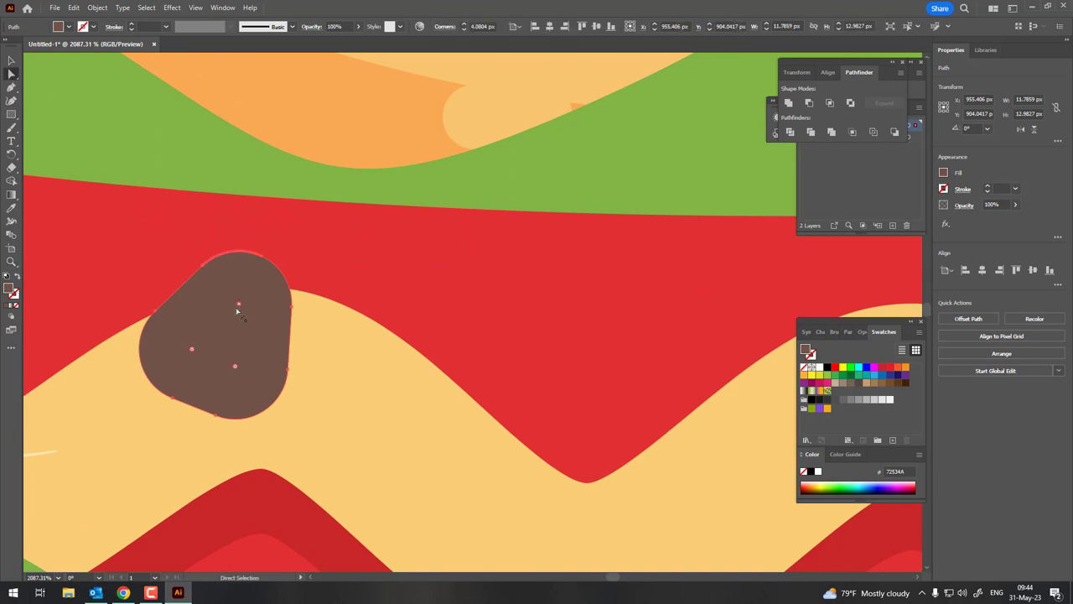
drag(161, 316, 147, 322)
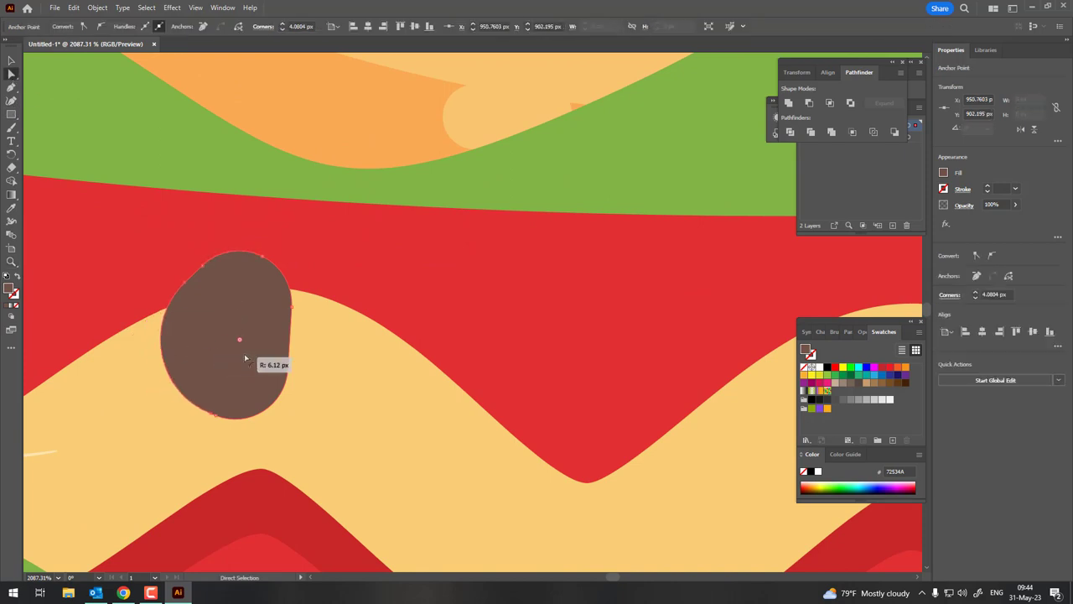
key(z)
mouse_move(287, 319)
mouse_down()
mouse_move(242, 312)
mouse_move(187, 179)
mouse_up()
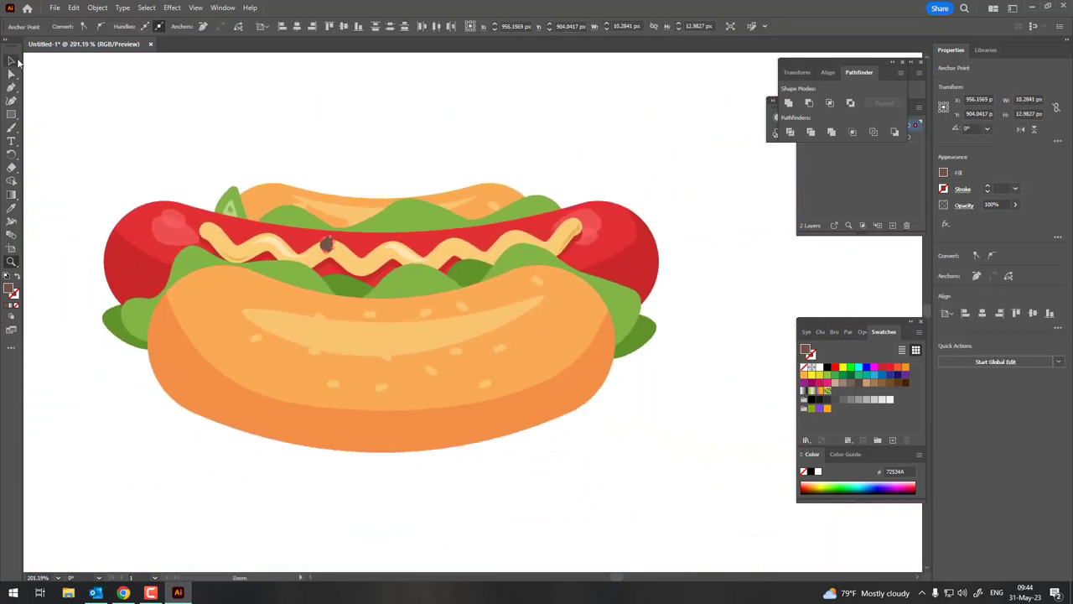
Select the brown blob and scale it down to a small dot.
click(17, 61)
click(348, 238)
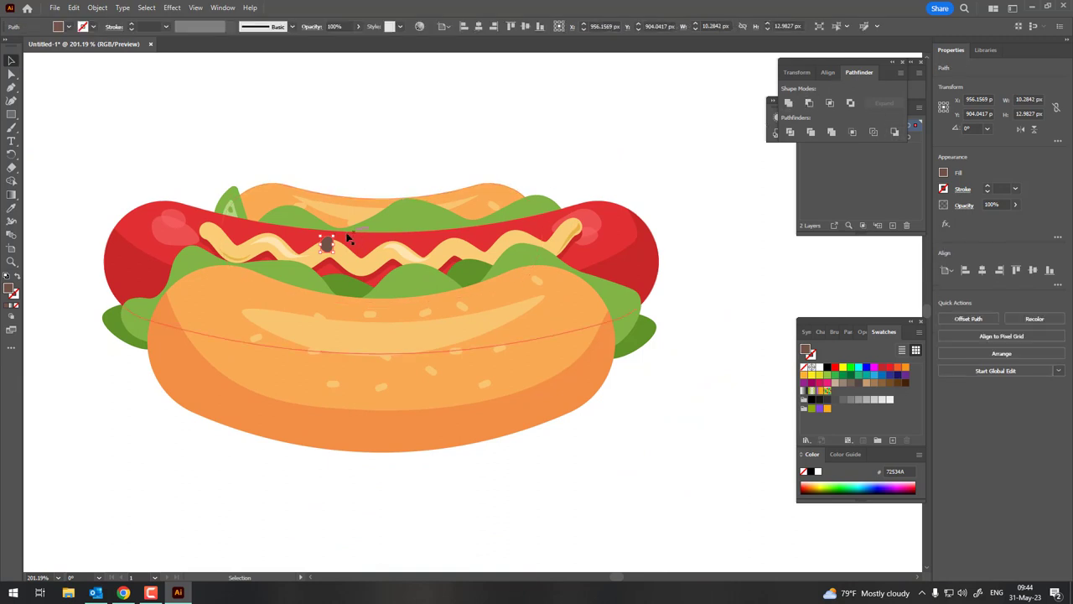
key(z)
click(317, 245)
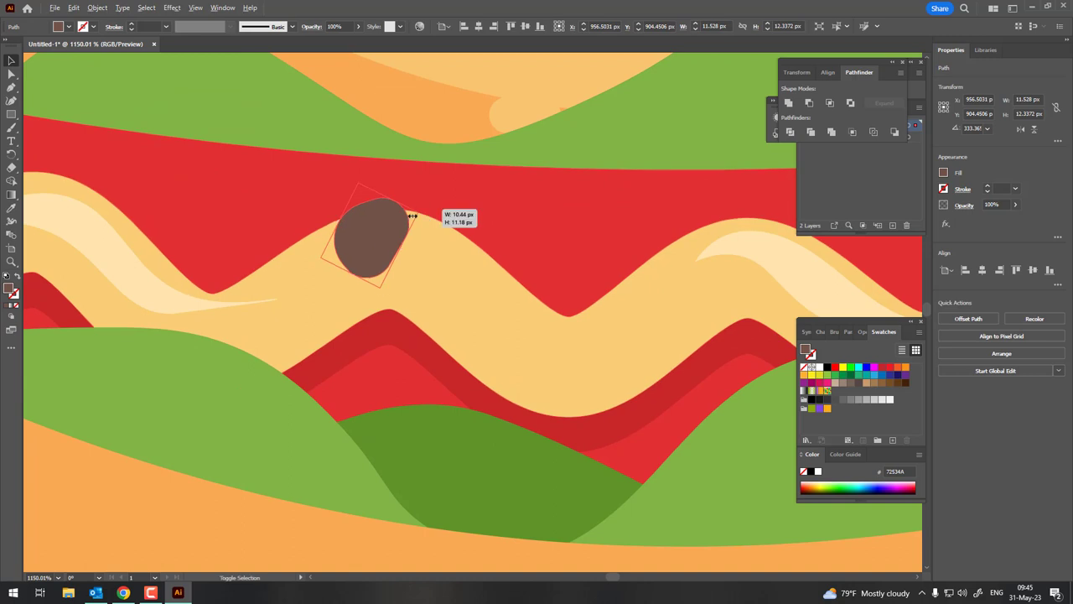
key(z)
key(ctrl+0)
key(ctrl+plus)
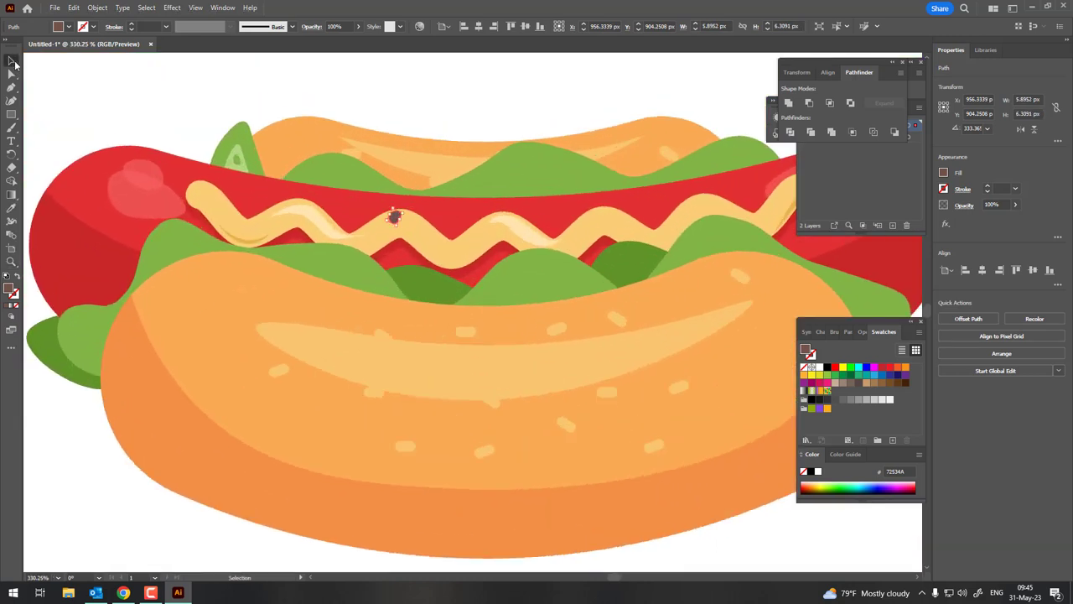
drag(395, 220, 455, 251)
key(ctrl+z)
click(419, 115)
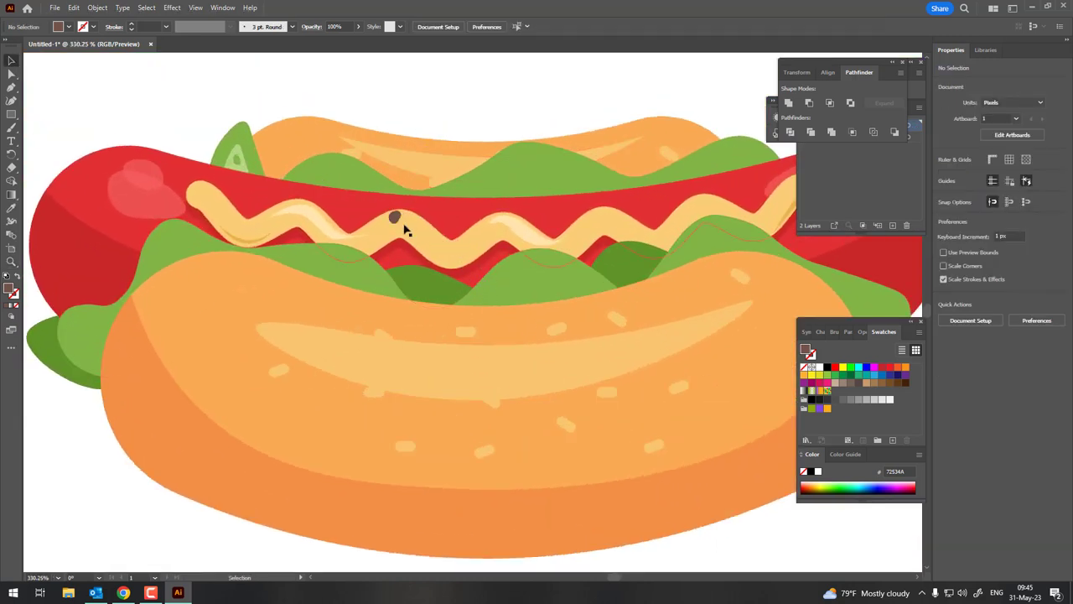
Alt-drag three copies of the brown dot across the sausage.
mouse_move(395, 219)
mouse_down()
mouse_move(449, 284)
mouse_move(471, 220)
mouse_move(613, 257)
mouse_up()
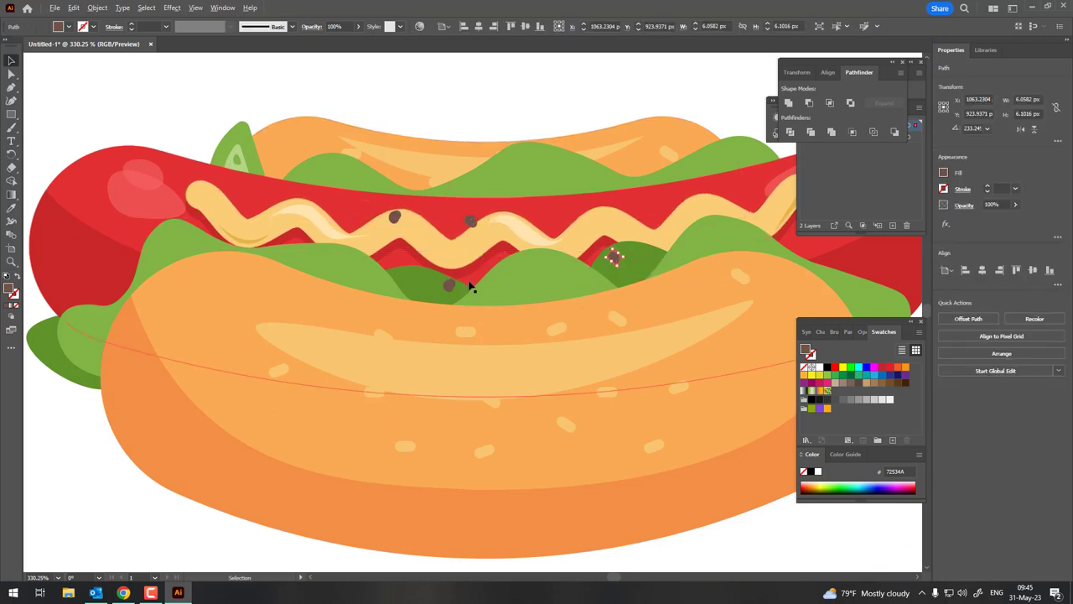
alt+drag(457, 285, 564, 223)
mouse_move(614, 257)
alt+mouse_down()
mouse_move(667, 218)
mouse_move(457, 235)
alt+mouse_up()
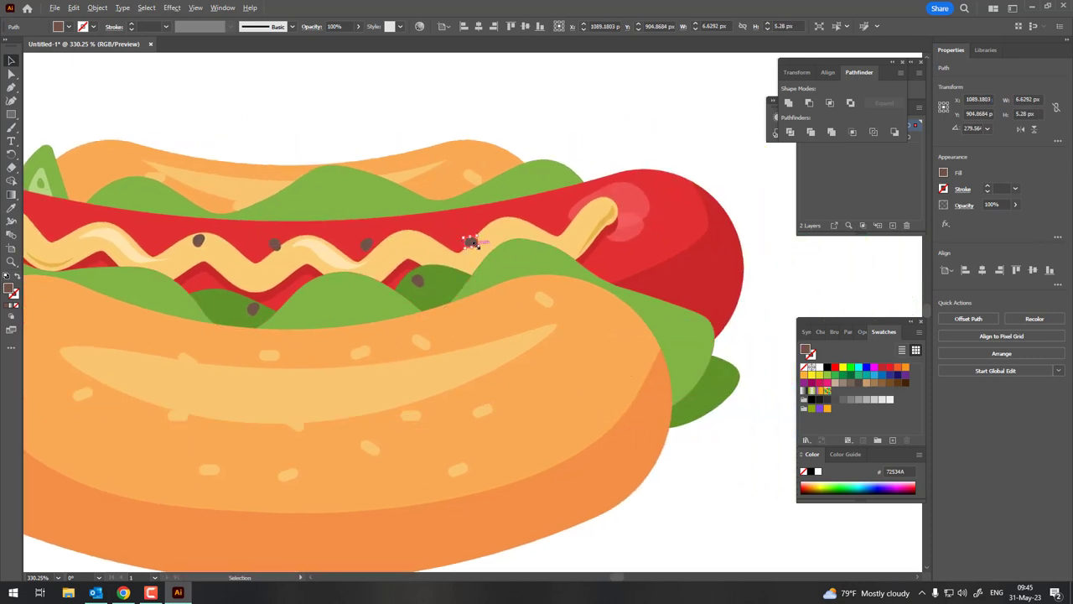
click(589, 176)
Scatter more dot copies over the lettuce and both ends of the sausage.
mouse_move(472, 242)
alt+mouse_down()
mouse_move(306, 281)
mouse_move(349, 287)
alt+mouse_up()
drag(560, 238, 815, 279)
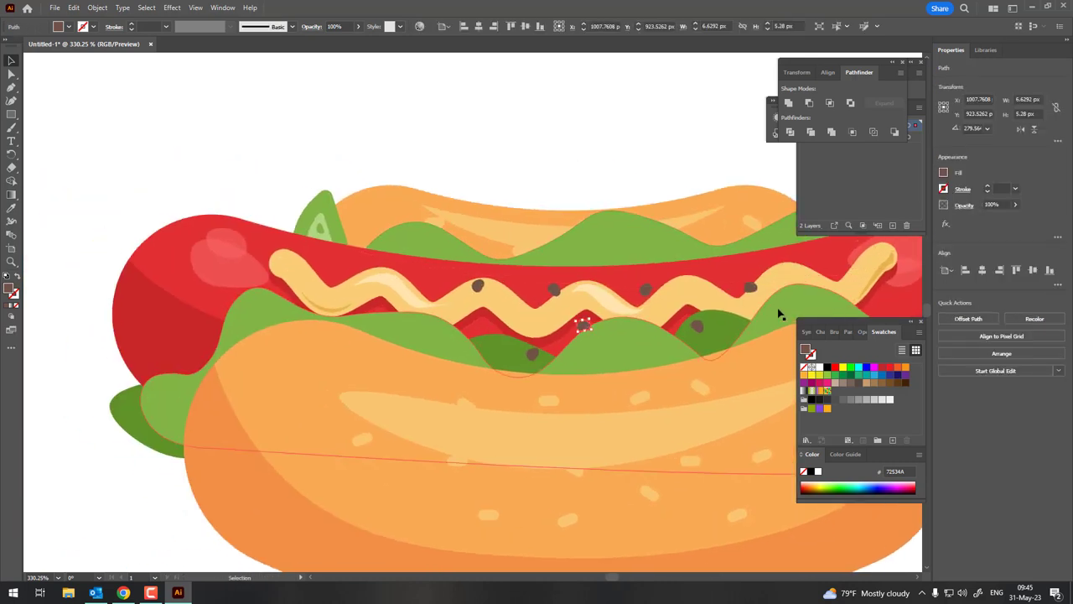
alt+drag(749, 287, 358, 248)
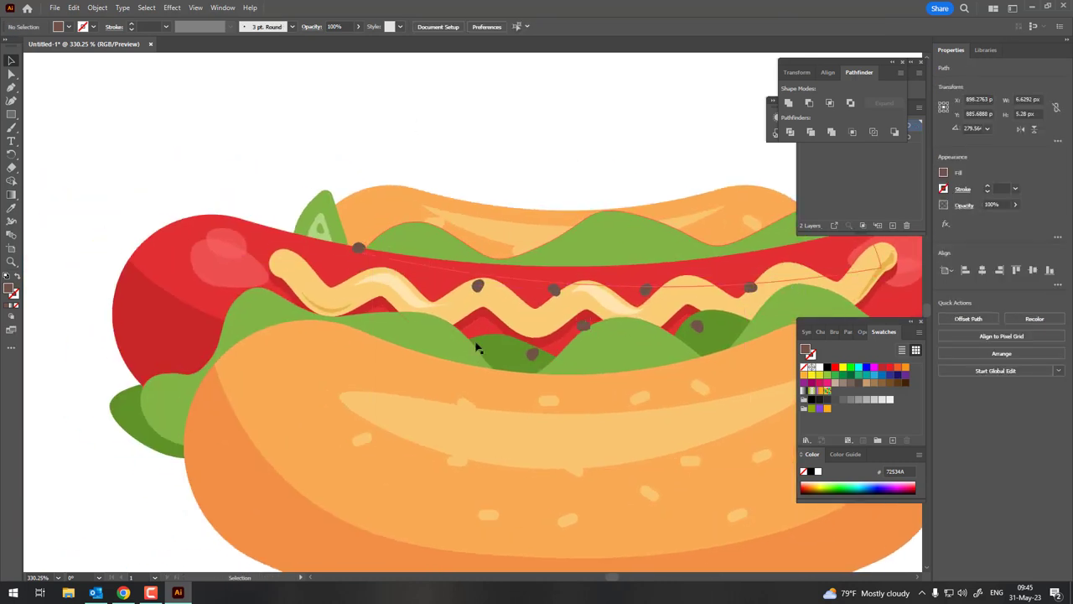
alt+drag(478, 286, 338, 302)
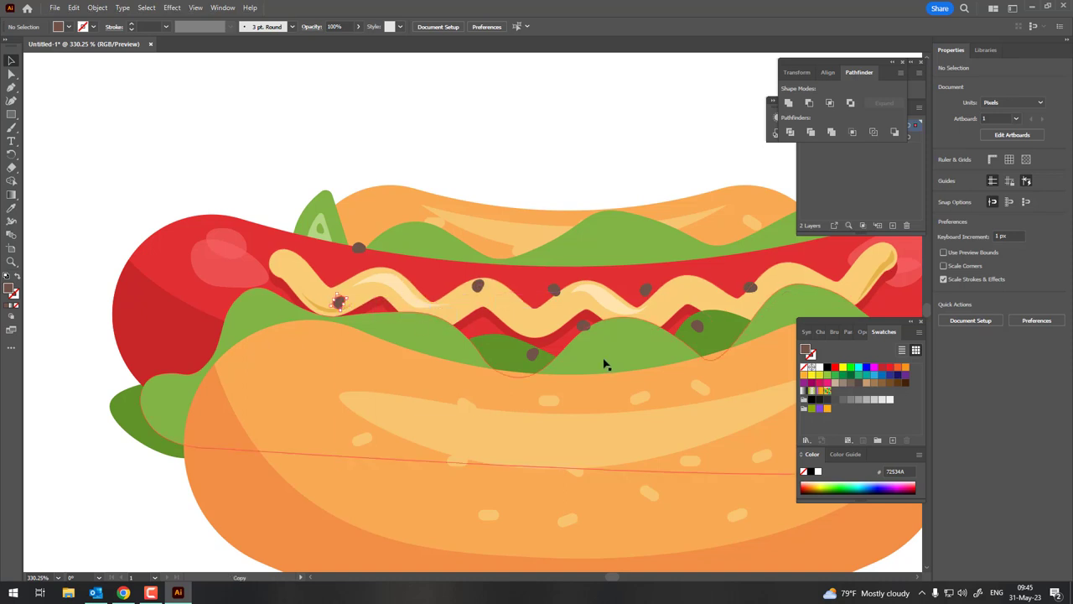
alt+drag(554, 289, 423, 297)
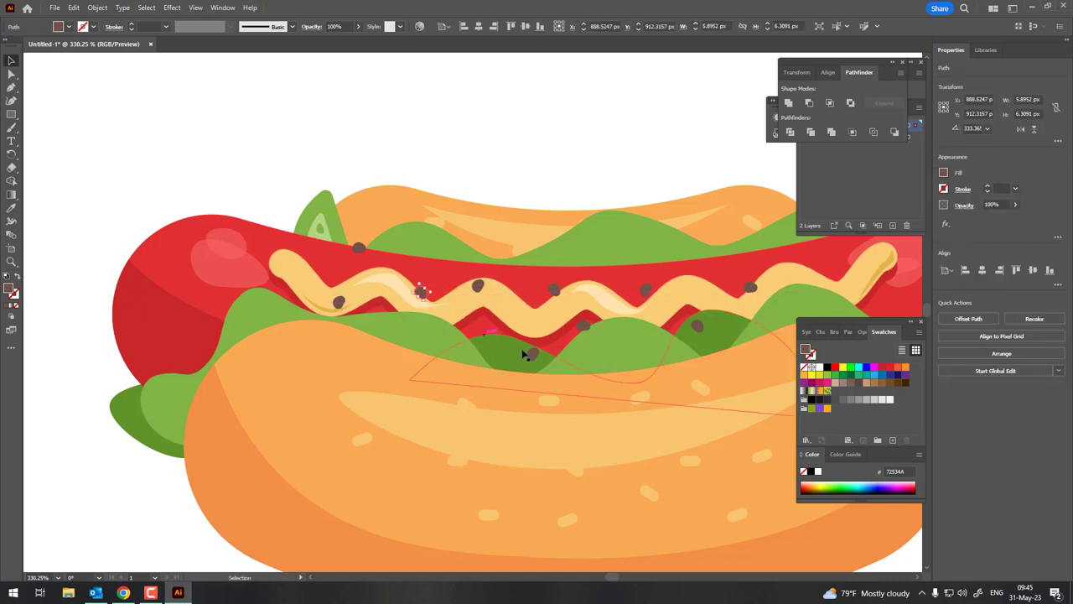
scroll(313, 377, down, 5)
scroll(188, 374, up, 4)
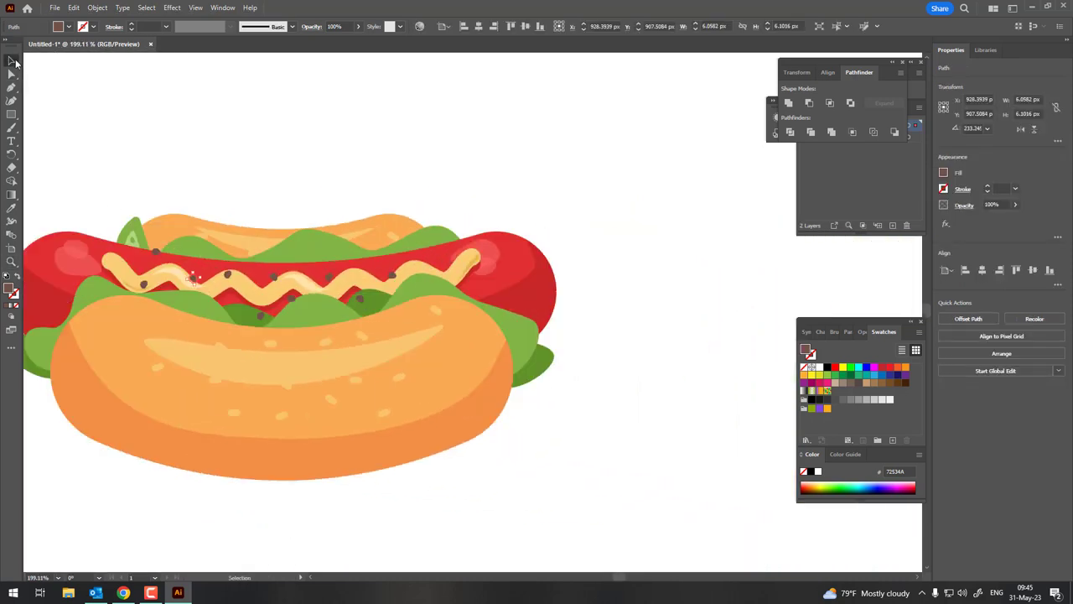
mouse_move(192, 277)
alt+mouse_down()
mouse_move(433, 249)
mouse_move(300, 262)
mouse_move(345, 267)
alt+mouse_up()
alt+scroll(344, 267, down, 1)
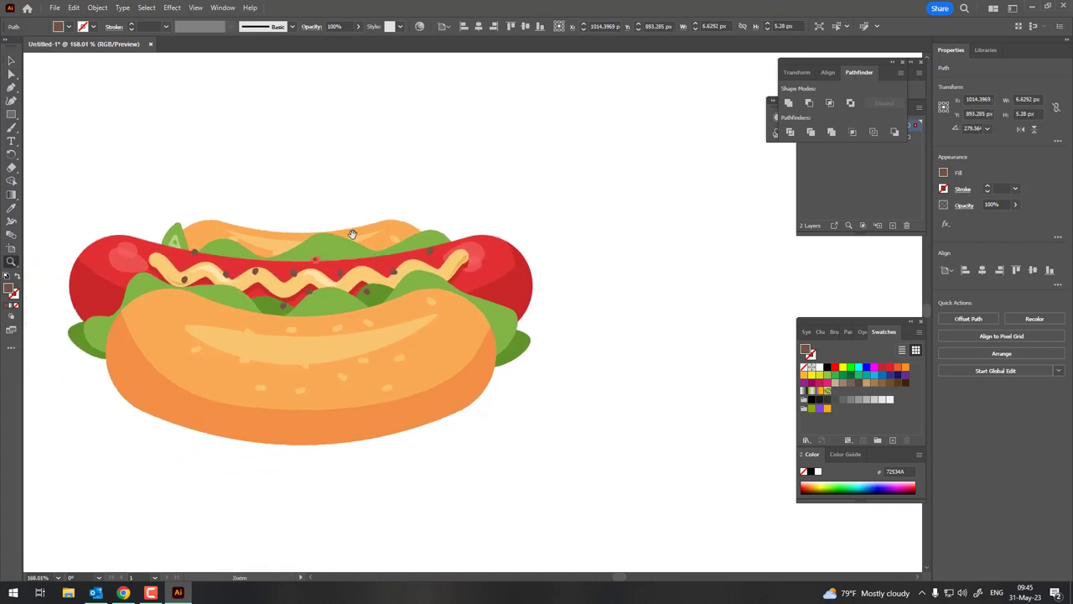
alt+scroll(344, 267, up, 1)
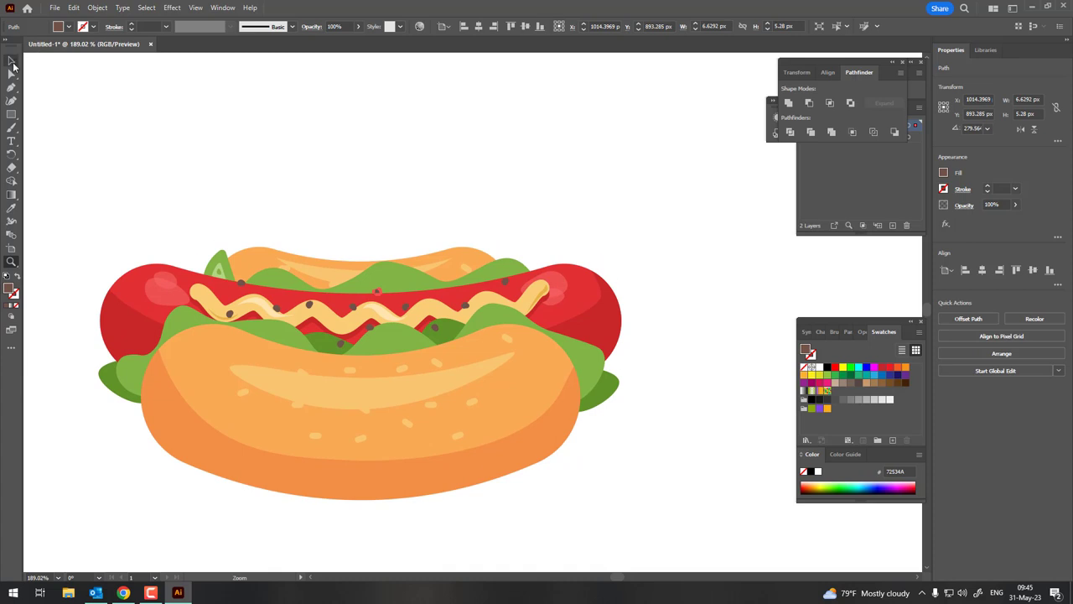
Add dot copies on the front bun, its right side and the top bun.
click(11, 60)
click(551, 232)
alt+scroll(551, 232, up, 1)
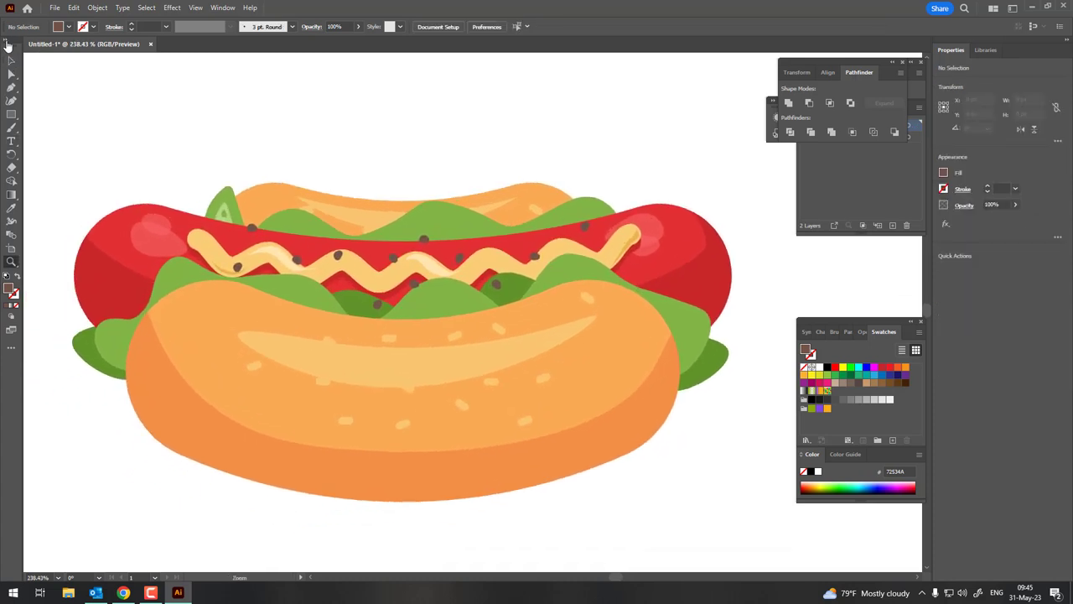
alt+drag(459, 258, 474, 344)
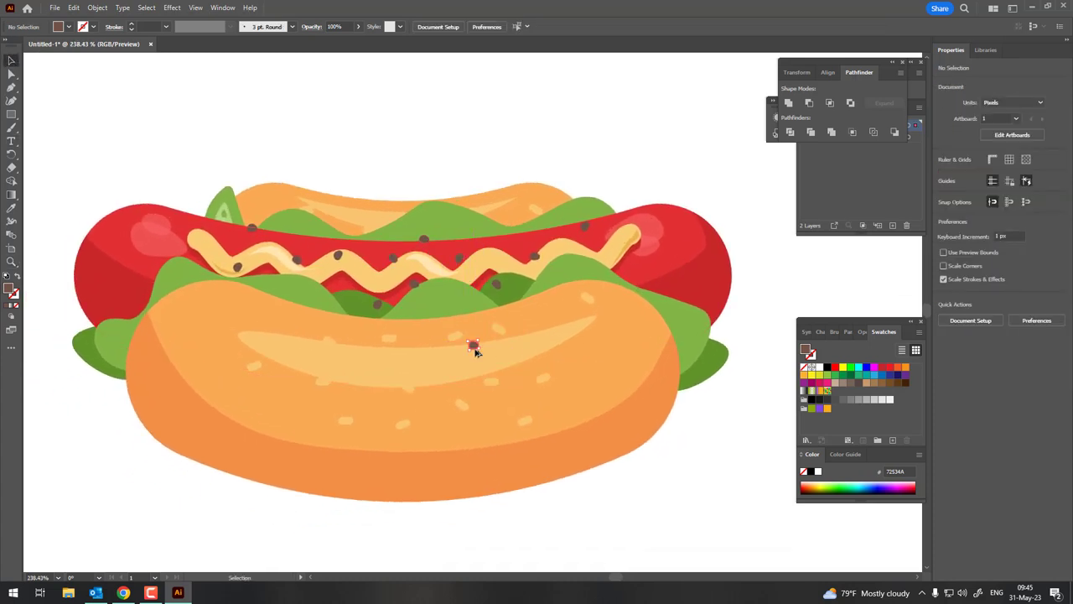
alt+drag(496, 284, 317, 339)
alt+drag(564, 343, 564, 325)
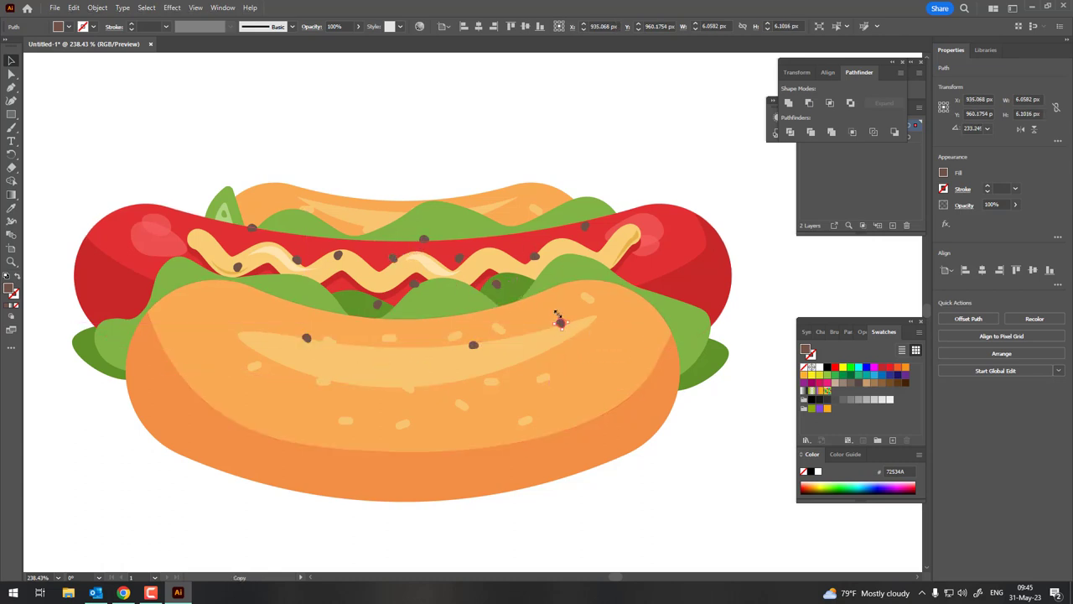
mouse_move(338, 255)
alt+mouse_down()
mouse_move(331, 203)
mouse_move(349, 221)
alt+mouse_up()
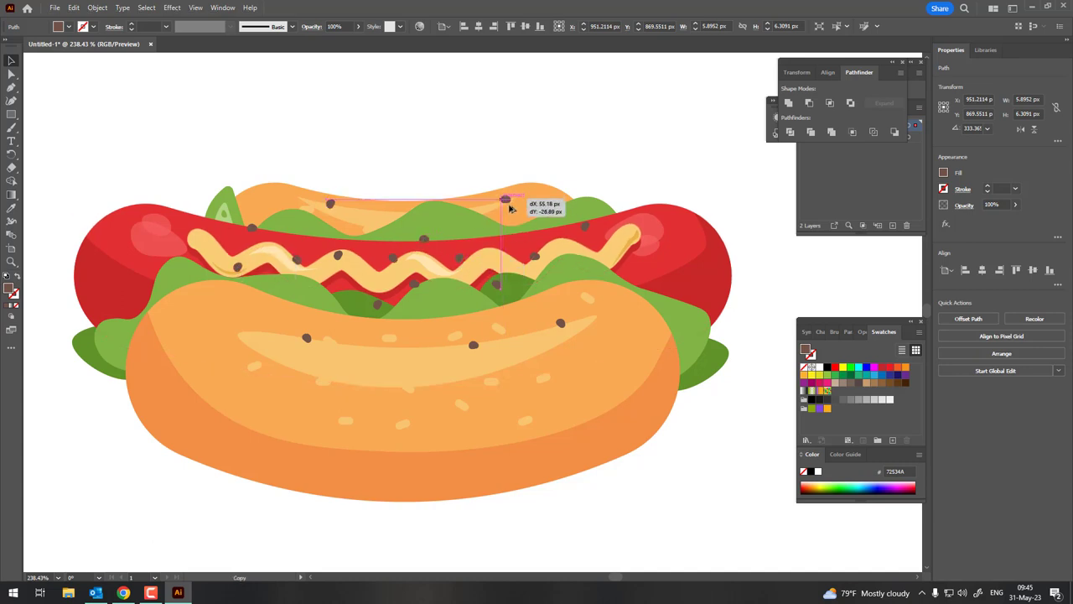
key(z)
drag(529, 202, 344, 206)
drag(503, 216, 662, 252)
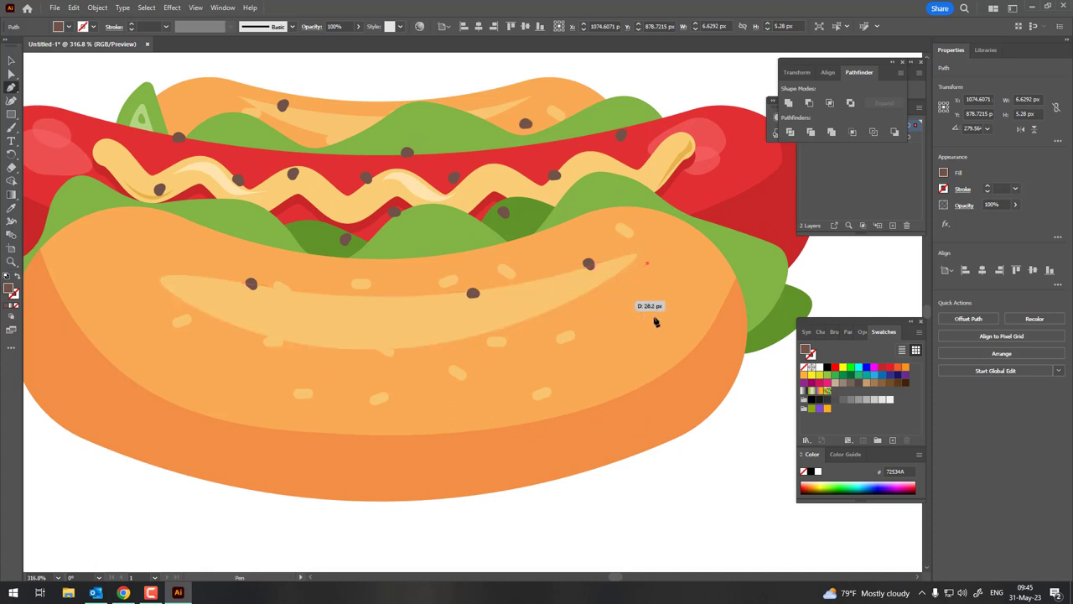
Fill the new shape with the sampled bun colour and narrow it with the Curvature tool.
drag(656, 321, 650, 267)
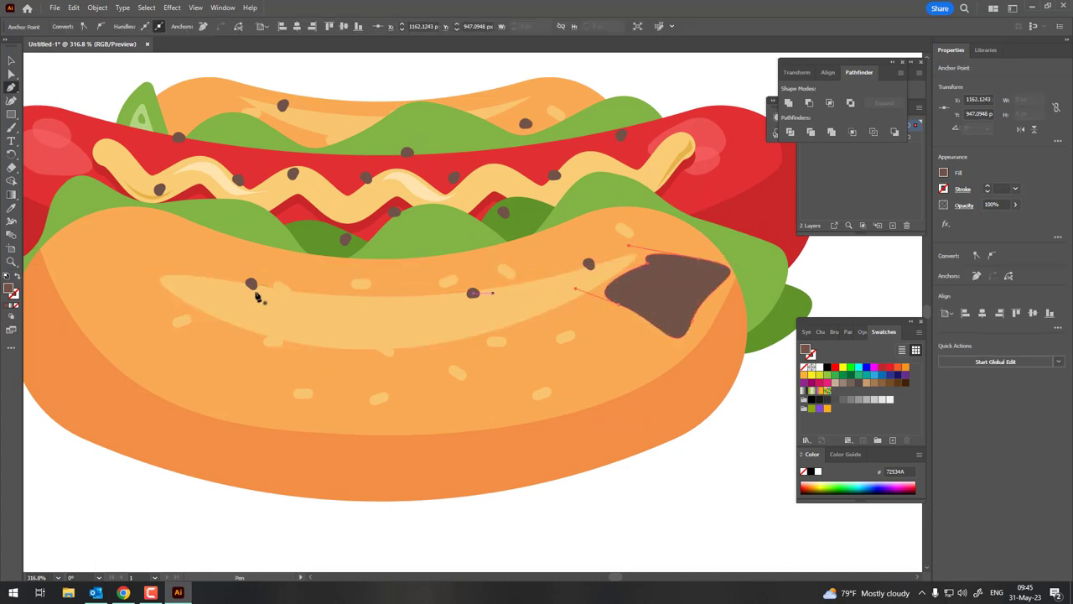
click(12, 209)
click(228, 283)
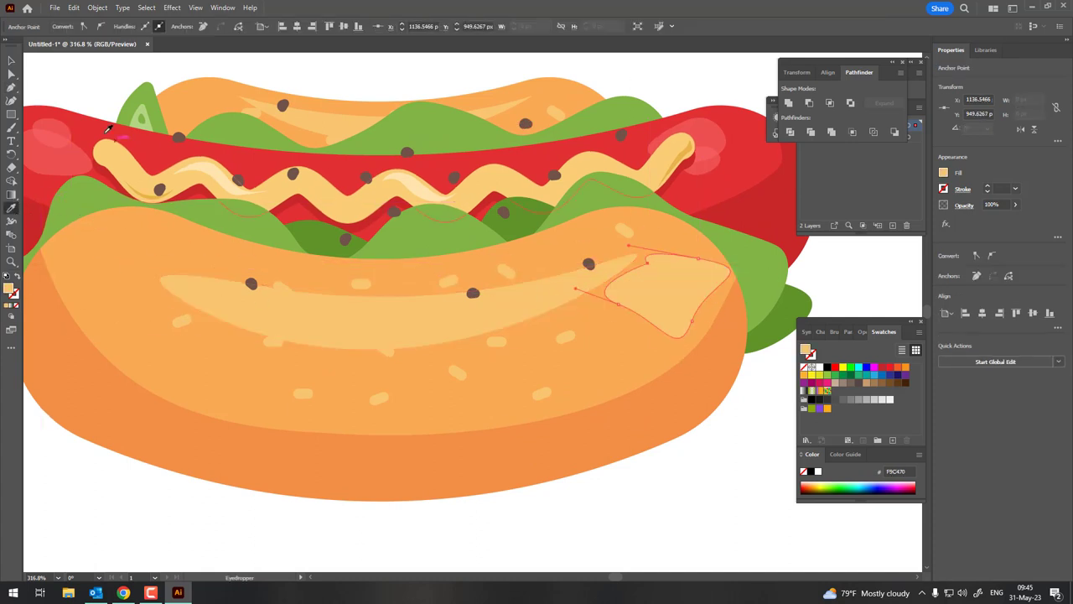
key(p)
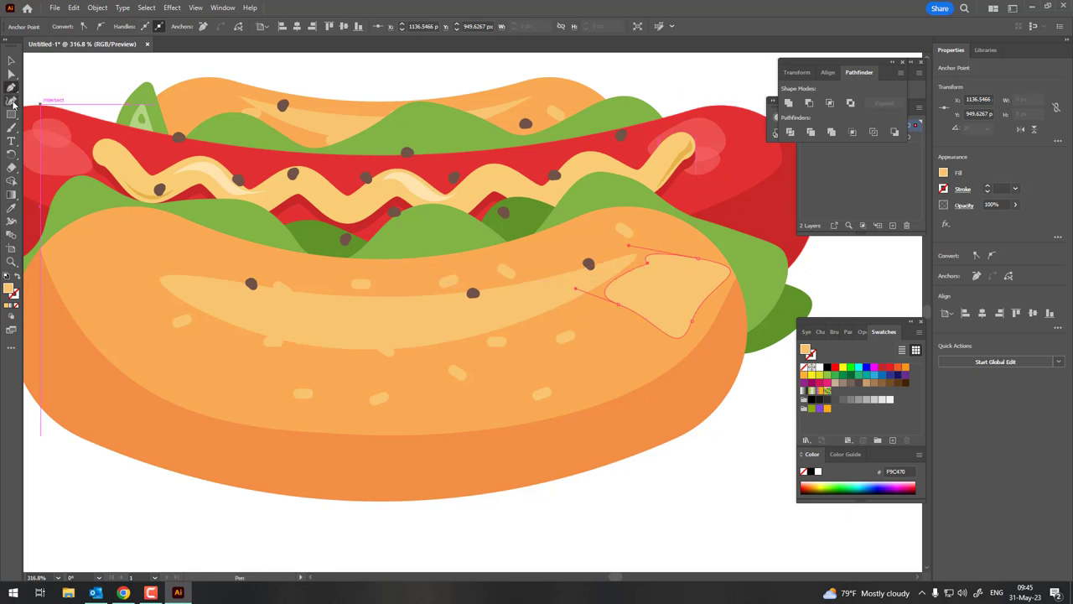
click(12, 100)
click(617, 266)
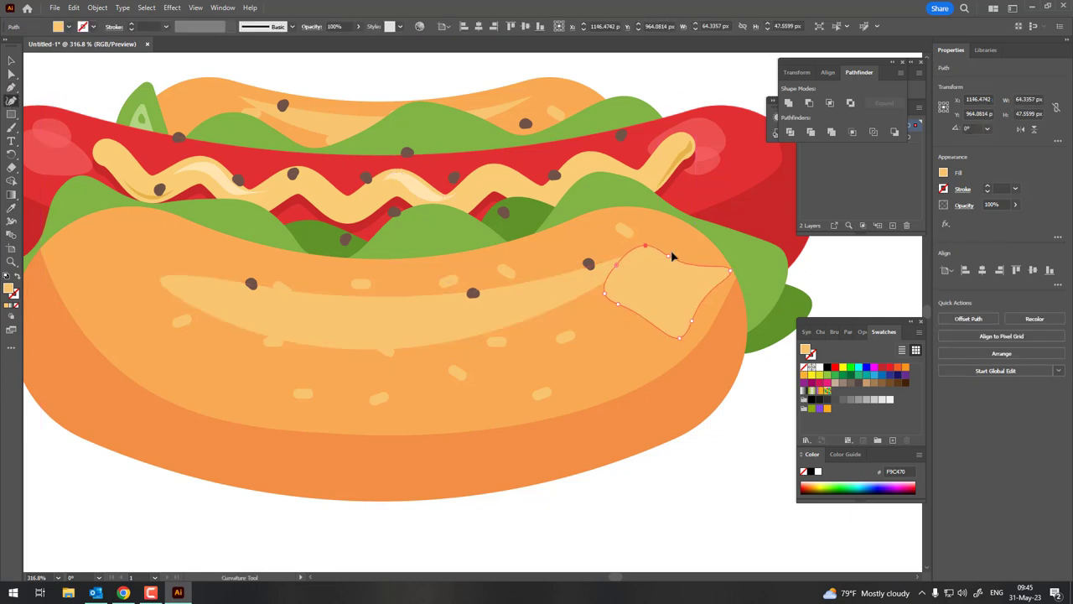
drag(731, 272, 680, 274)
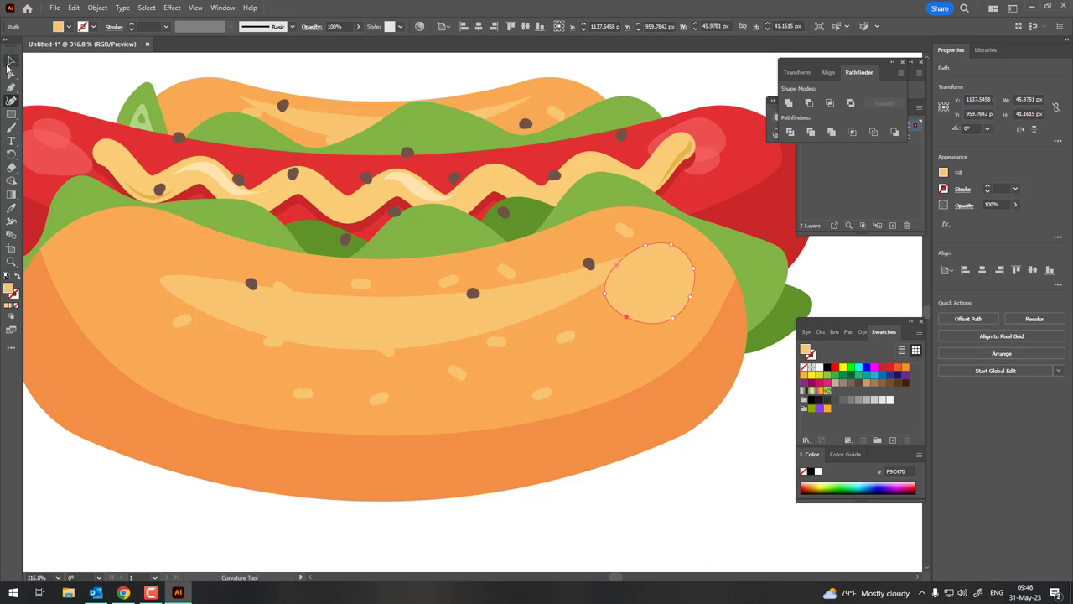
Set the oval to 55% opacity with FFE186 fill, then cut it from the canvas.
click(359, 27)
drag(362, 41, 337, 42)
drag(654, 270, 651, 249)
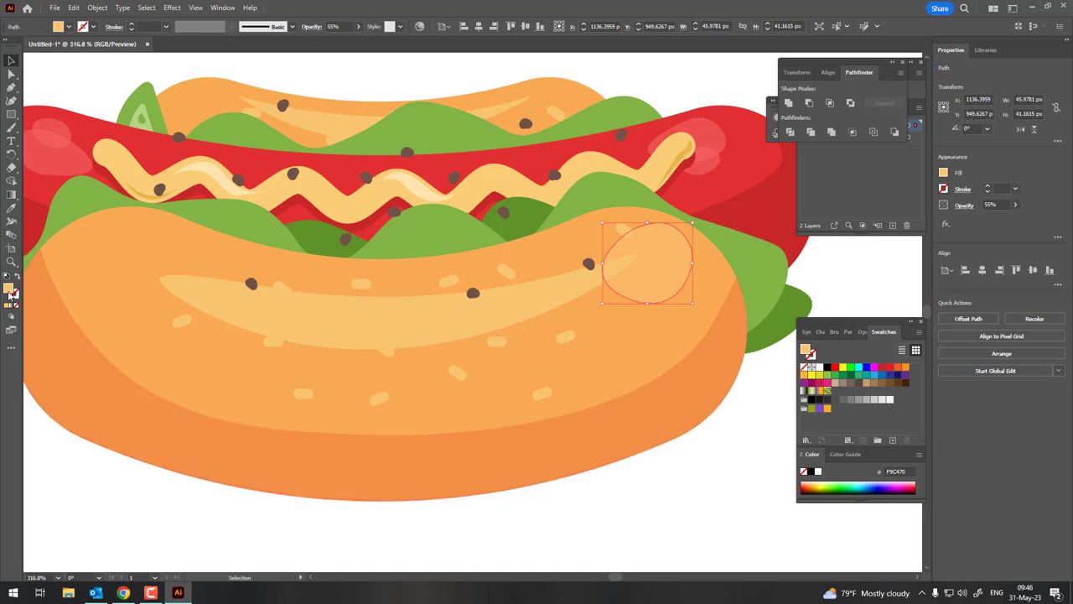
double_click(10, 290)
text(FFE186)
click(977, 158)
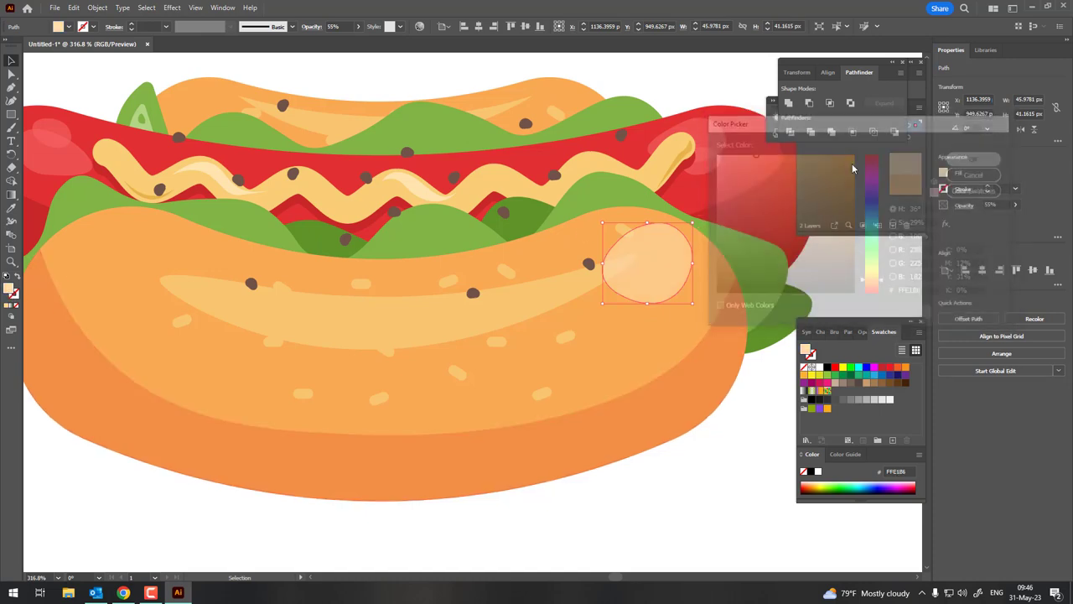
click(74, 8)
click(93, 51)
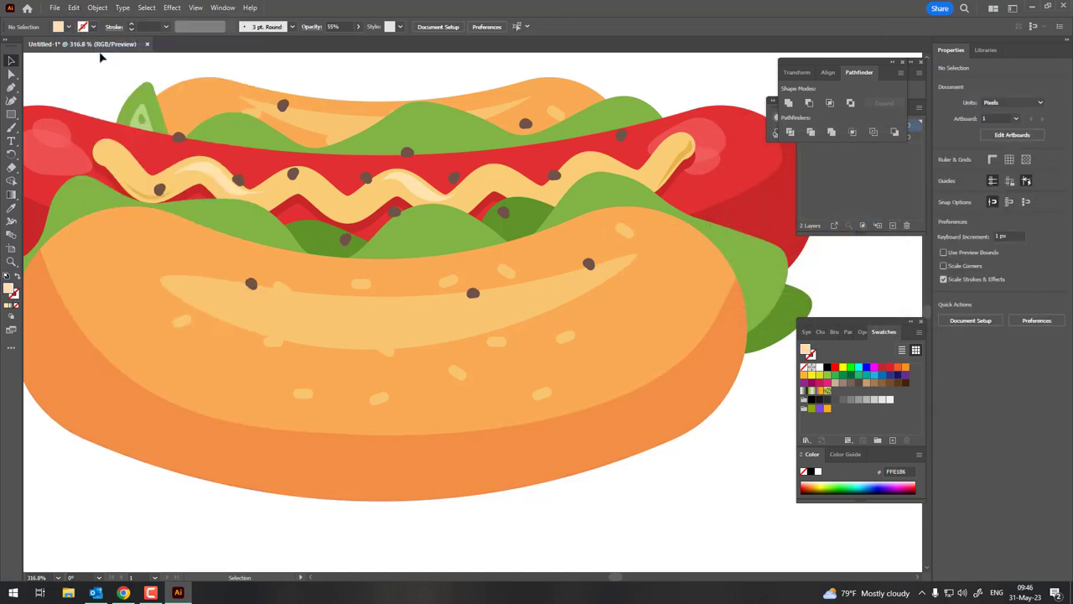
Paste two copies of the pale-yellow oval, then size and place them on the front bun's right end.
click(74, 7)
click(102, 76)
click(74, 7)
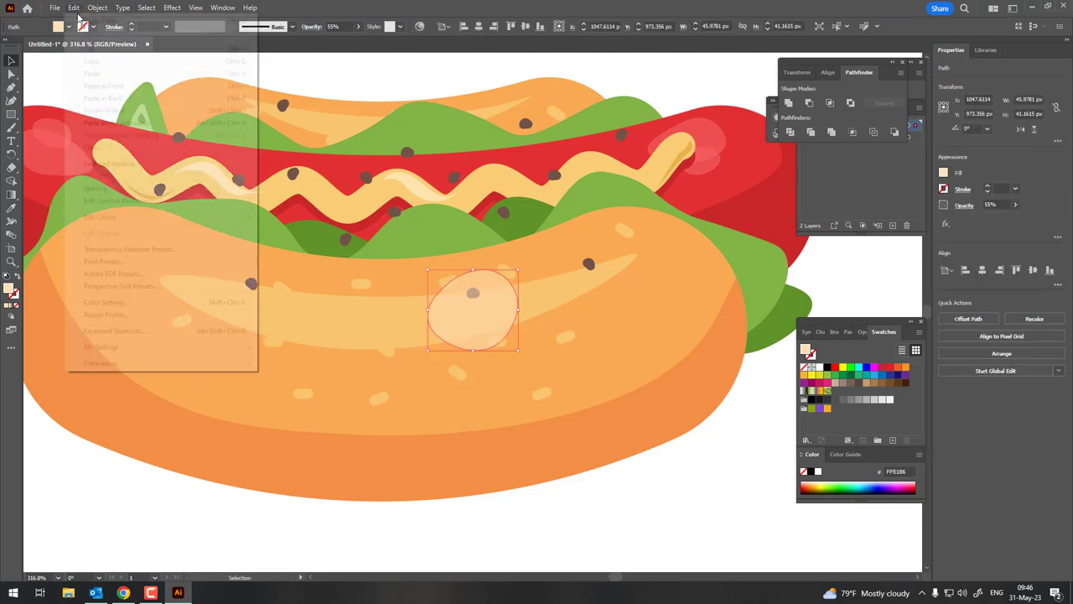
click(124, 86)
drag(506, 319, 703, 301)
click(767, 408)
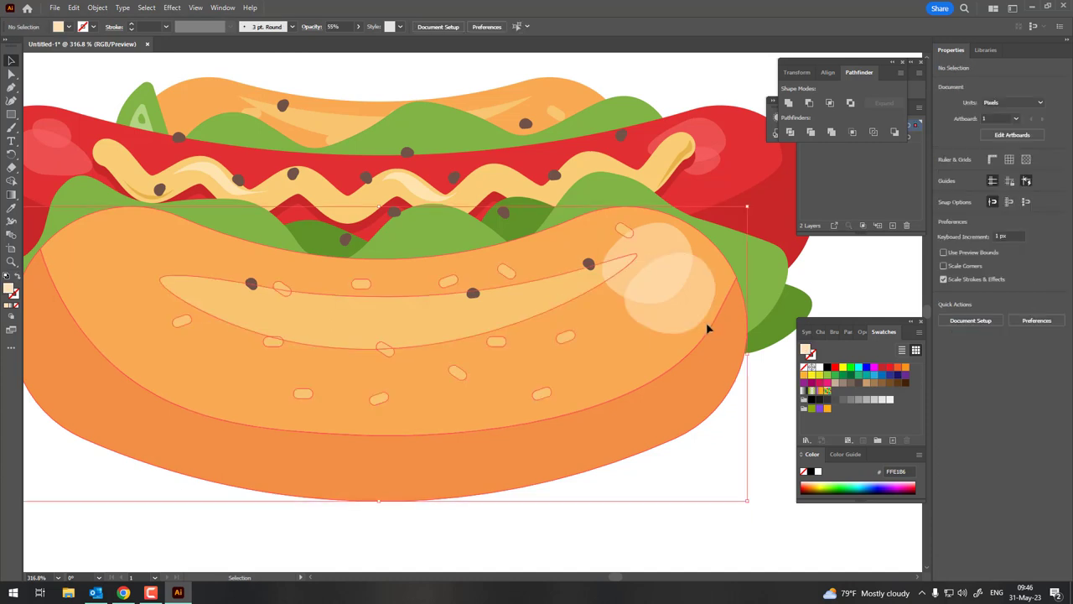
click(687, 307)
mouse_move(712, 333)
mouse_down()
mouse_move(709, 304)
mouse_move(643, 264)
mouse_move(671, 302)
mouse_up()
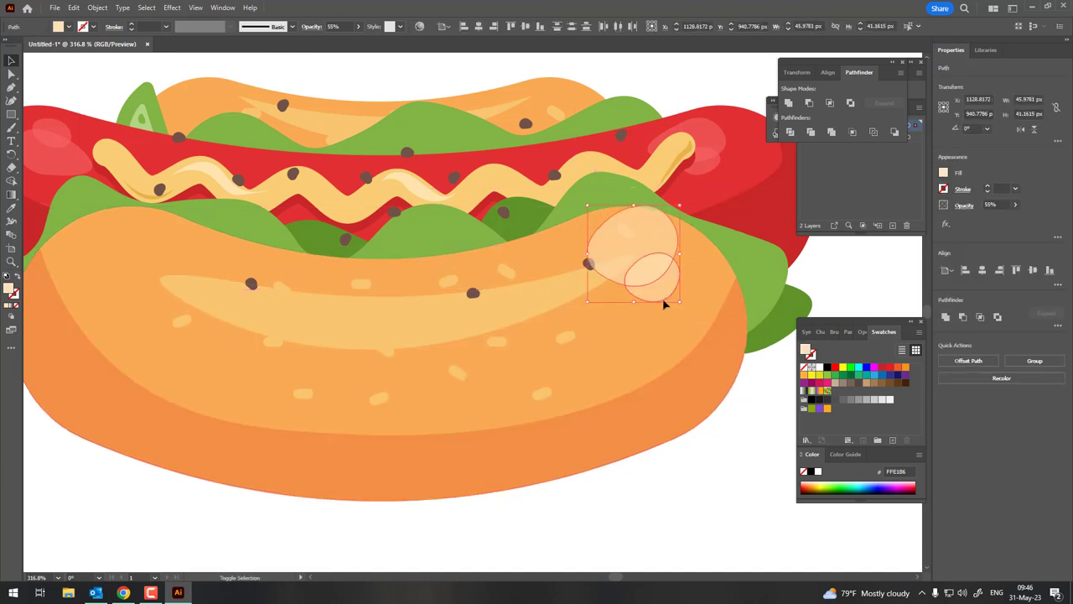
shift+click(645, 251)
mouse_move(644, 251)
mouse_down()
mouse_move(669, 280)
mouse_move(653, 259)
mouse_up()
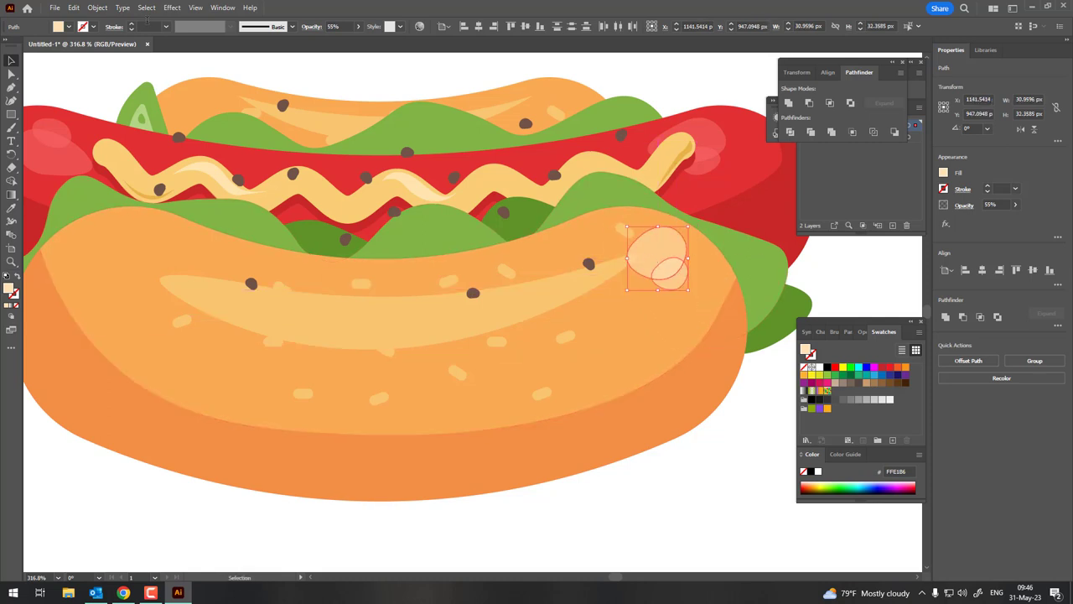
Group the two highlight ovals together.
click(98, 8)
click(130, 74)
key(z)
drag(456, 210, 231, 235)
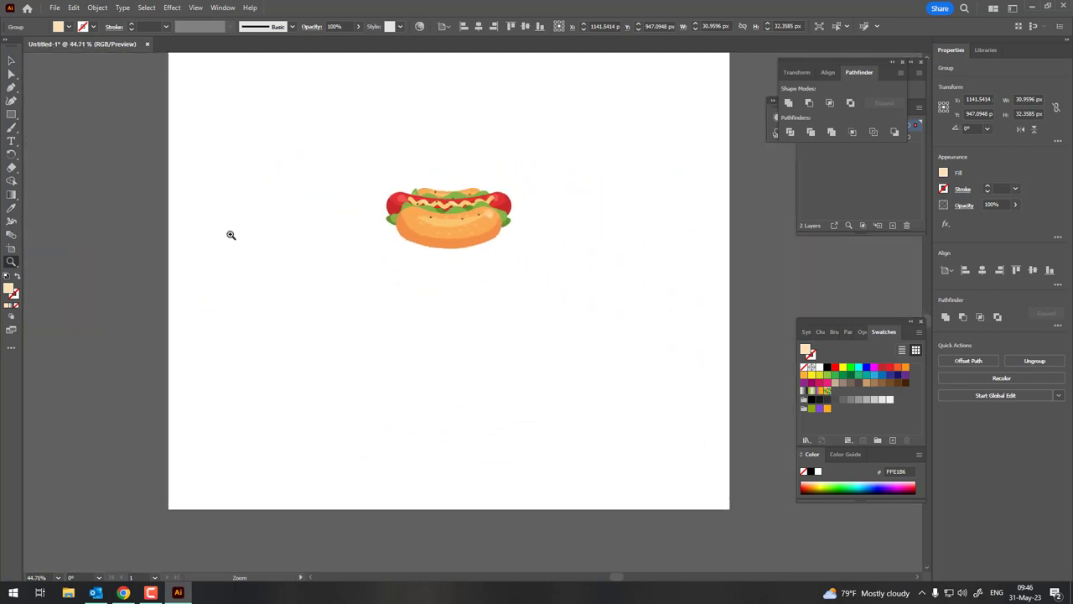
drag(461, 192, 587, 193)
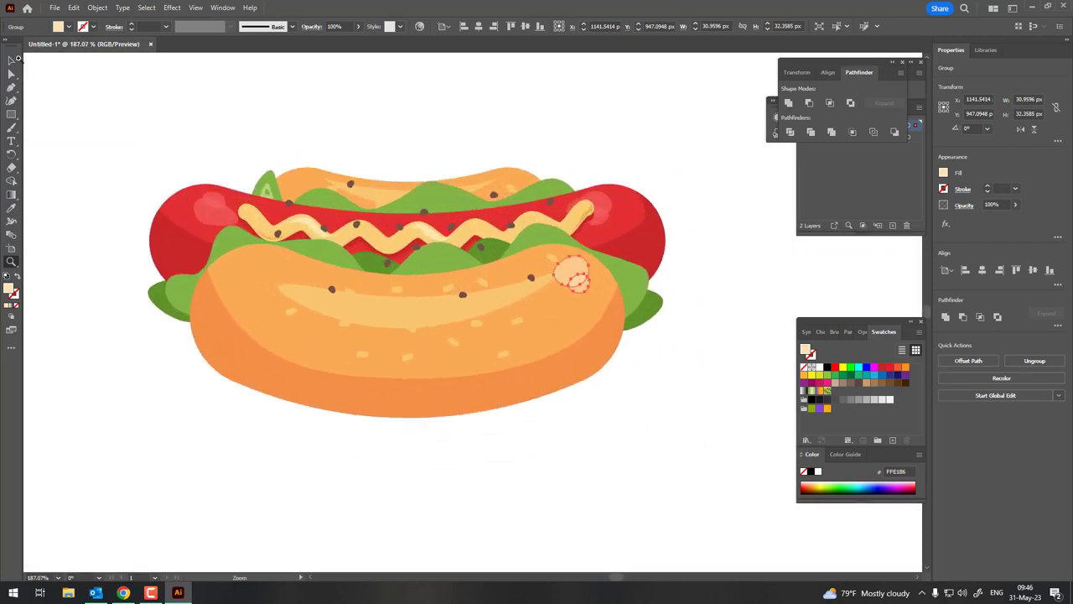
Copy the highlight group, paste it behind, and move it onto the upper bun's left end.
click(74, 8)
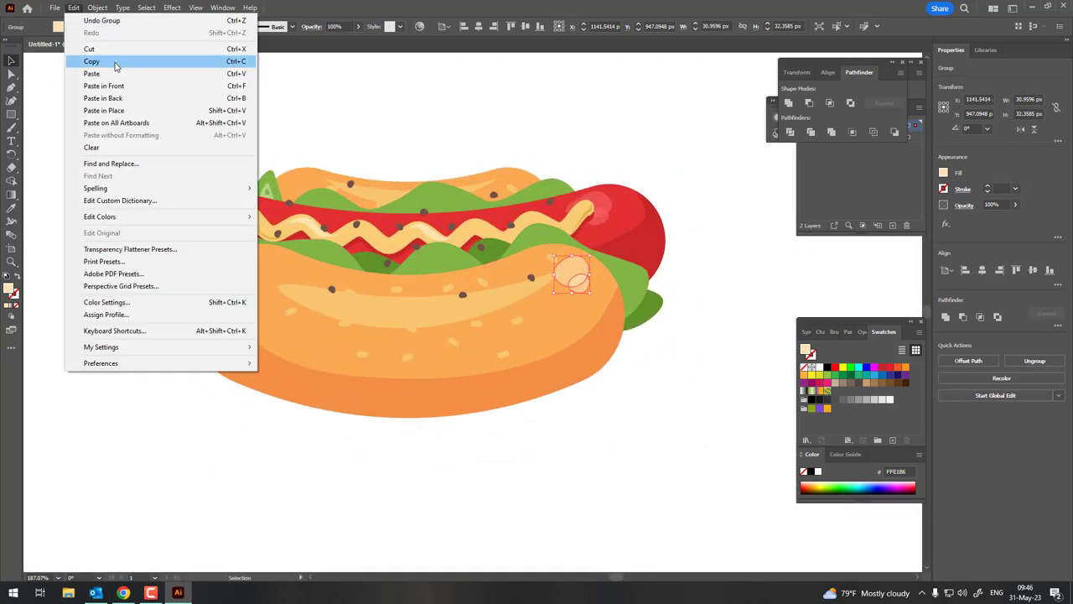
click(107, 61)
click(74, 8)
click(140, 98)
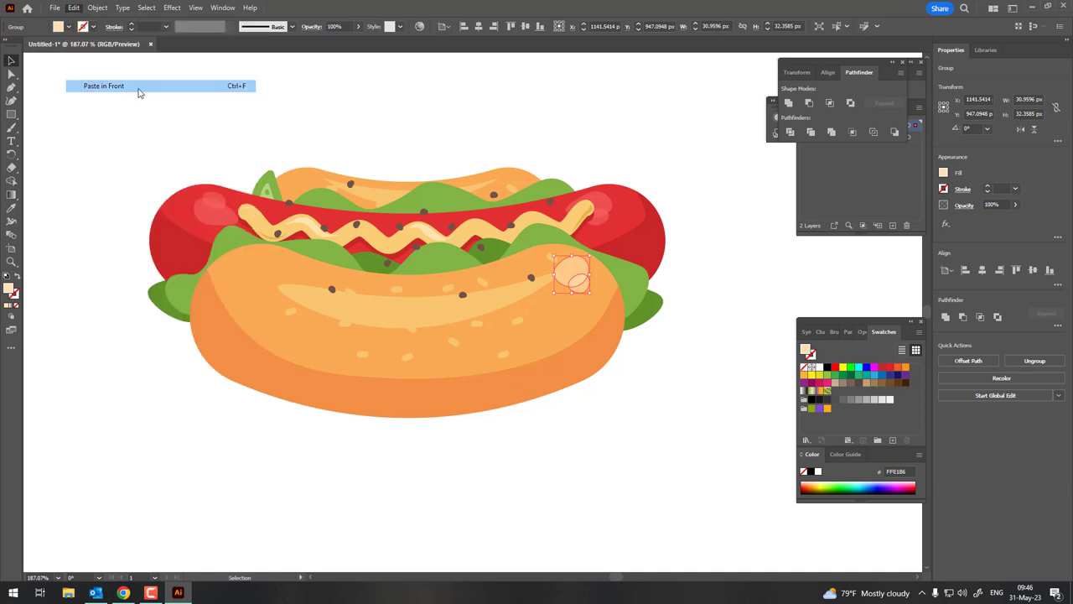
drag(574, 267, 334, 189)
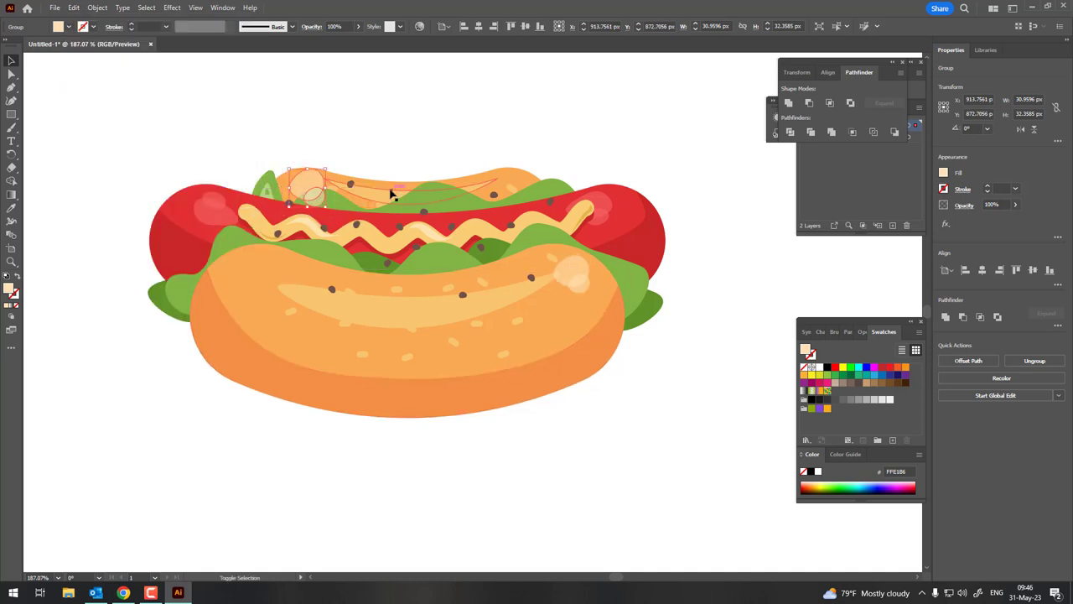
Send the upper bun group to the back of the stacking order.
shift+click(293, 175)
click(98, 8)
mouse_move(115, 32)
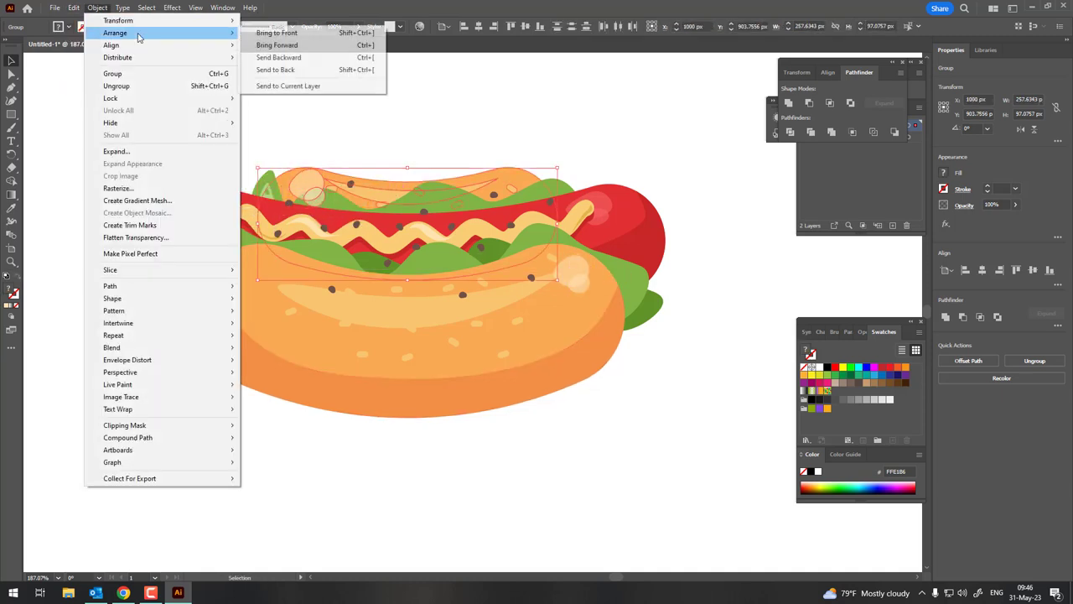
click(277, 69)
click(646, 141)
key(z)
drag(567, 321, 486, 367)
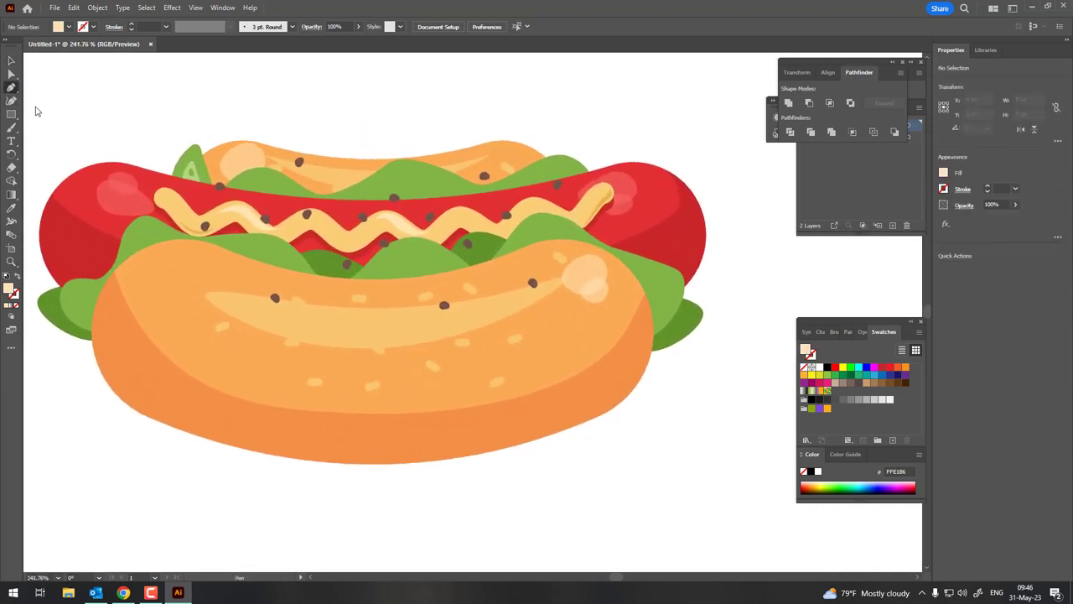
Draw a closed curved shading path along the front bun's bottom and fill it with the sampled bun orange.
click(638, 343)
drag(489, 437, 408, 443)
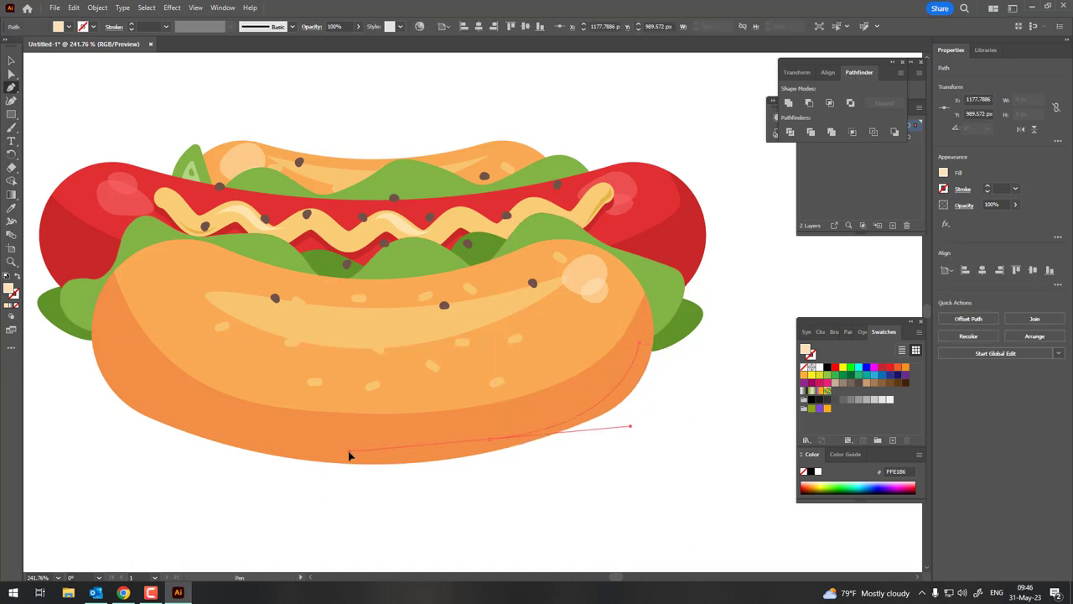
click(122, 386)
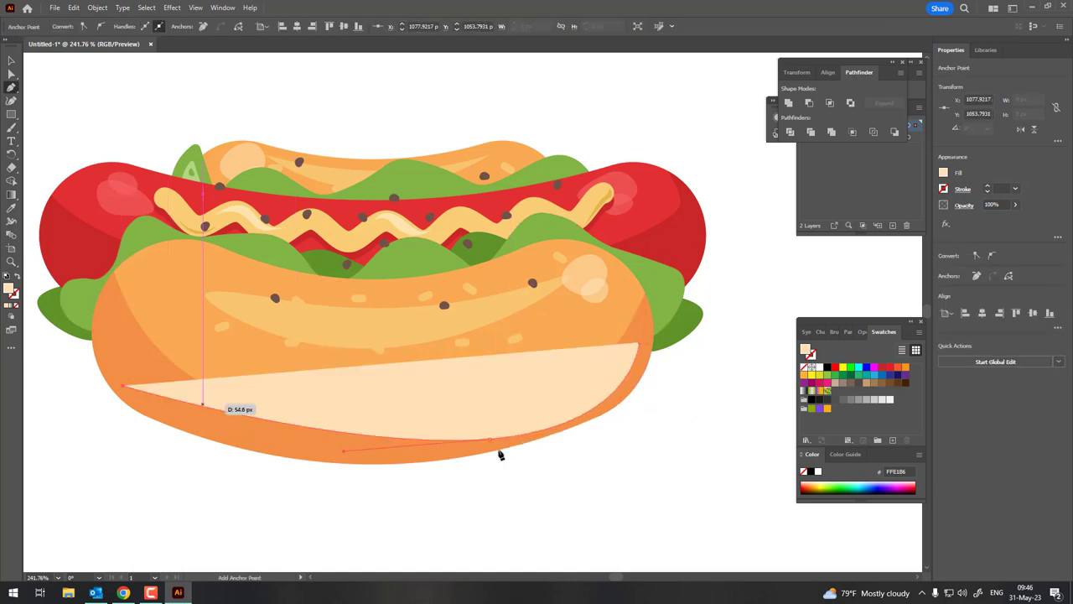
click(638, 345)
drag(637, 347, 515, 485)
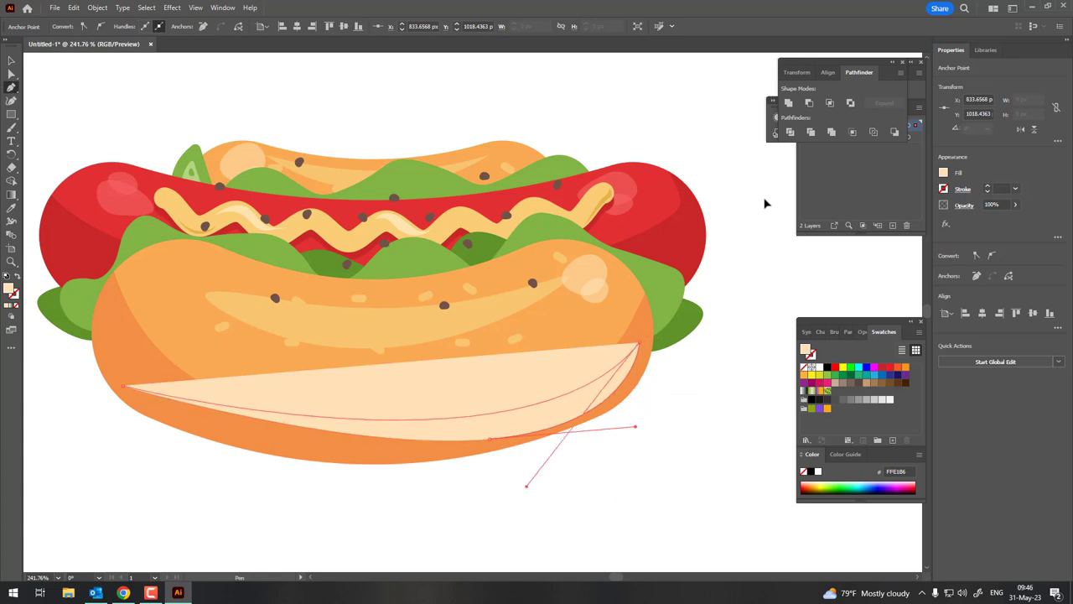
click(12, 210)
click(212, 331)
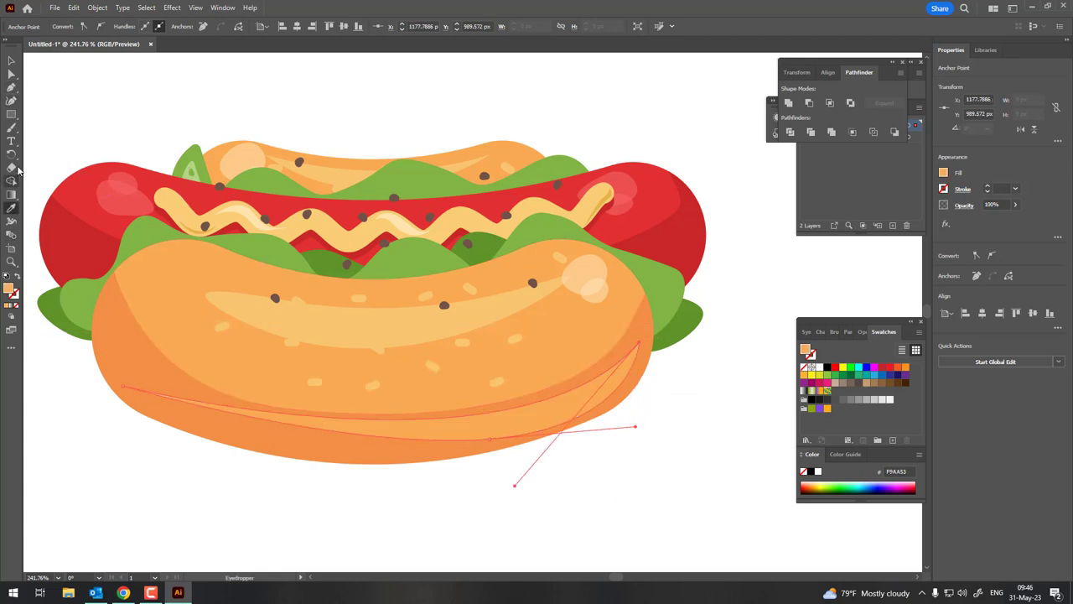
Reshape the path with the Curvature Tool into a thin sliver hugging the bun's bottom rim.
click(12, 102)
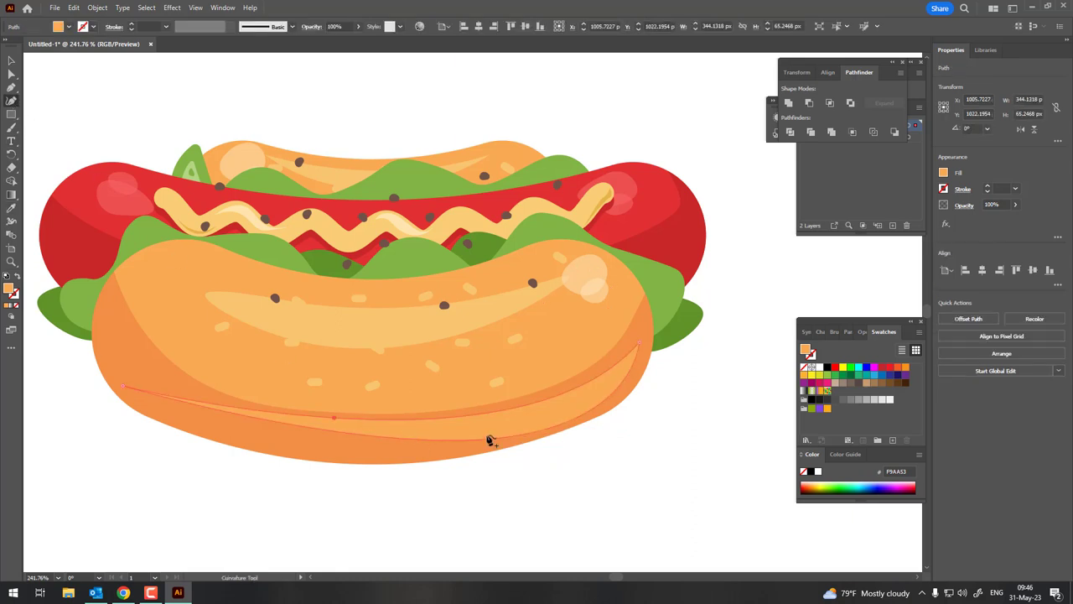
drag(350, 436, 338, 459)
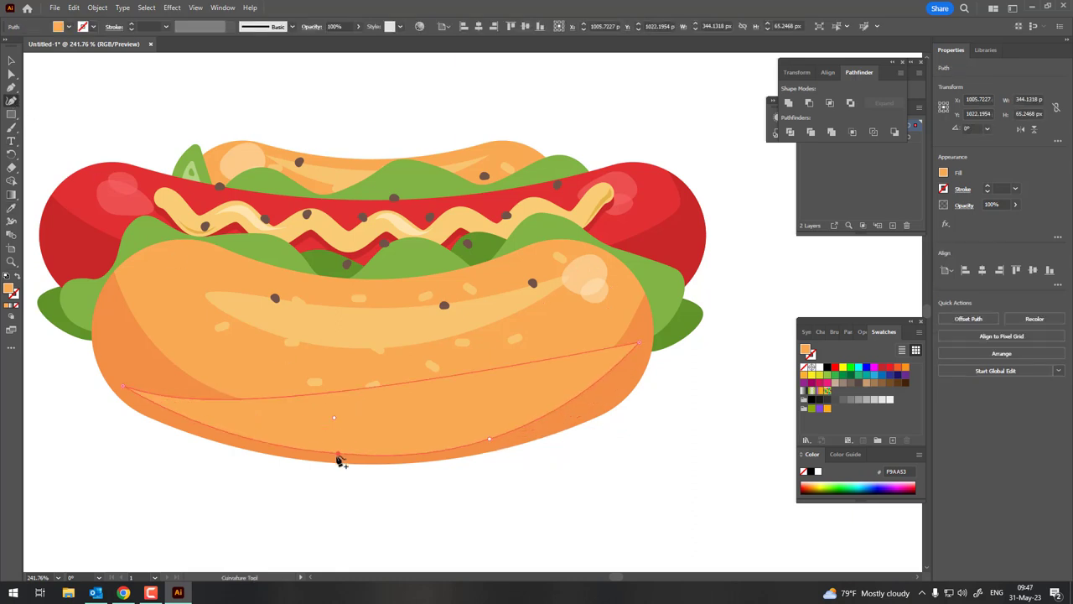
mouse_move(490, 445)
mouse_down()
mouse_move(635, 388)
mouse_move(574, 409)
mouse_up()
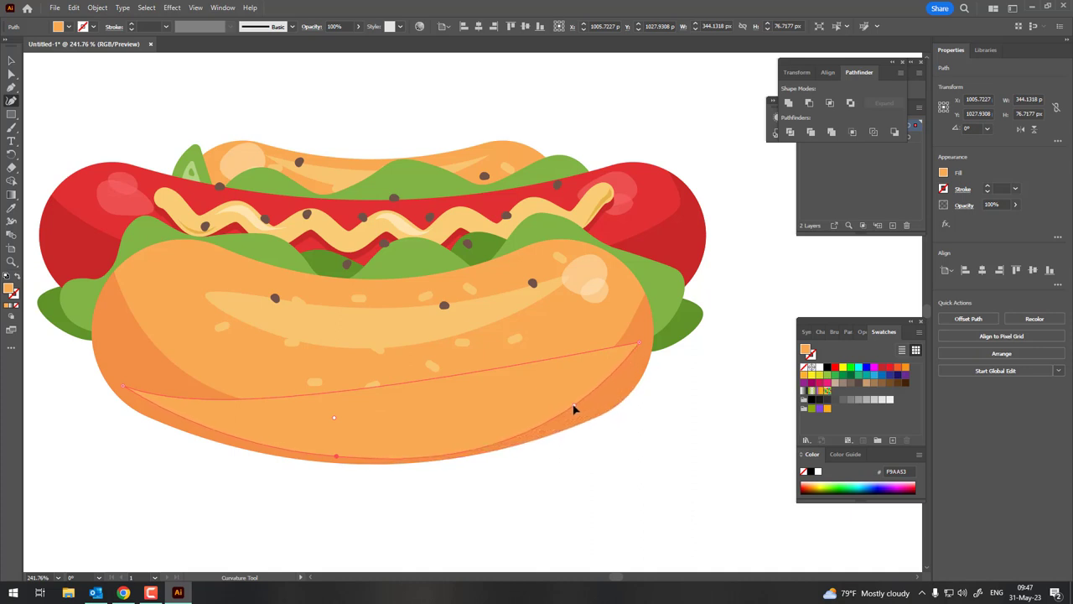
drag(637, 344, 647, 356)
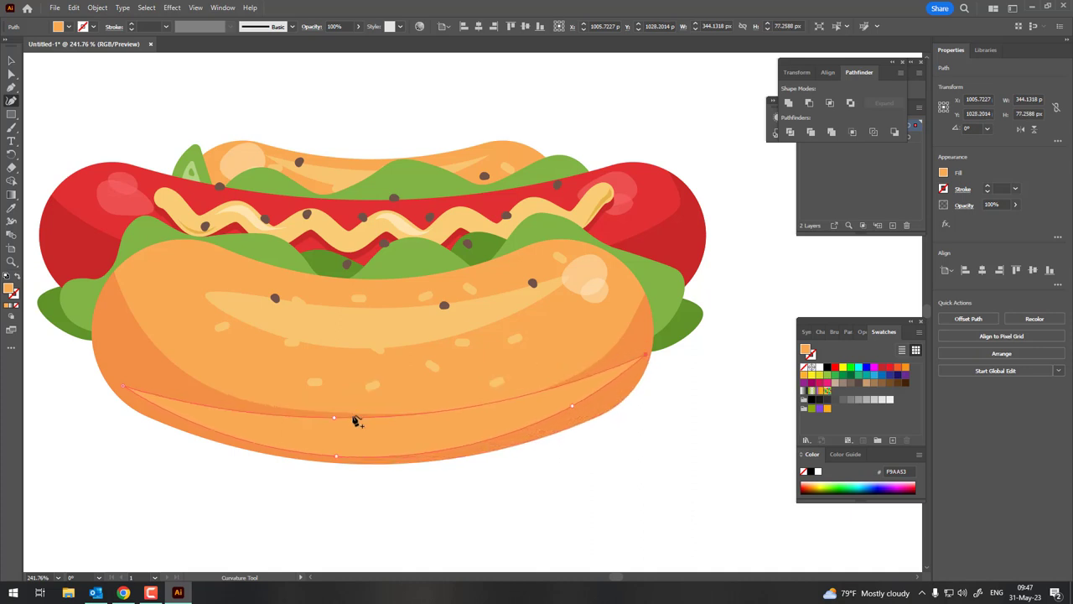
drag(335, 418, 272, 434)
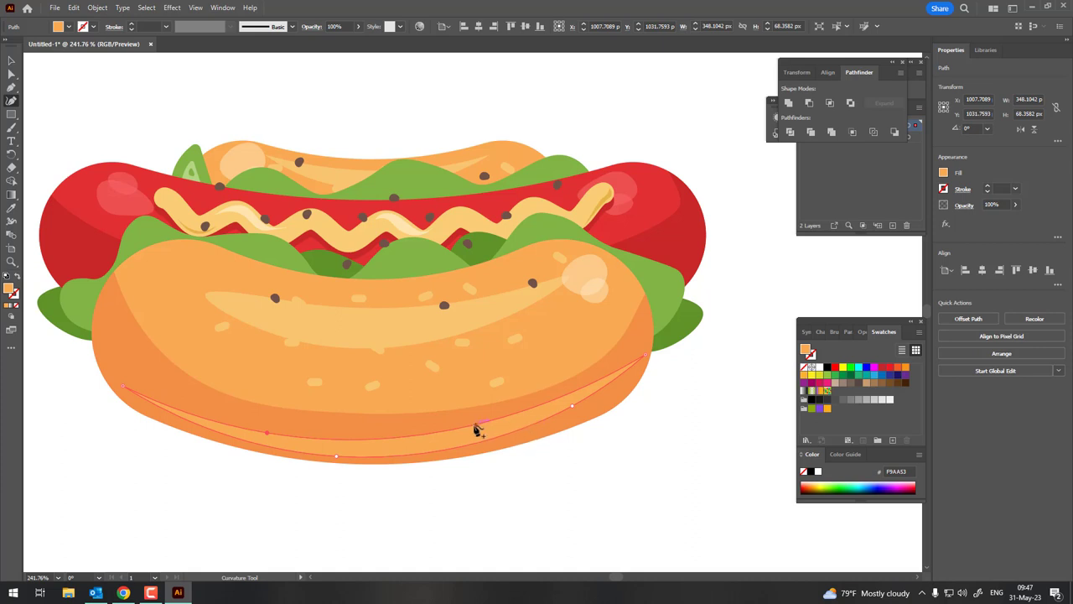
mouse_move(475, 426)
mouse_down()
mouse_move(468, 435)
mouse_move(376, 371)
mouse_move(441, 445)
mouse_move(718, 391)
mouse_up()
Zoom in to inspect the rim highlight on the bun's right side and bottom.
key(z)
click(718, 390)
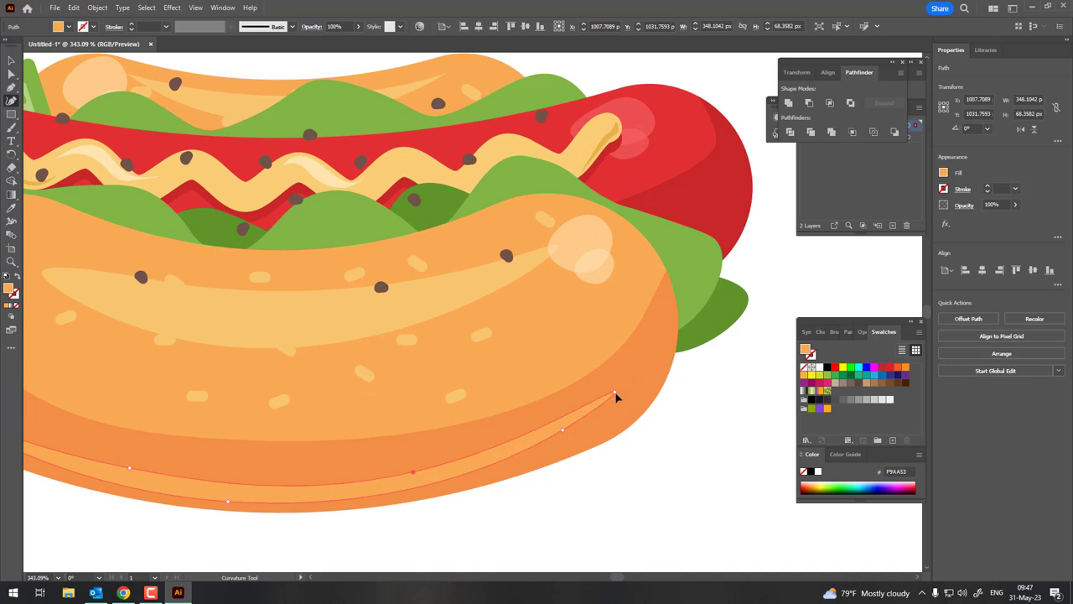
key(z)
drag(642, 389, 442, 429)
drag(480, 464, 471, 470)
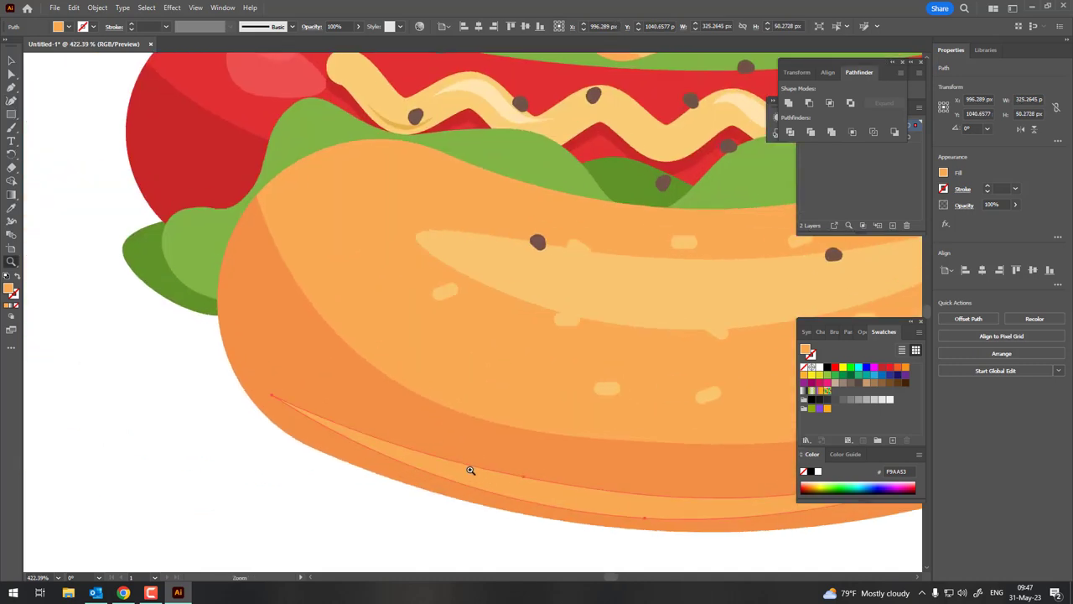
click(10, 102)
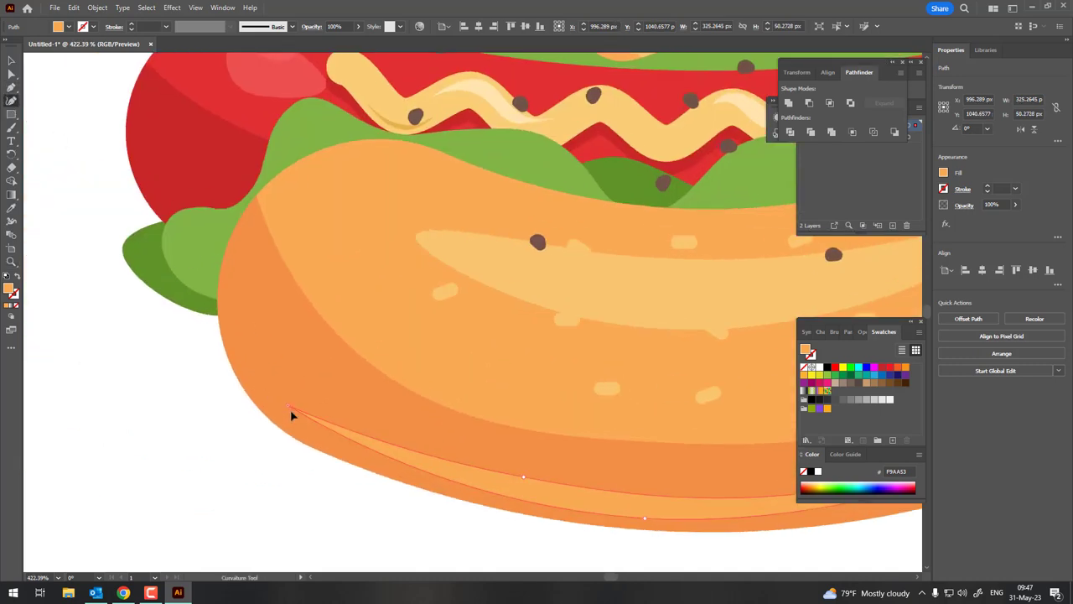
Zoom out to check the whole bun shading and deselect the path.
key(z)
scroll(313, 350, down, 3)
scroll(352, 429, up, 3)
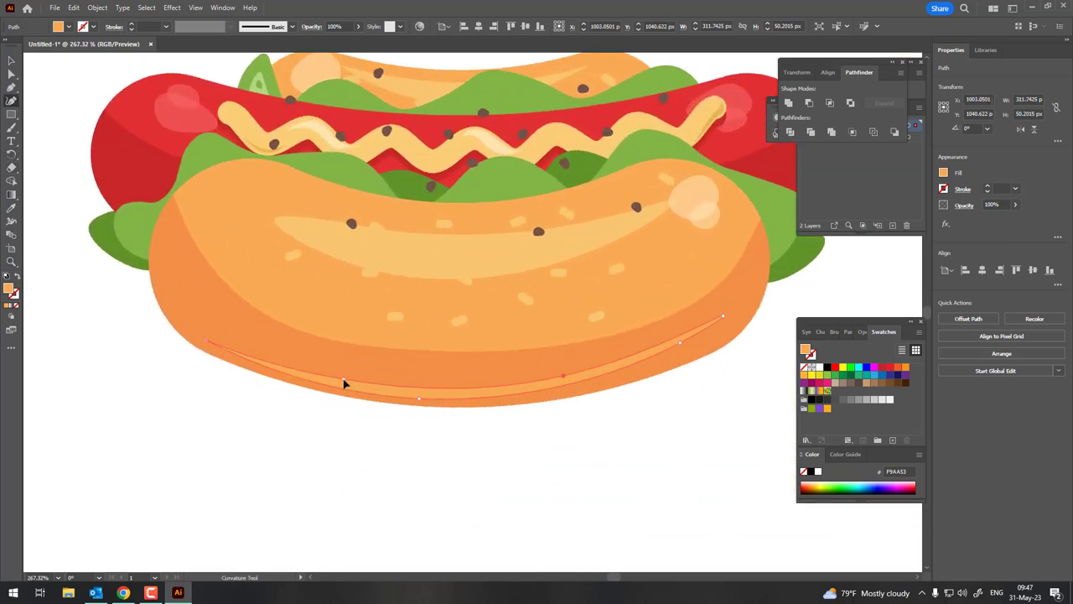
key(z)
scroll(343, 369, down, 2)
scroll(313, 374, down, 2)
scroll(343, 318, up, 4)
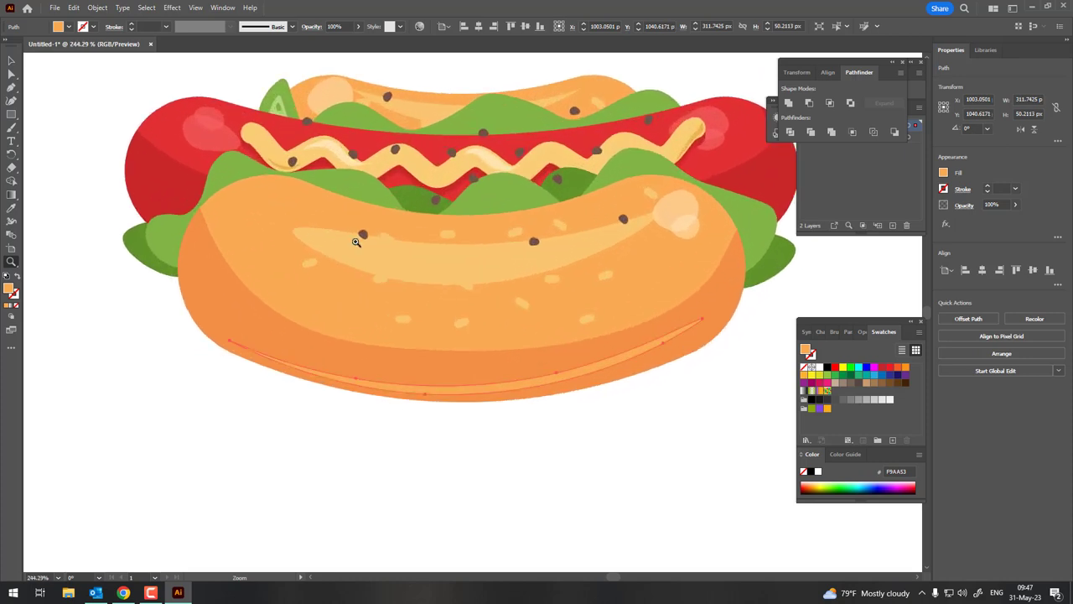
key(v)
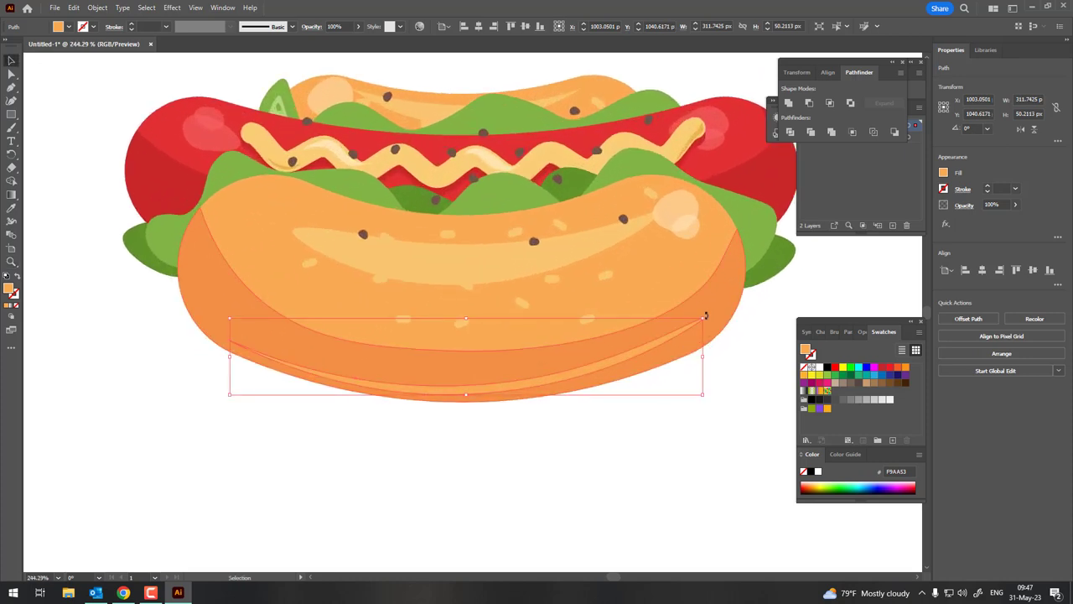
click(638, 430)
key(z)
scroll(361, 408, down, 3)
Draw a thin crescent with the Pen tool on the sausage's curved left end.
scroll(373, 408, up, 2)
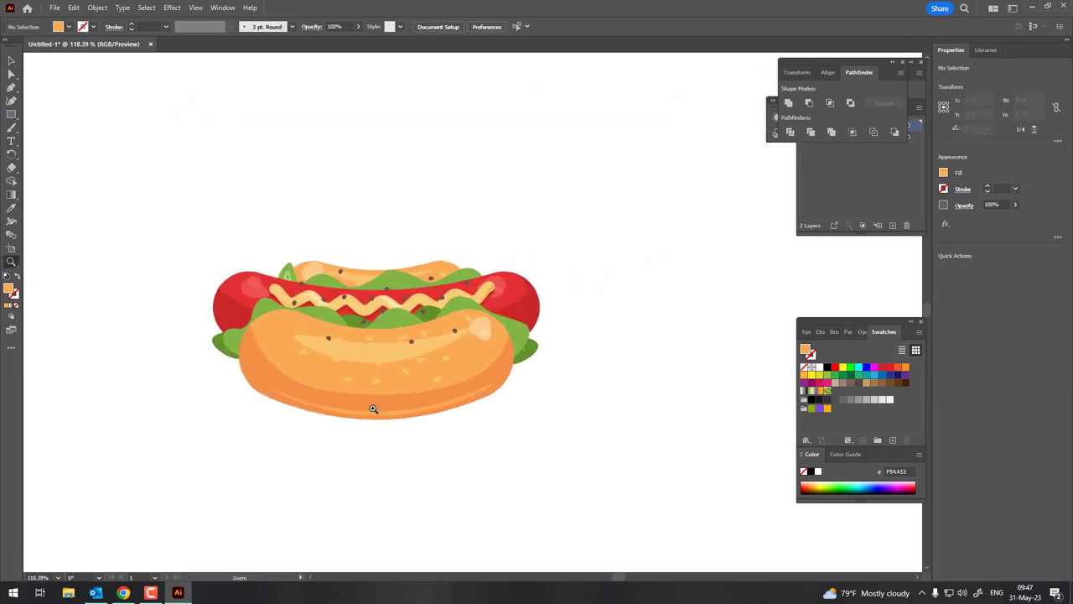
scroll(386, 394, up, 1)
scroll(237, 362, up, 3)
scroll(237, 362, up, 2)
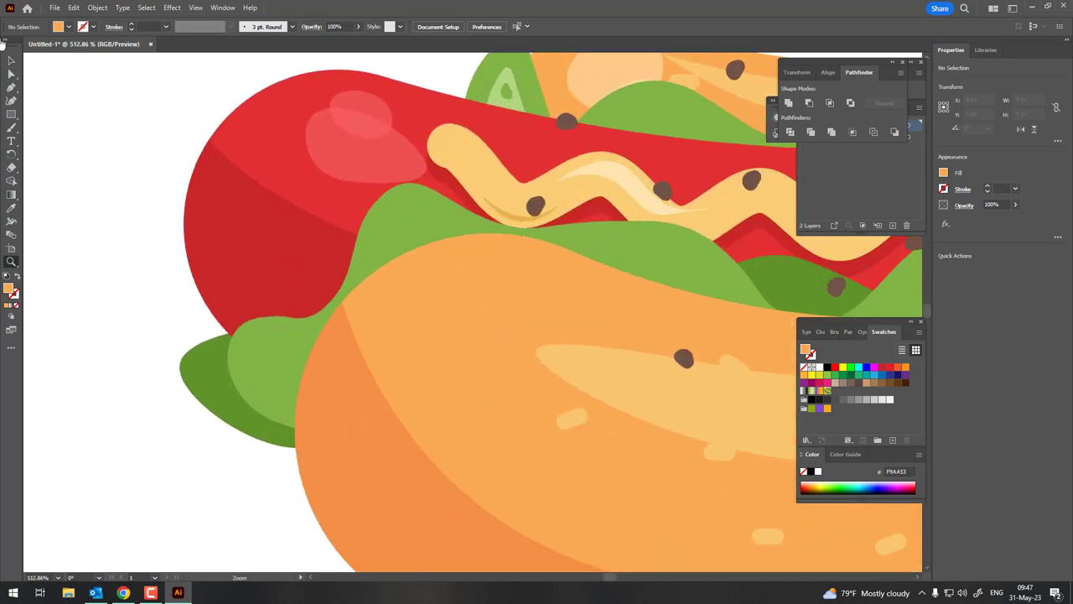
click(197, 197)
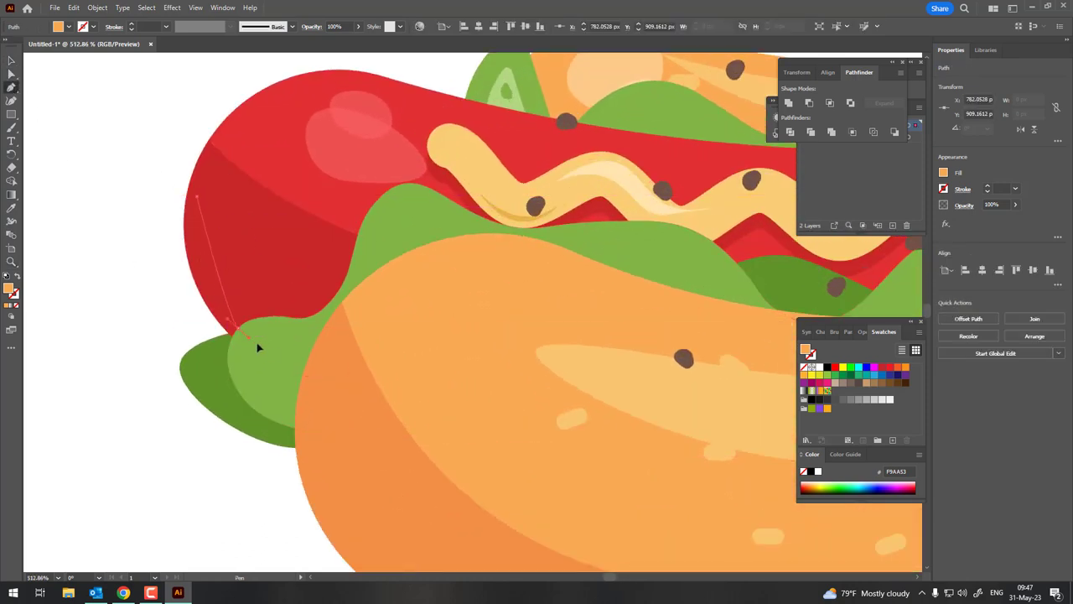
drag(292, 374, 291, 369)
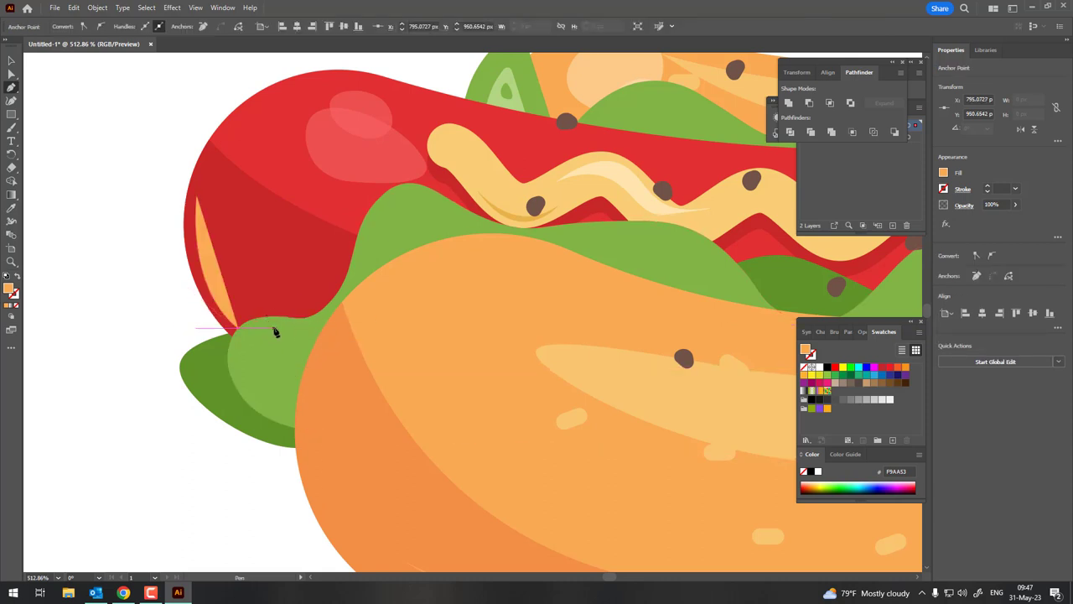
click(273, 328)
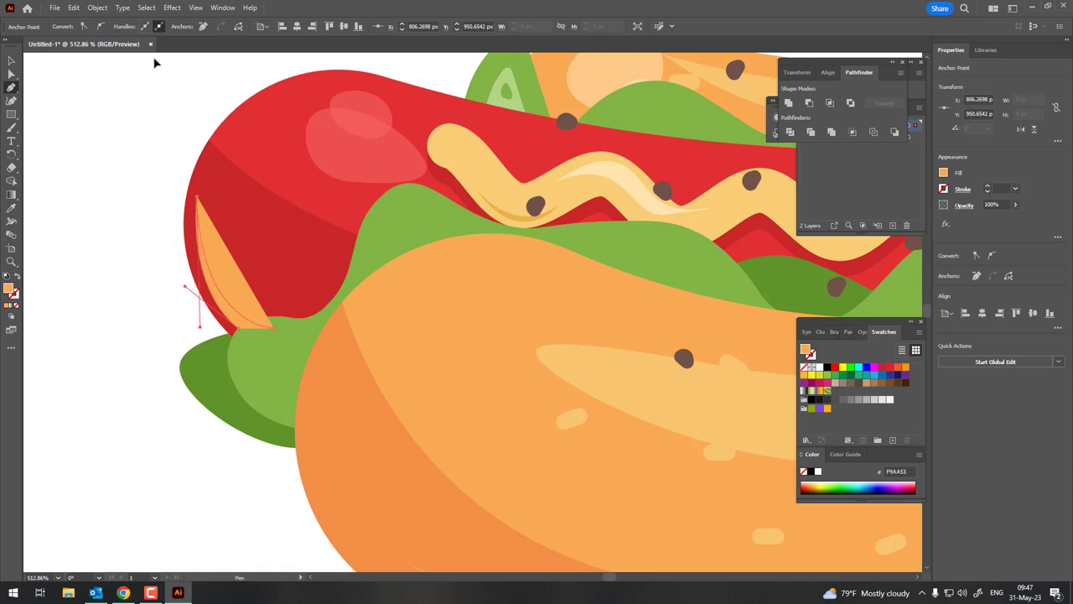
scroll(176, 90, up, 2)
click(196, 255)
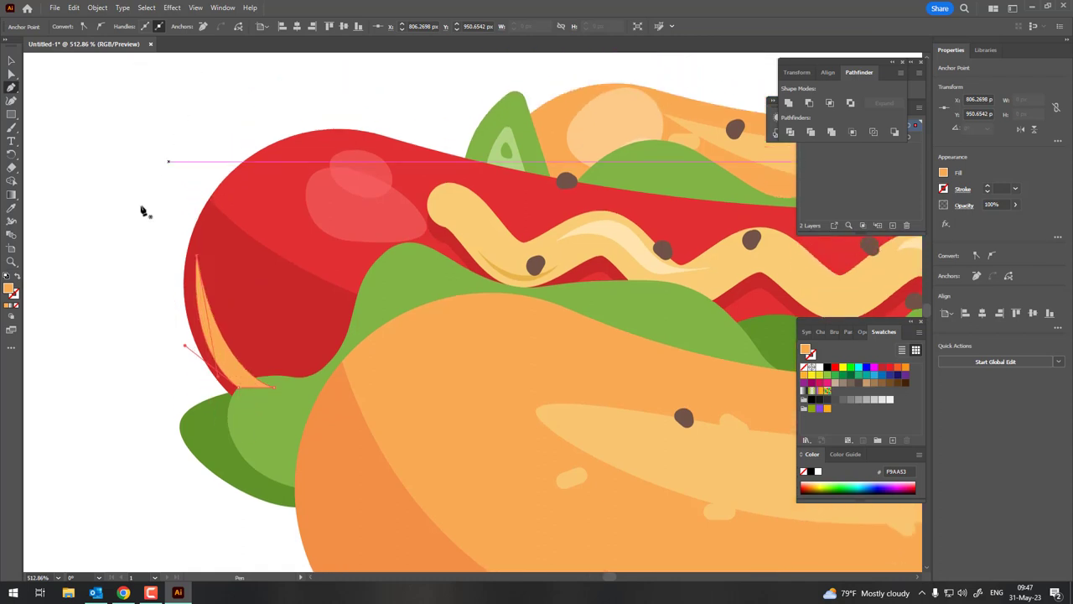
Fill the crescent with the sausage red E23030.
click(367, 176)
key(z)
scroll(134, 254, down, 5)
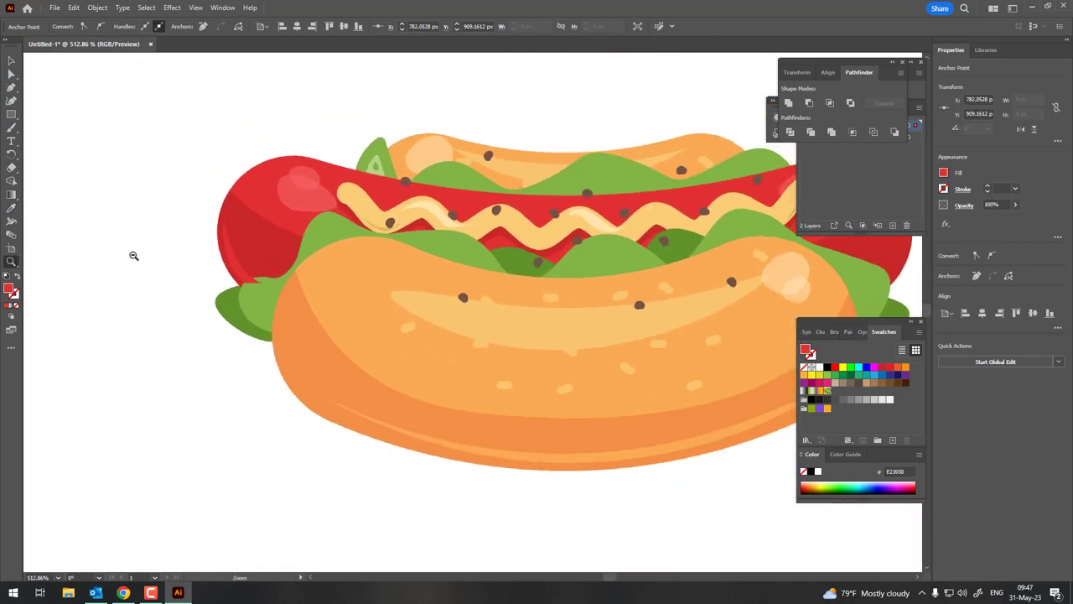
scroll(18, 59, up, 5)
Send the red crescent one step backward, behind the lettuce.
click(282, 409)
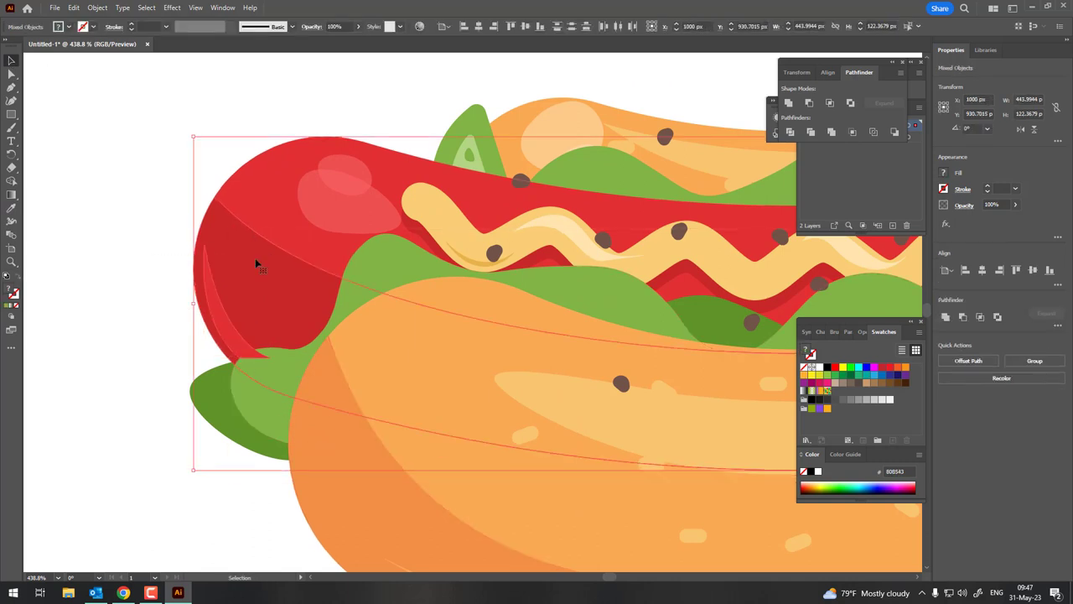
click(167, 366)
click(212, 276)
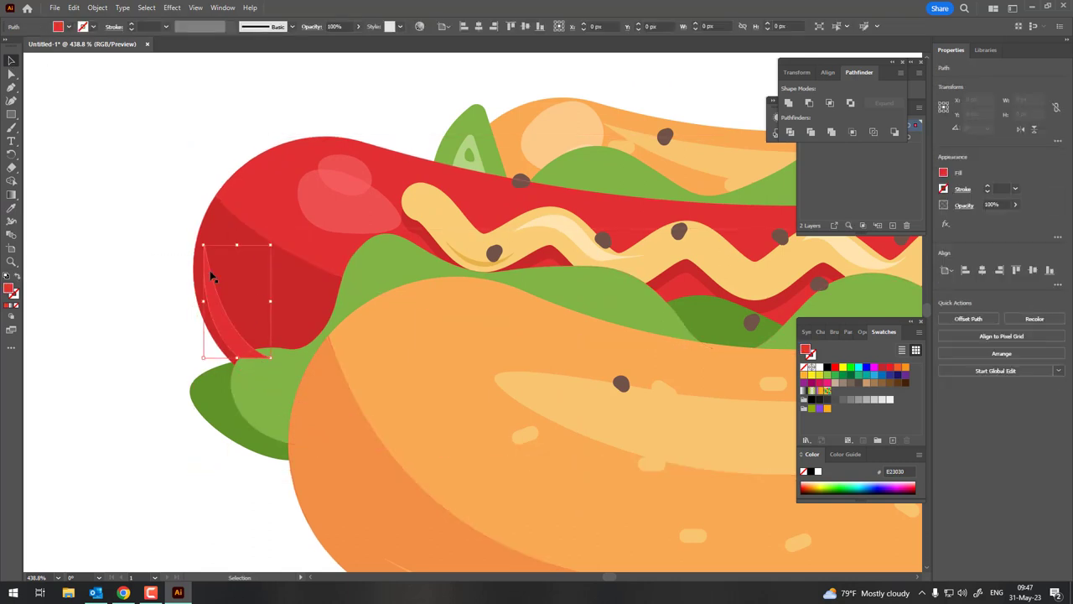
click(98, 7)
mouse_move(116, 33)
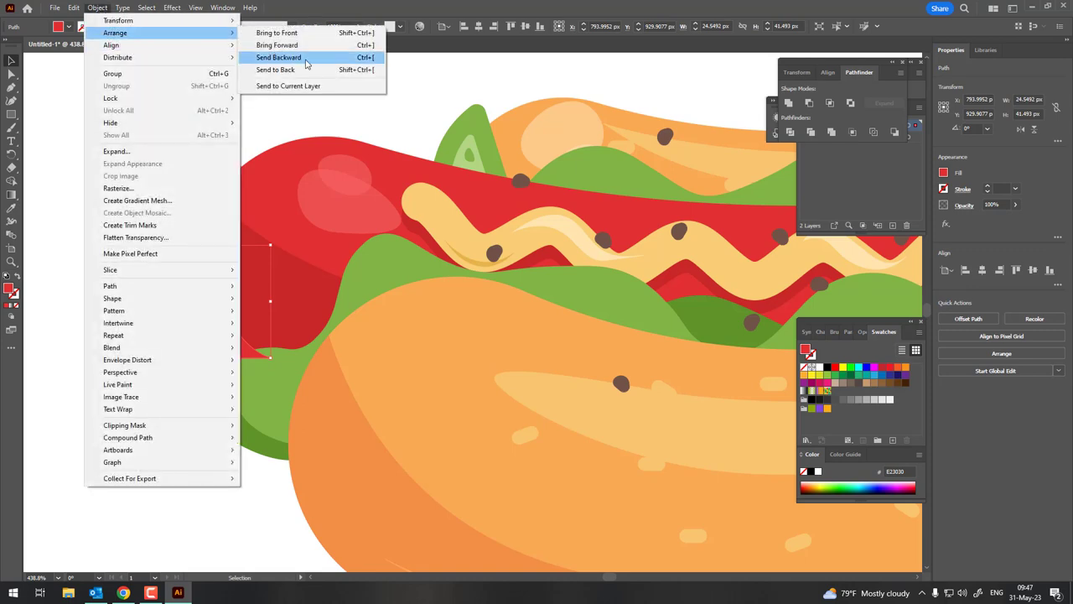
click(278, 57)
Pull the red crescent's lower tip up so it ends exactly at the lettuce edge.
key(ctrl+a)
key(ctrl+0)
key(z)
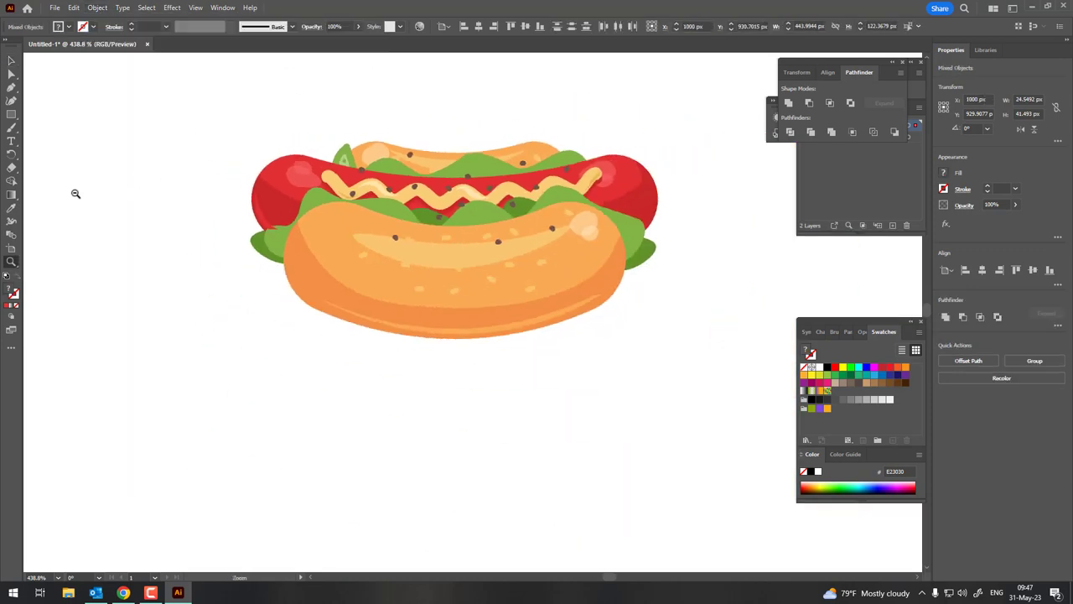
mouse_move(72, 192)
mouse_down()
mouse_move(210, 263)
mouse_move(318, 347)
mouse_move(319, 266)
mouse_up()
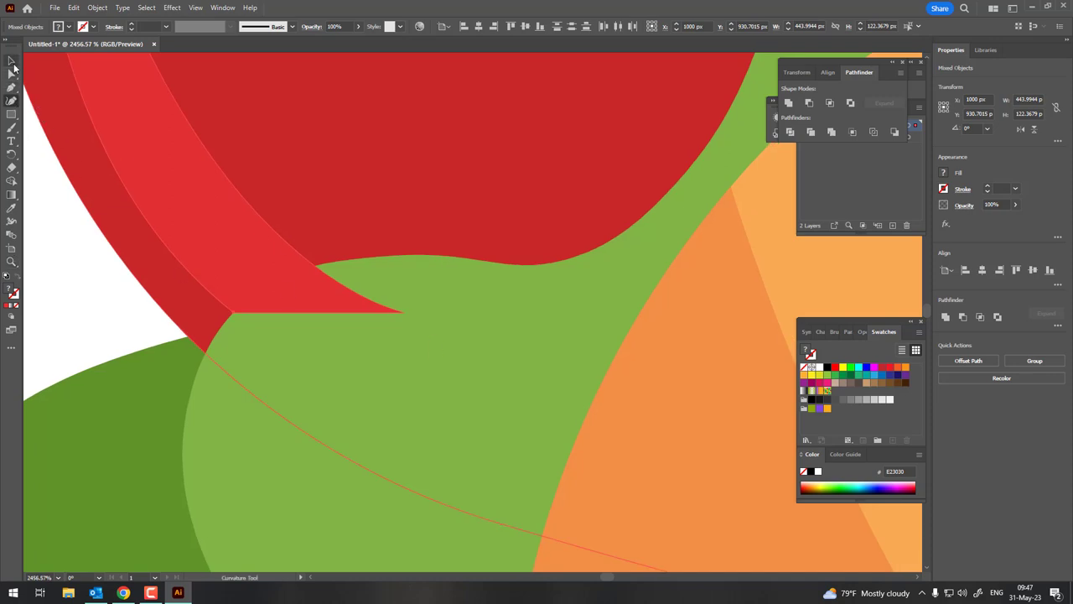
click(95, 287)
click(11, 101)
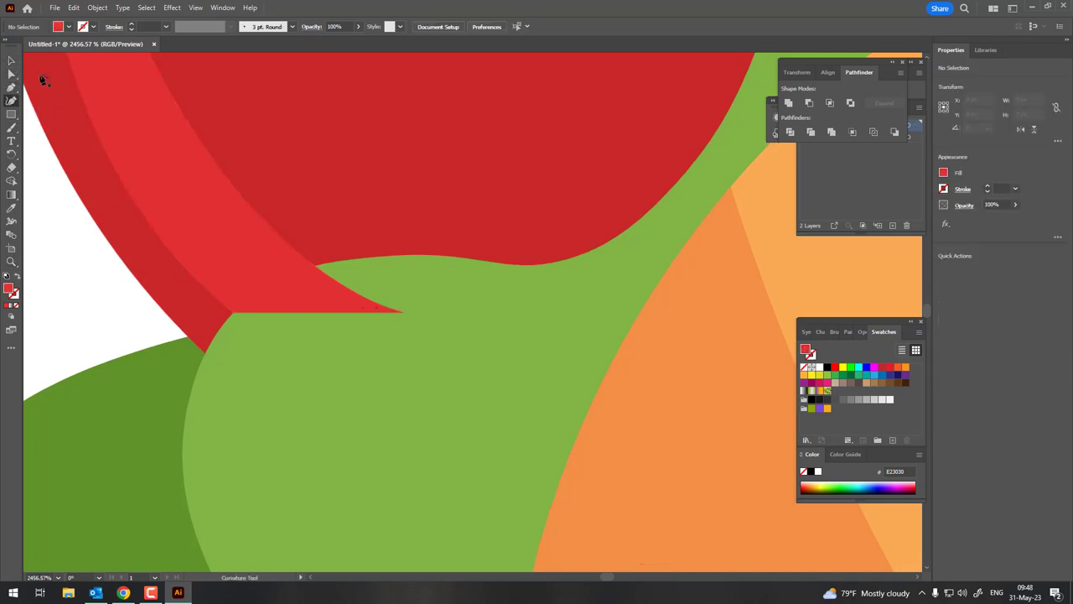
click(74, 156)
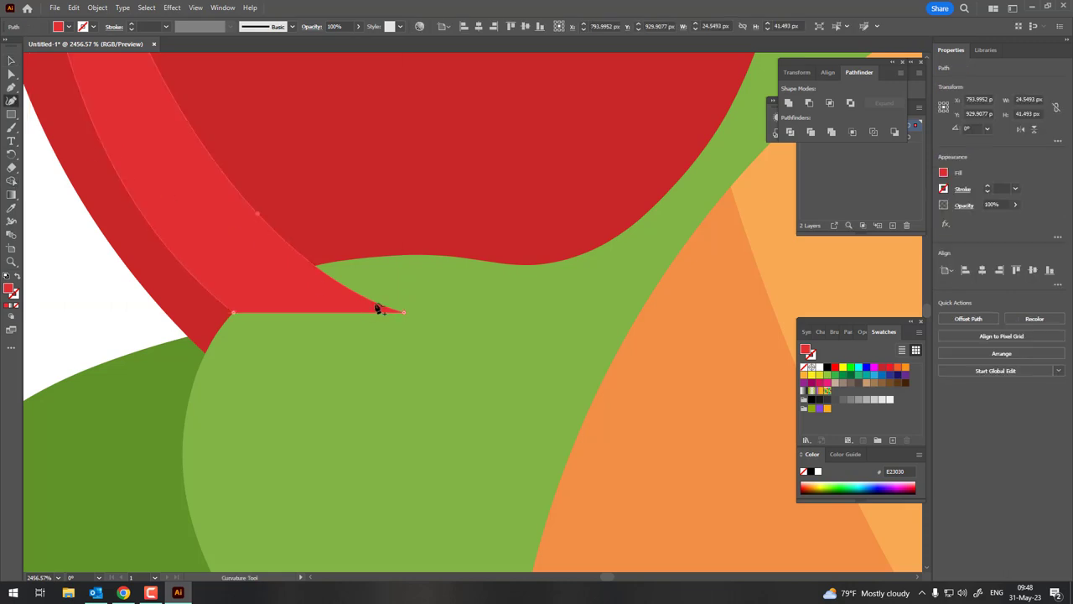
drag(376, 304, 319, 263)
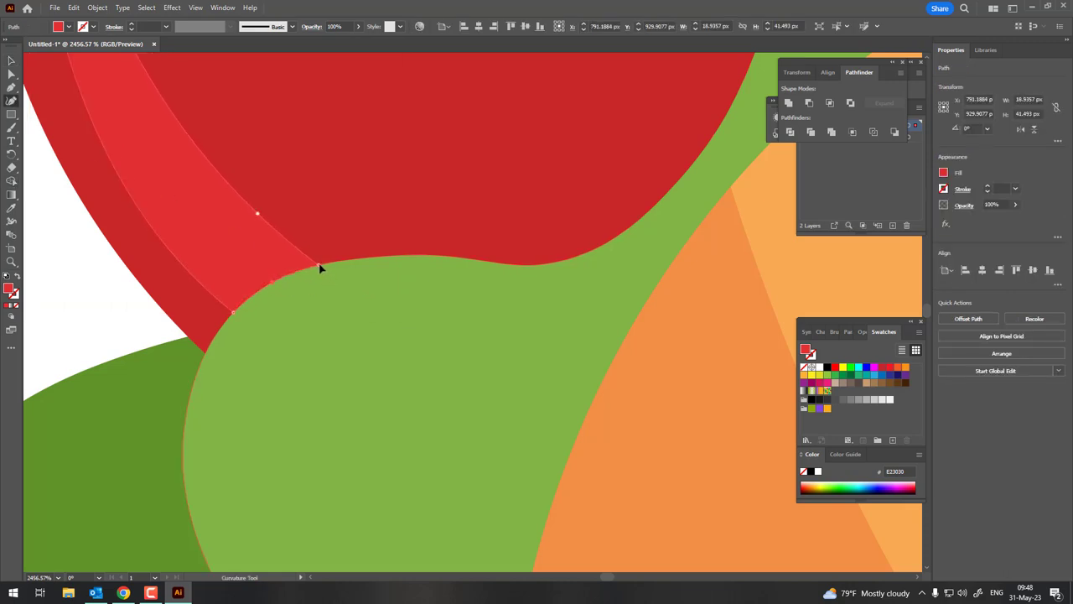
key(z)
drag(508, 410, 154, 338)
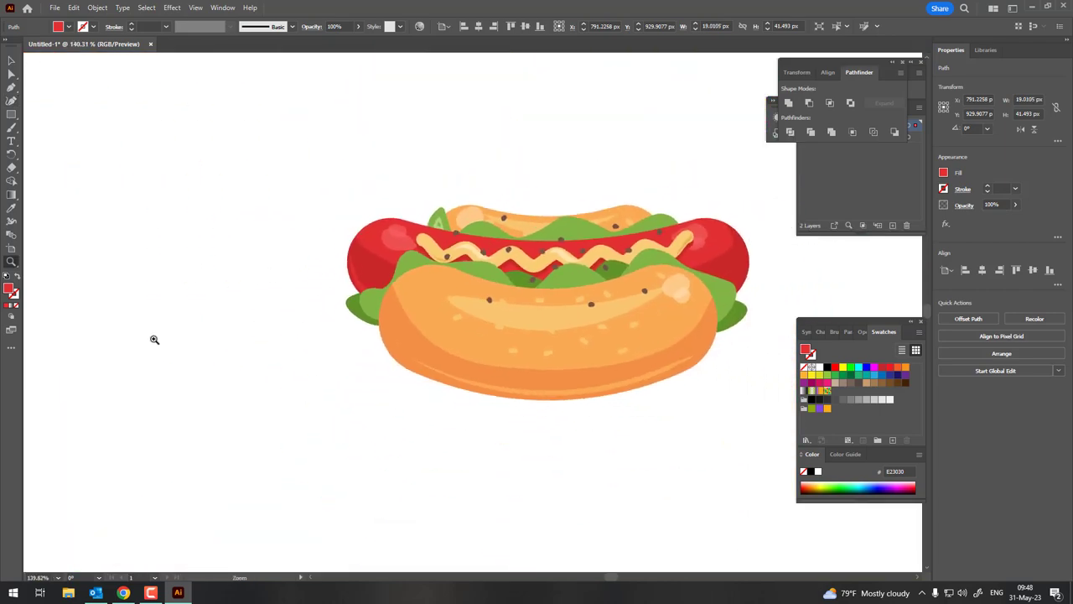
key(ctrl+0)
click(129, 211)
Zoom around the hot dog to inspect the sausage's right end and the overall artwork.
key(z)
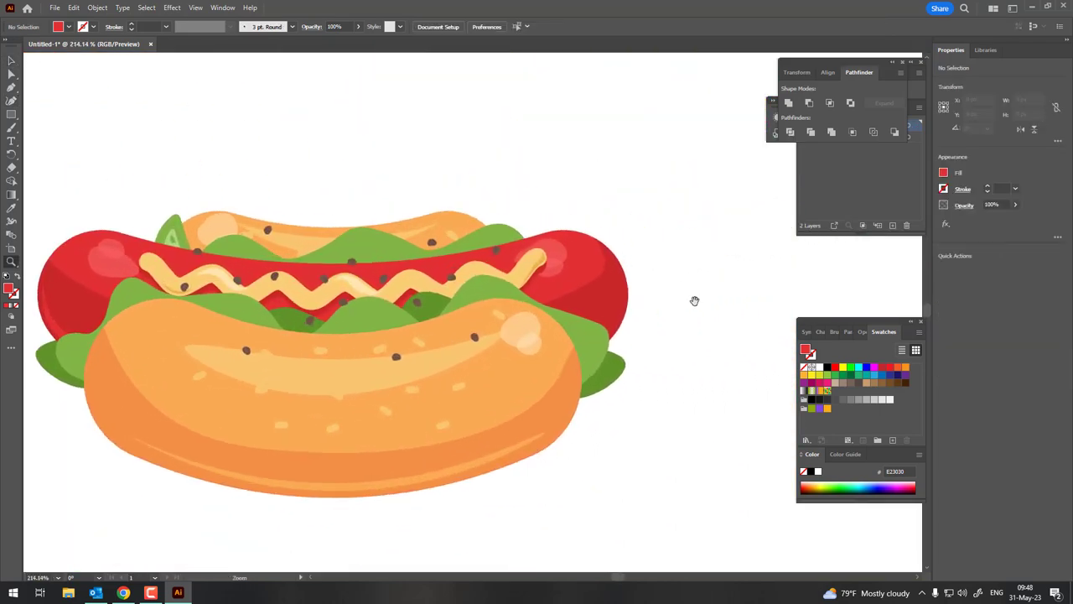
mouse_move(694, 299)
mouse_down()
mouse_move(570, 315)
mouse_move(106, 125)
mouse_up()
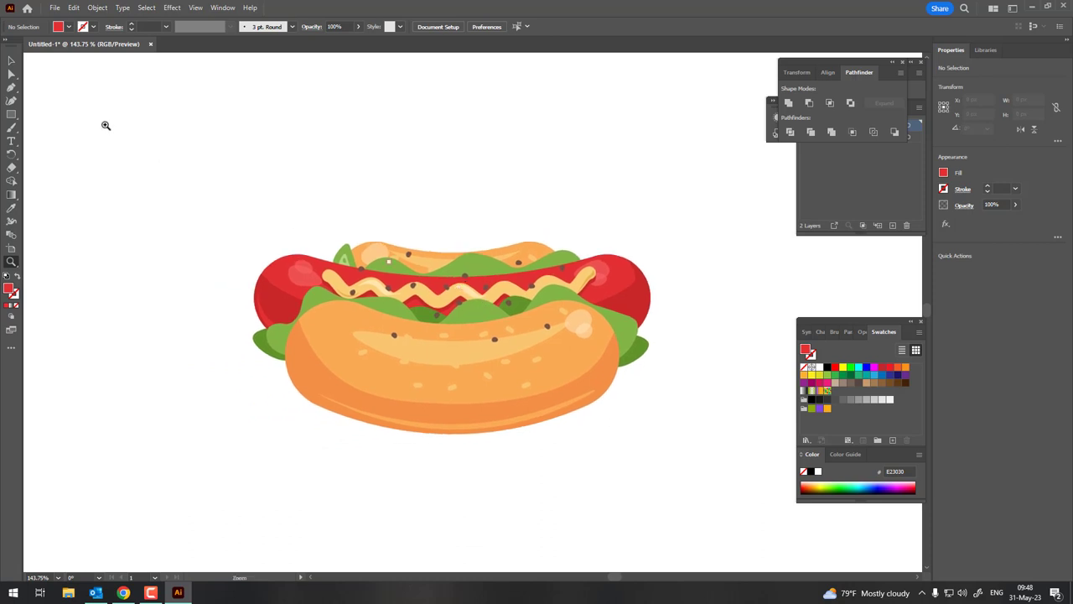
click(587, 360)
click(714, 421)
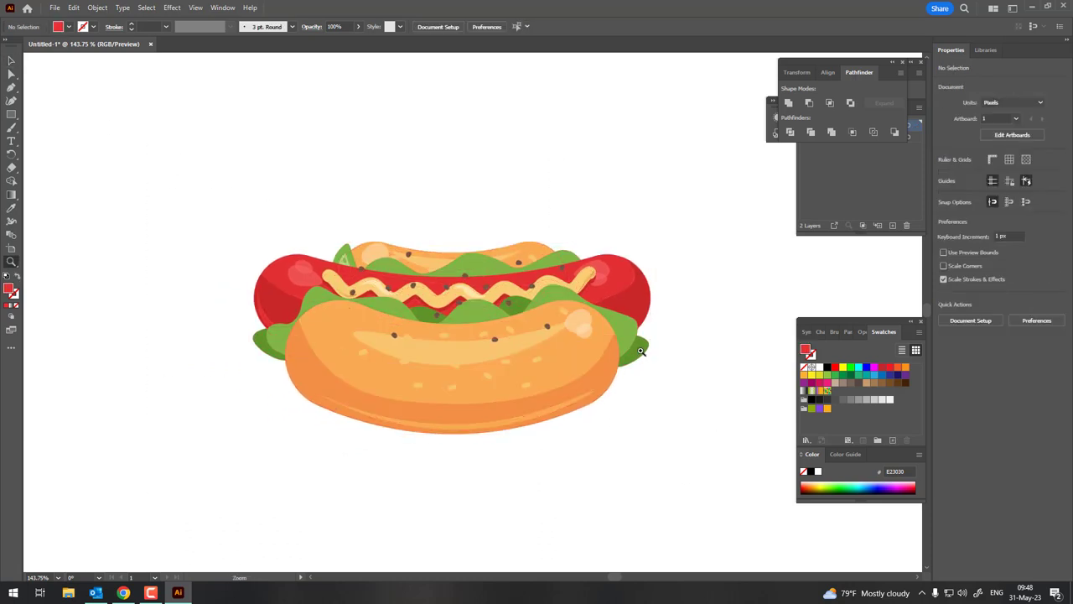
key(z)
drag(646, 369, 727, 409)
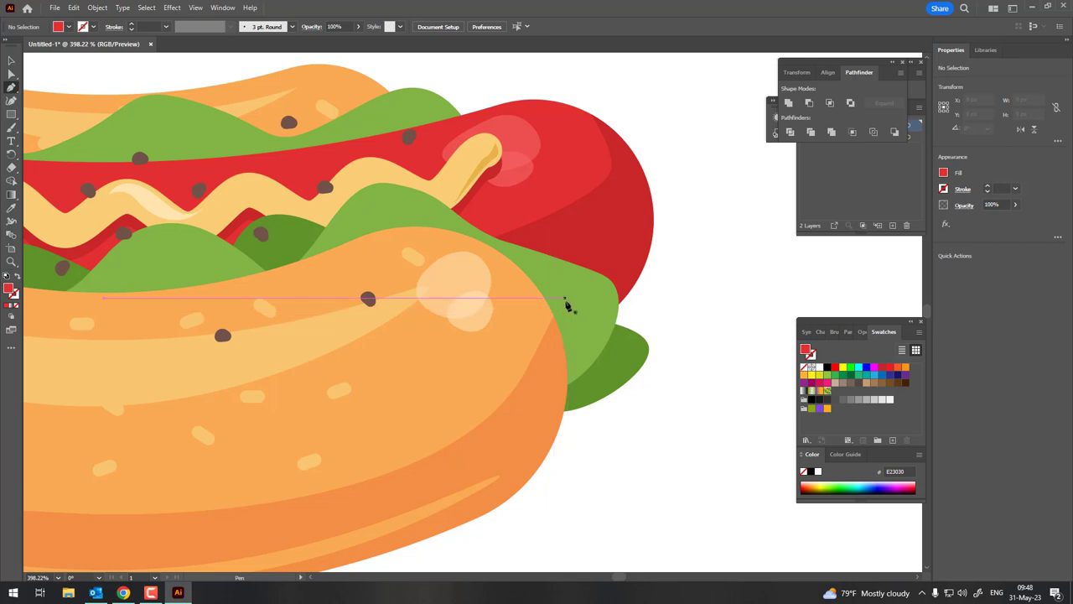
key(z)
drag(627, 321, 3, 74)
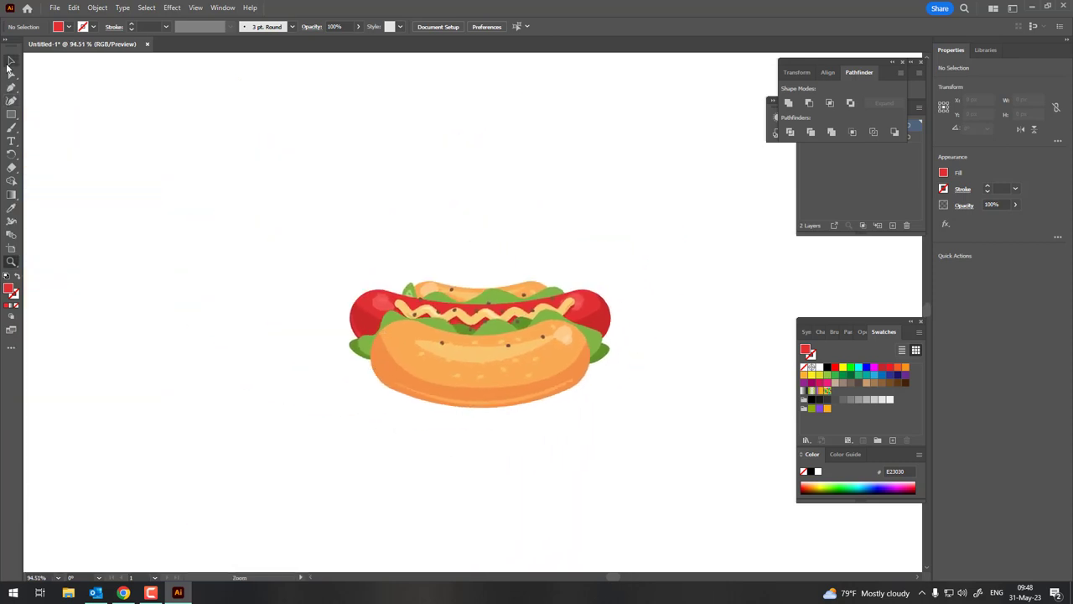
Select all the hot dog pieces with Ctrl+A and group them into one object.
click(10, 60)
key(ctrl+a)
click(98, 9)
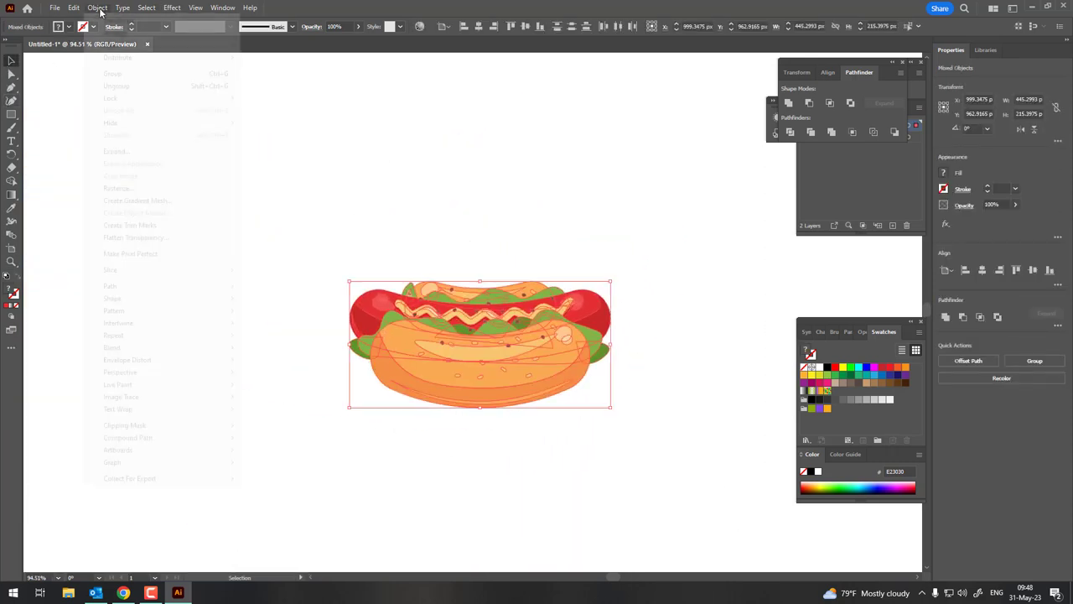
click(130, 76)
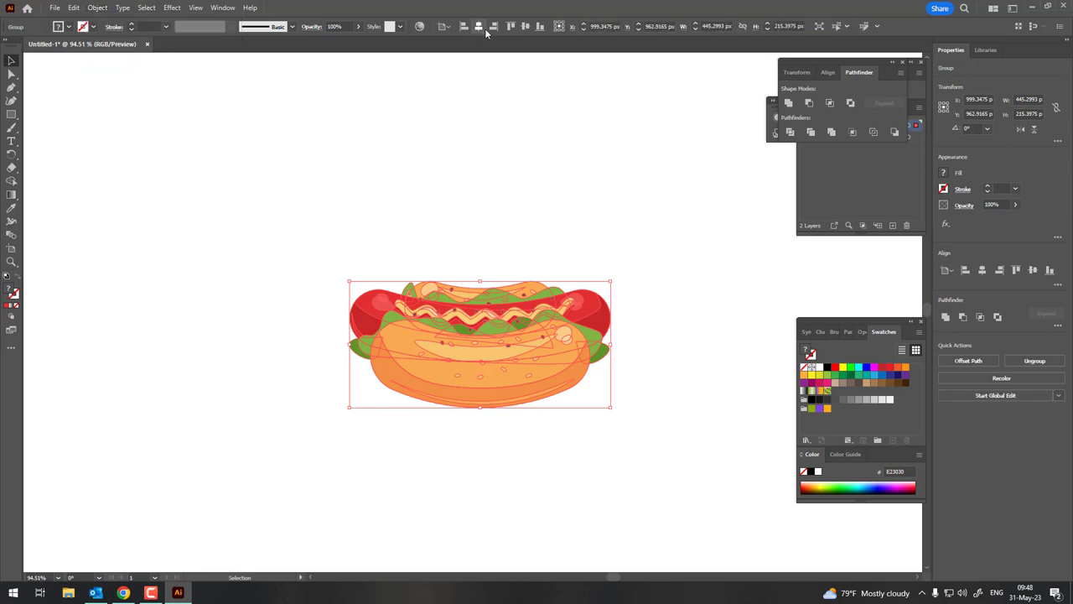
click(631, 374)
key(z)
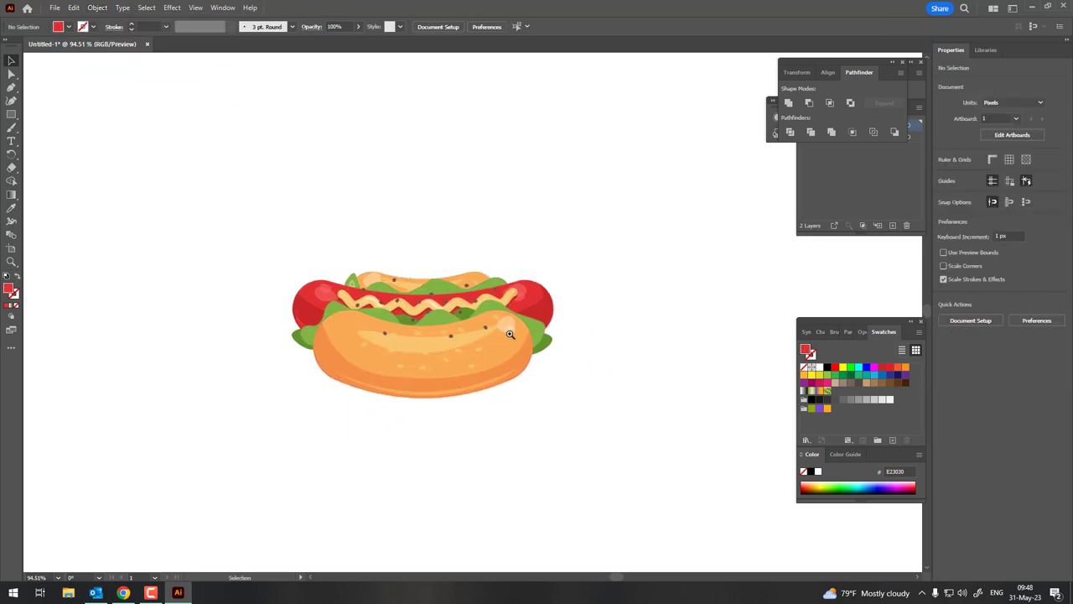
drag(631, 374, 654, 386)
drag(436, 177, 633, 213)
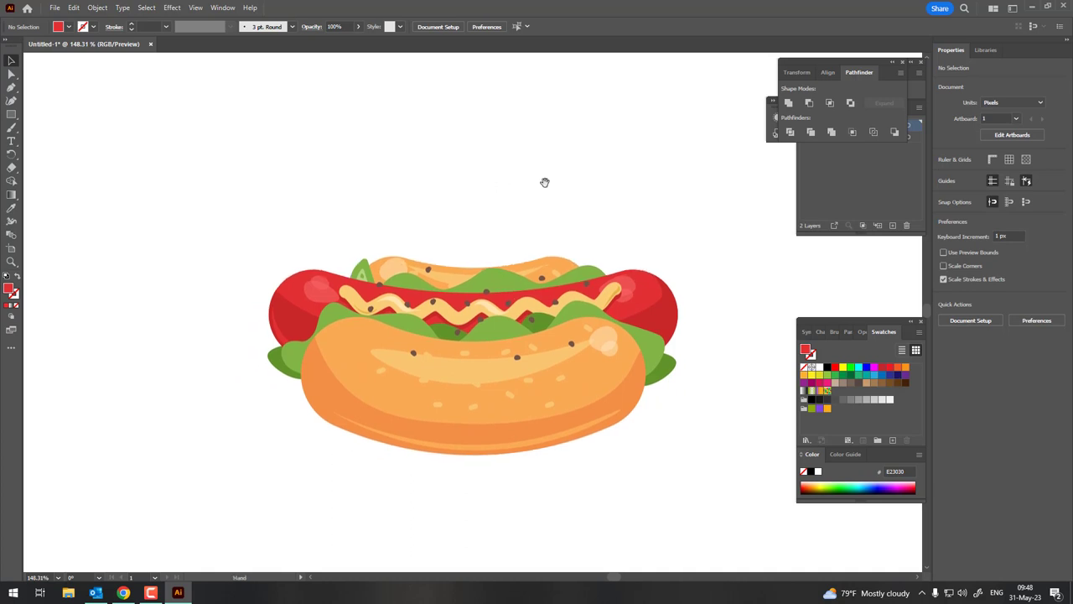